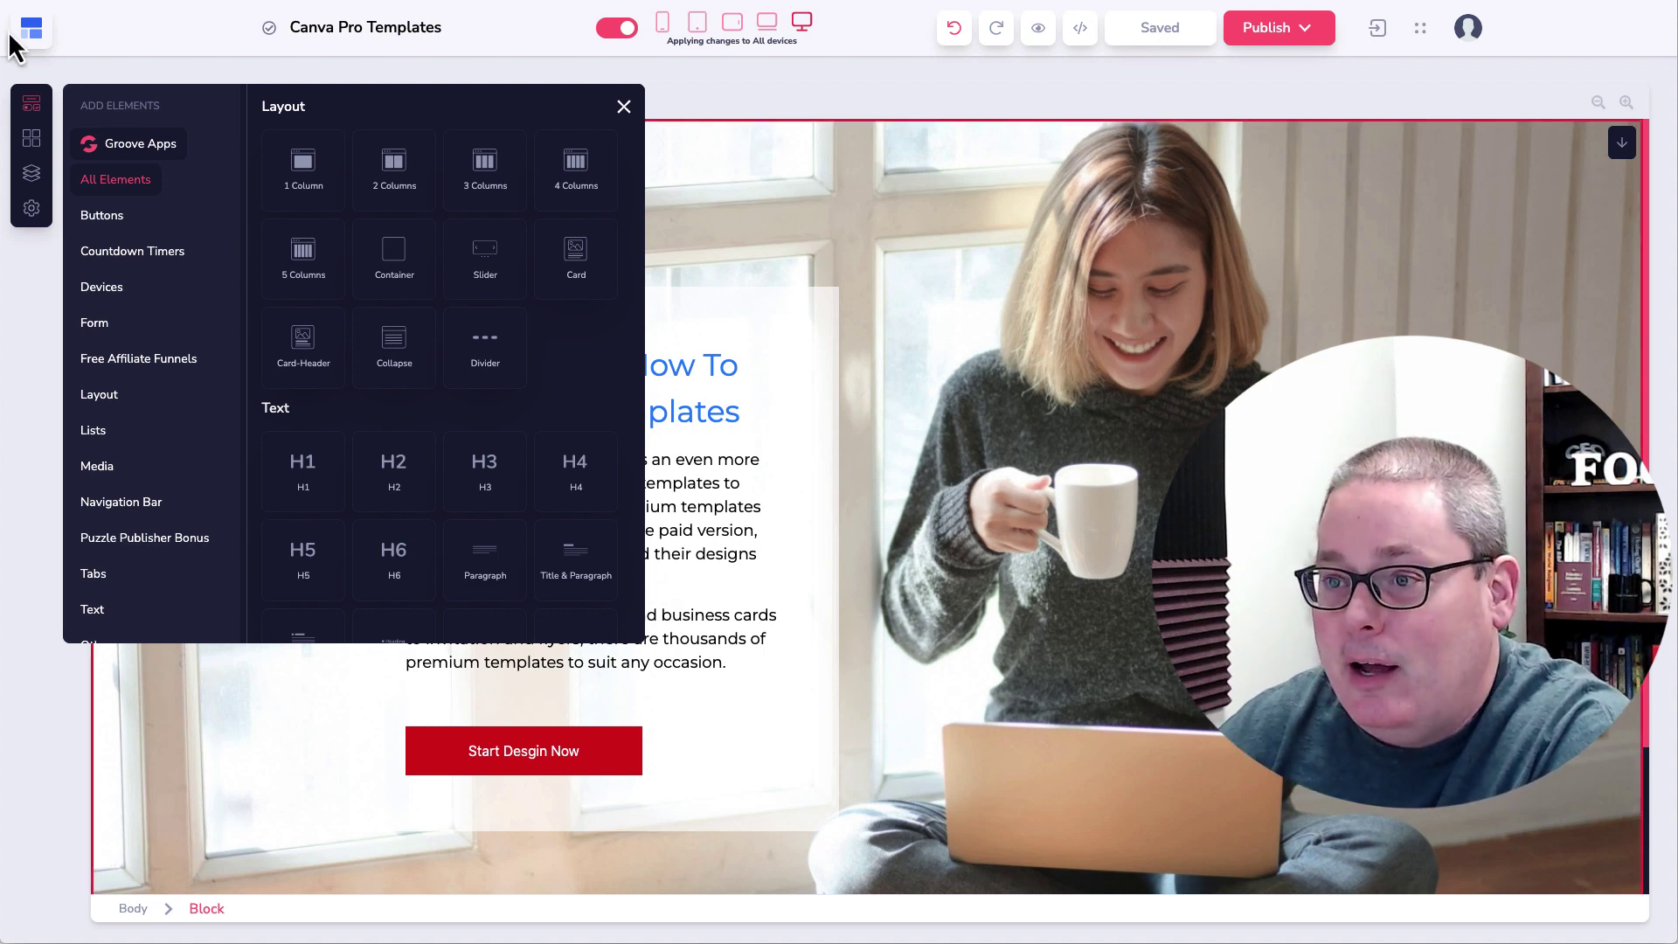
- Open the Groove apps list from the top-left logo to go to the Dashboard
{"action": "left_click", "coordinate": [35, 35]}
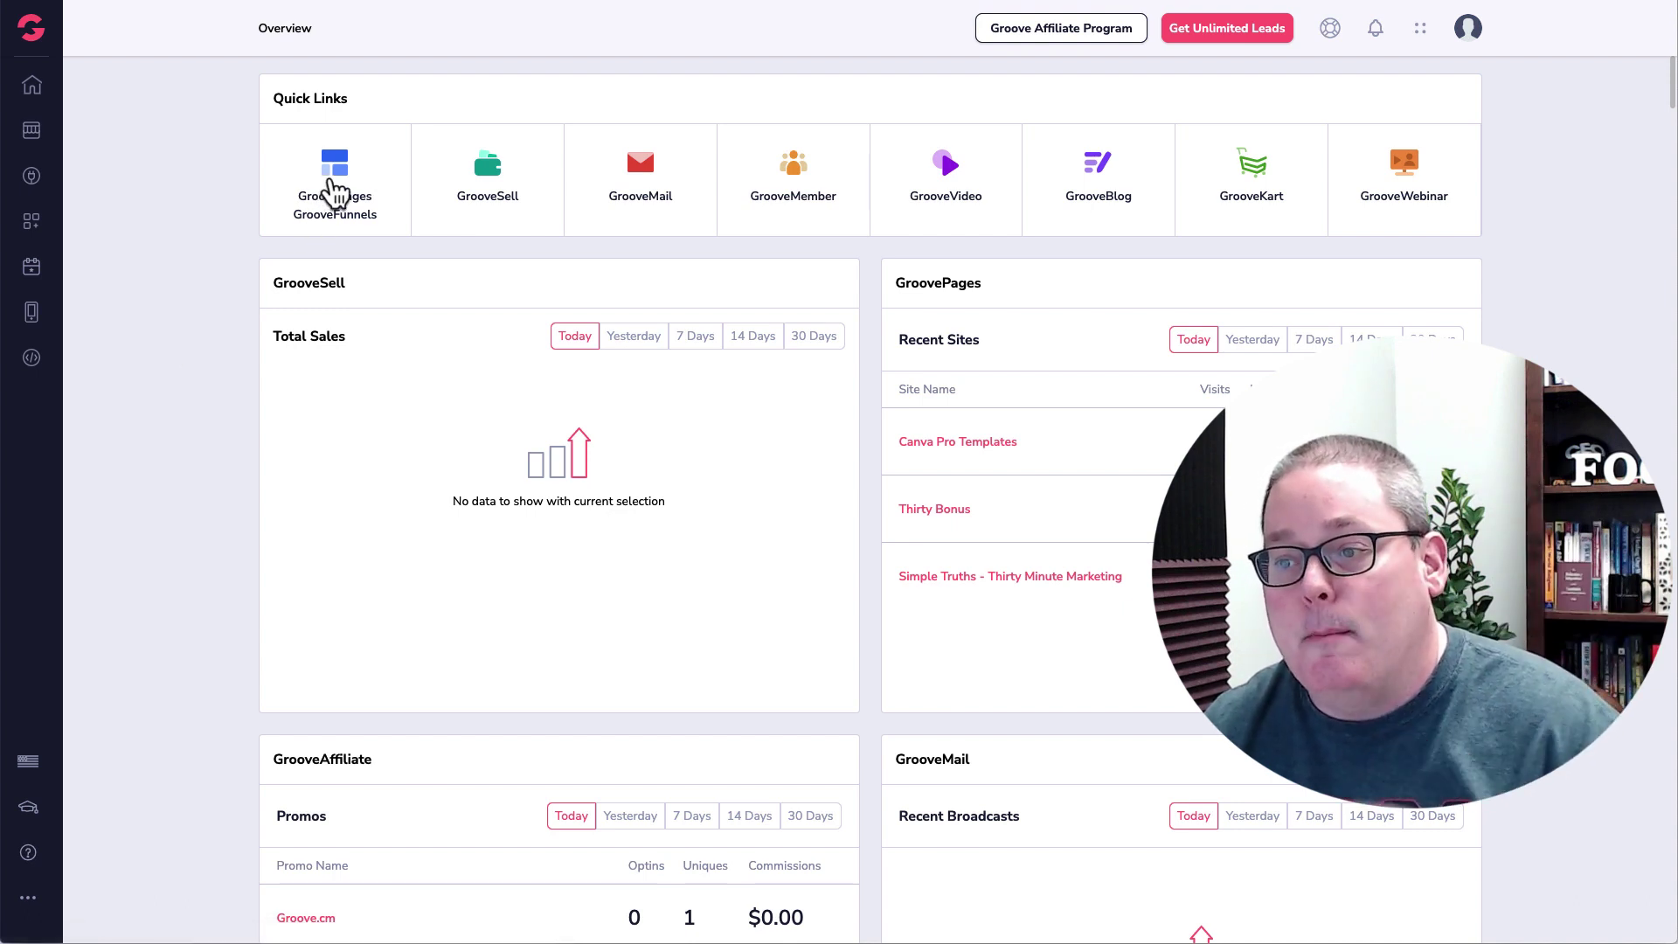
- Open the GroovePages sites list and choose Manage Site on Canva Pro Templates
{"action": "left_click", "coordinate": [334, 193]}
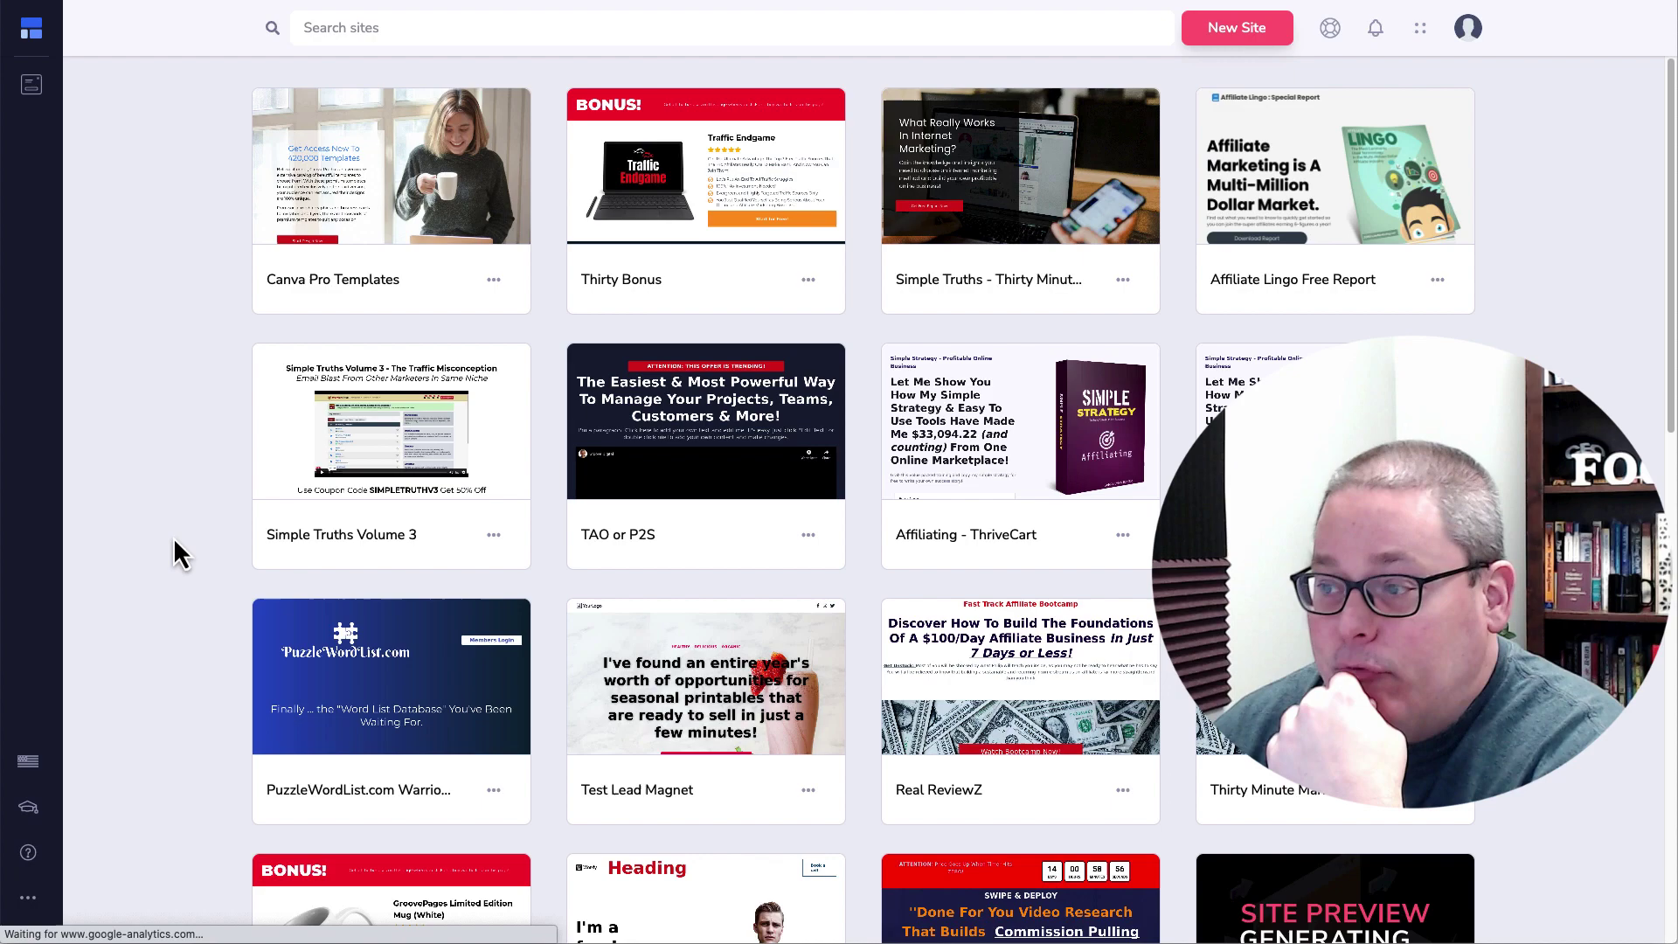
{"action": "scroll", "coordinate": [177, 537], "scroll_direction": "down", "scroll_amount": 10}
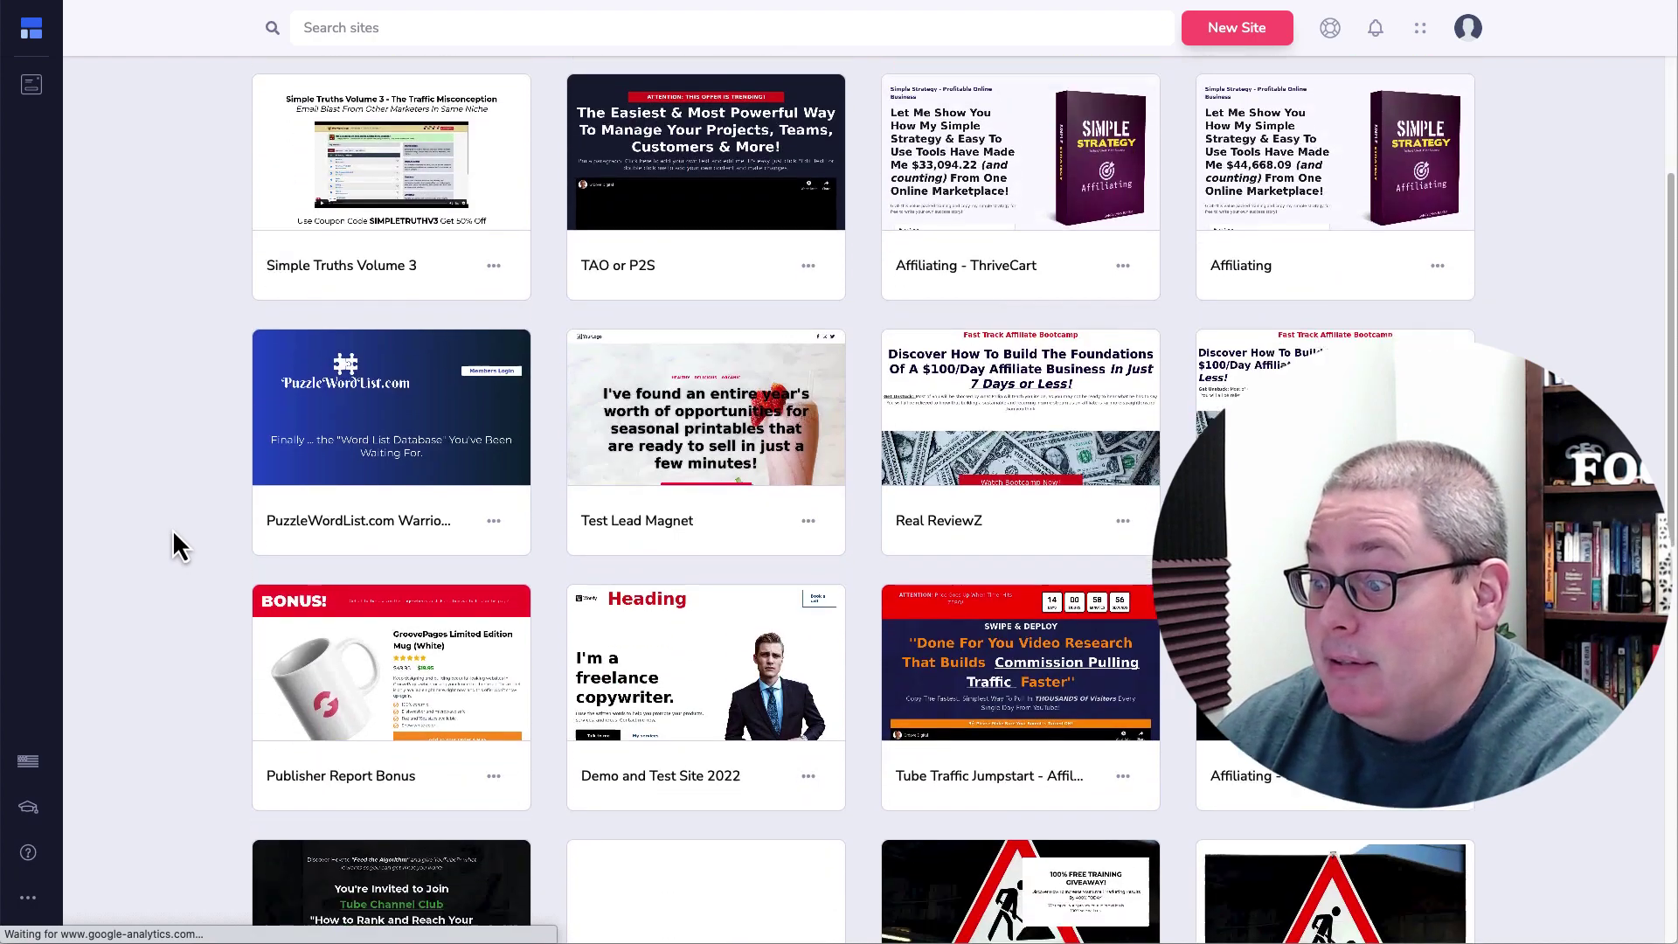
{"action": "scroll", "coordinate": [171, 528], "scroll_direction": "down", "scroll_amount": 5}
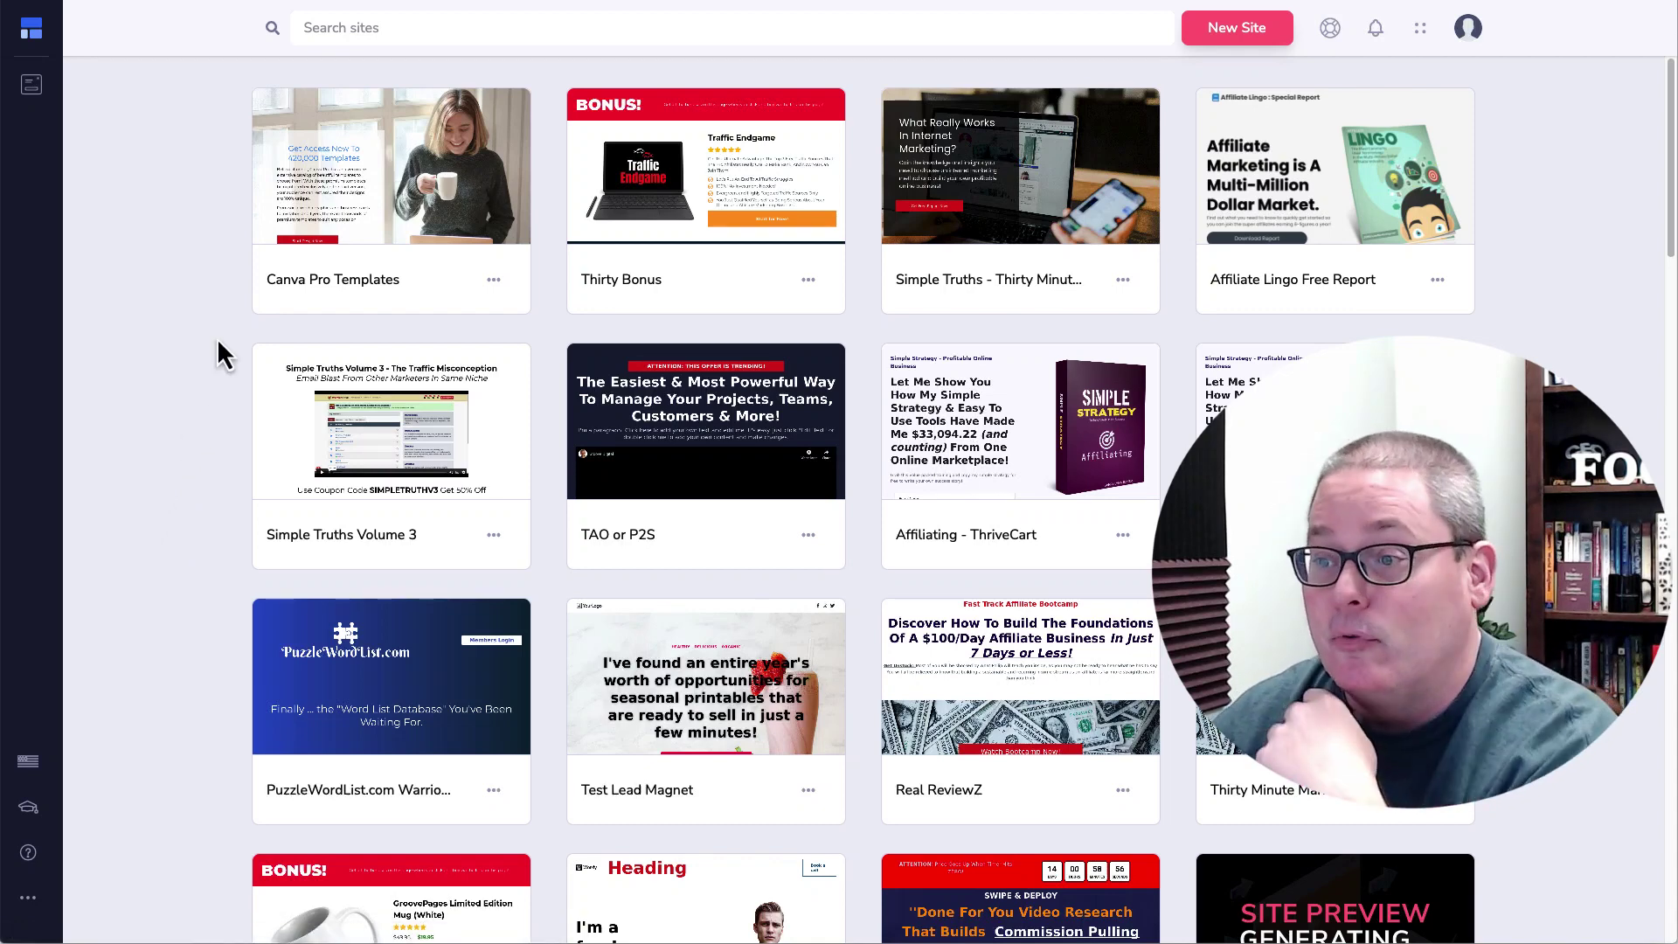
{"action": "mouse_move", "coordinate": [409, 218]}
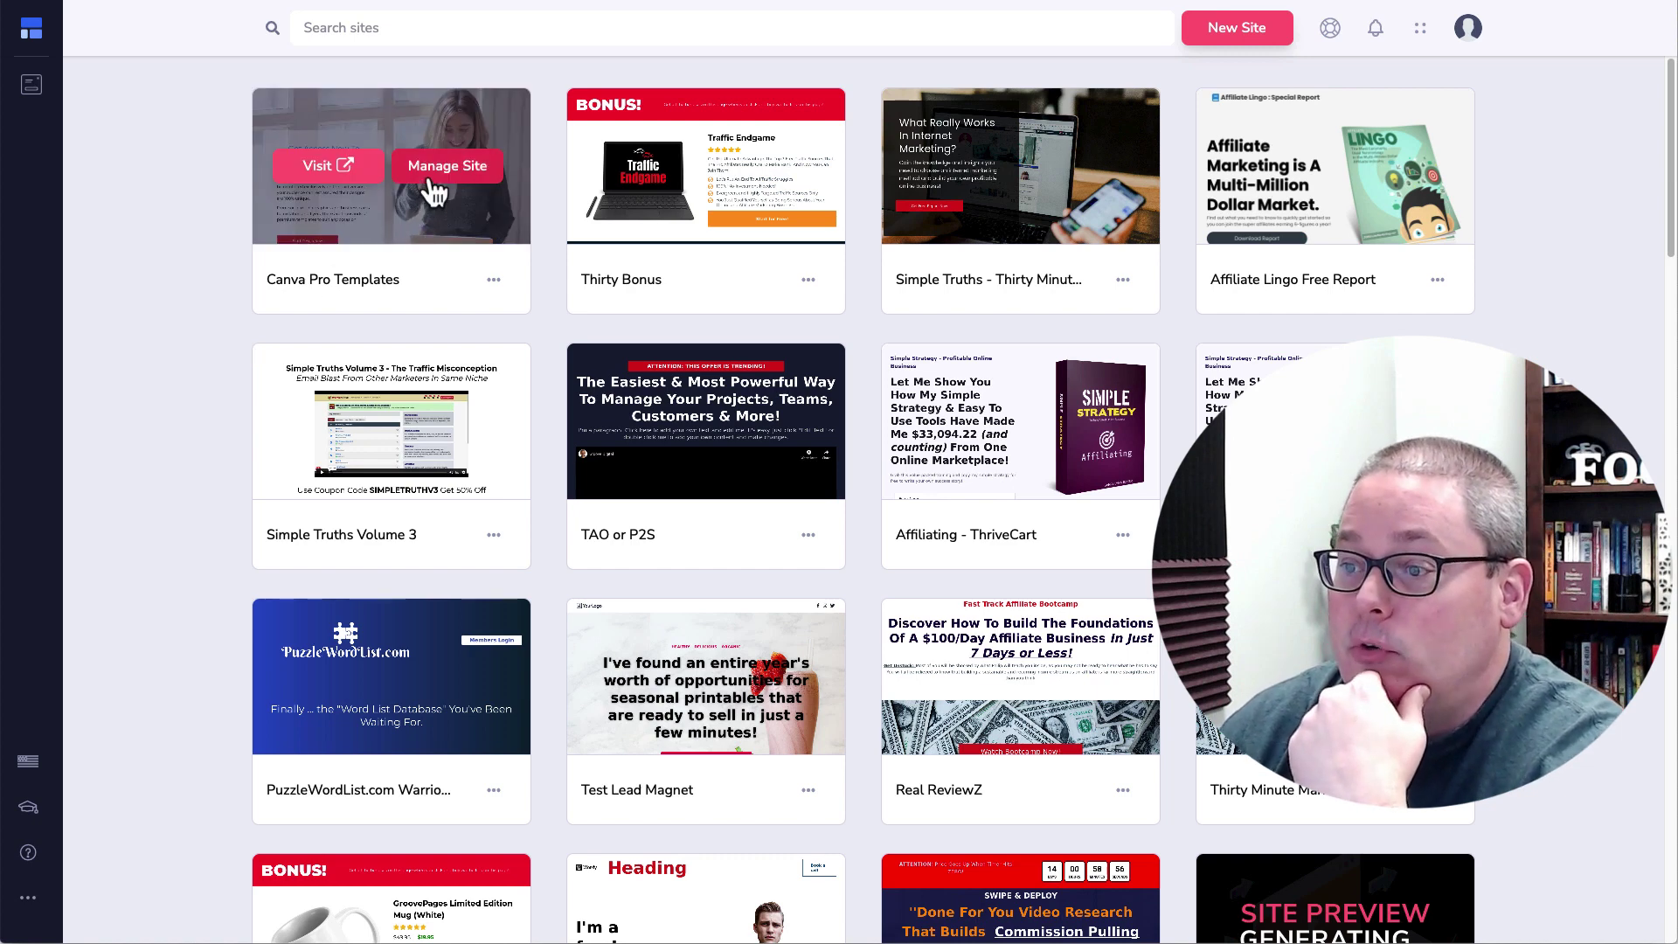
{"action": "left_click", "coordinate": [434, 188]}
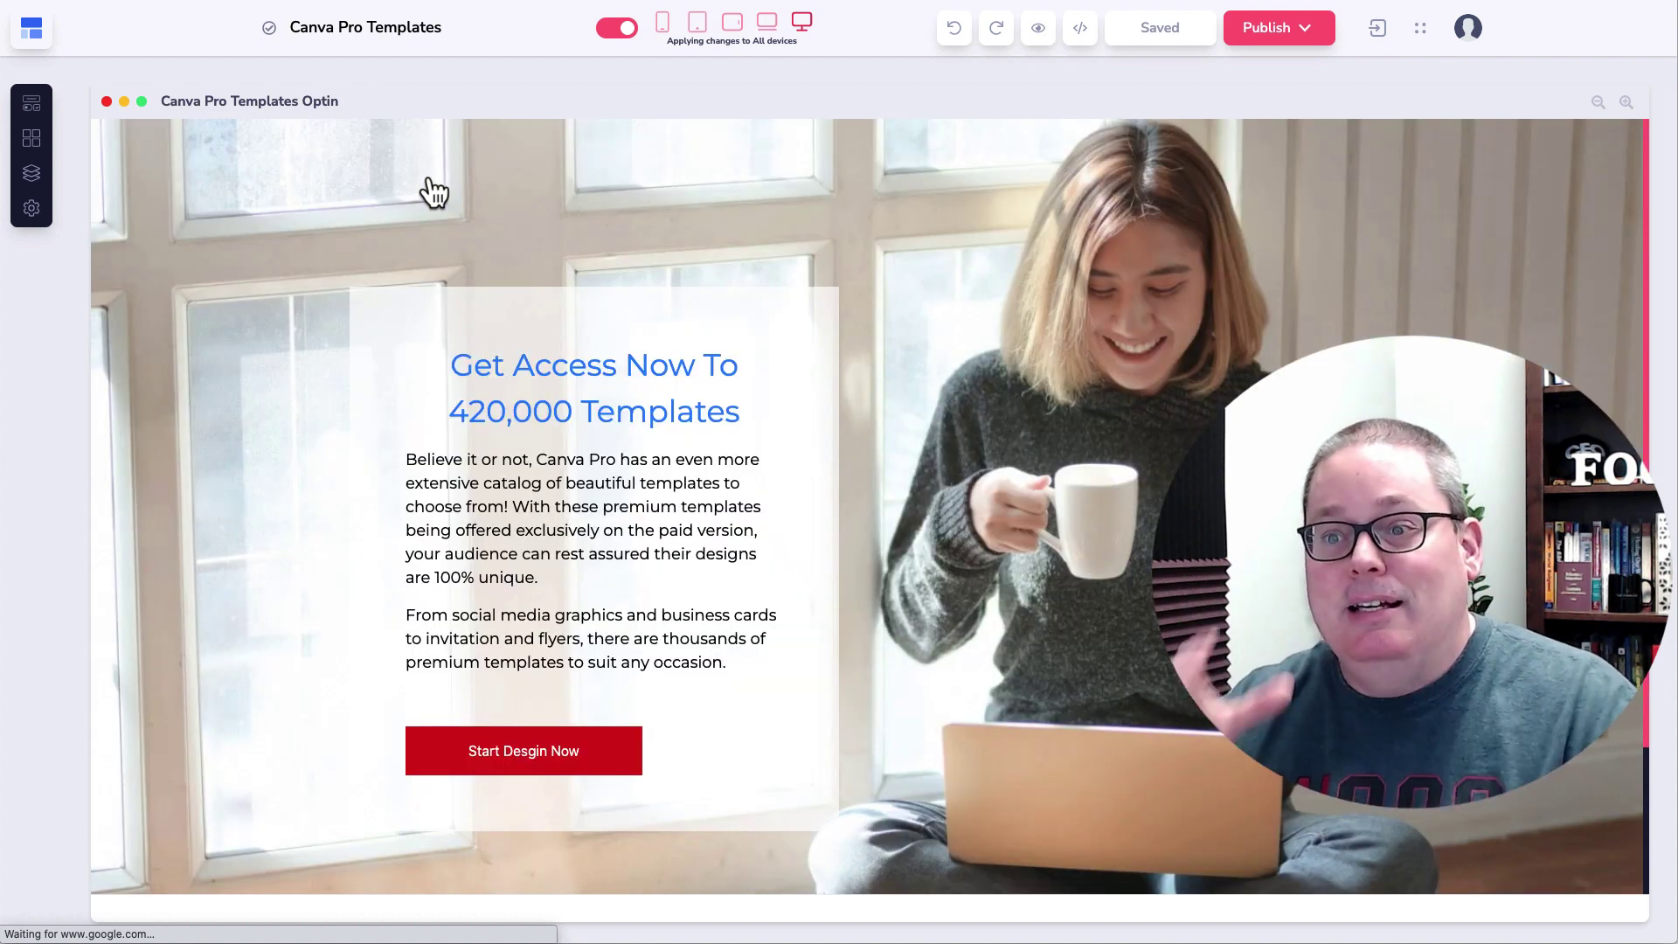
- Show the Website pages panel listing /index and /index-copy
{"action": "left_click", "coordinate": [34, 175]}
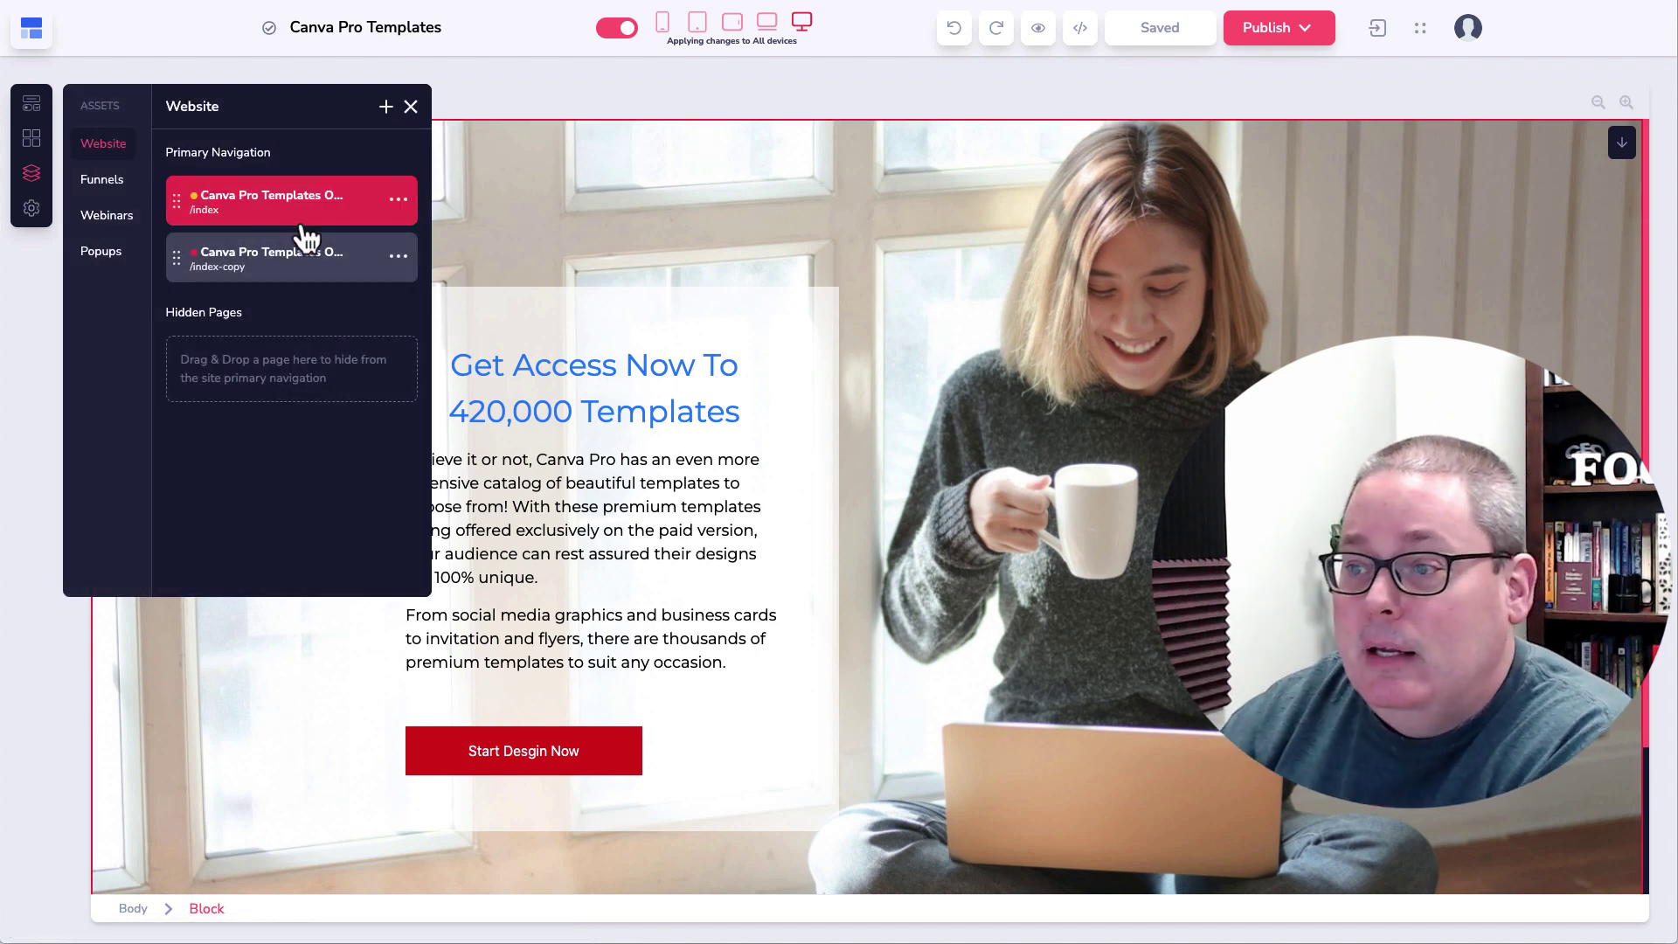
- Browse the new-page template gallery and preview the Course List Template
{"action": "left_click", "coordinate": [386, 110]}
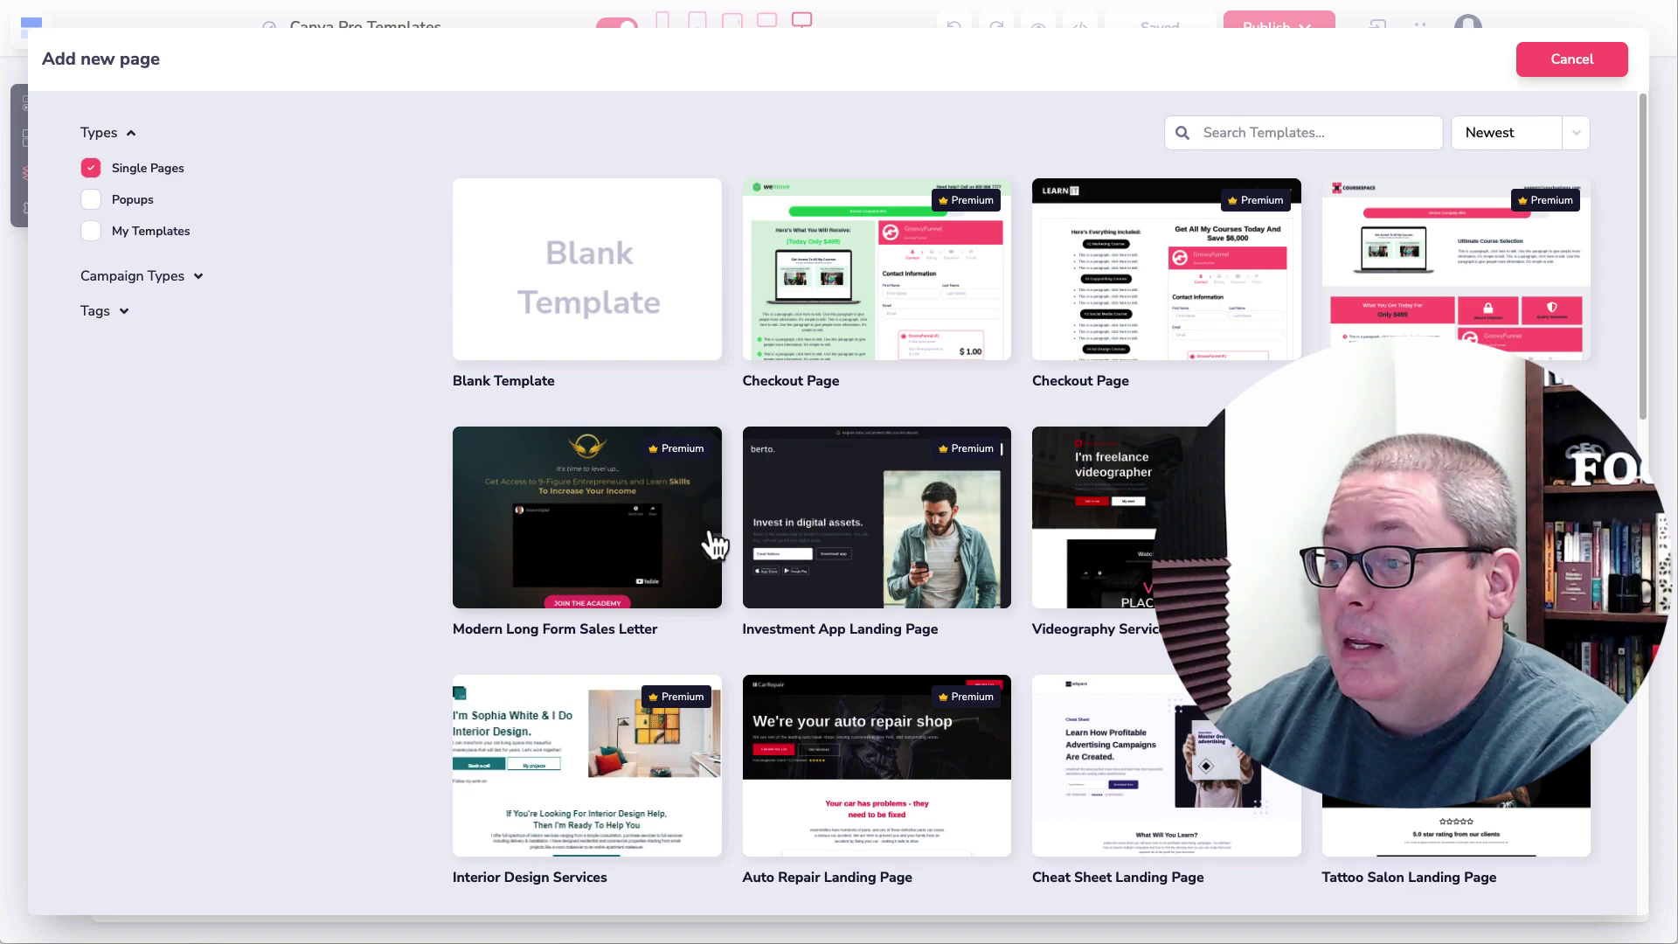
{"action": "scroll", "coordinate": [834, 493], "scroll_direction": "down", "scroll_amount": 8}
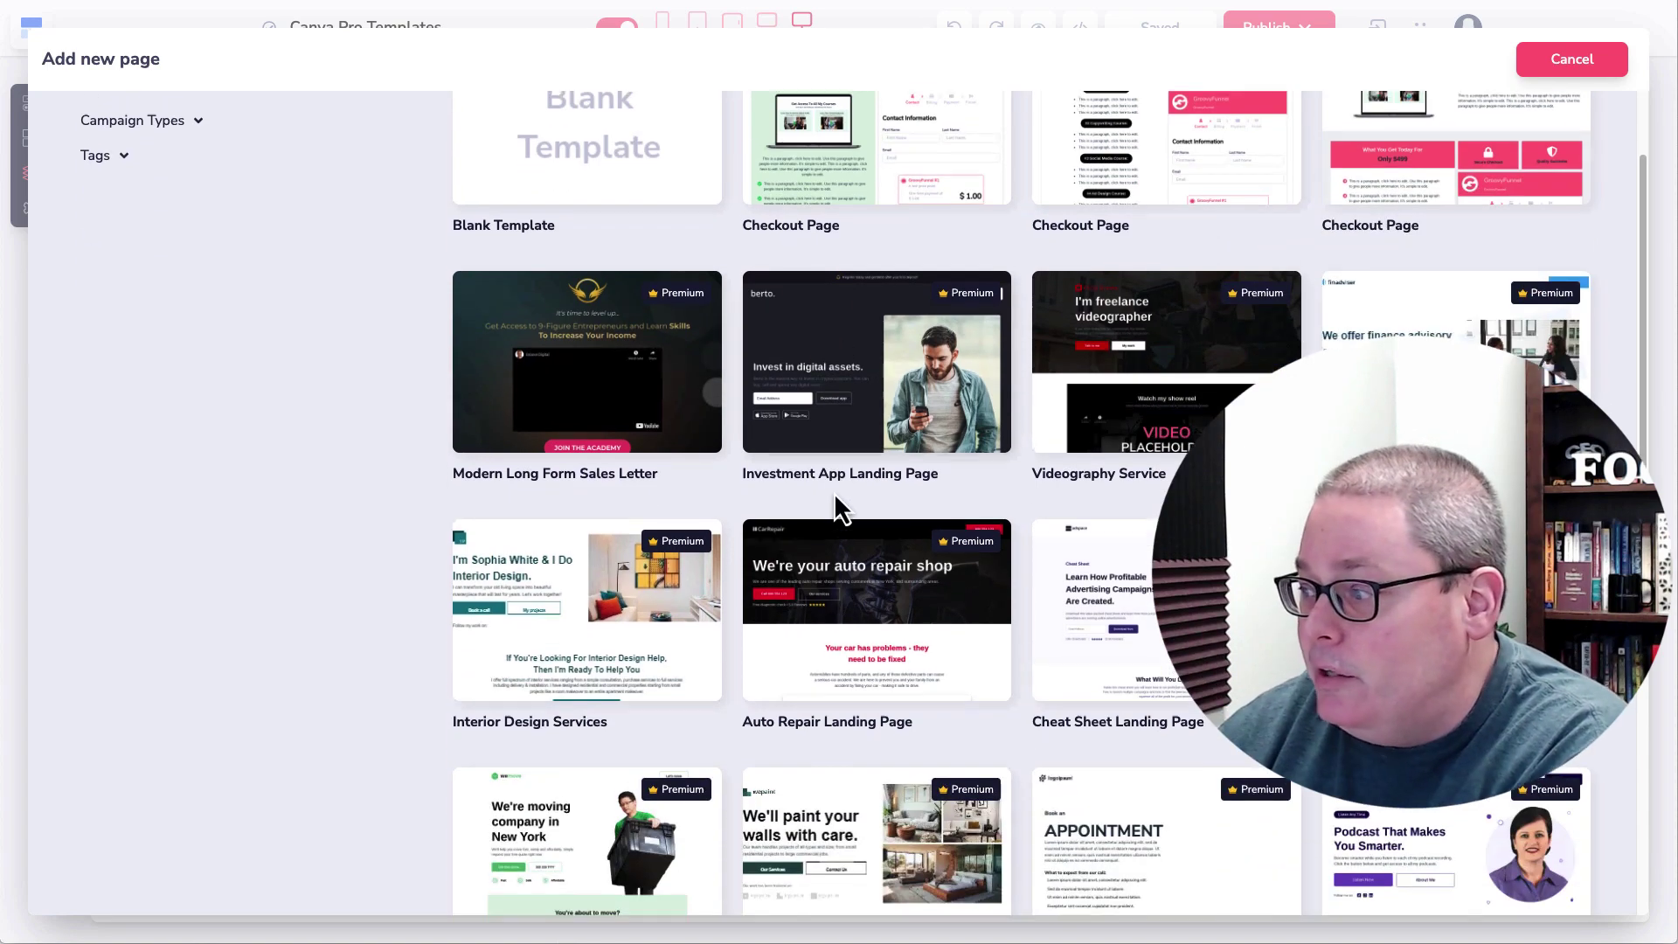
{"action": "scroll", "coordinate": [839, 521], "scroll_direction": "down", "scroll_amount": 7}
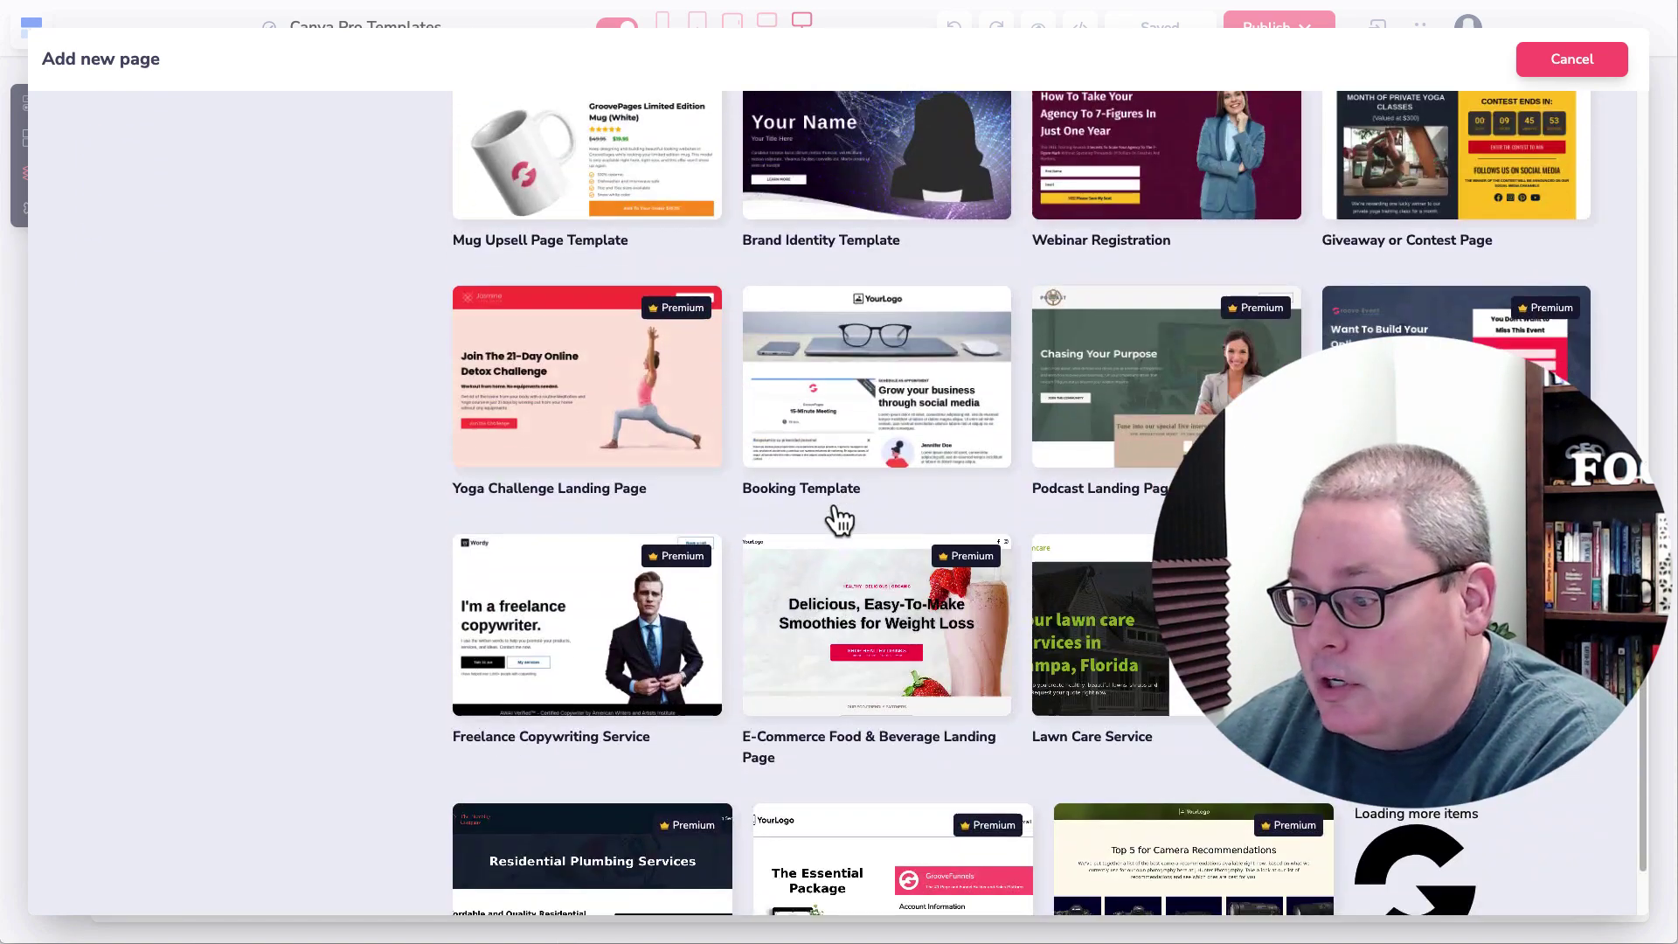
{"action": "scroll", "coordinate": [839, 520], "scroll_direction": "up", "scroll_amount": 15}
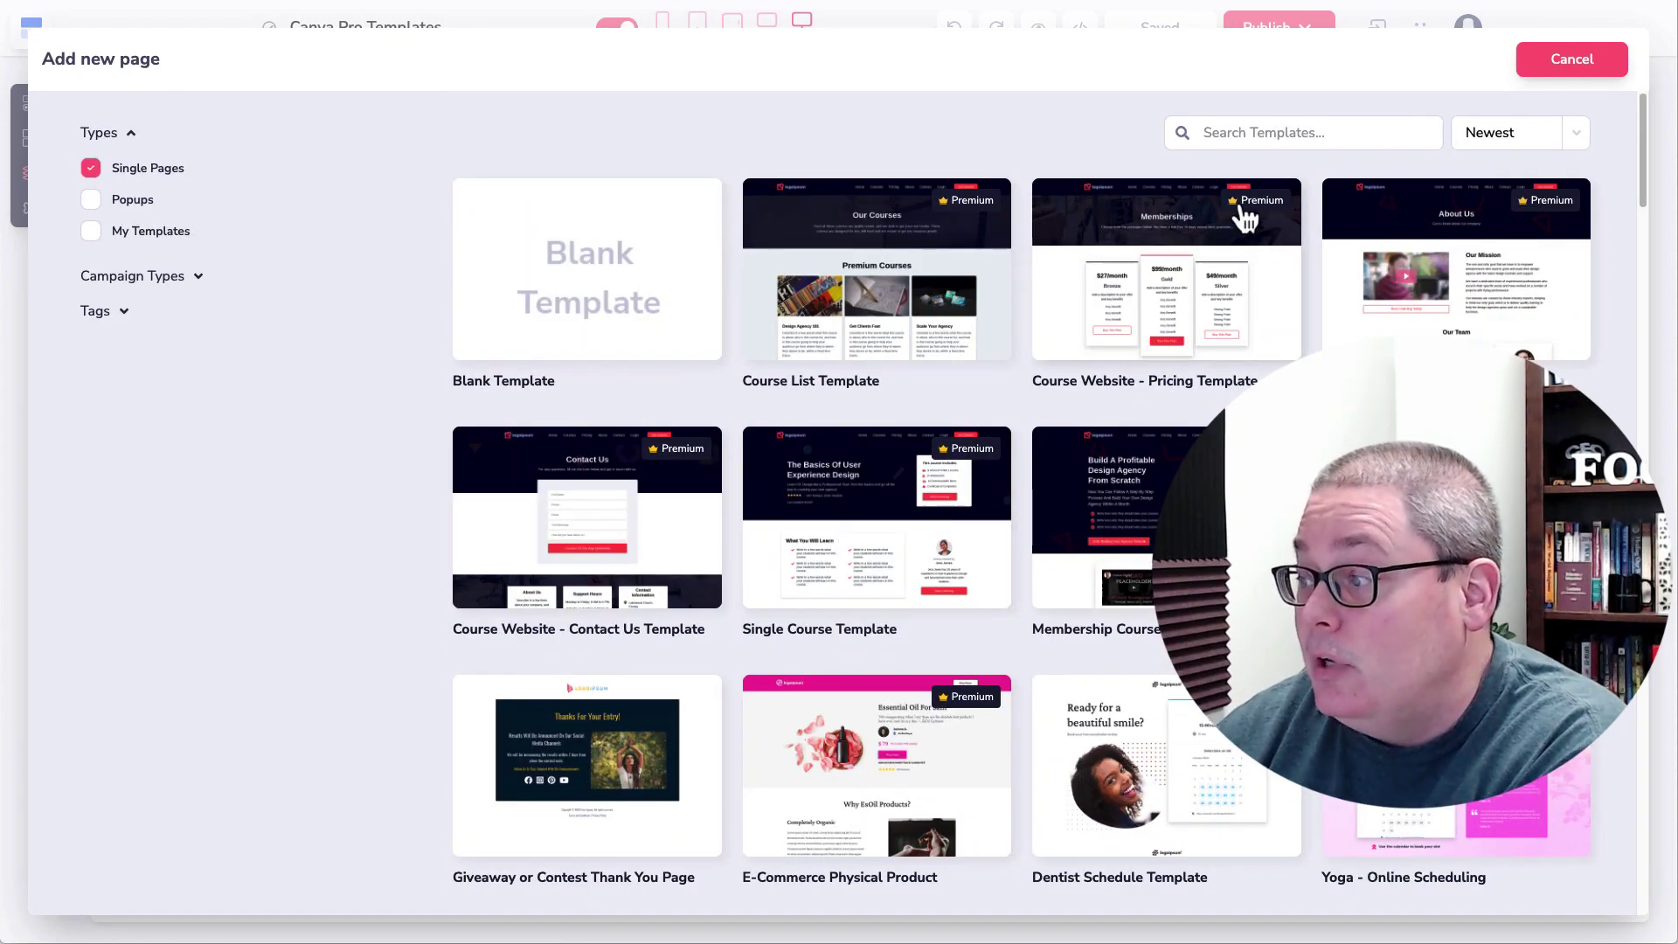
{"action": "left_click", "coordinate": [875, 288]}
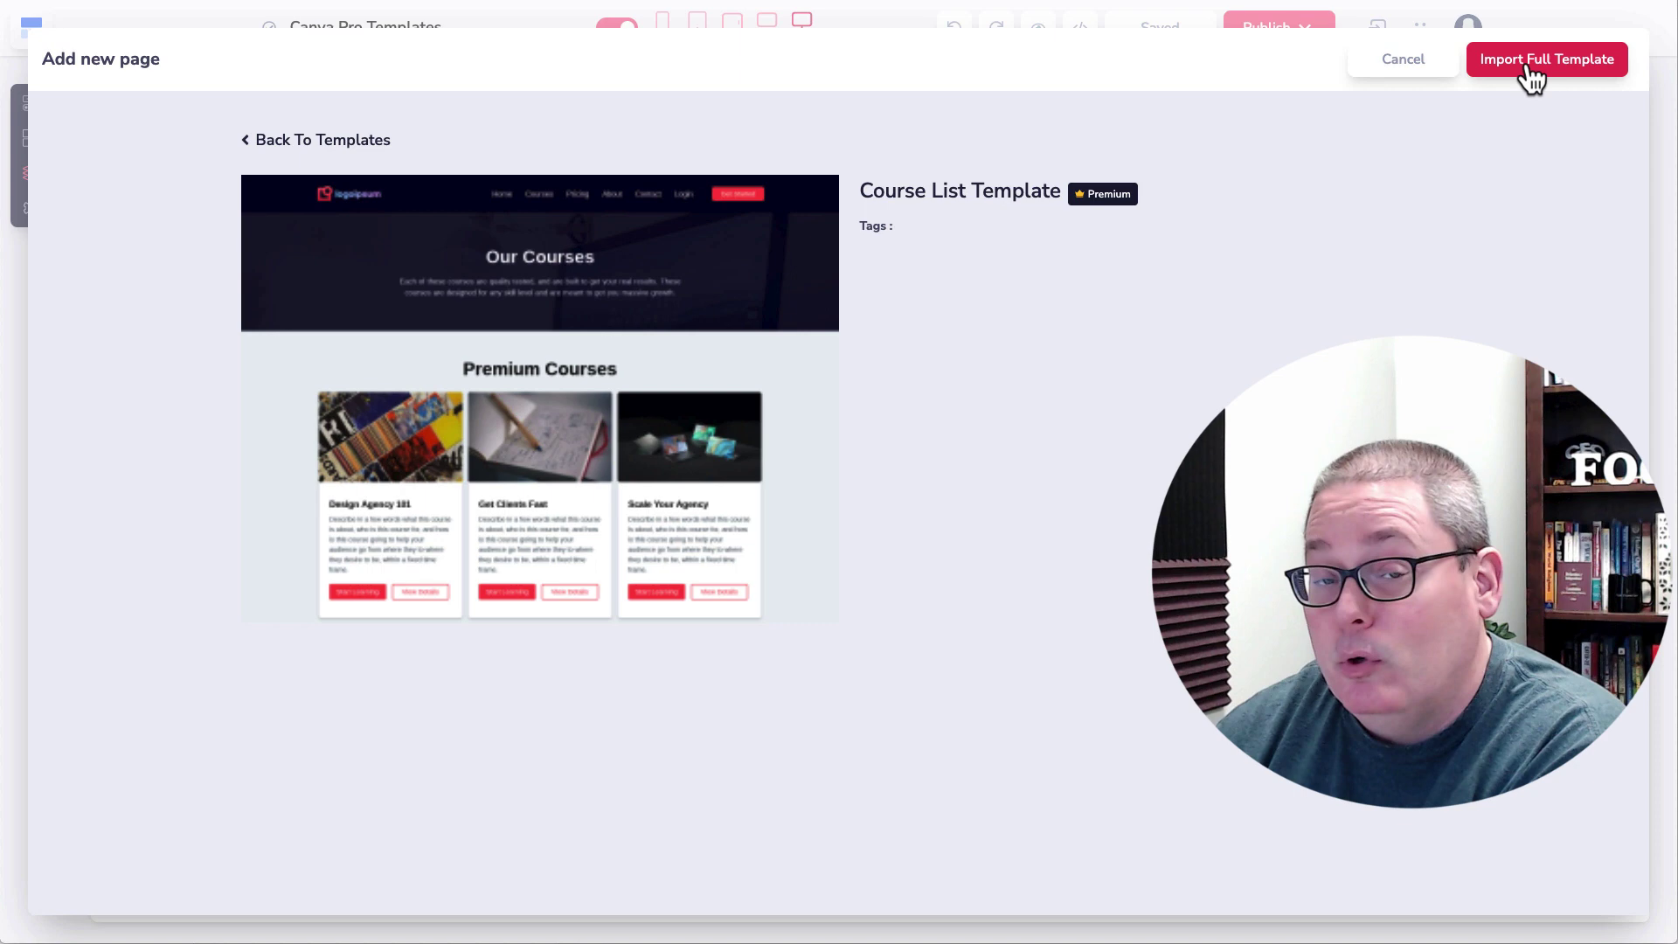
- Cancel the template gallery, open the /index-copy page and show its page options
{"action": "left_click", "coordinate": [1418, 71]}
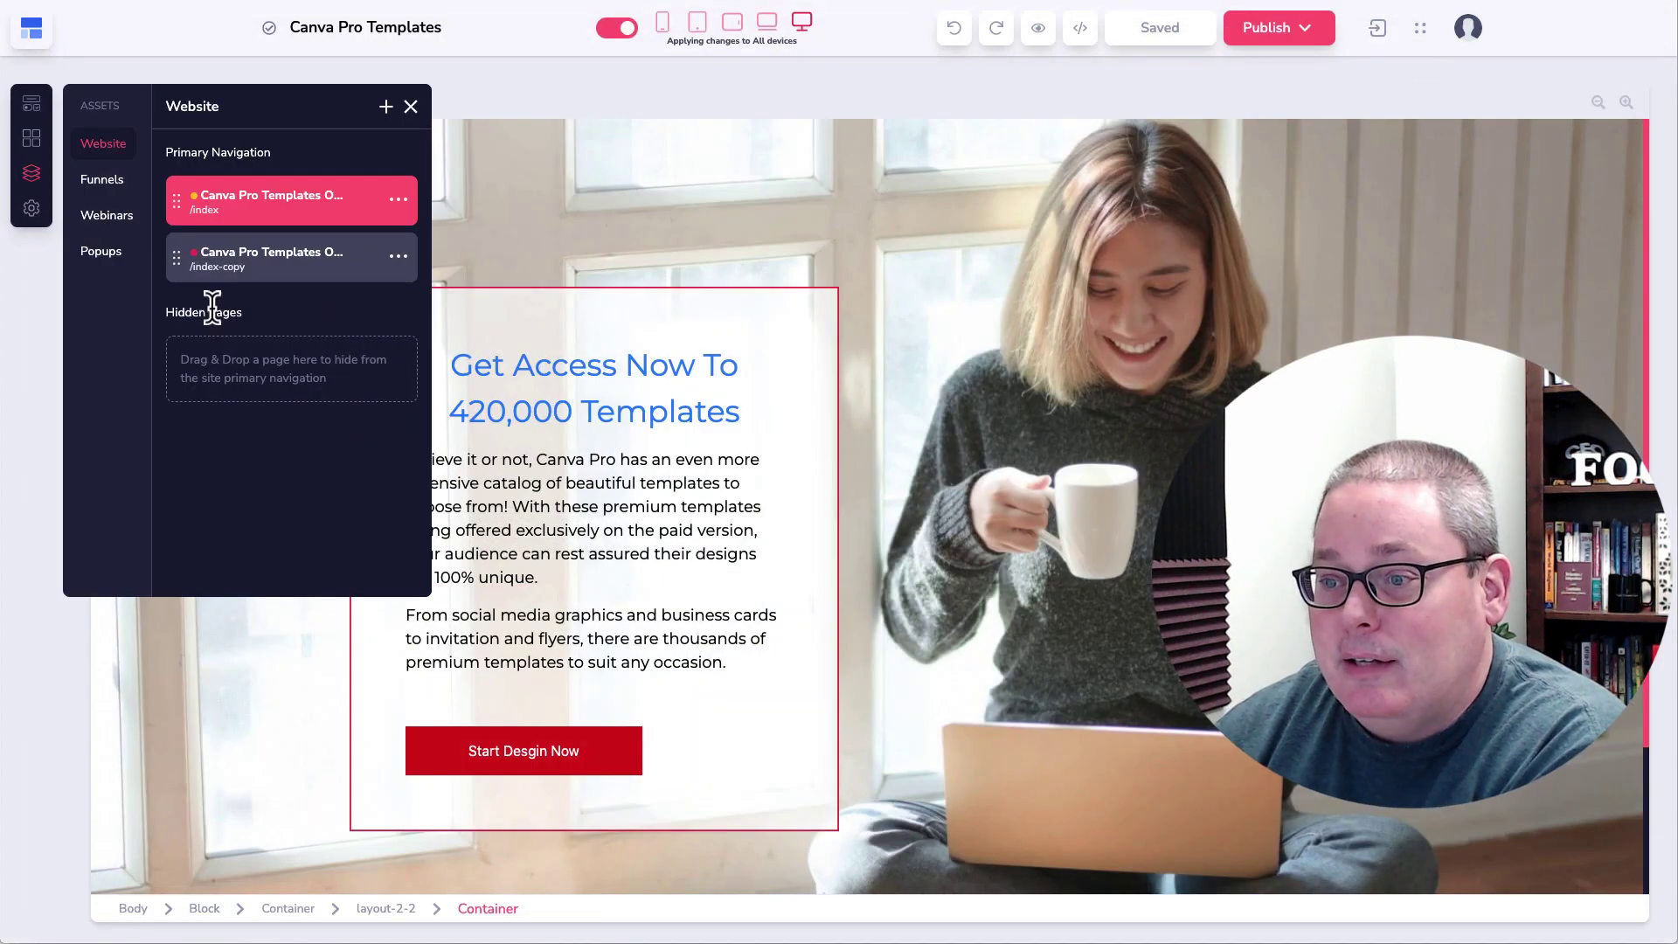
{"action": "left_click", "coordinate": [306, 278]}
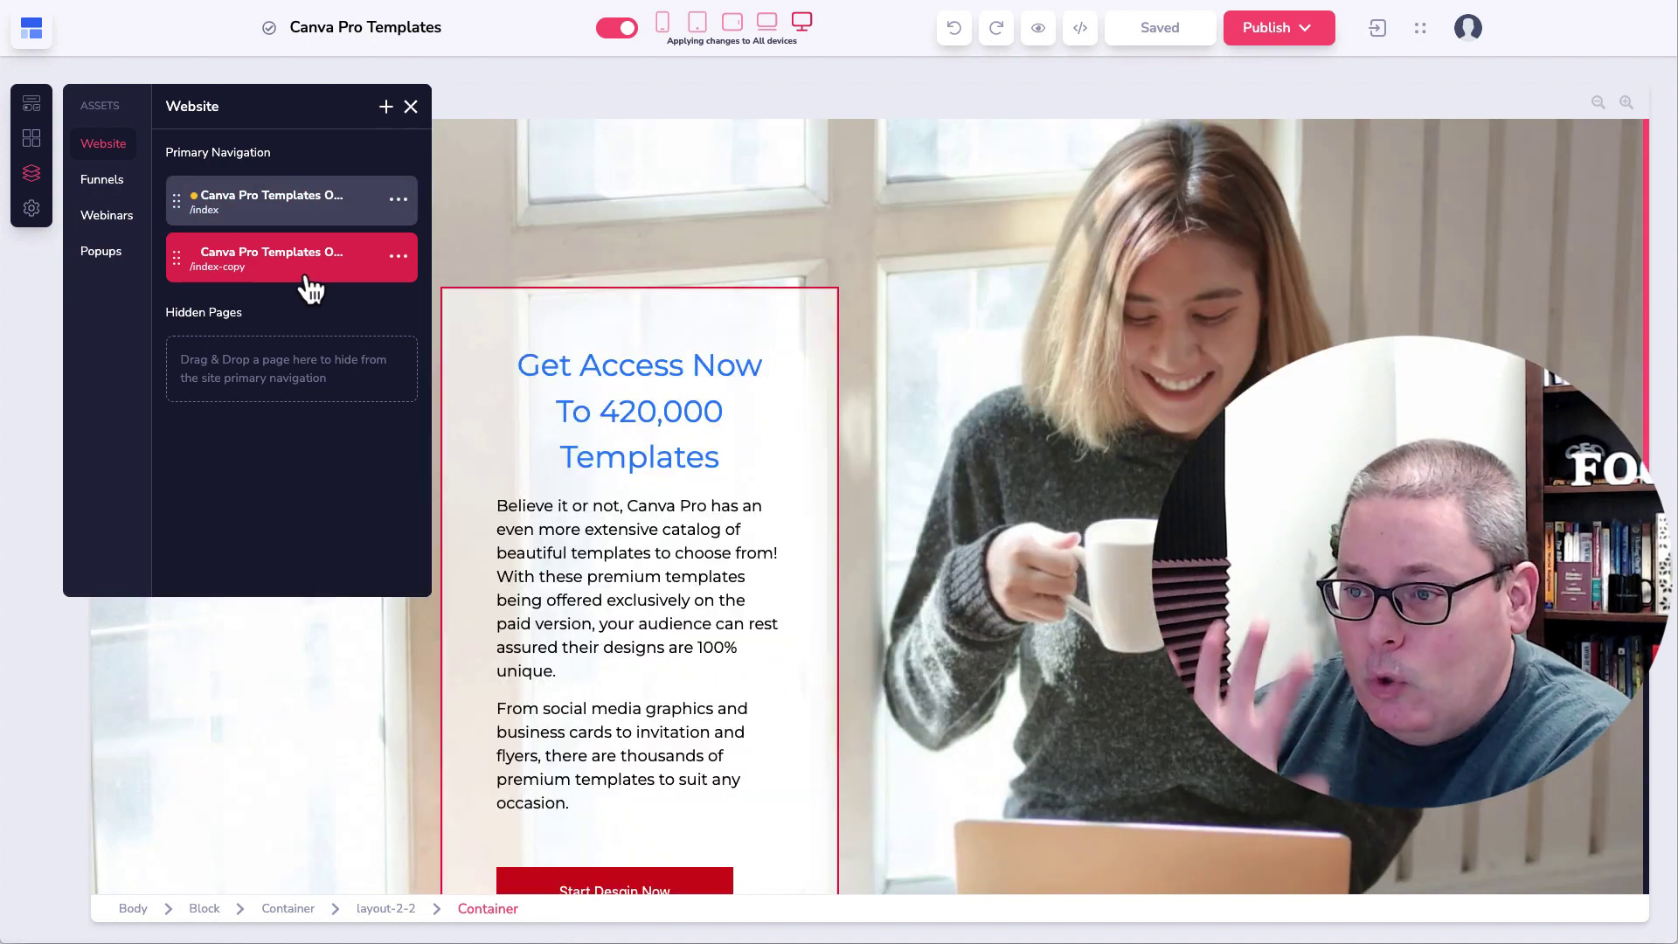
{"action": "left_click", "coordinate": [398, 256]}
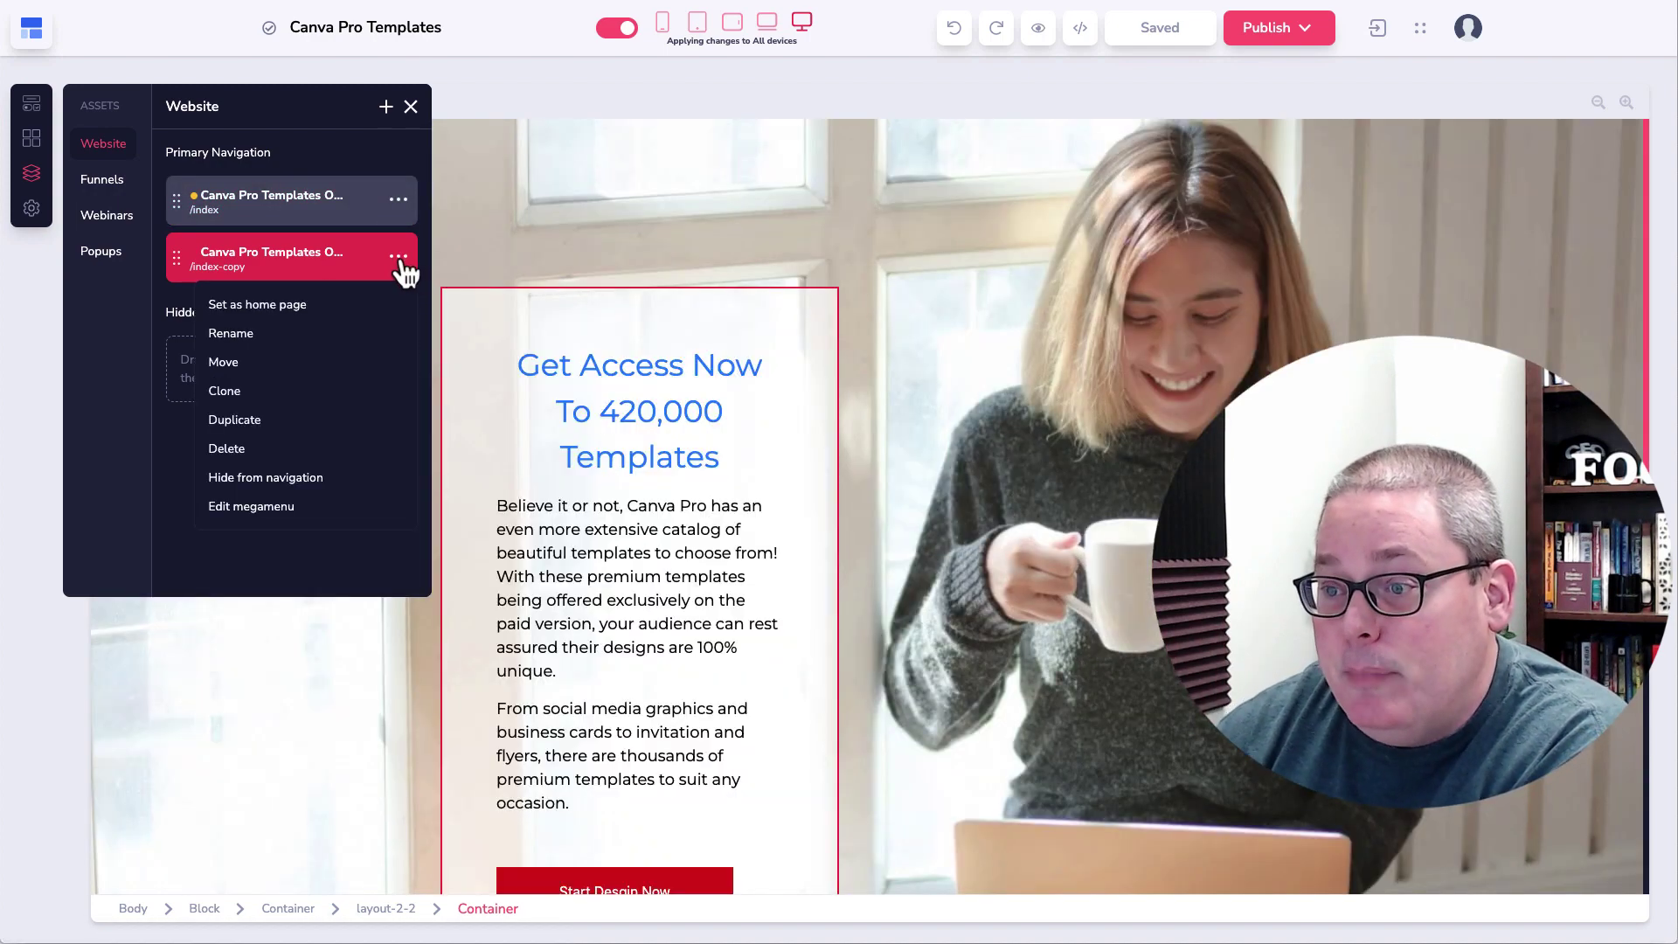
- Explore cloning /index-copy to a Different Site, browsing the site list without choosing one
{"action": "left_click", "coordinate": [227, 391]}
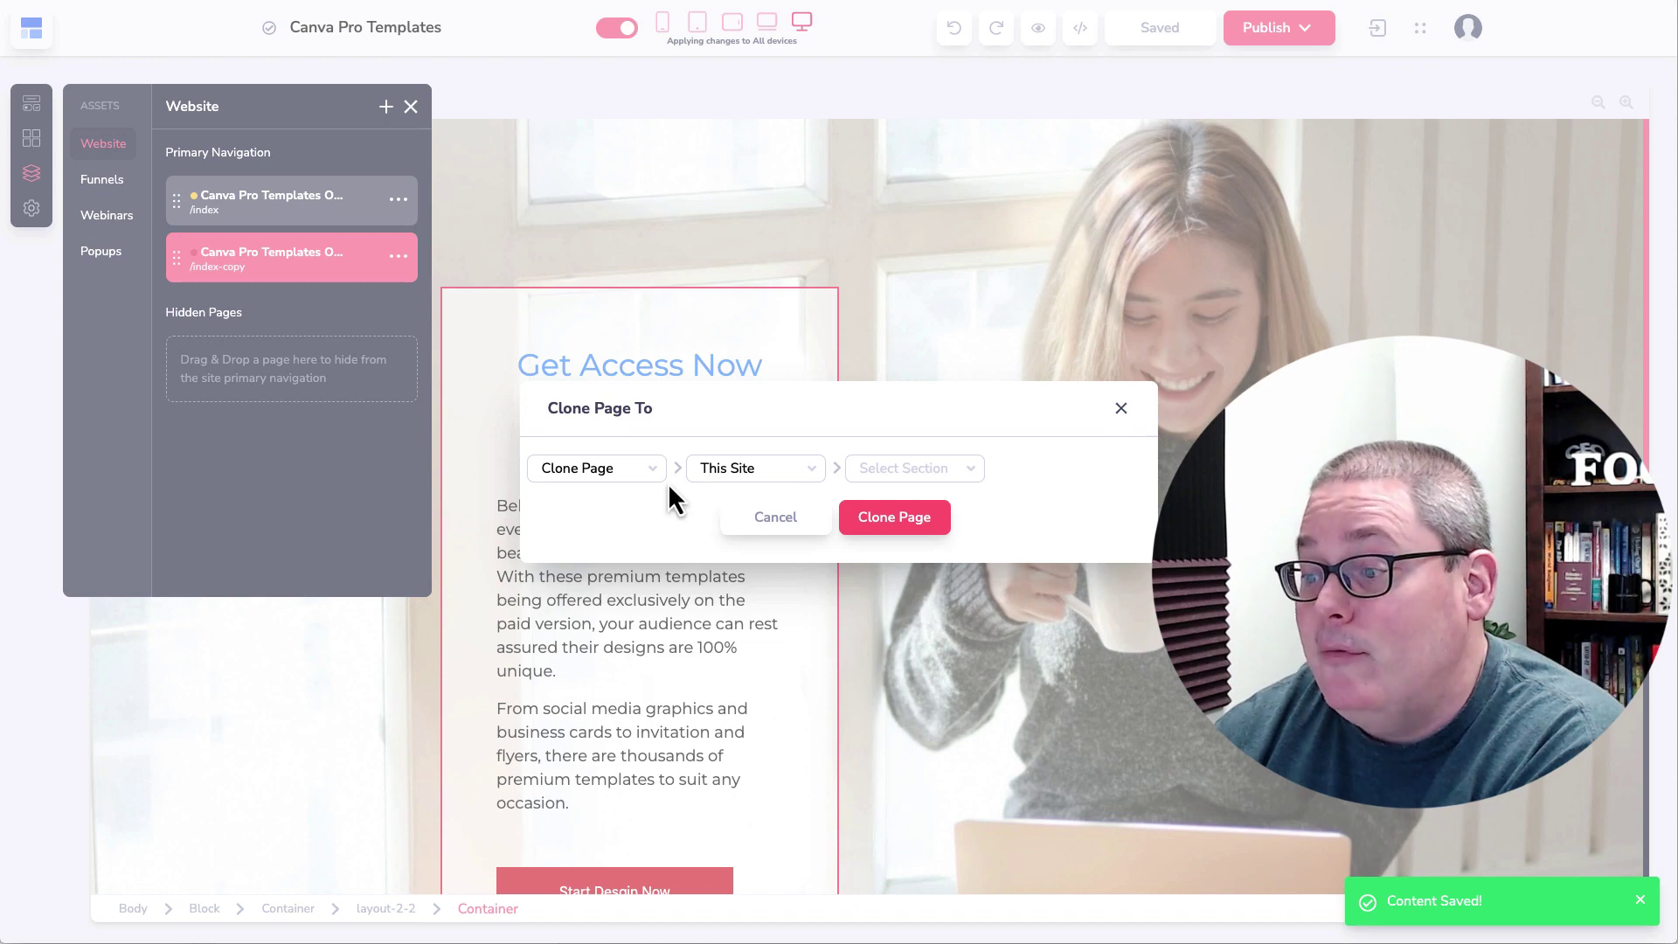
{"action": "left_click", "coordinate": [786, 480]}
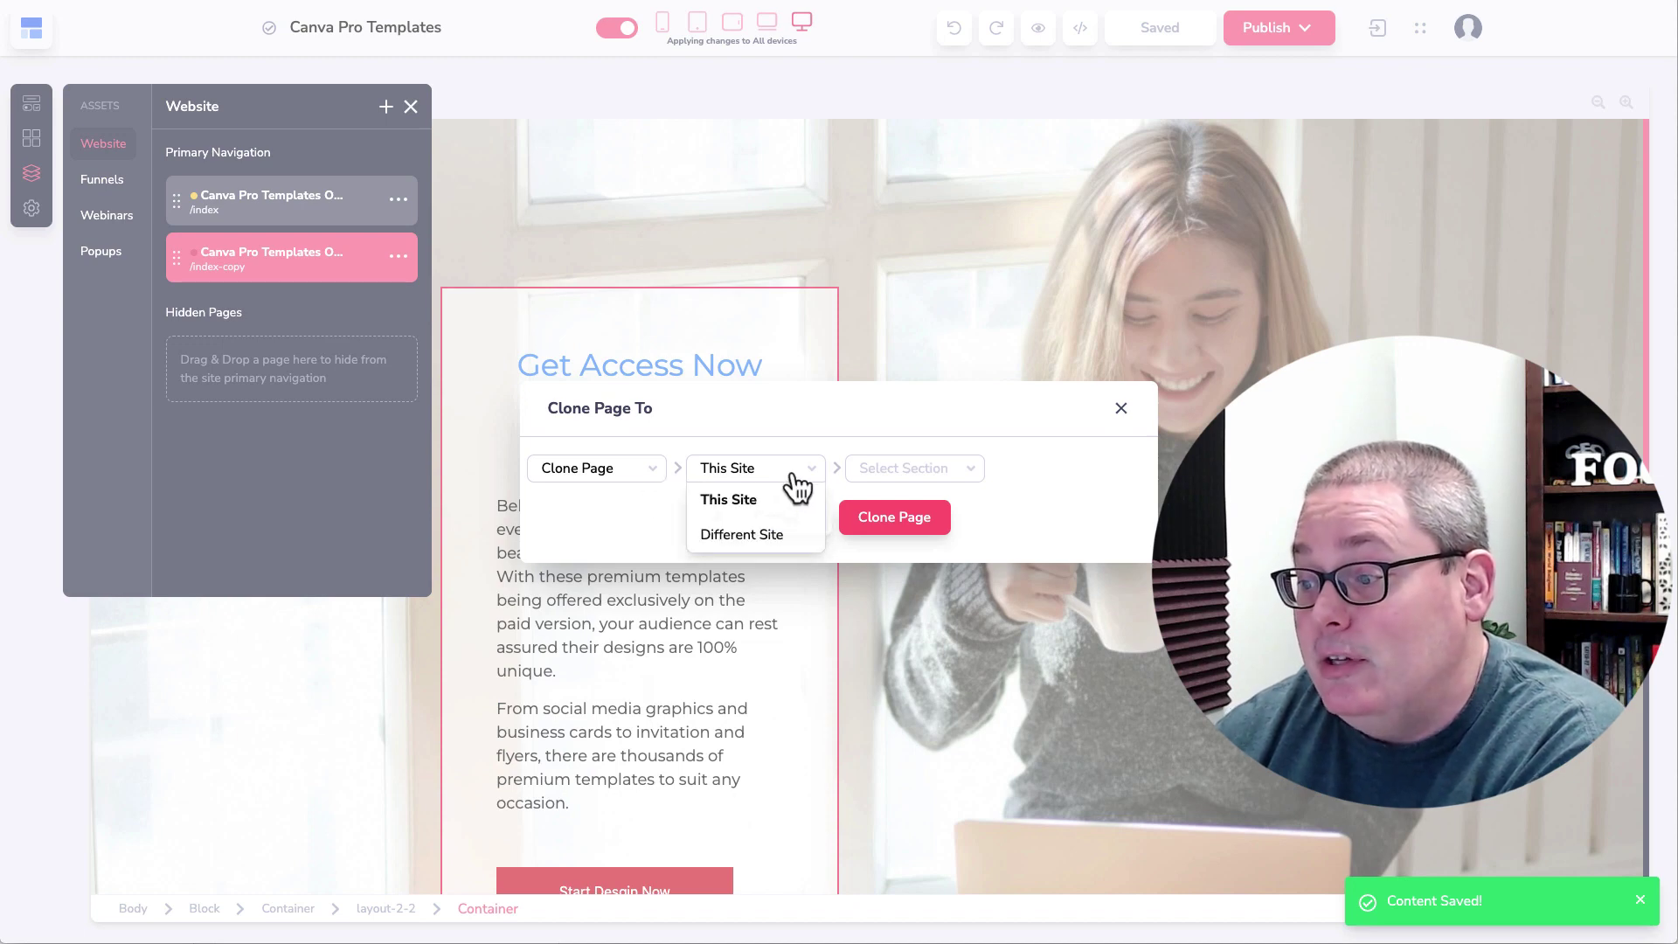
{"action": "left_click", "coordinate": [772, 544]}
{"action": "left_click", "coordinate": [957, 476]}
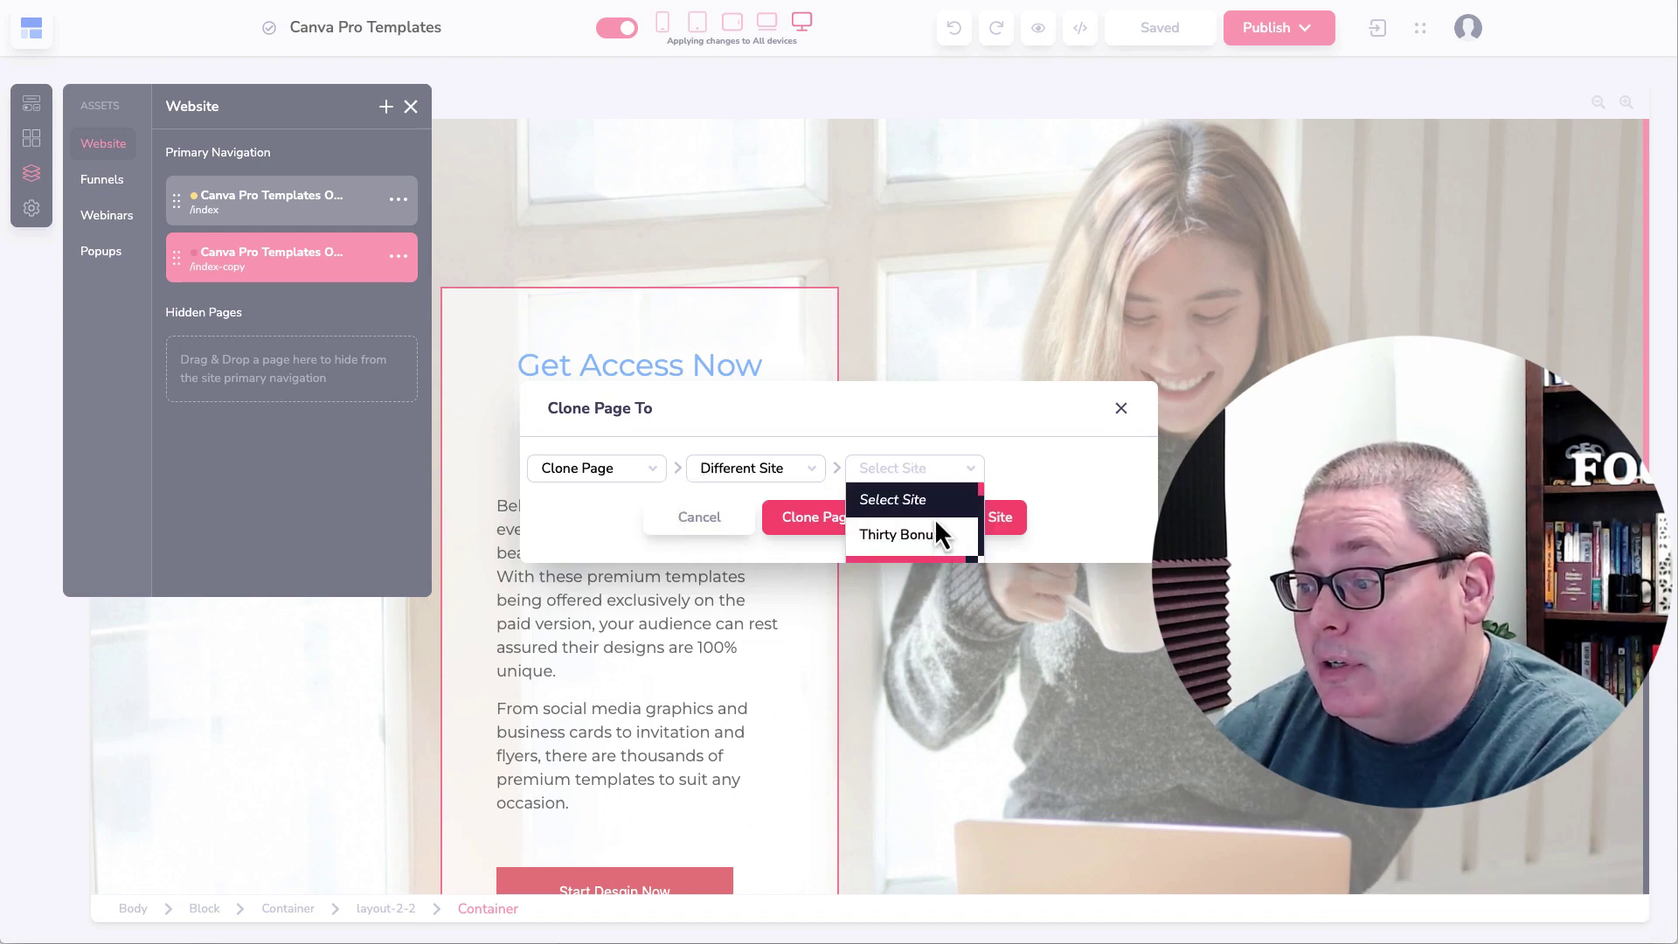
{"action": "scroll", "coordinate": [935, 533], "scroll_direction": "down", "scroll_amount": 4}
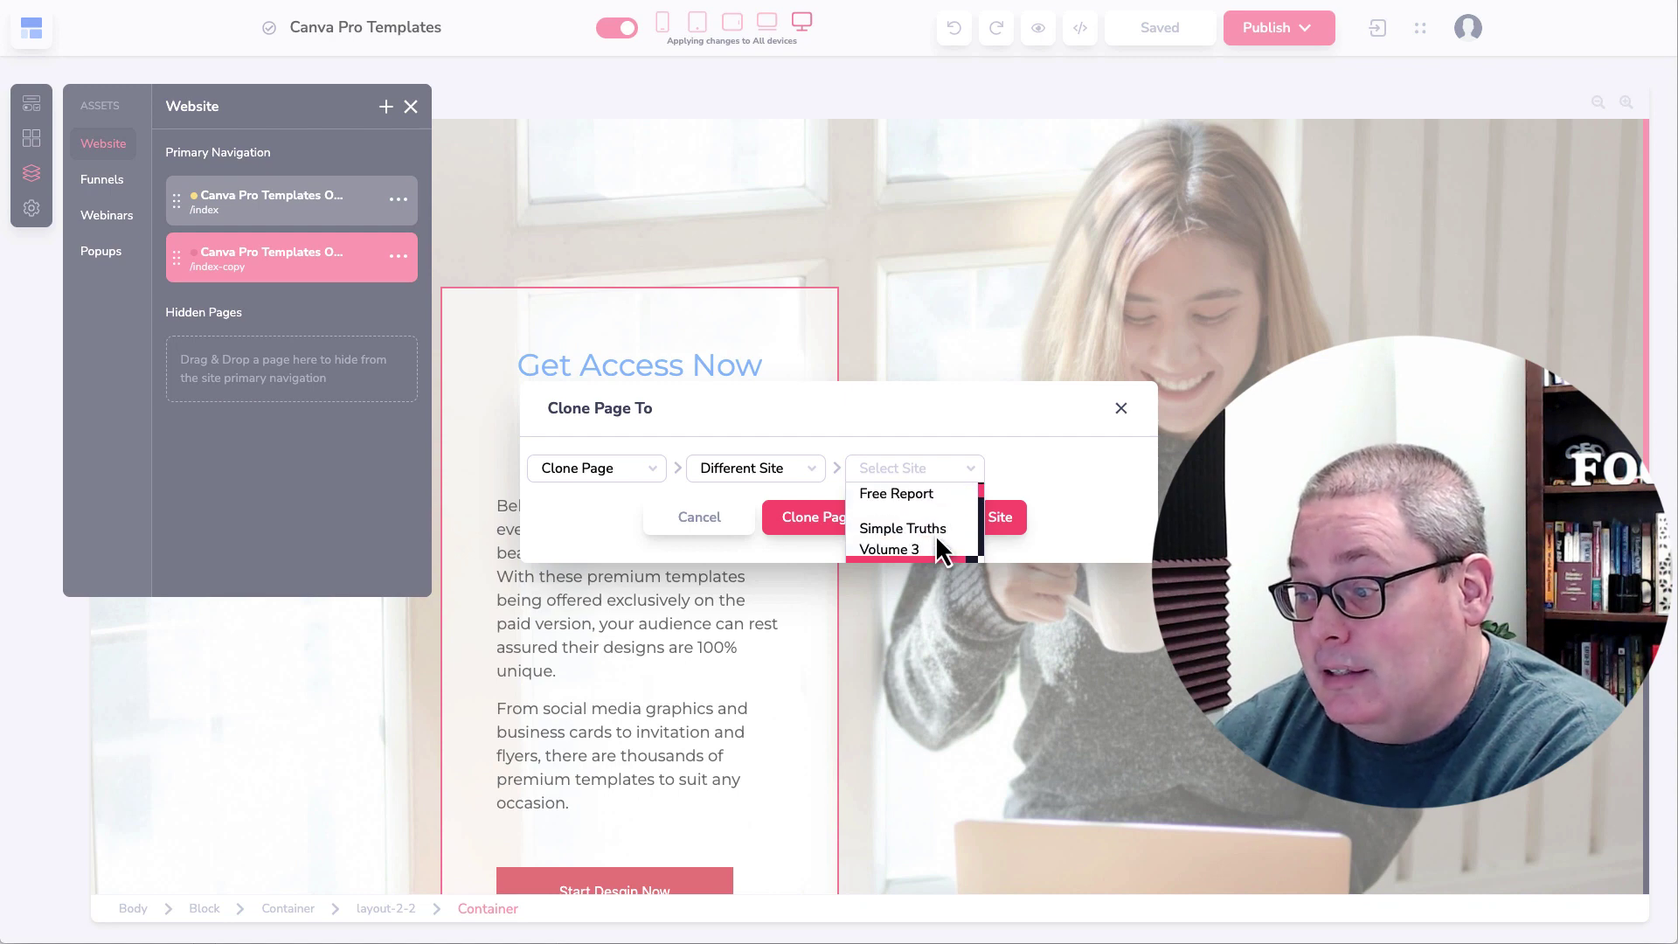
{"action": "scroll", "coordinate": [935, 533], "scroll_direction": "up", "scroll_amount": 4}
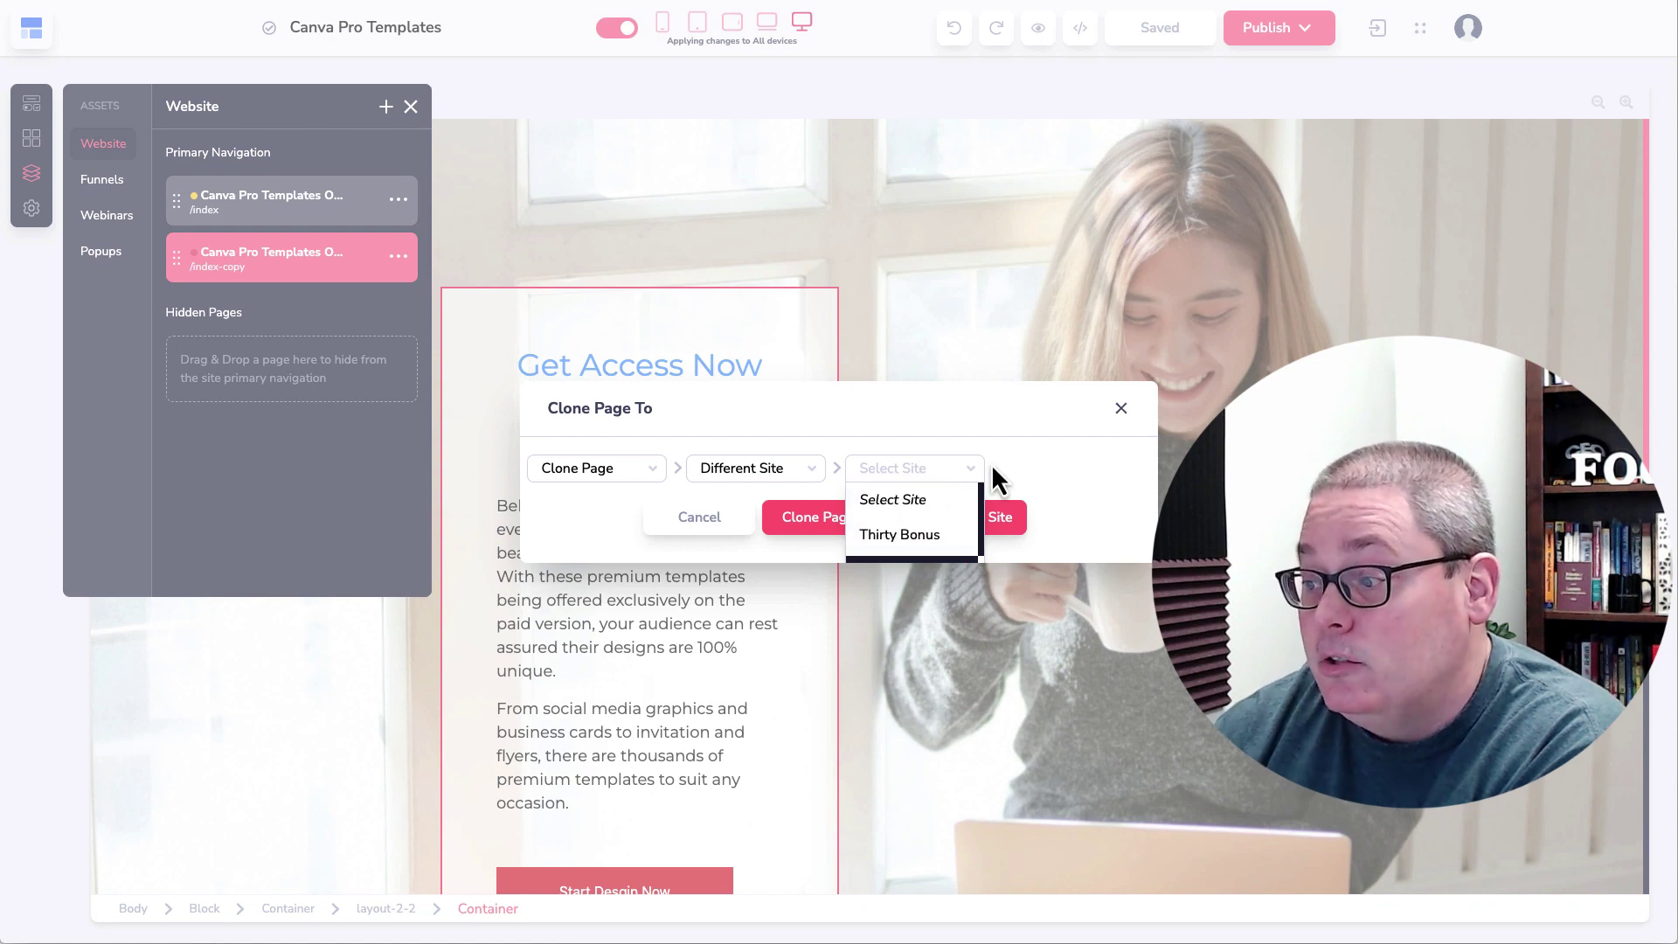
{"action": "left_click", "coordinate": [1019, 459]}
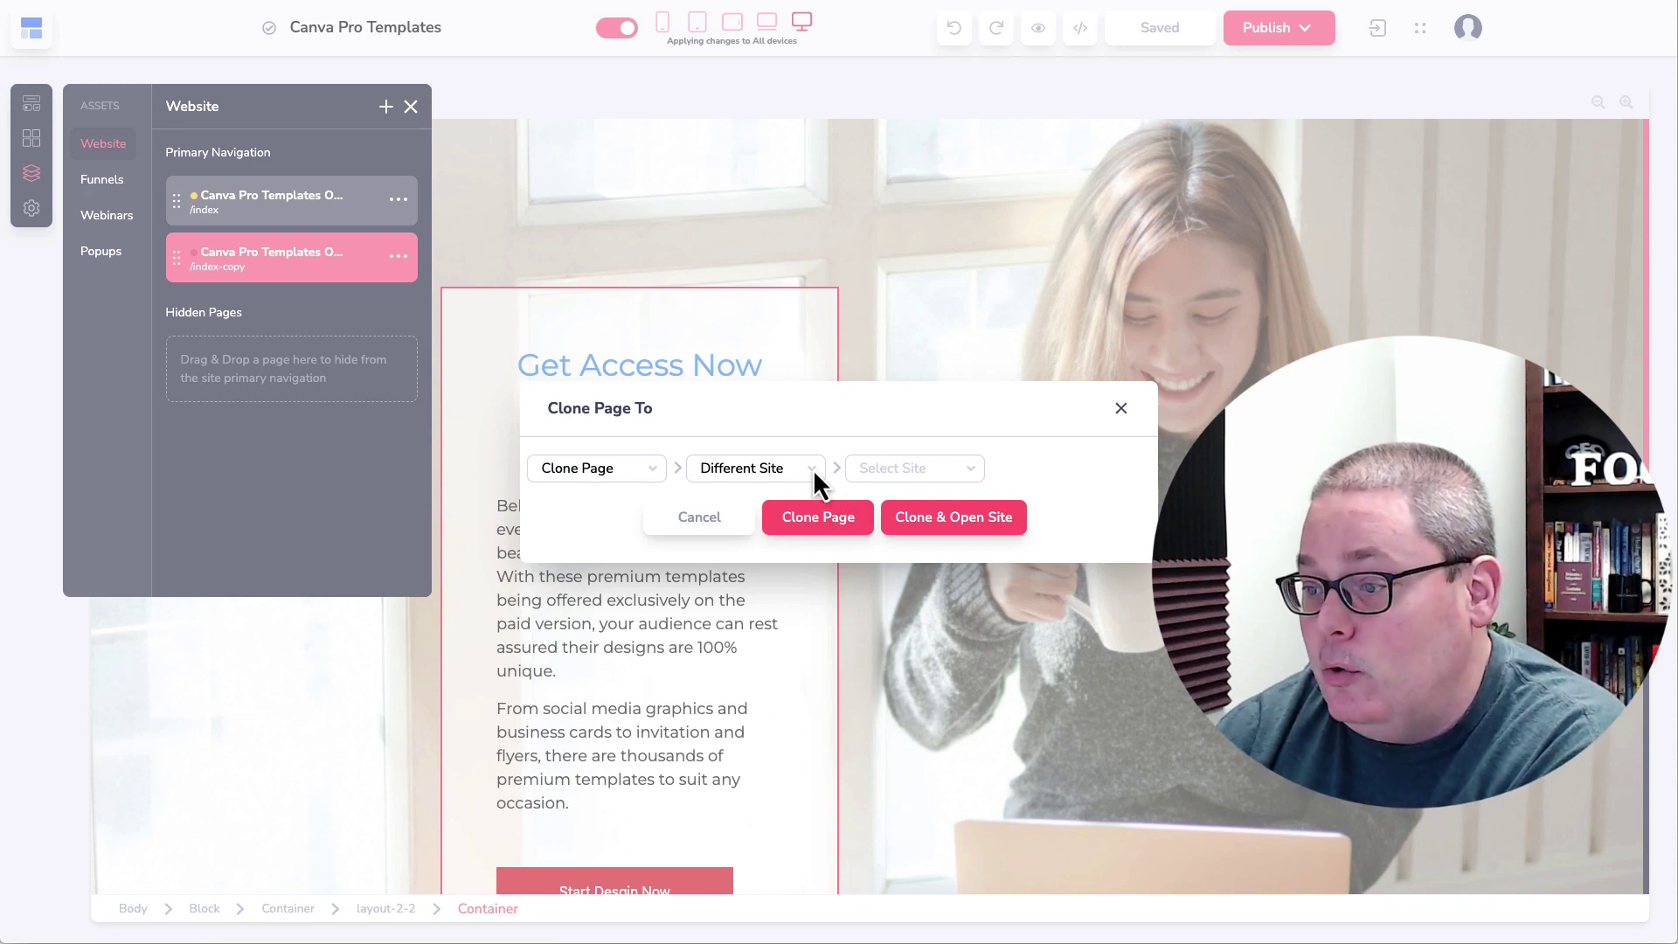
- Cancel the clone and Duplicate the /index-copy page instead
{"action": "left_click", "coordinate": [1121, 409]}
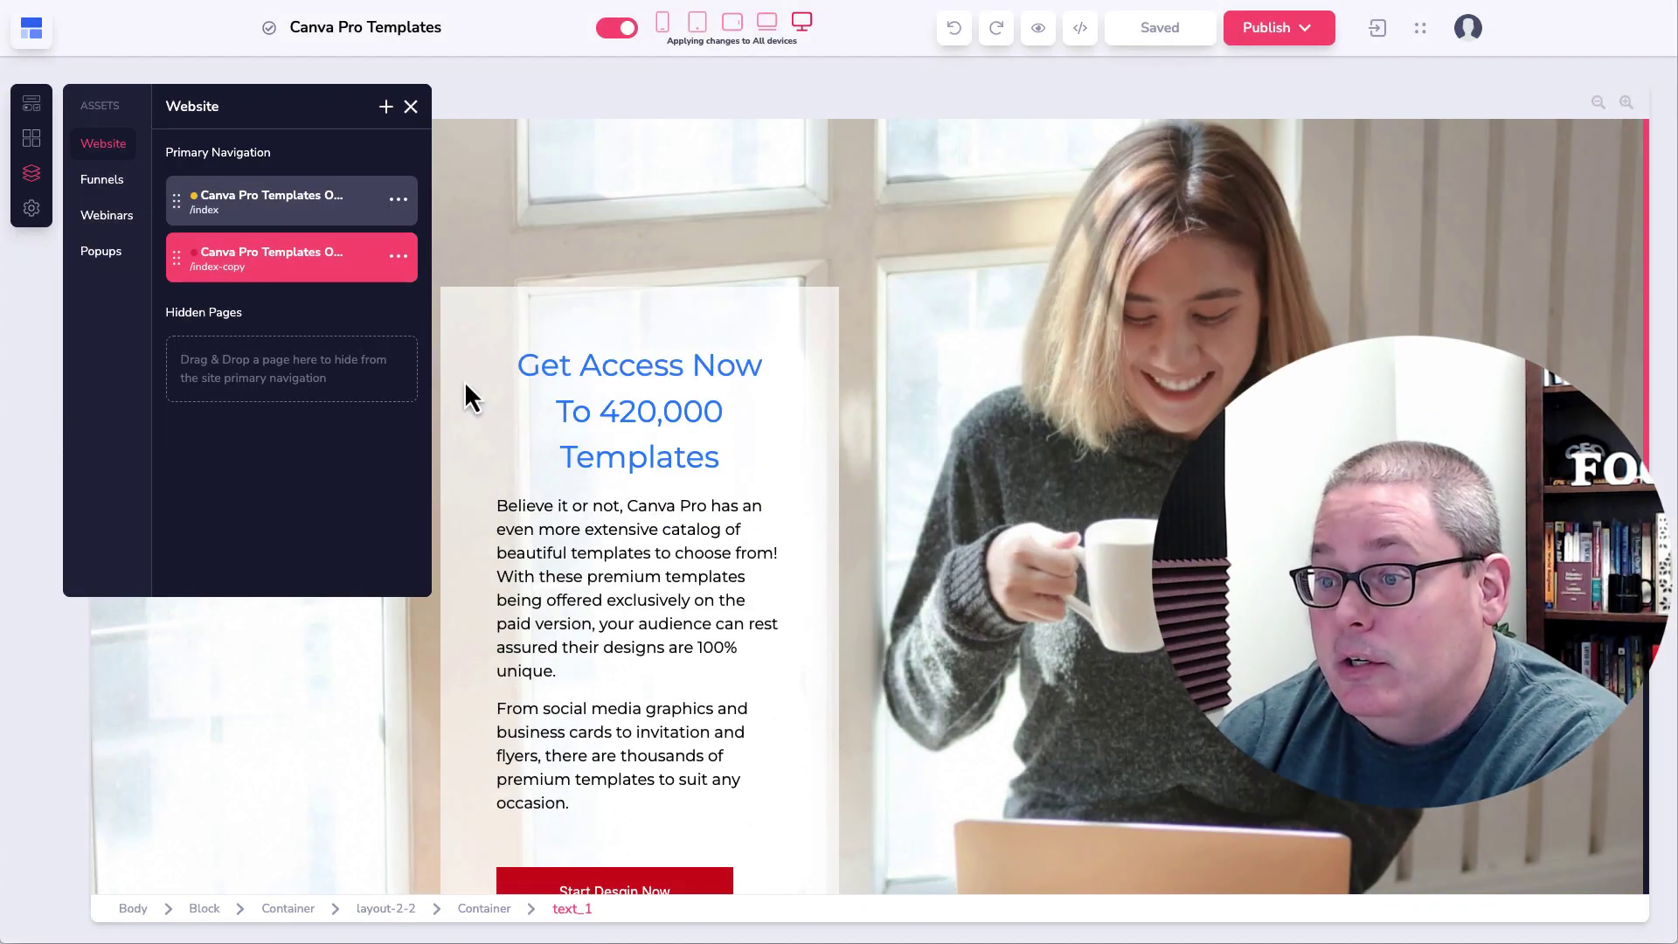
{"action": "left_click", "coordinate": [399, 256]}
{"action": "left_click", "coordinate": [225, 421]}
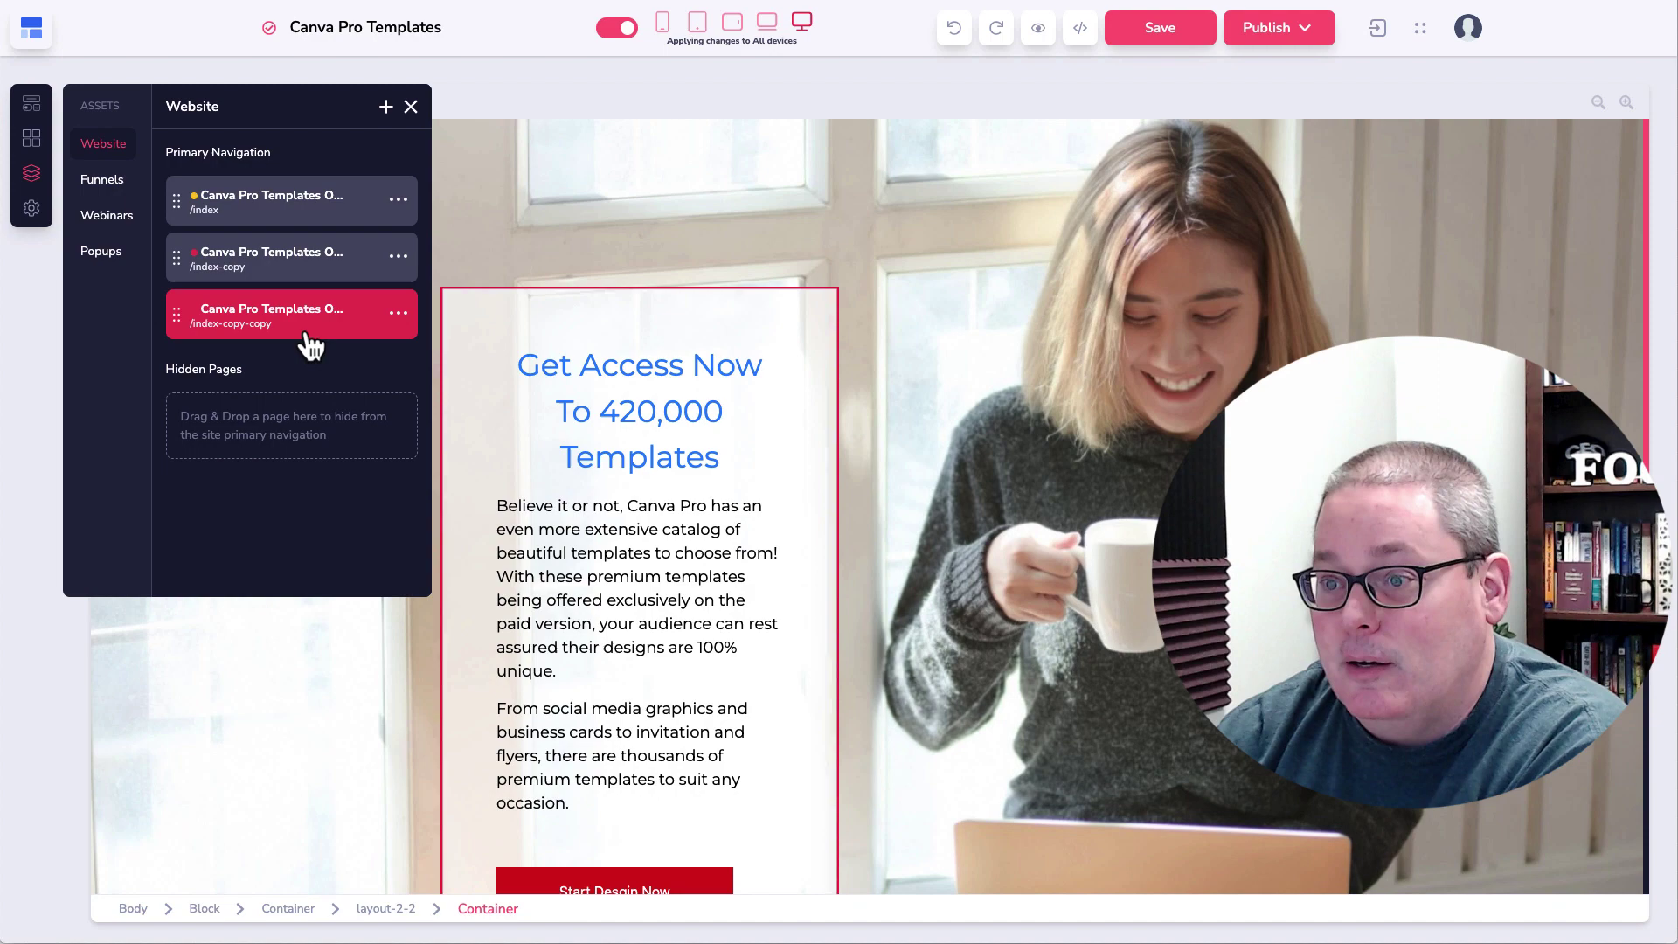
- Open the Funnels list and preview the Book Free Shipping Funnel template
{"action": "left_click", "coordinate": [105, 182]}
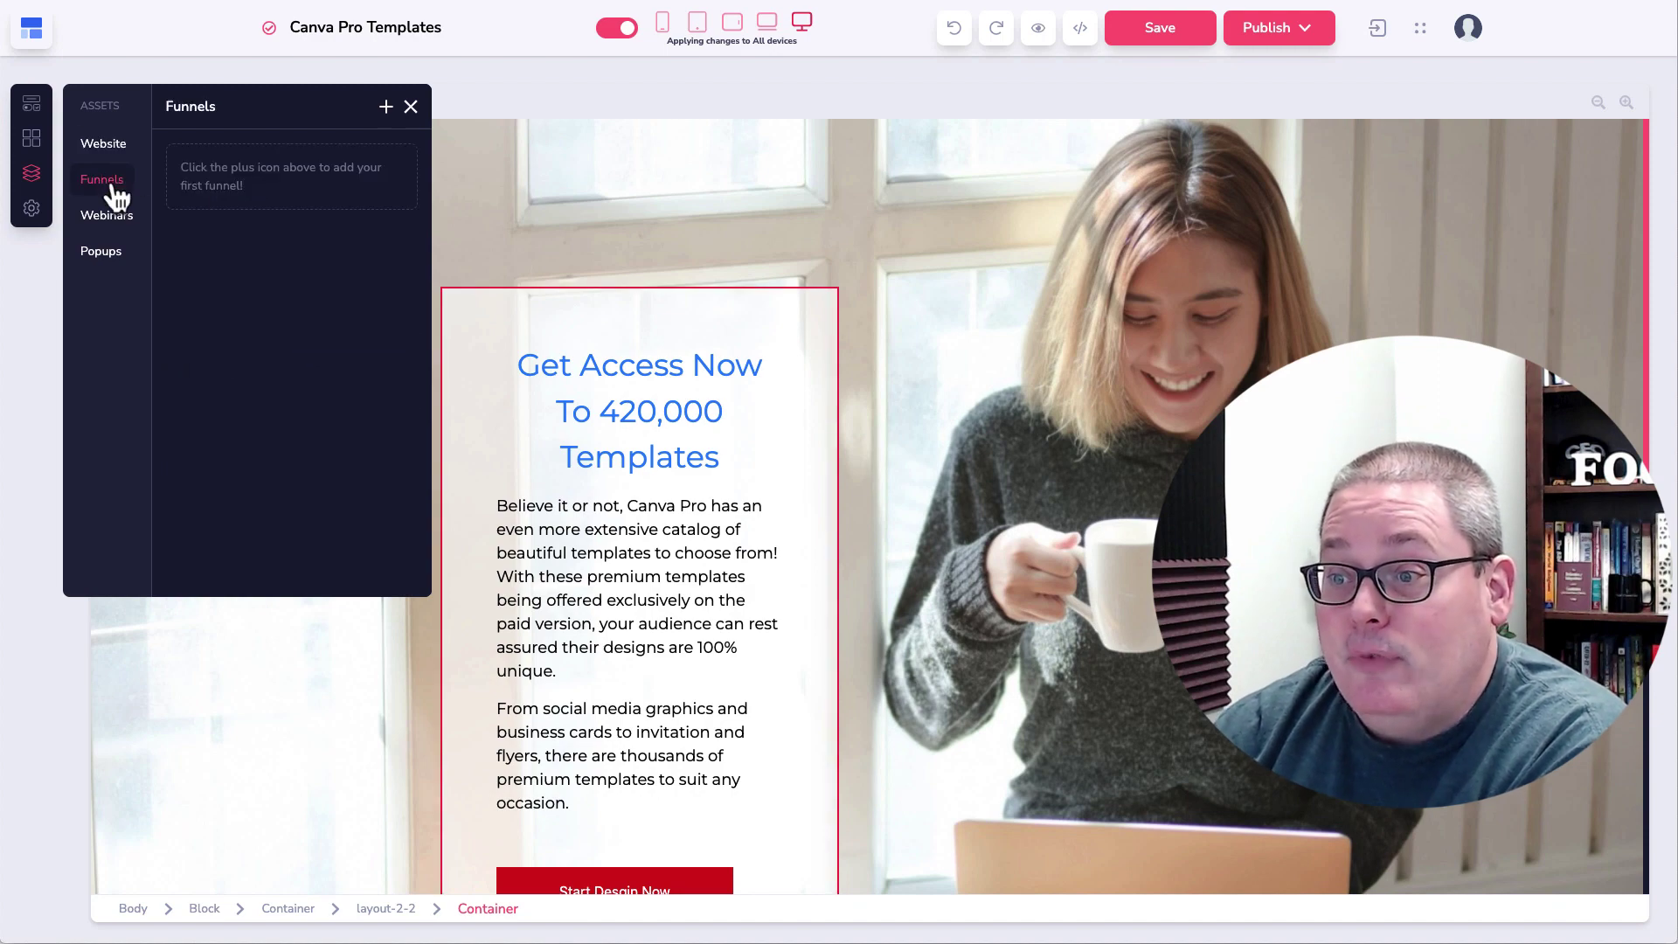
{"action": "left_click", "coordinate": [385, 107]}
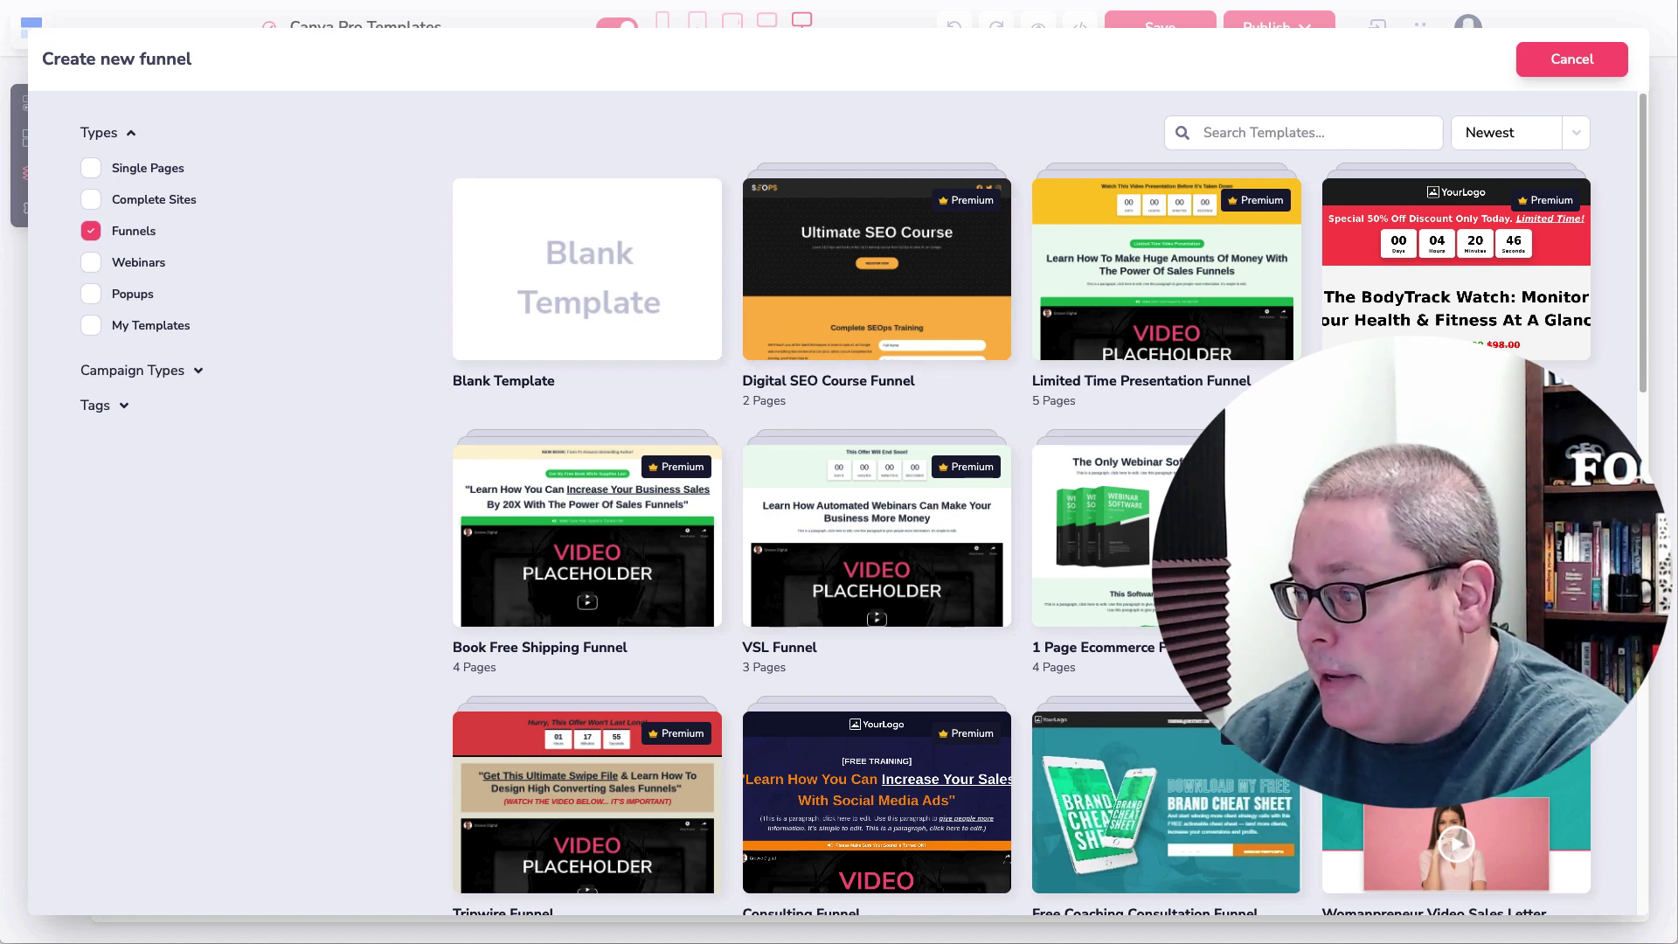
{"action": "left_click", "coordinate": [569, 509]}
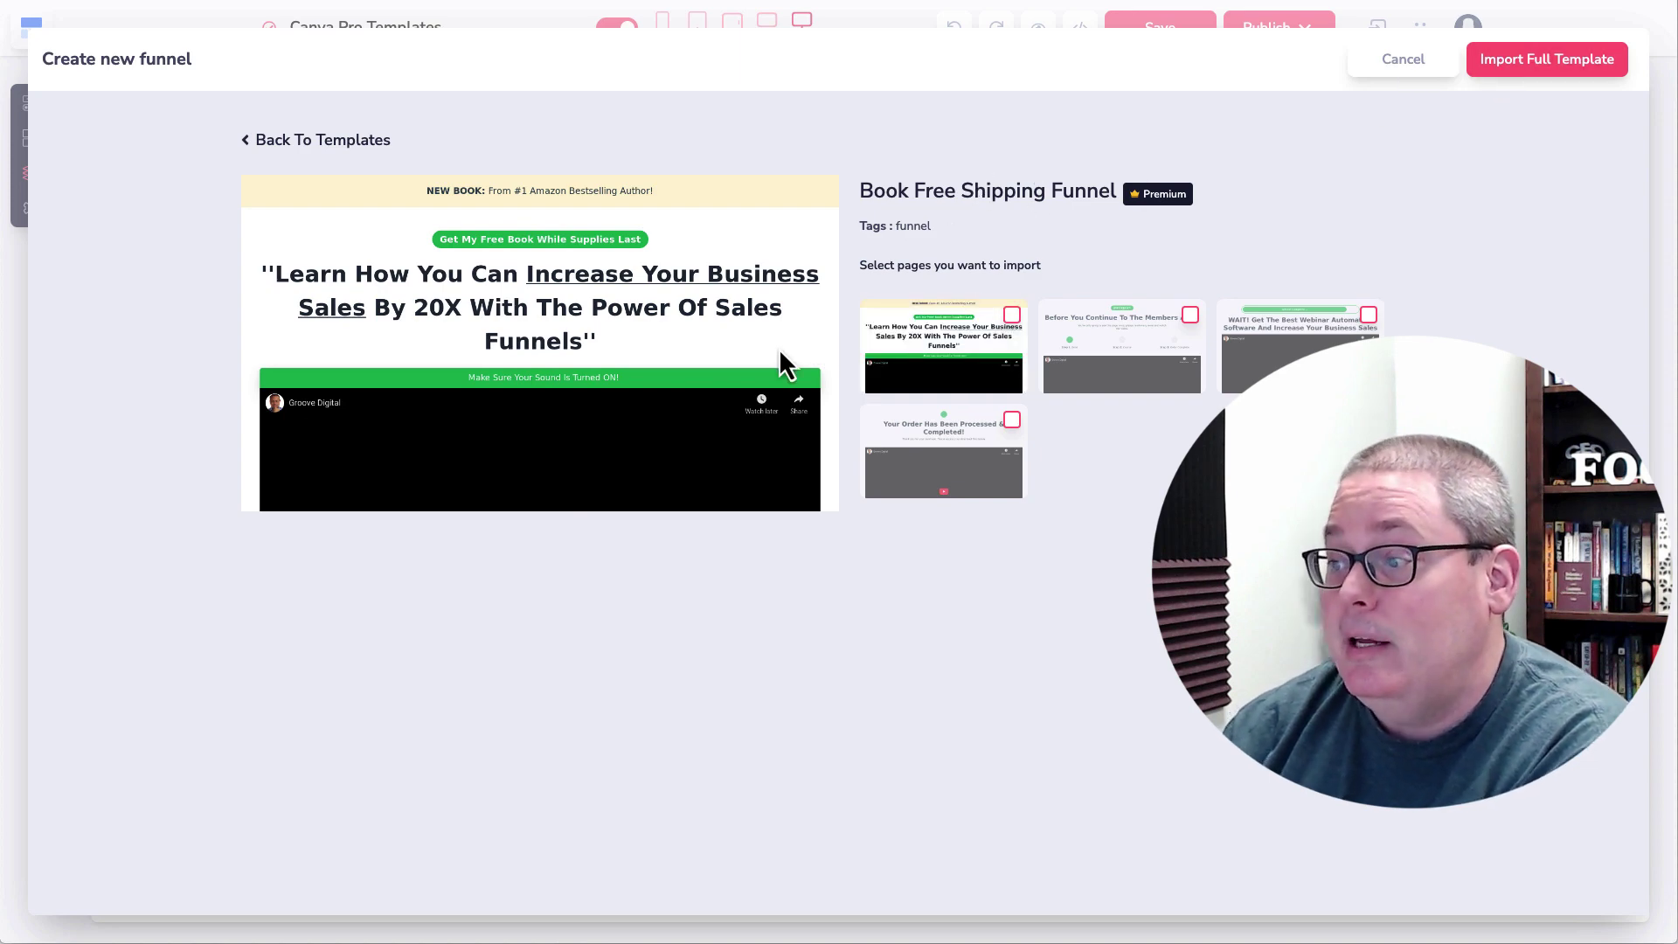
- Preview the funnel's pages, mark two for import, then close the picker without importing
{"action": "left_click", "coordinate": [1112, 362]}
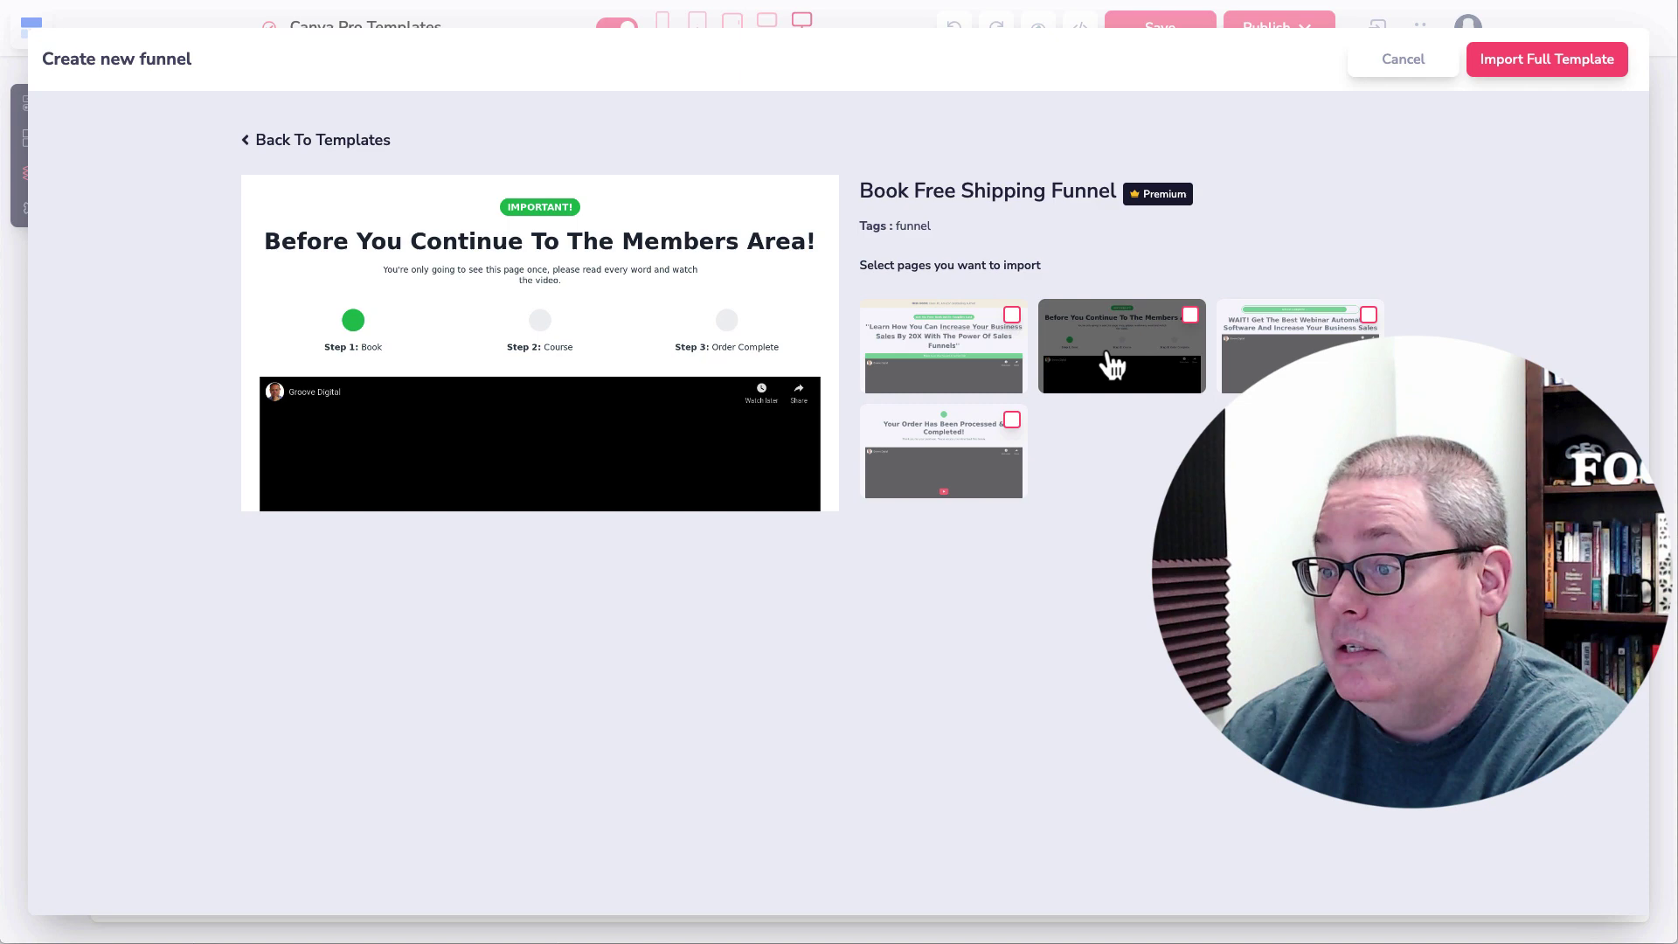
{"action": "left_click", "coordinate": [1293, 354]}
{"action": "left_click", "coordinate": [1011, 315]}
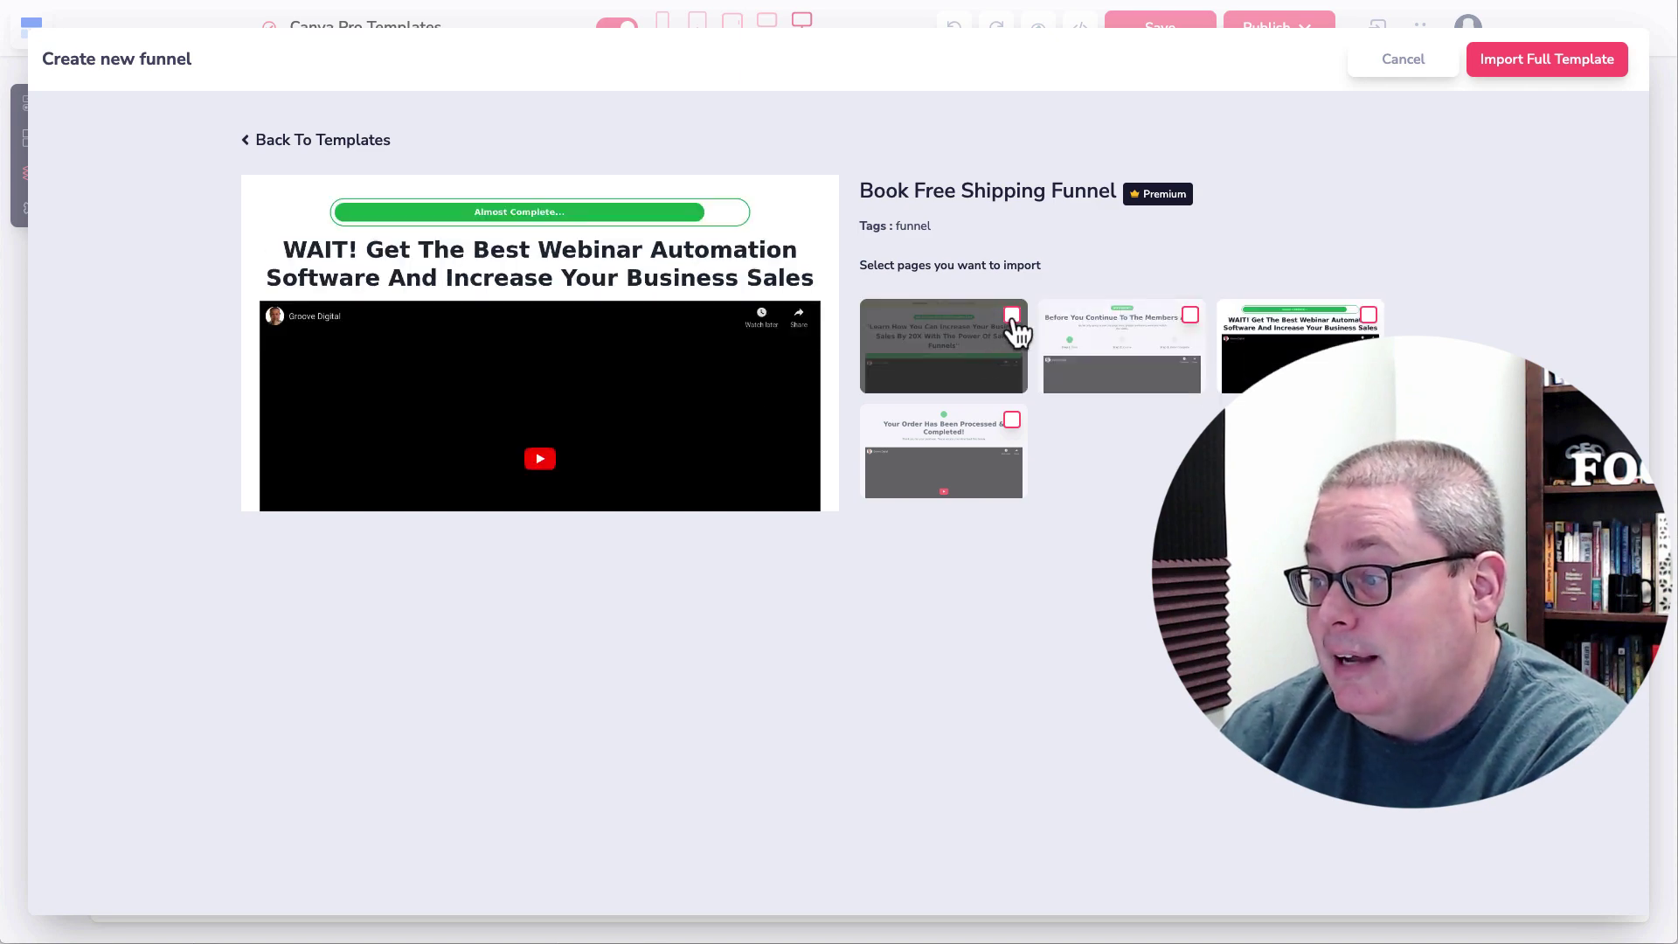
{"action": "left_click", "coordinate": [1189, 315]}
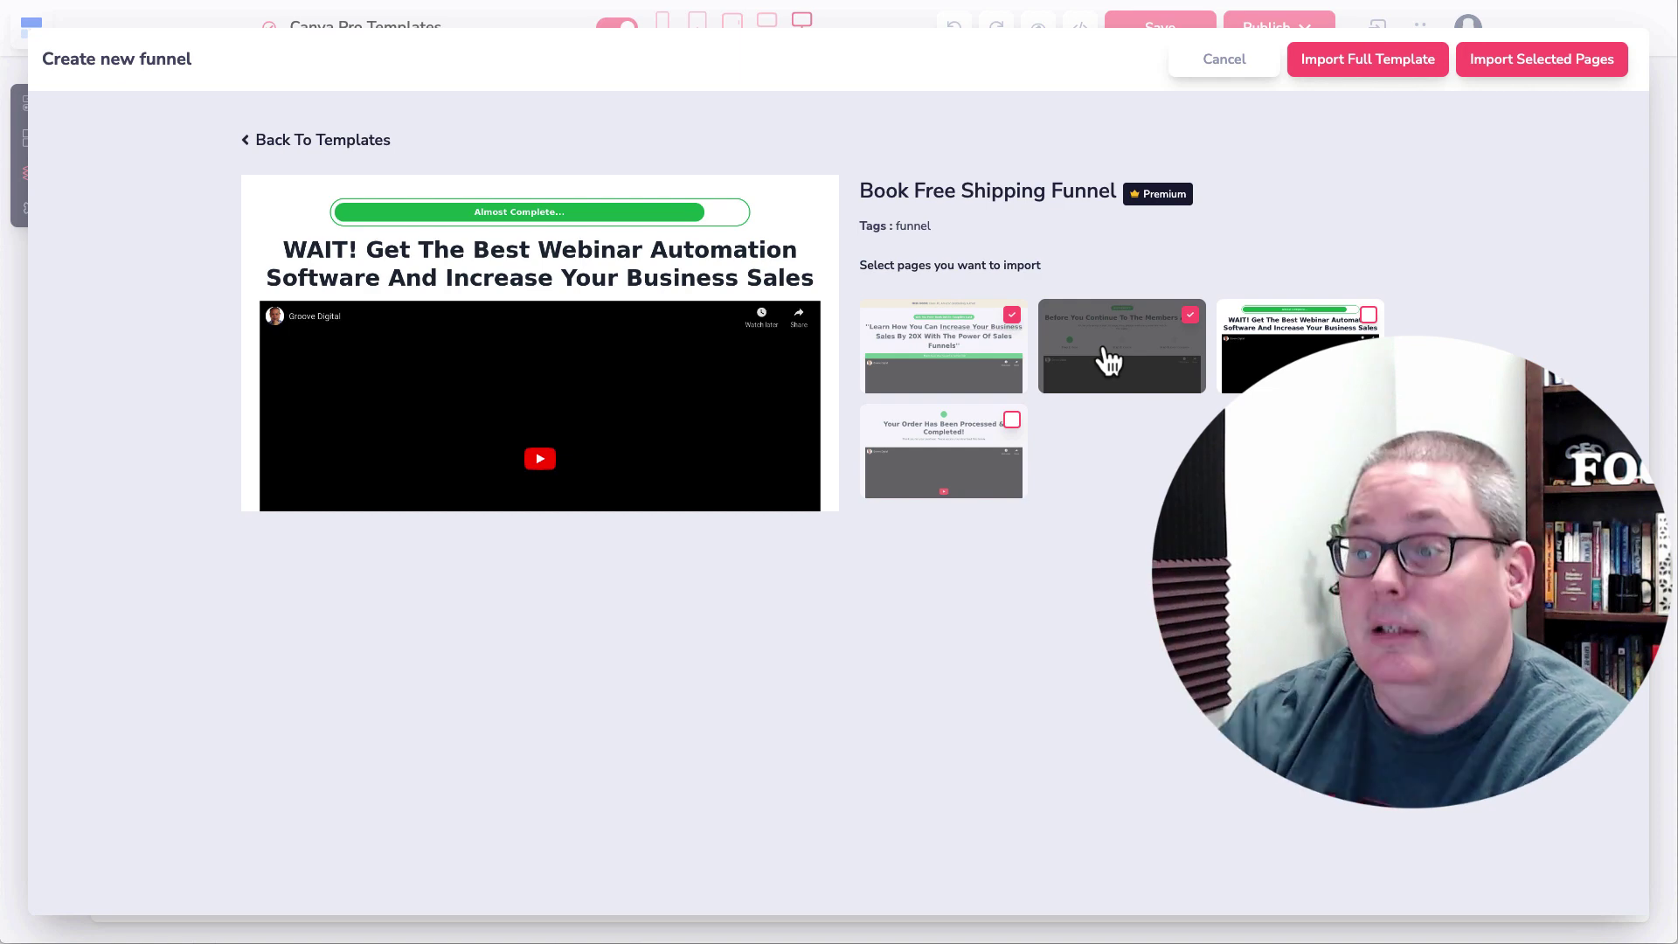
{"action": "left_click", "coordinate": [1258, 58]}
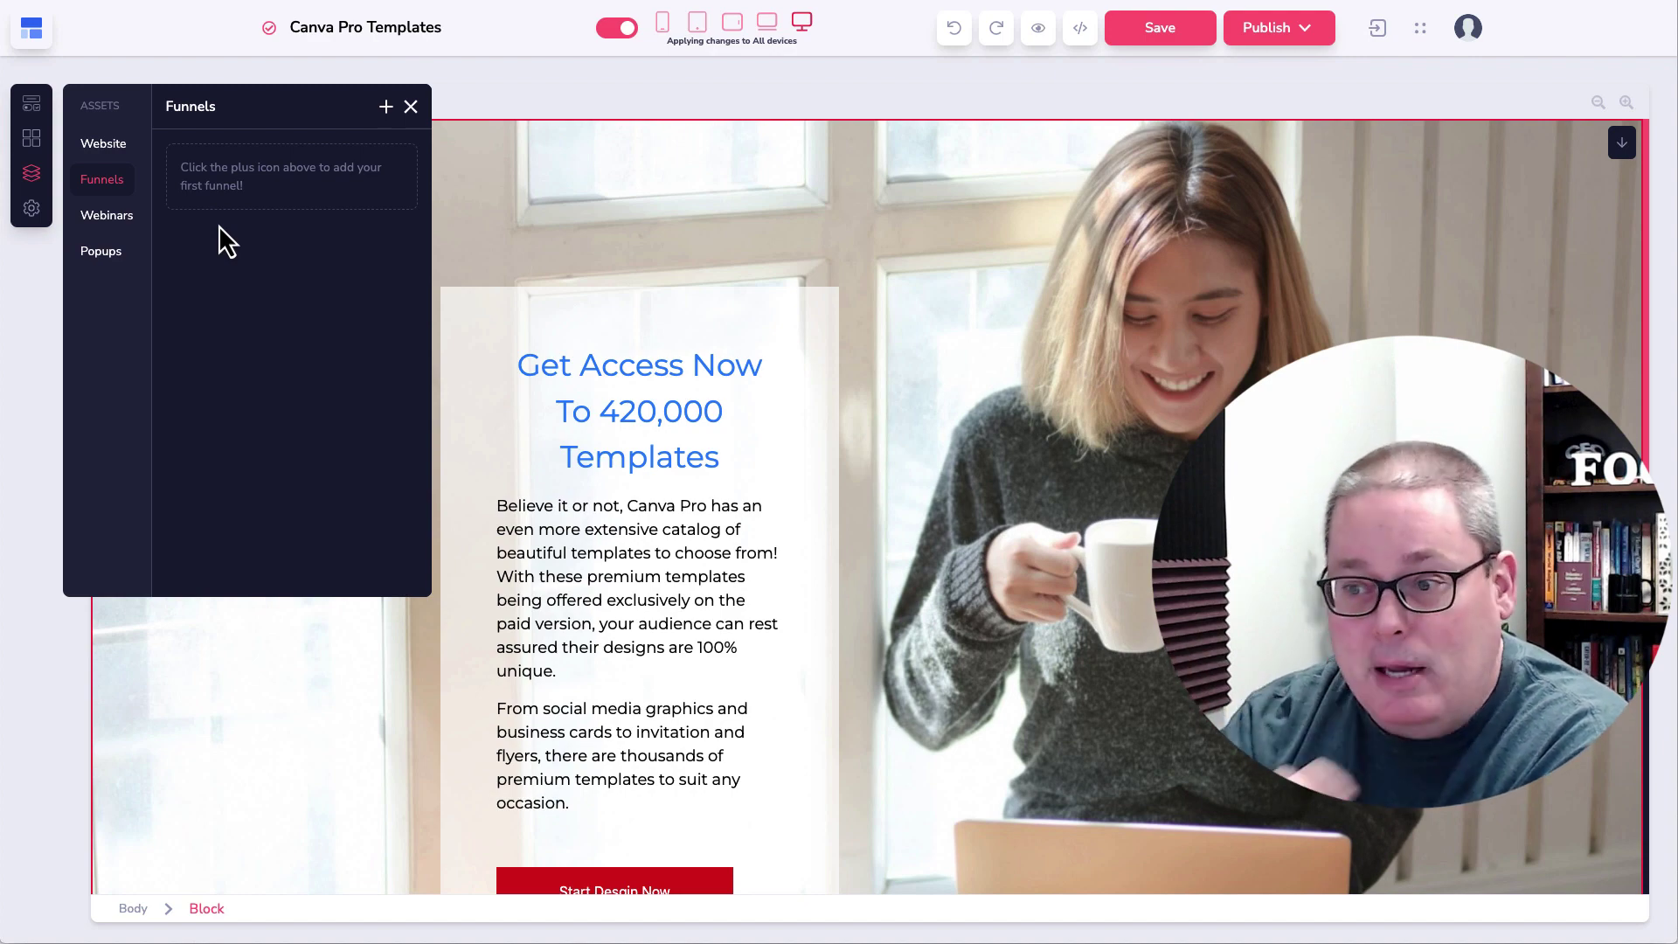
- Open the Webinars list and browse its template gallery without choosing one
{"action": "left_click", "coordinate": [110, 227]}
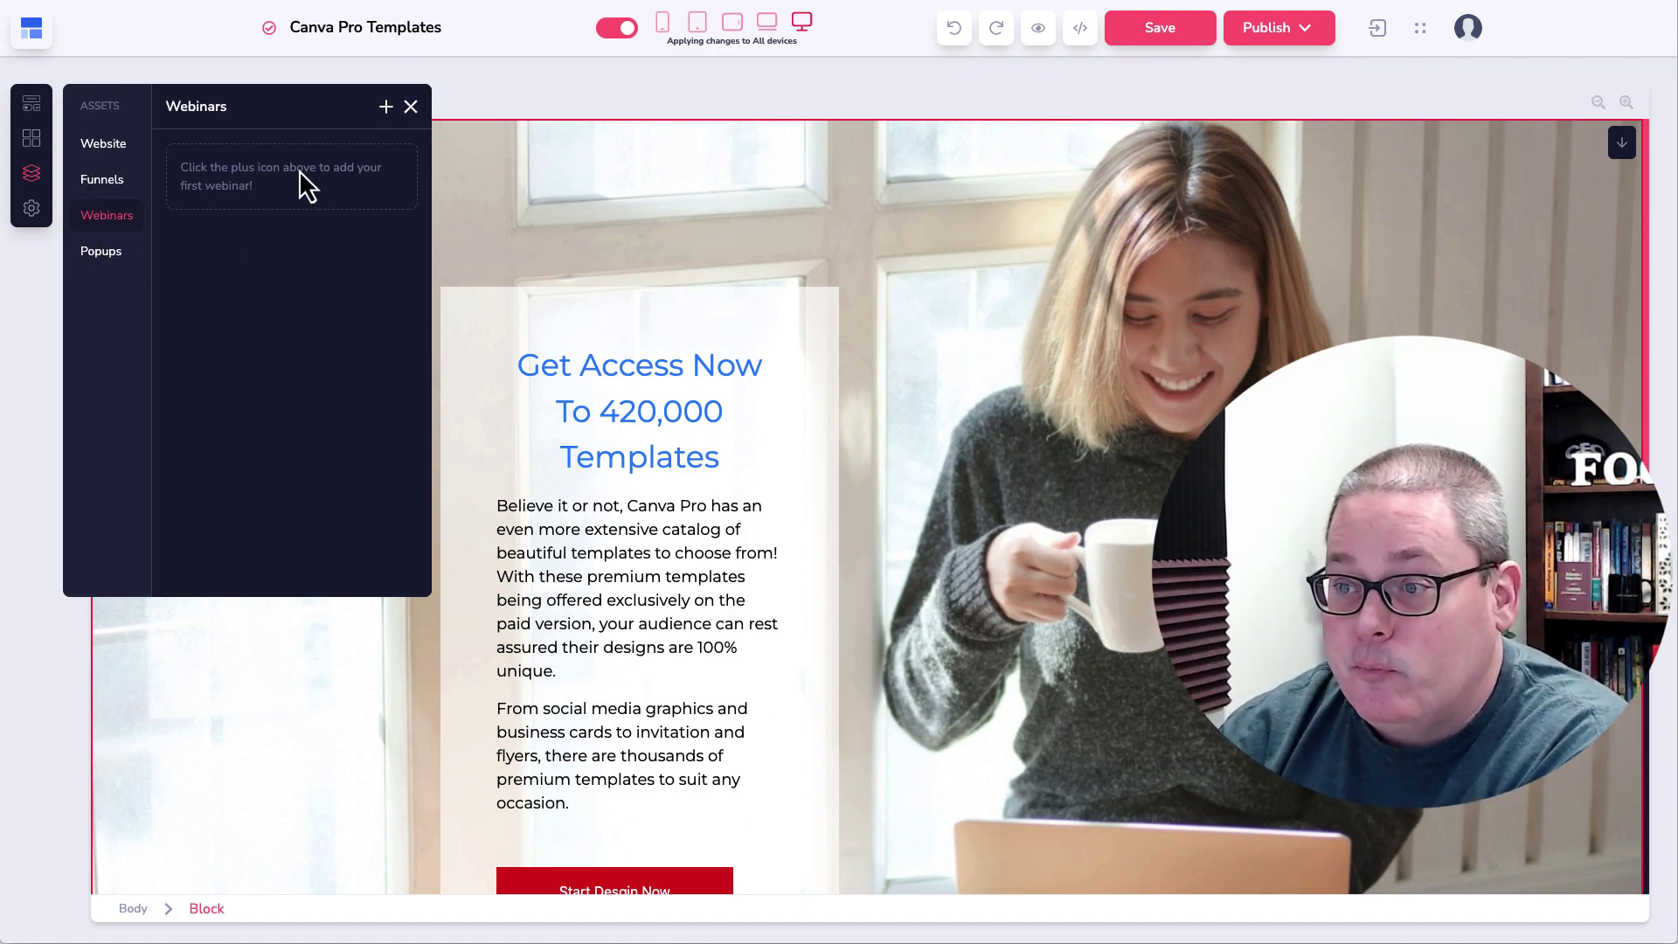
{"action": "left_click", "coordinate": [387, 108]}
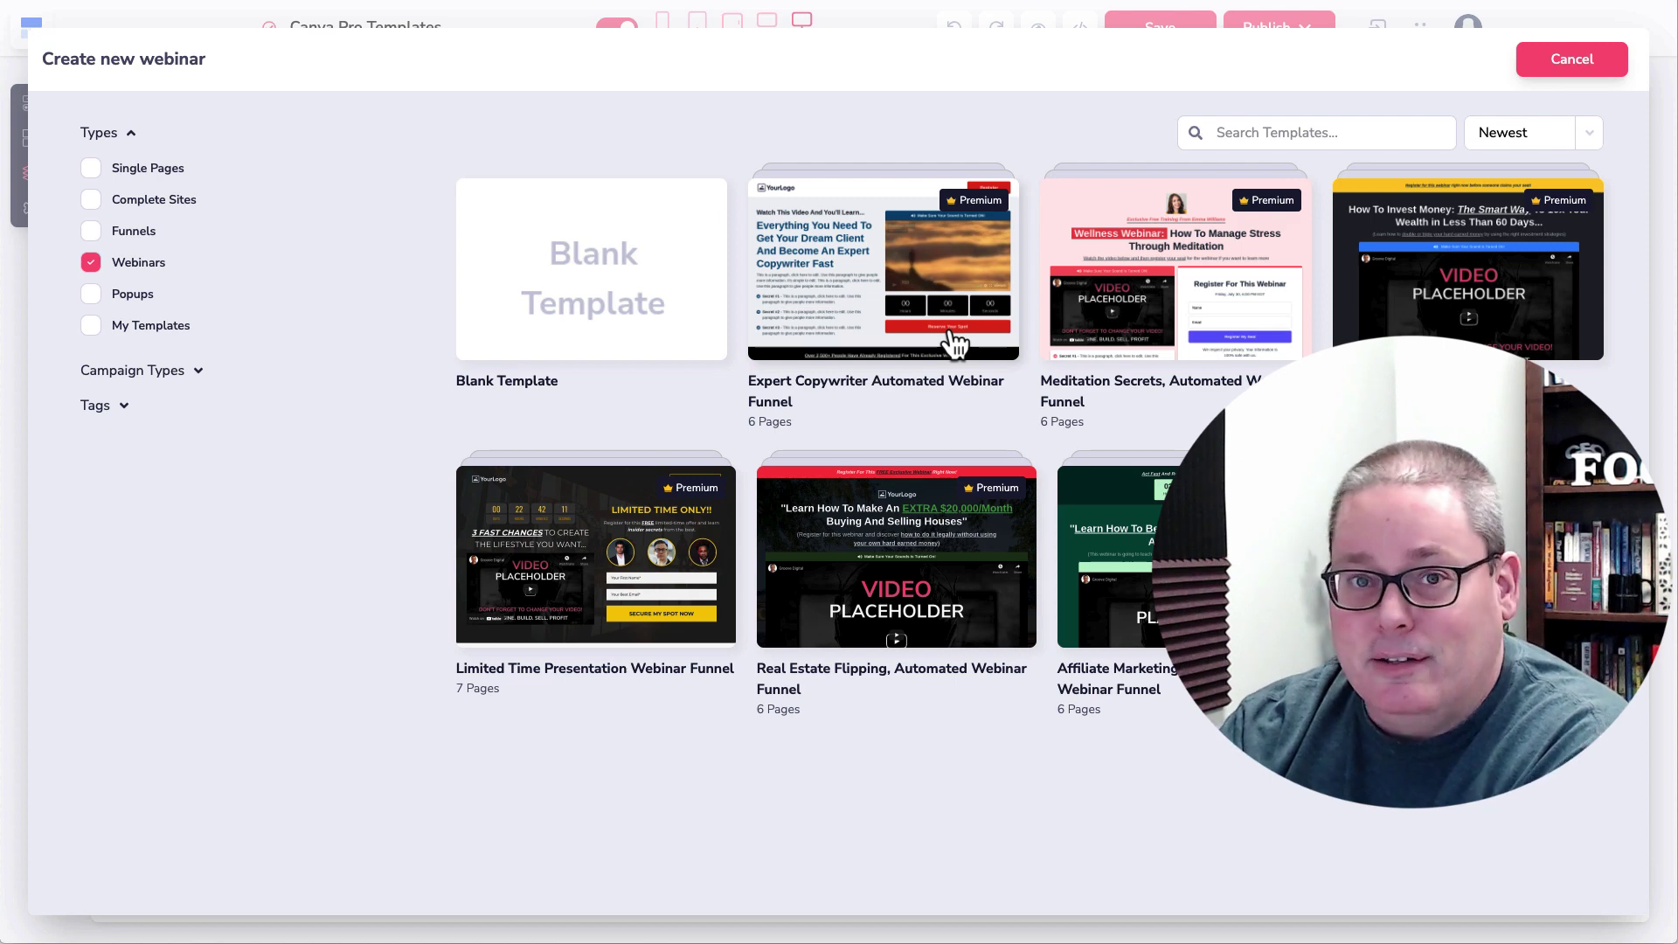
{"action": "left_click", "coordinate": [1543, 69]}
- Open the Popups list and browse the New Popup templates without adding one
{"action": "left_click", "coordinate": [97, 251]}
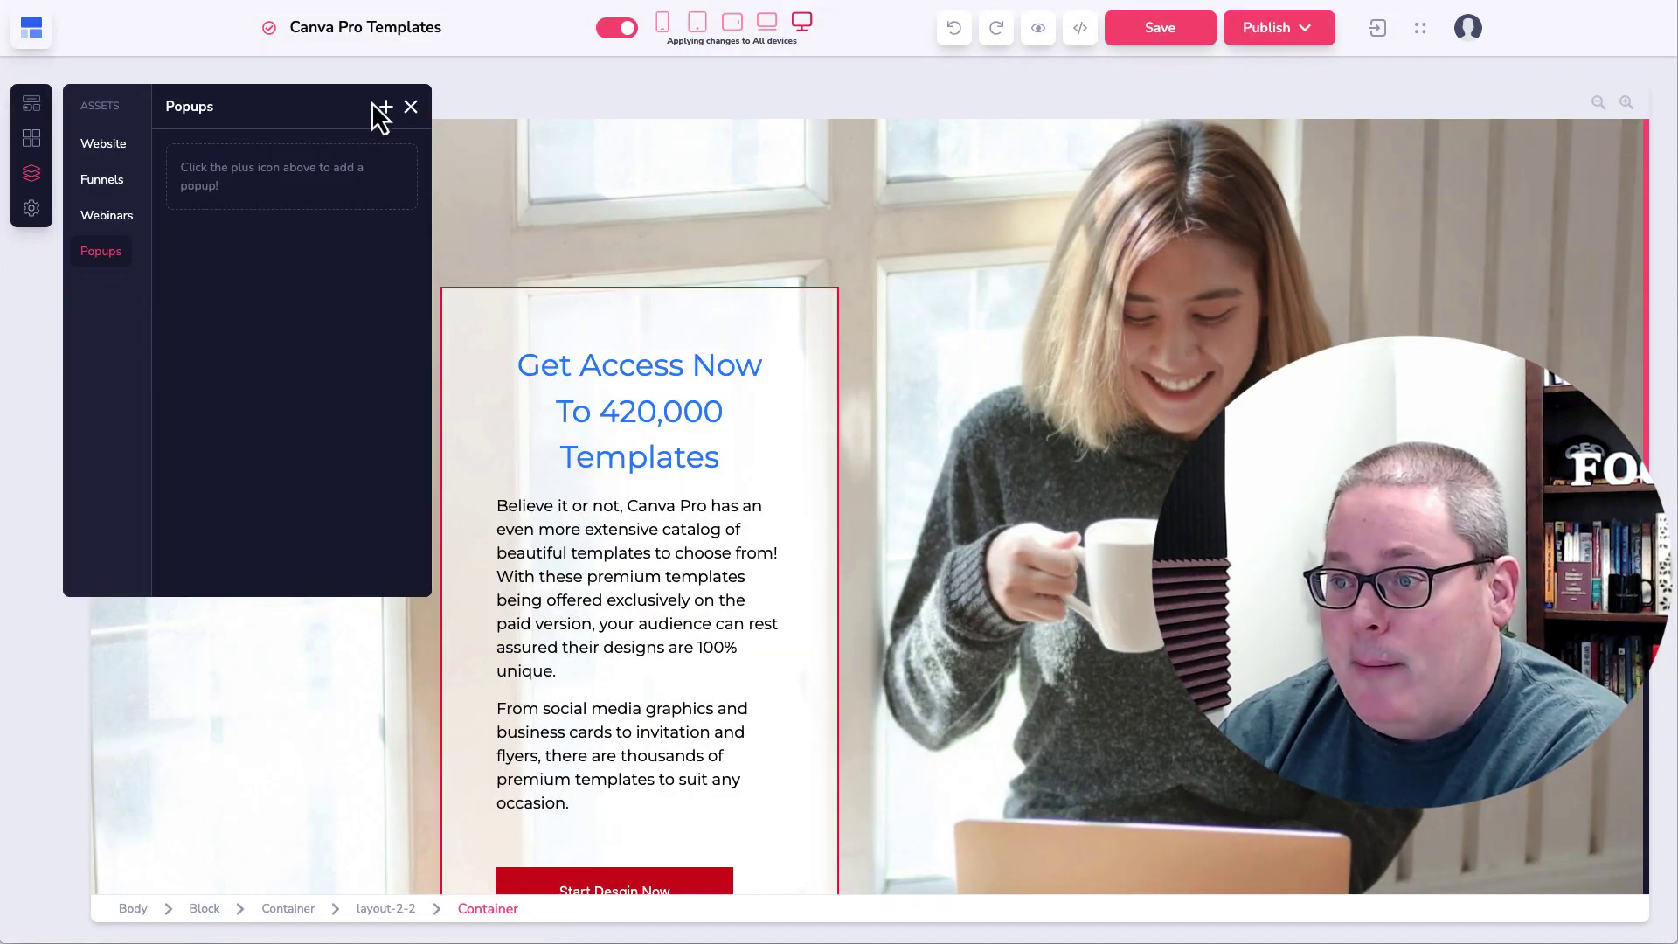
{"action": "left_click", "coordinate": [387, 109]}
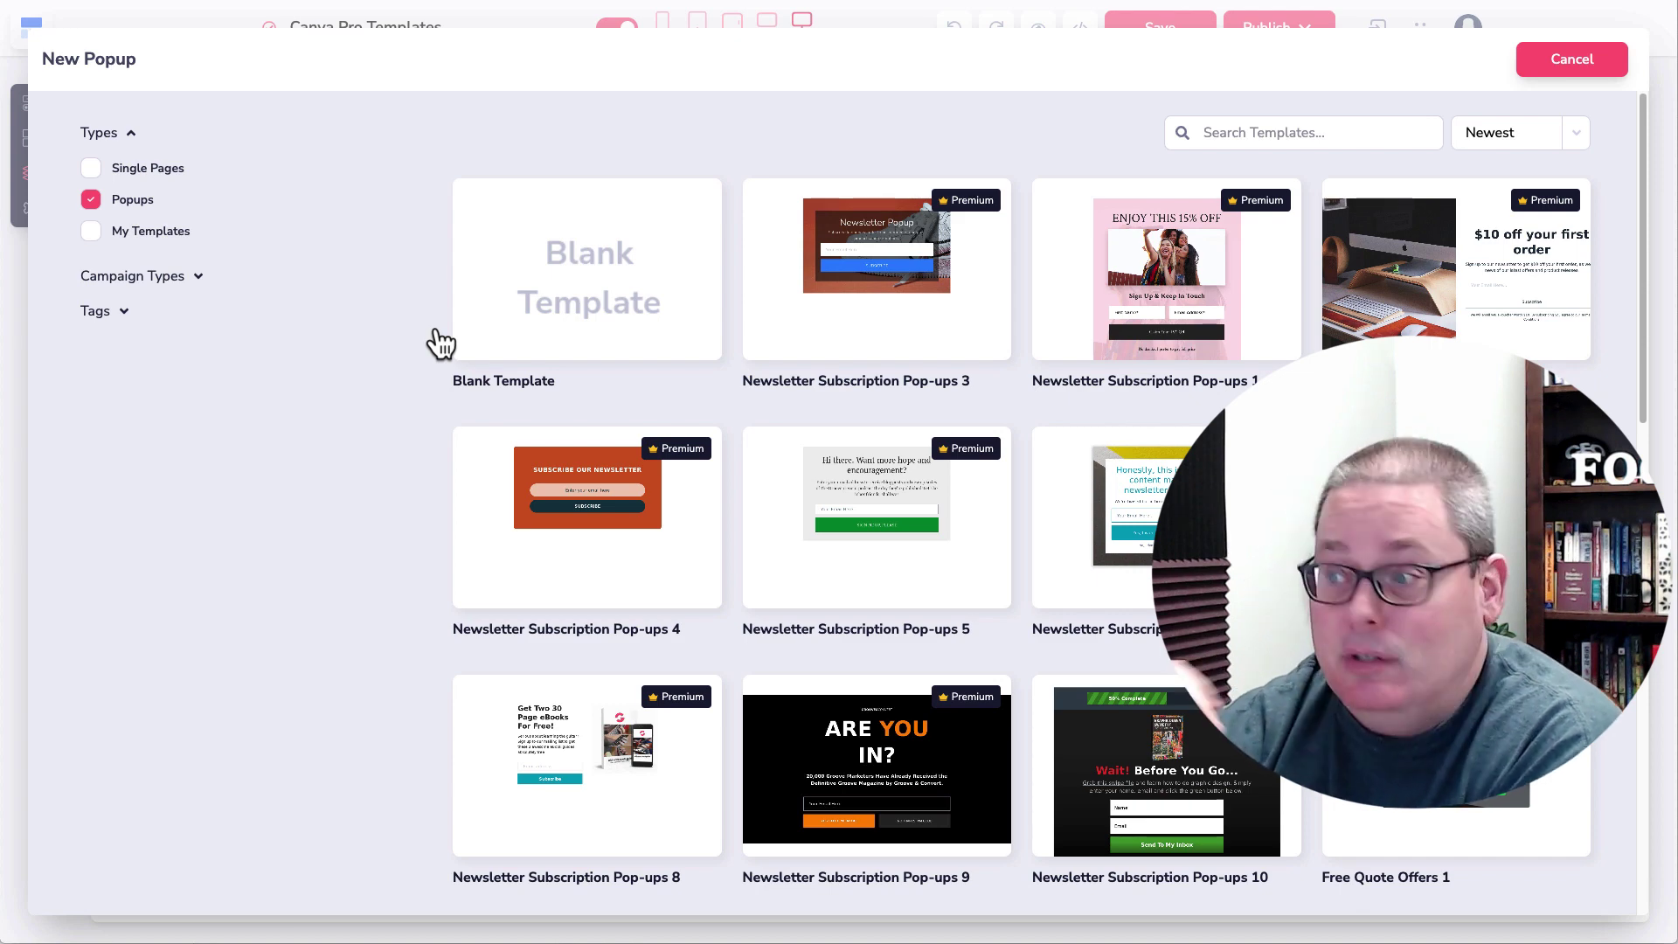
{"action": "left_click", "coordinate": [1530, 68]}
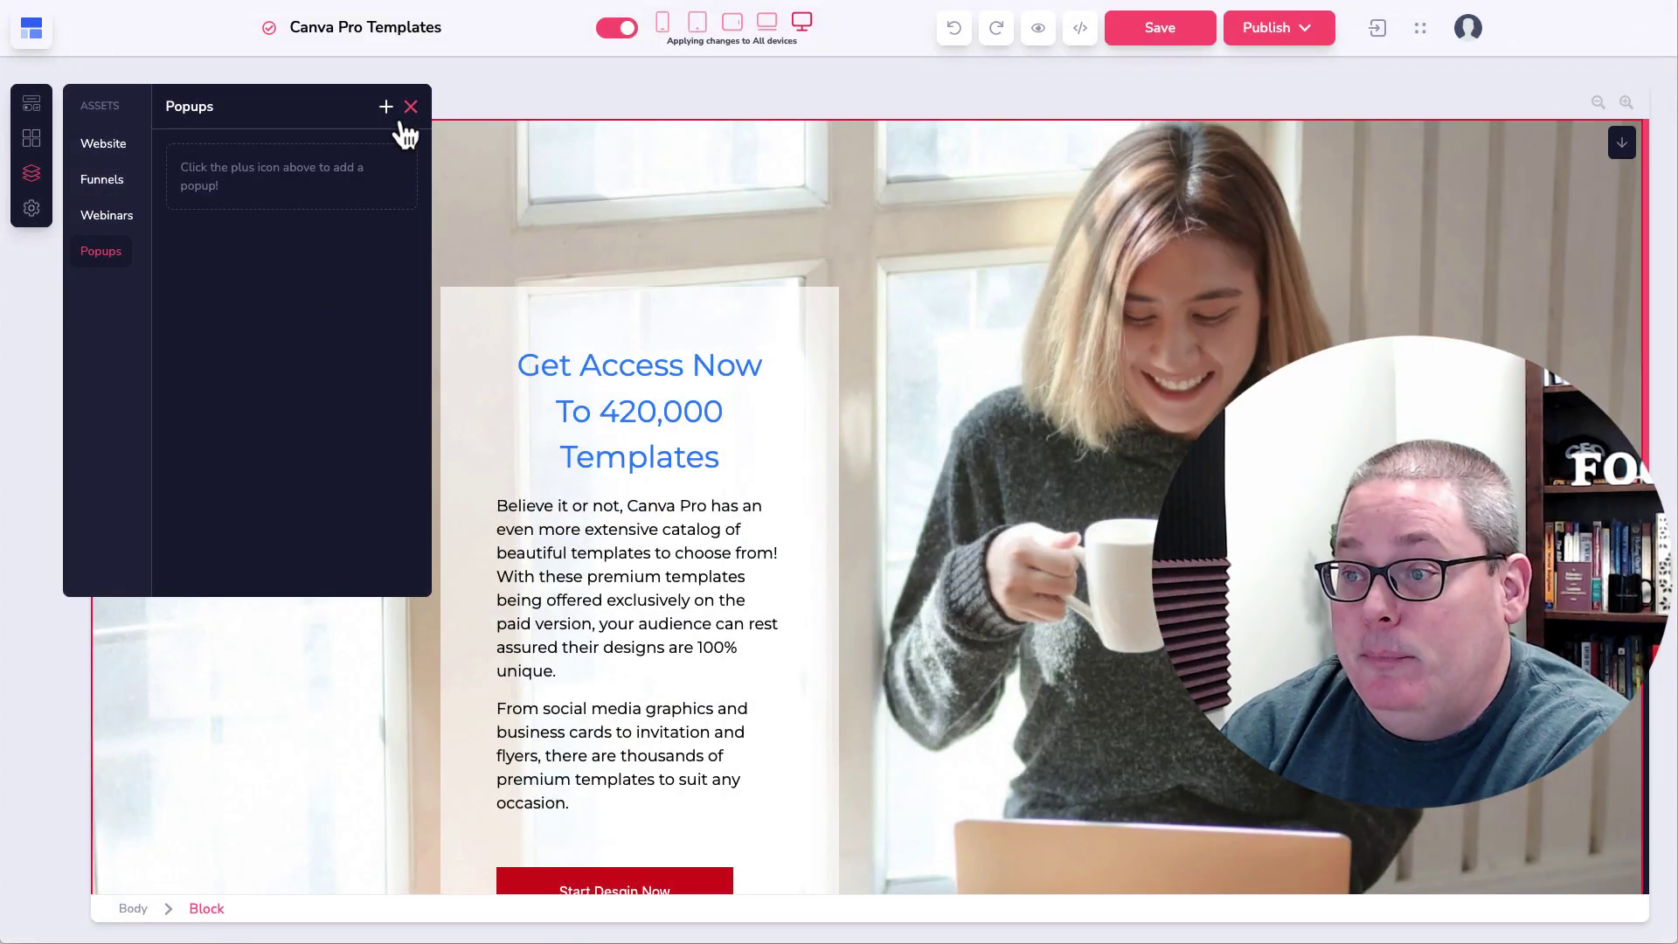
- Close the pages list and look through the Groove Apps elements in the element library
{"action": "left_click", "coordinate": [102, 154]}
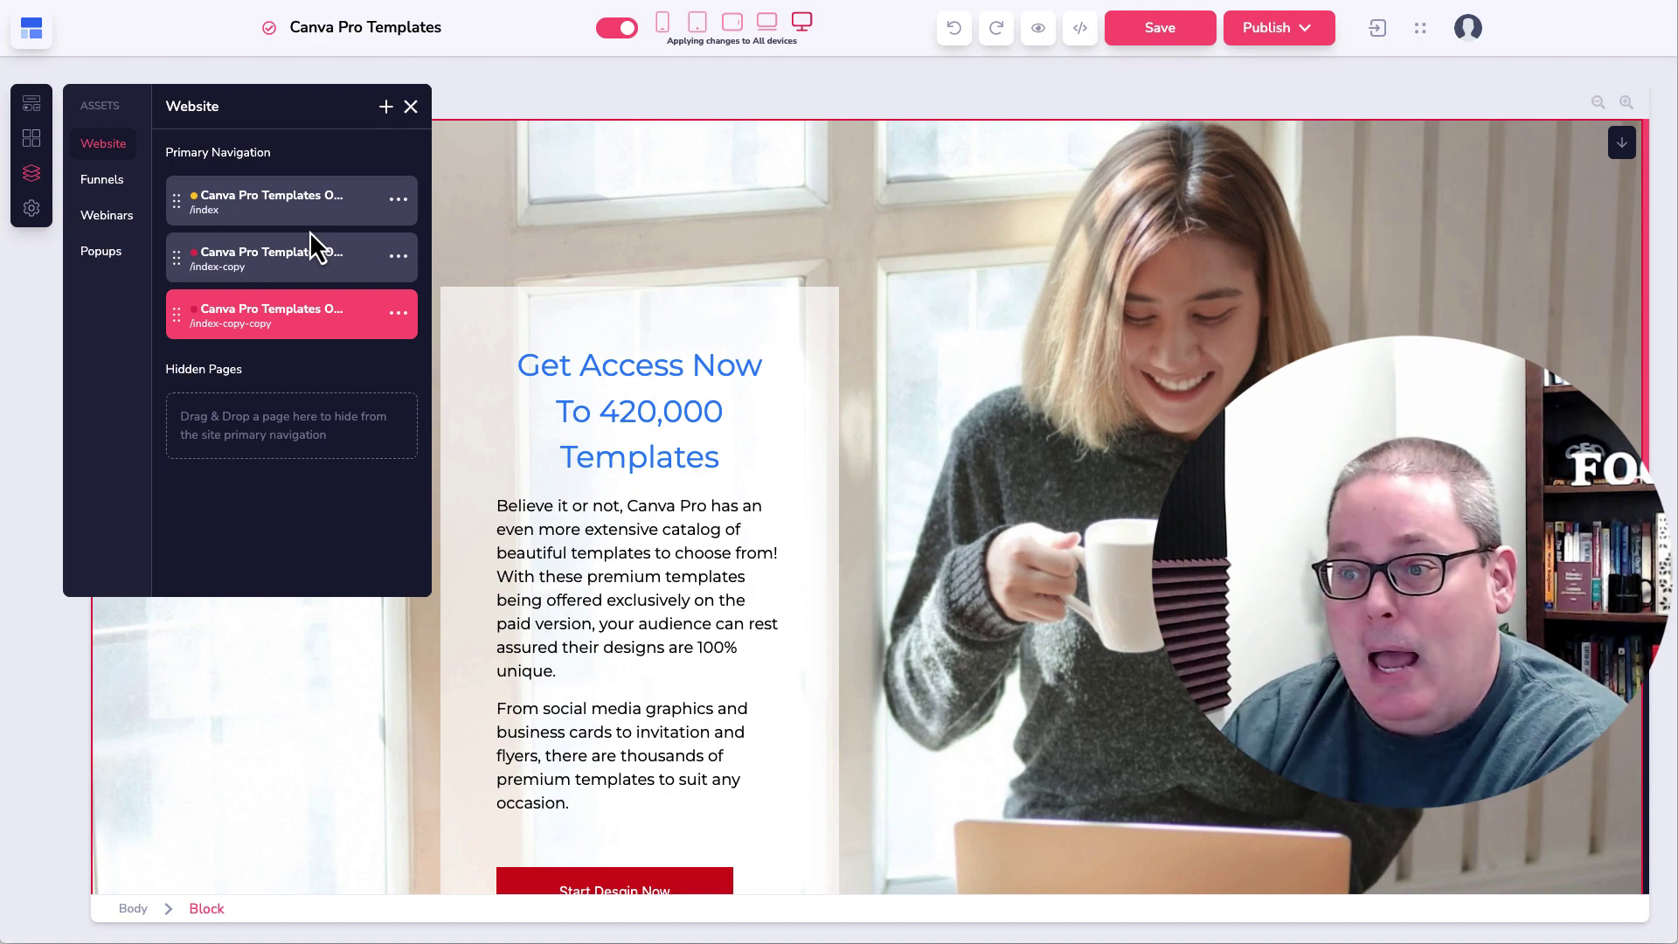
{"action": "left_click", "coordinate": [411, 106]}
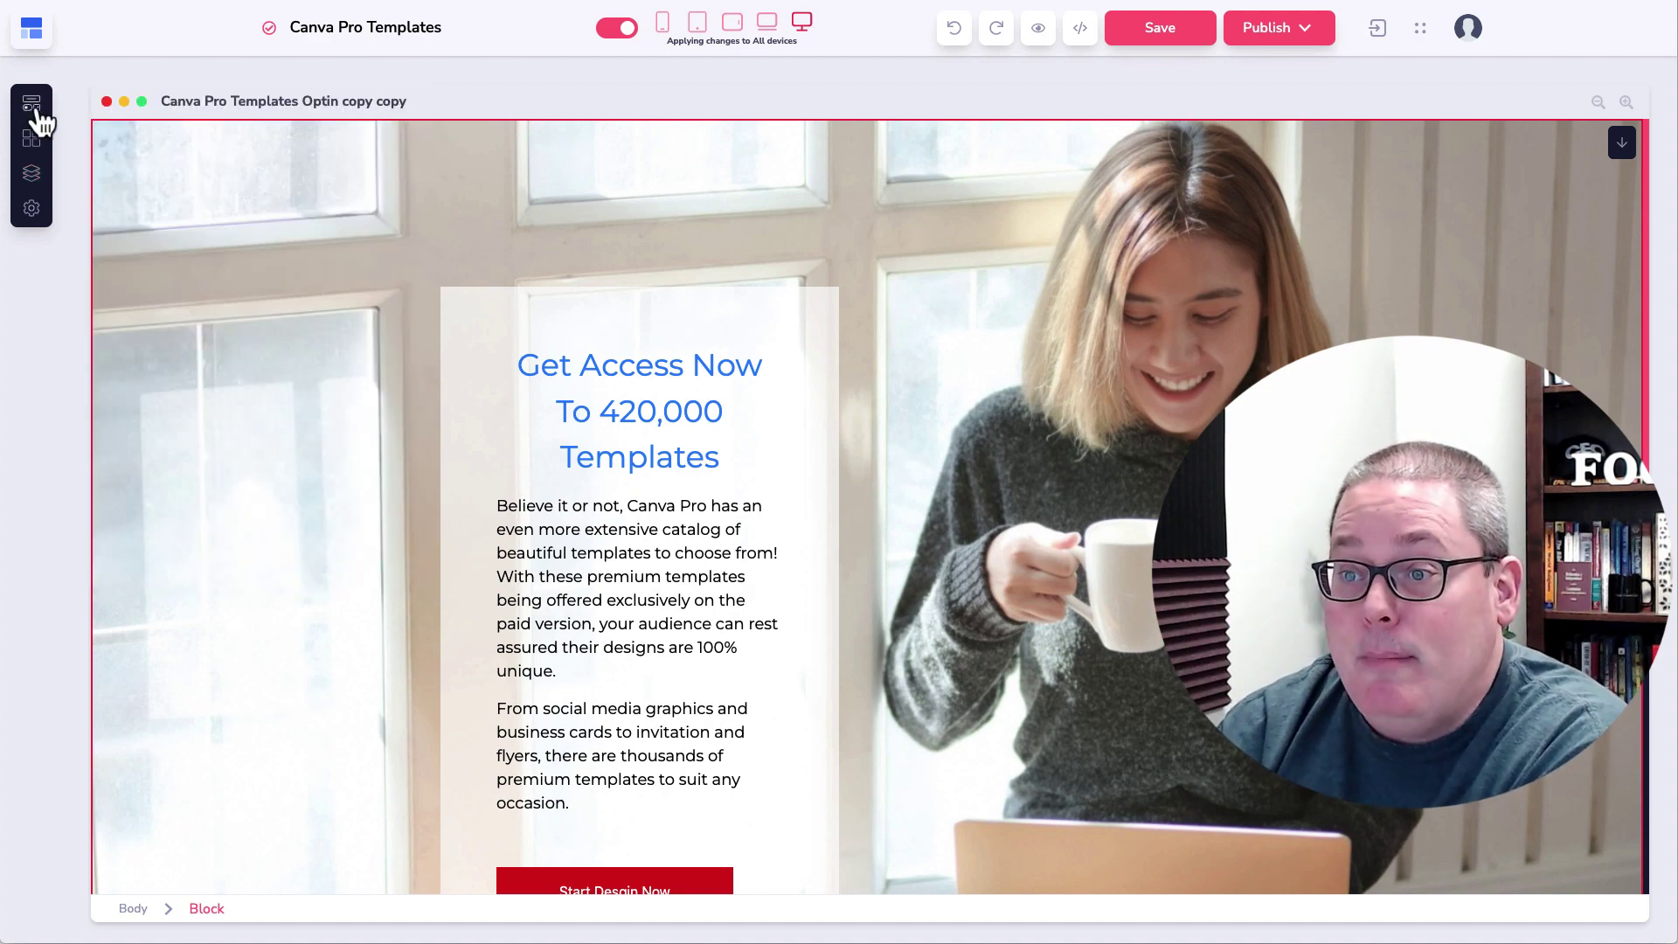
{"action": "left_click", "coordinate": [32, 105]}
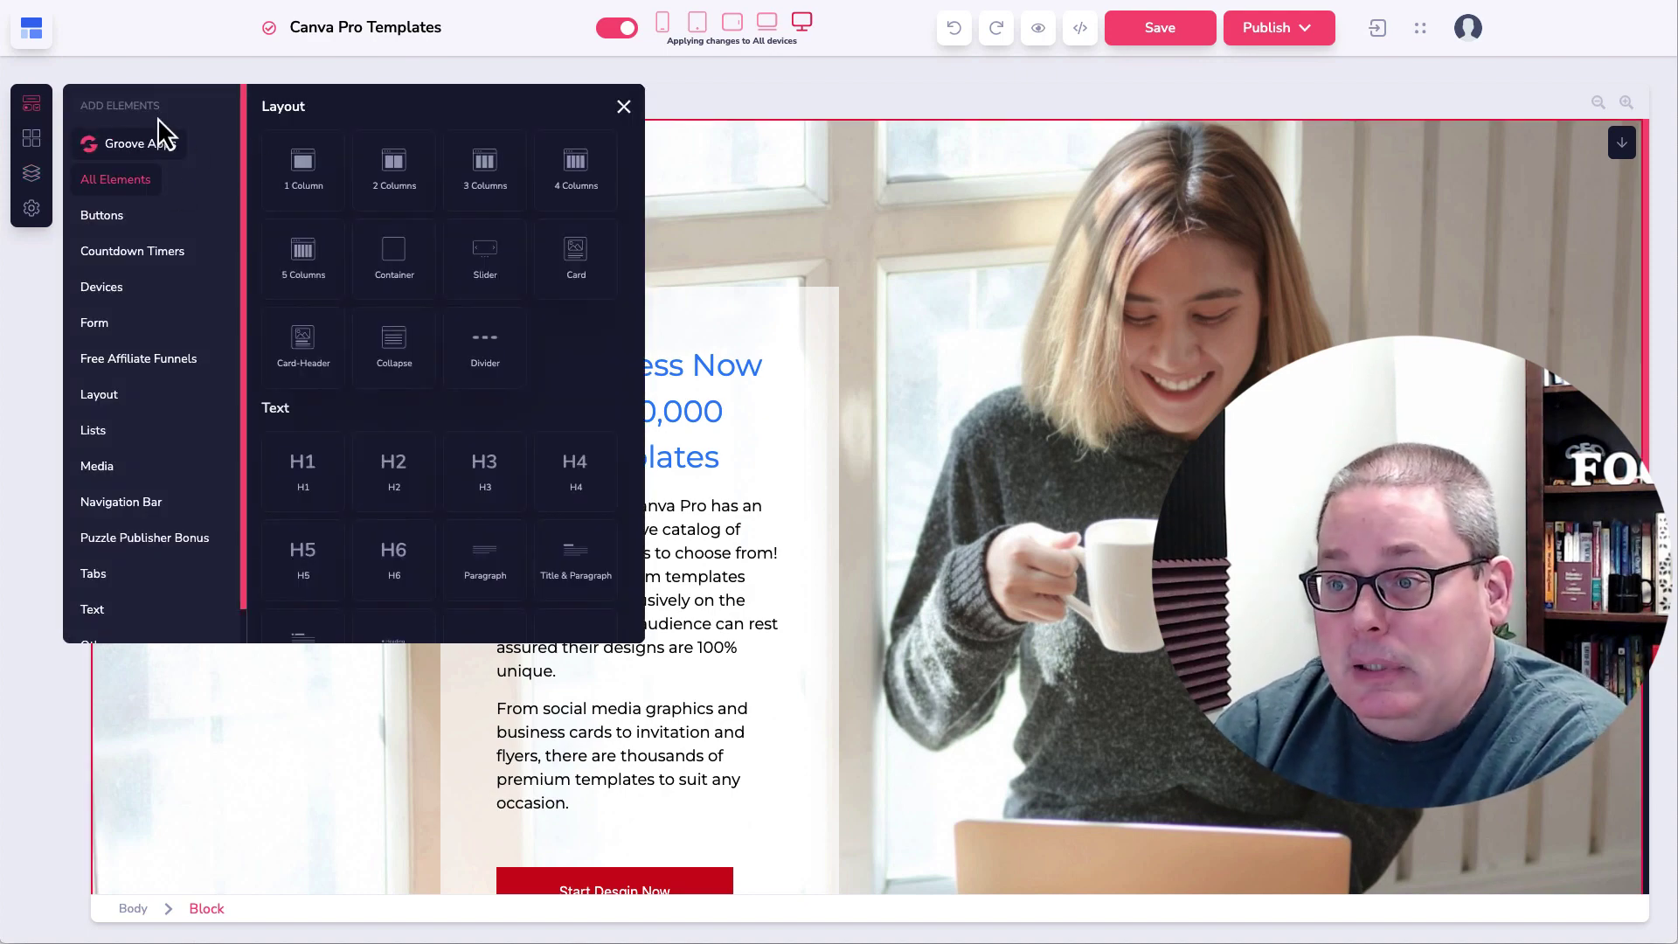
{"action": "left_click", "coordinate": [160, 146]}
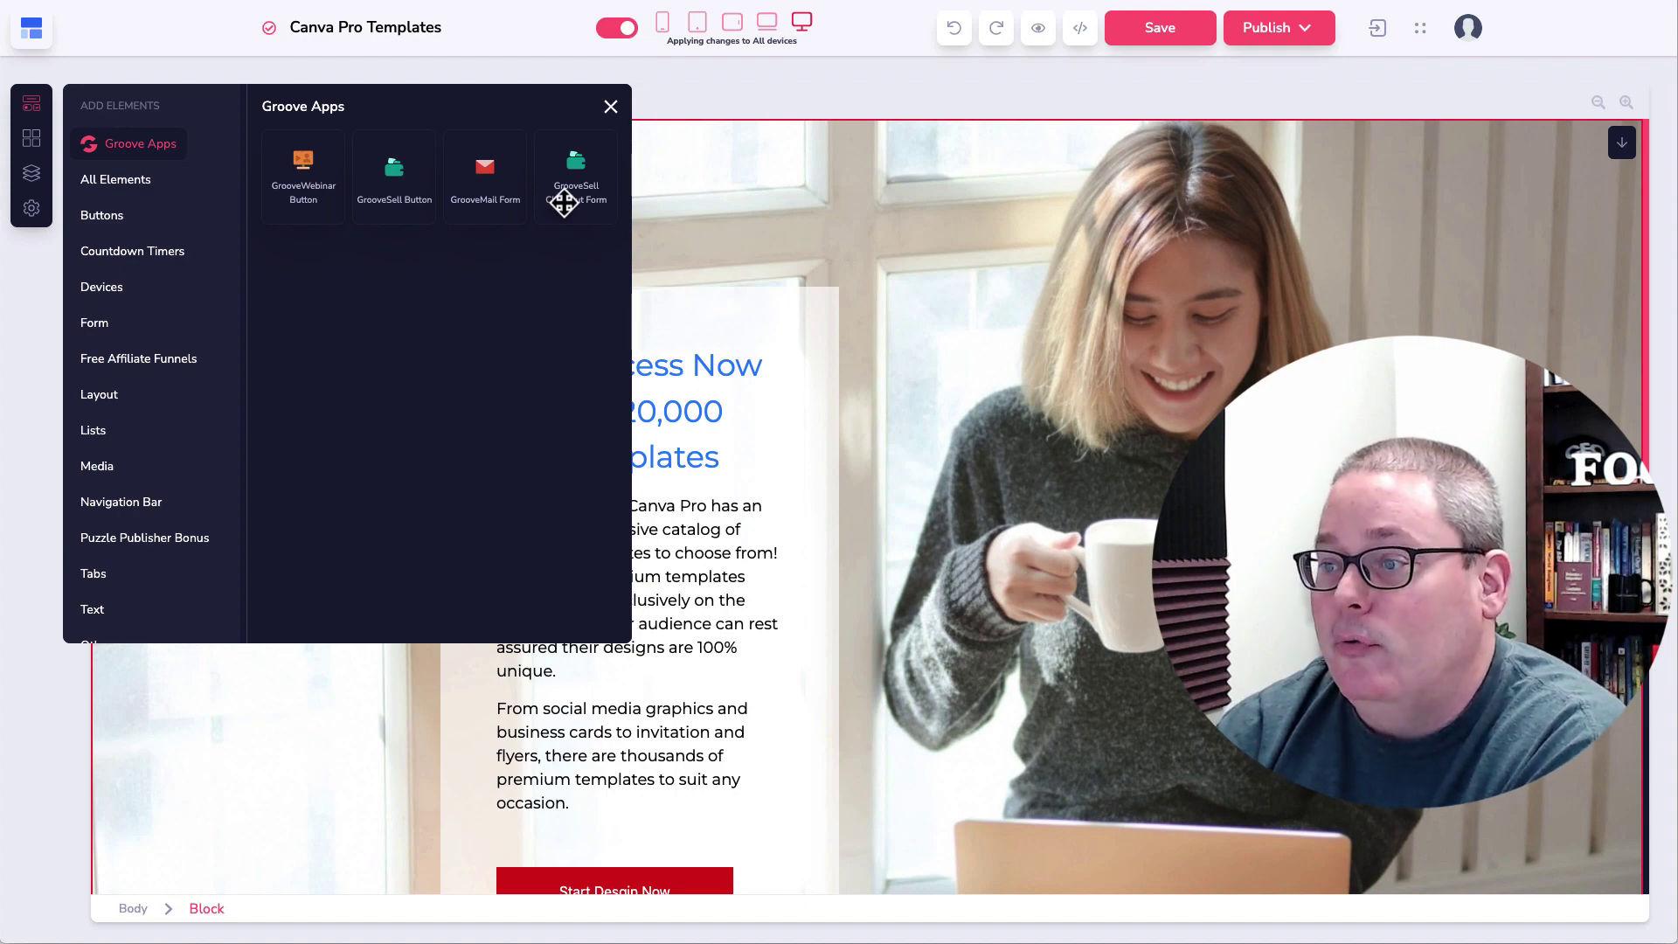
{"action": "left_click", "coordinate": [611, 105]}
- Scroll through the index-copy-copy page to review its 'Get Access Now' content
{"action": "scroll", "coordinate": [900, 535], "scroll_direction": "down", "scroll_amount": 4}
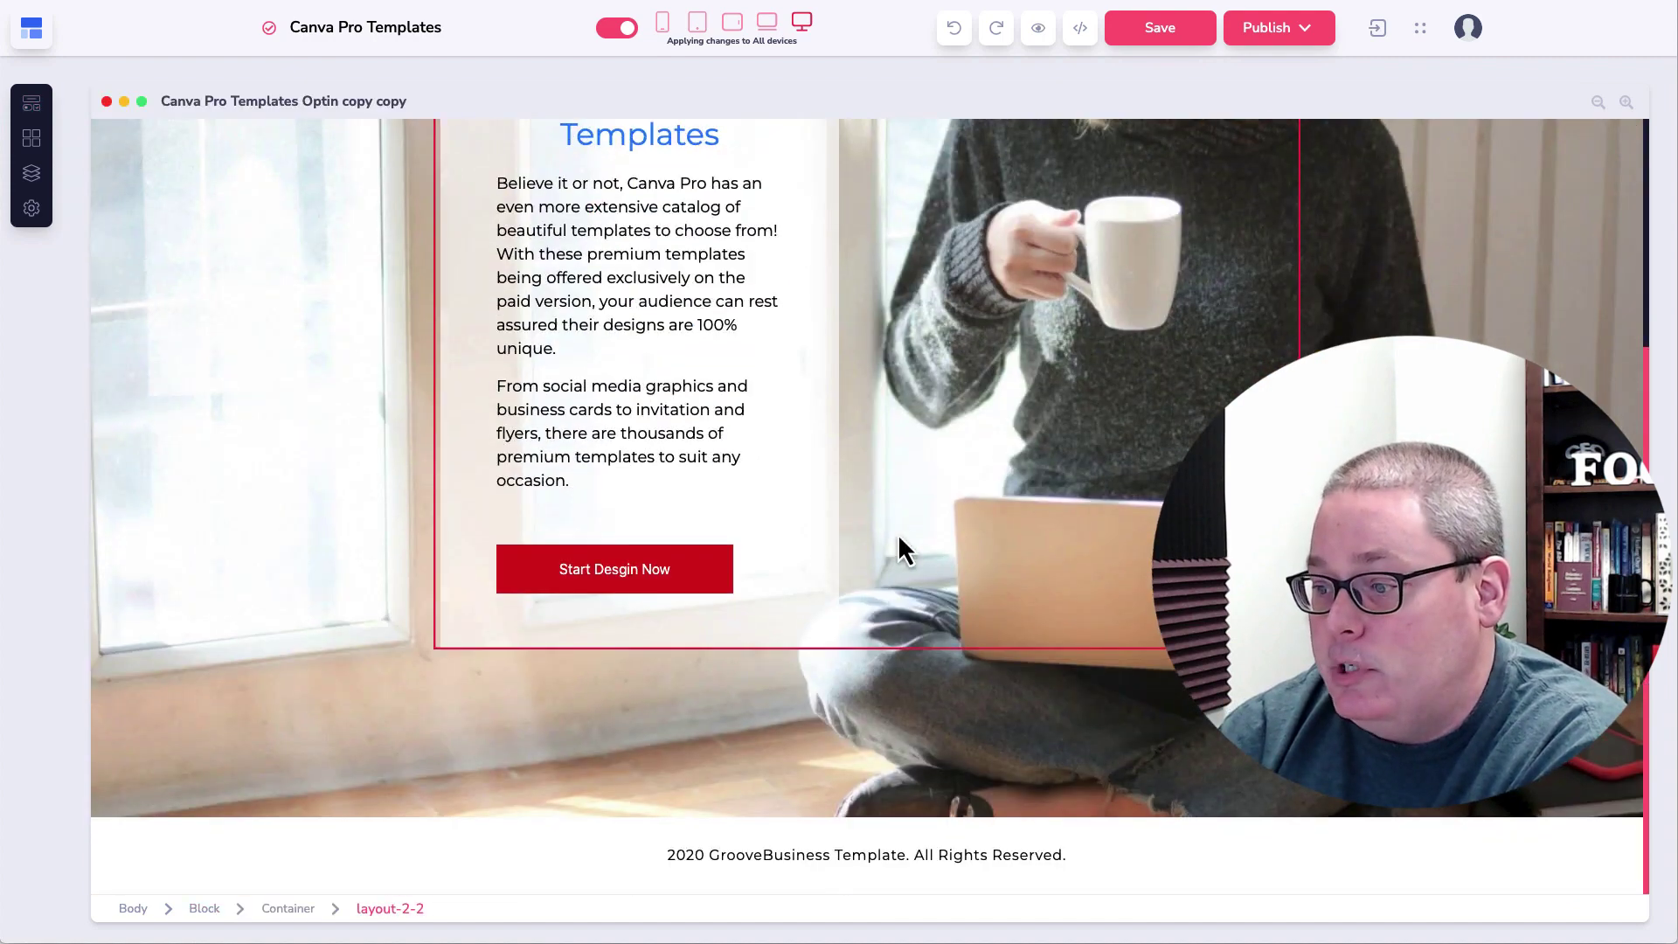
{"action": "scroll", "coordinate": [898, 535], "scroll_direction": "up", "scroll_amount": 3}
{"action": "scroll", "coordinate": [896, 533], "scroll_direction": "down", "scroll_amount": 3}
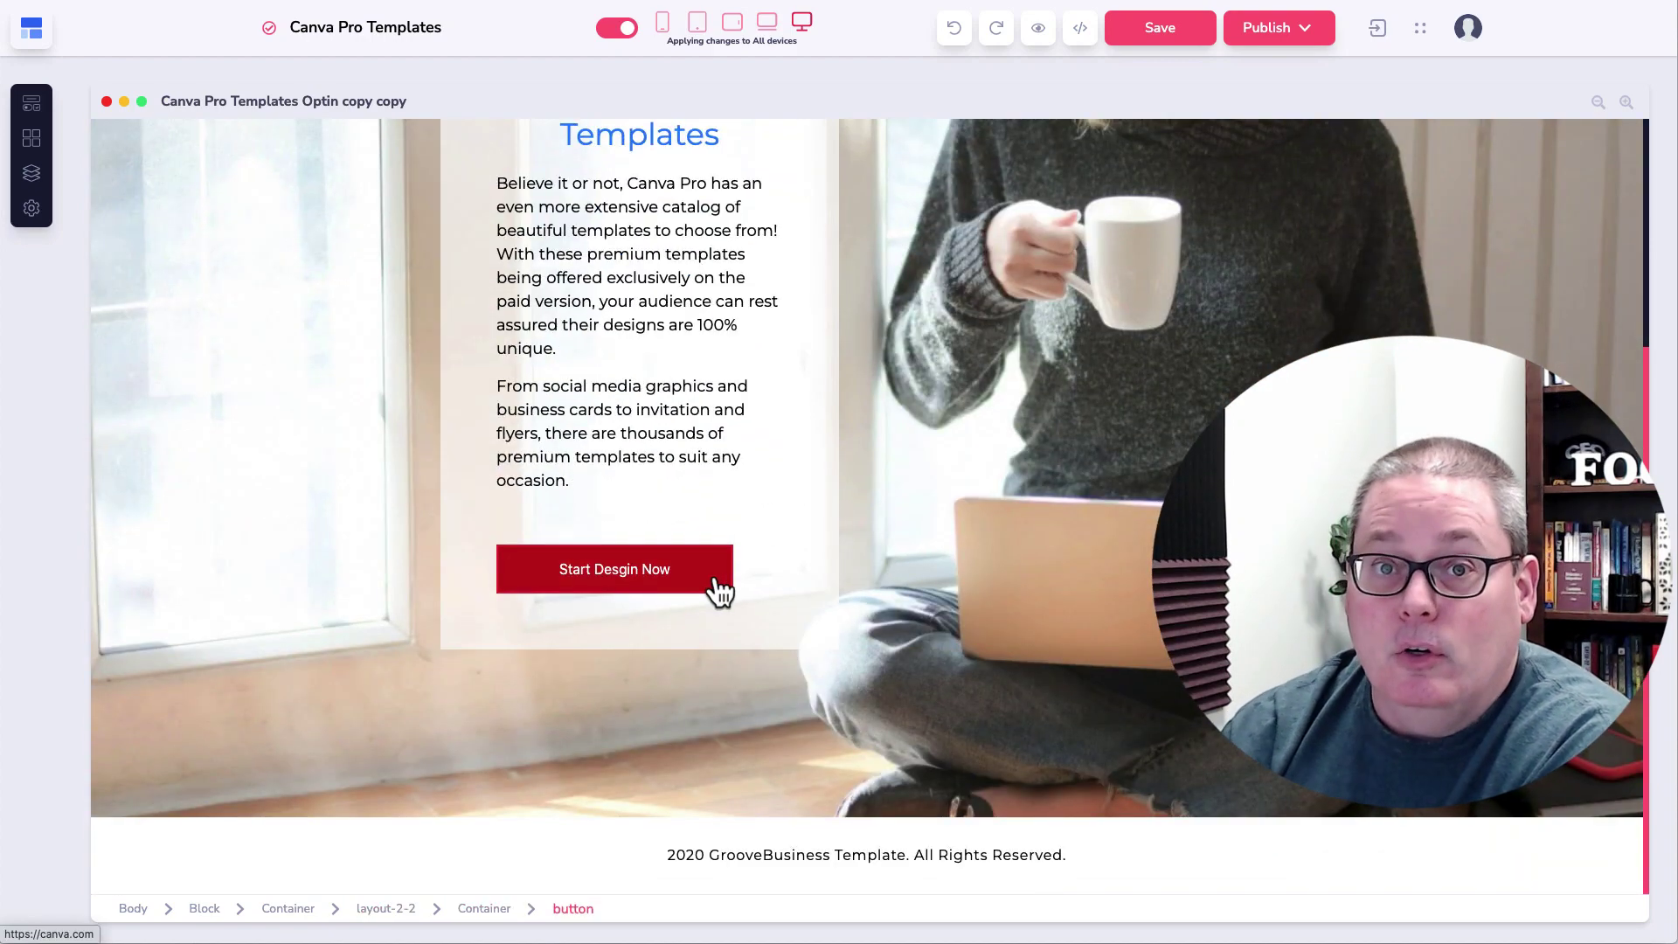
{"action": "scroll", "coordinate": [713, 584], "scroll_direction": "up", "scroll_amount": 4}
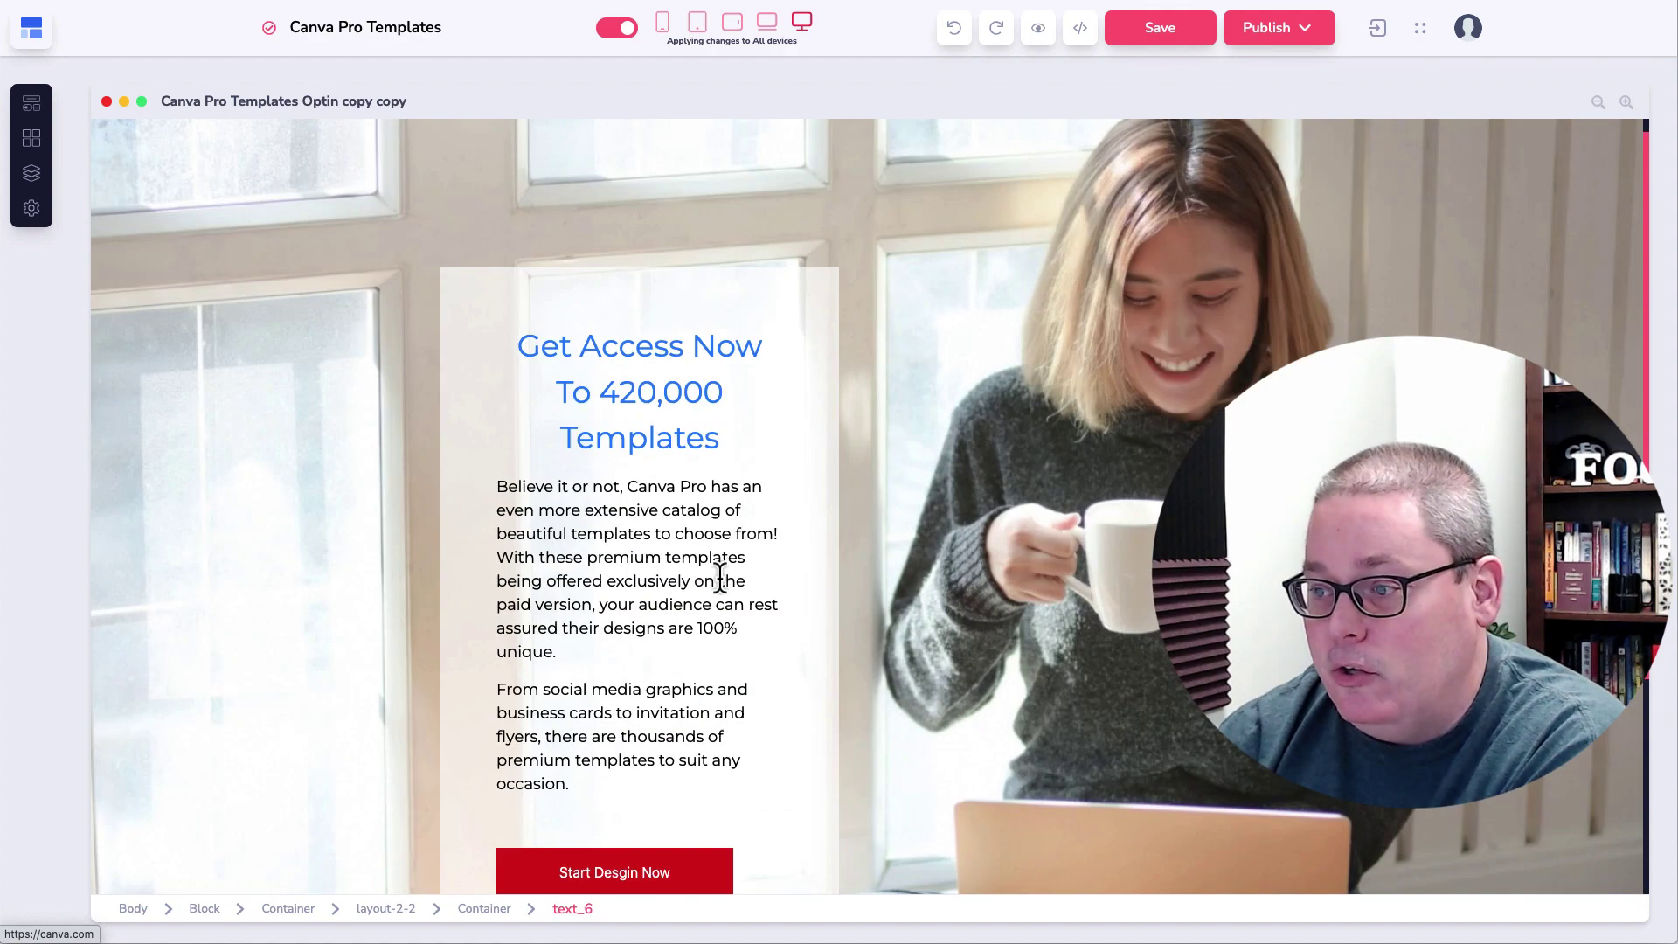
{"action": "scroll", "coordinate": [627, 441], "scroll_direction": "down", "scroll_amount": 1}
{"action": "scroll", "coordinate": [628, 443], "scroll_direction": "down", "scroll_amount": 2}
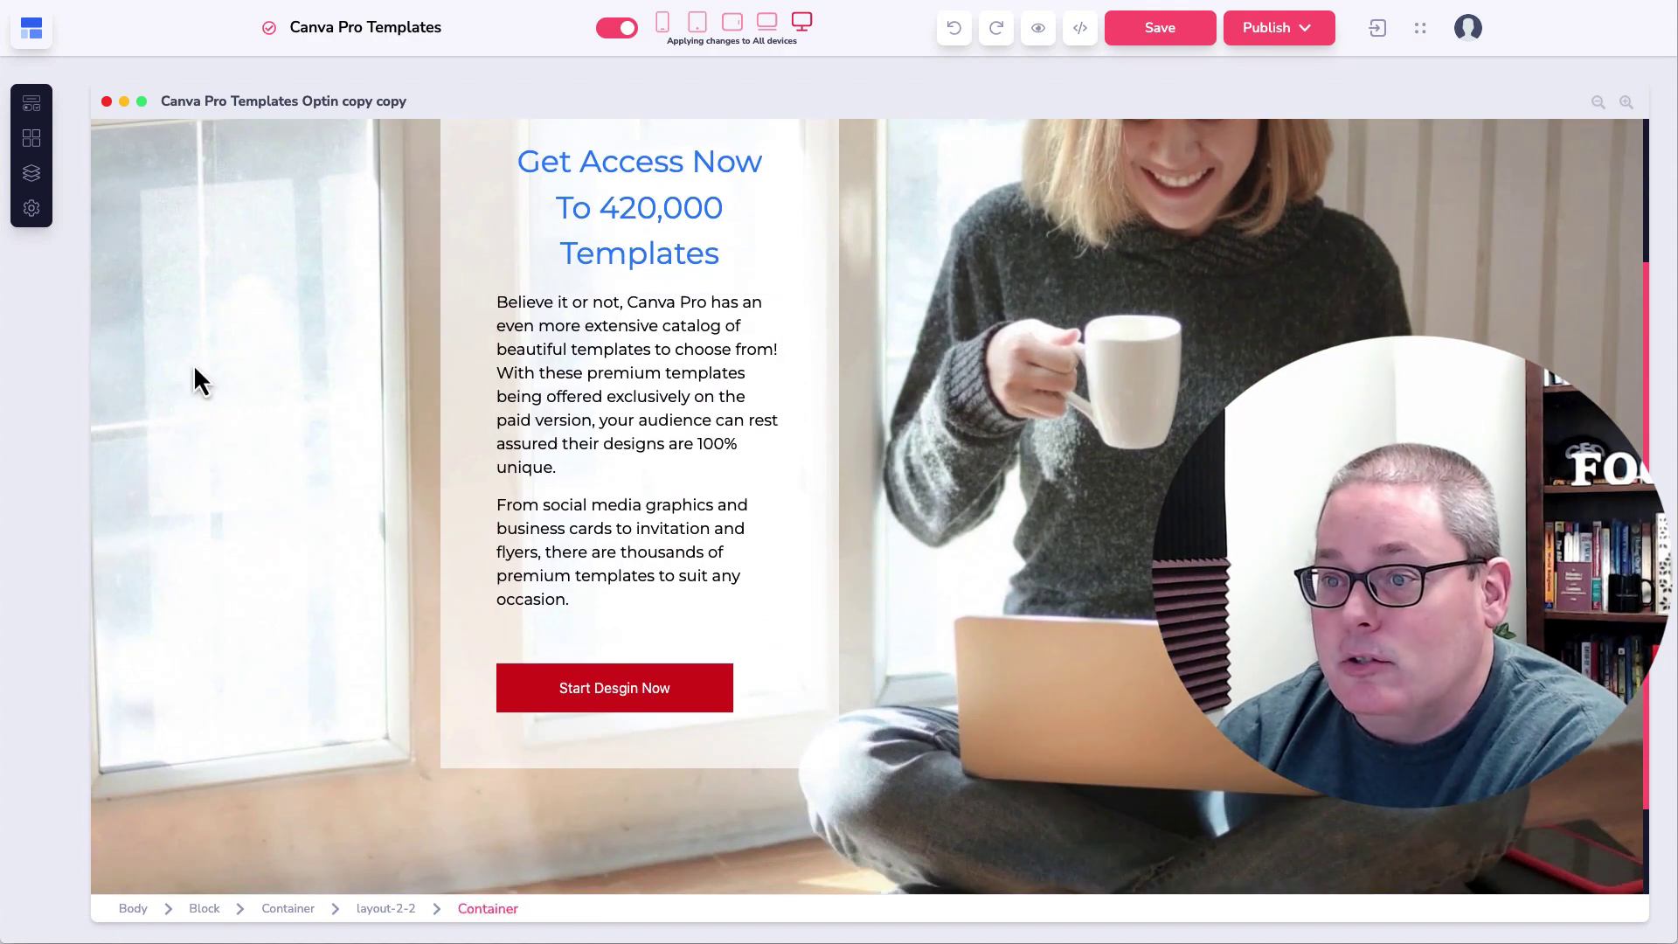
- Drag a GrooveMail Form from Groove Apps above the Start Desgin Now button and select it
{"action": "left_click", "coordinate": [32, 118]}
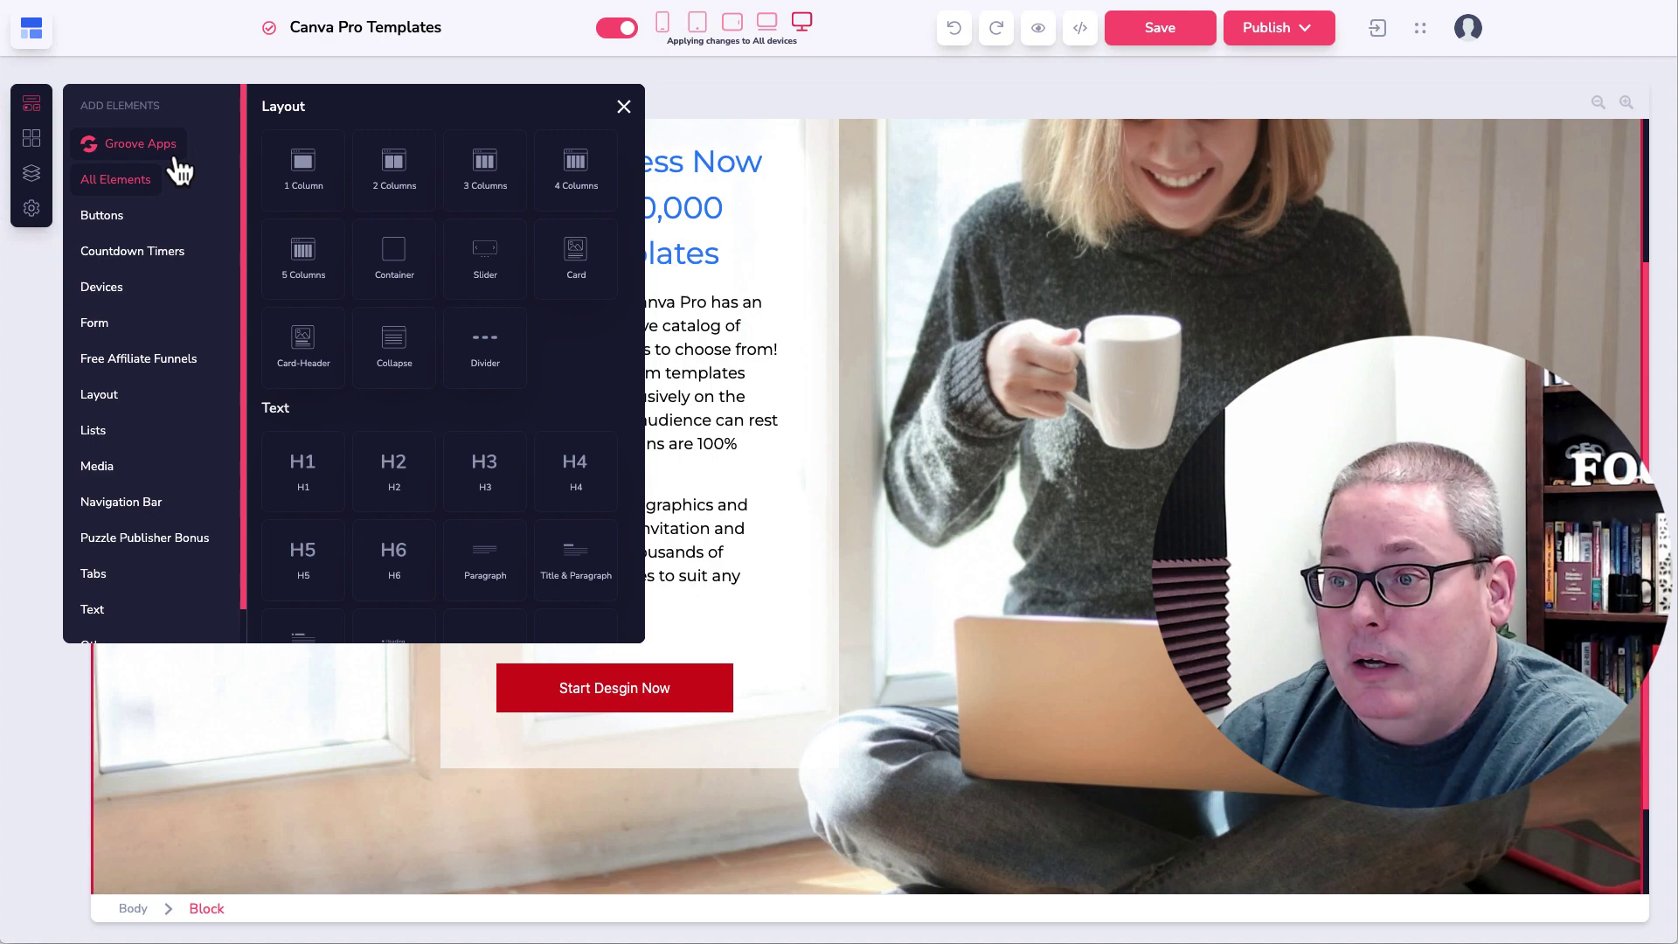
{"action": "left_click", "coordinate": [160, 149]}
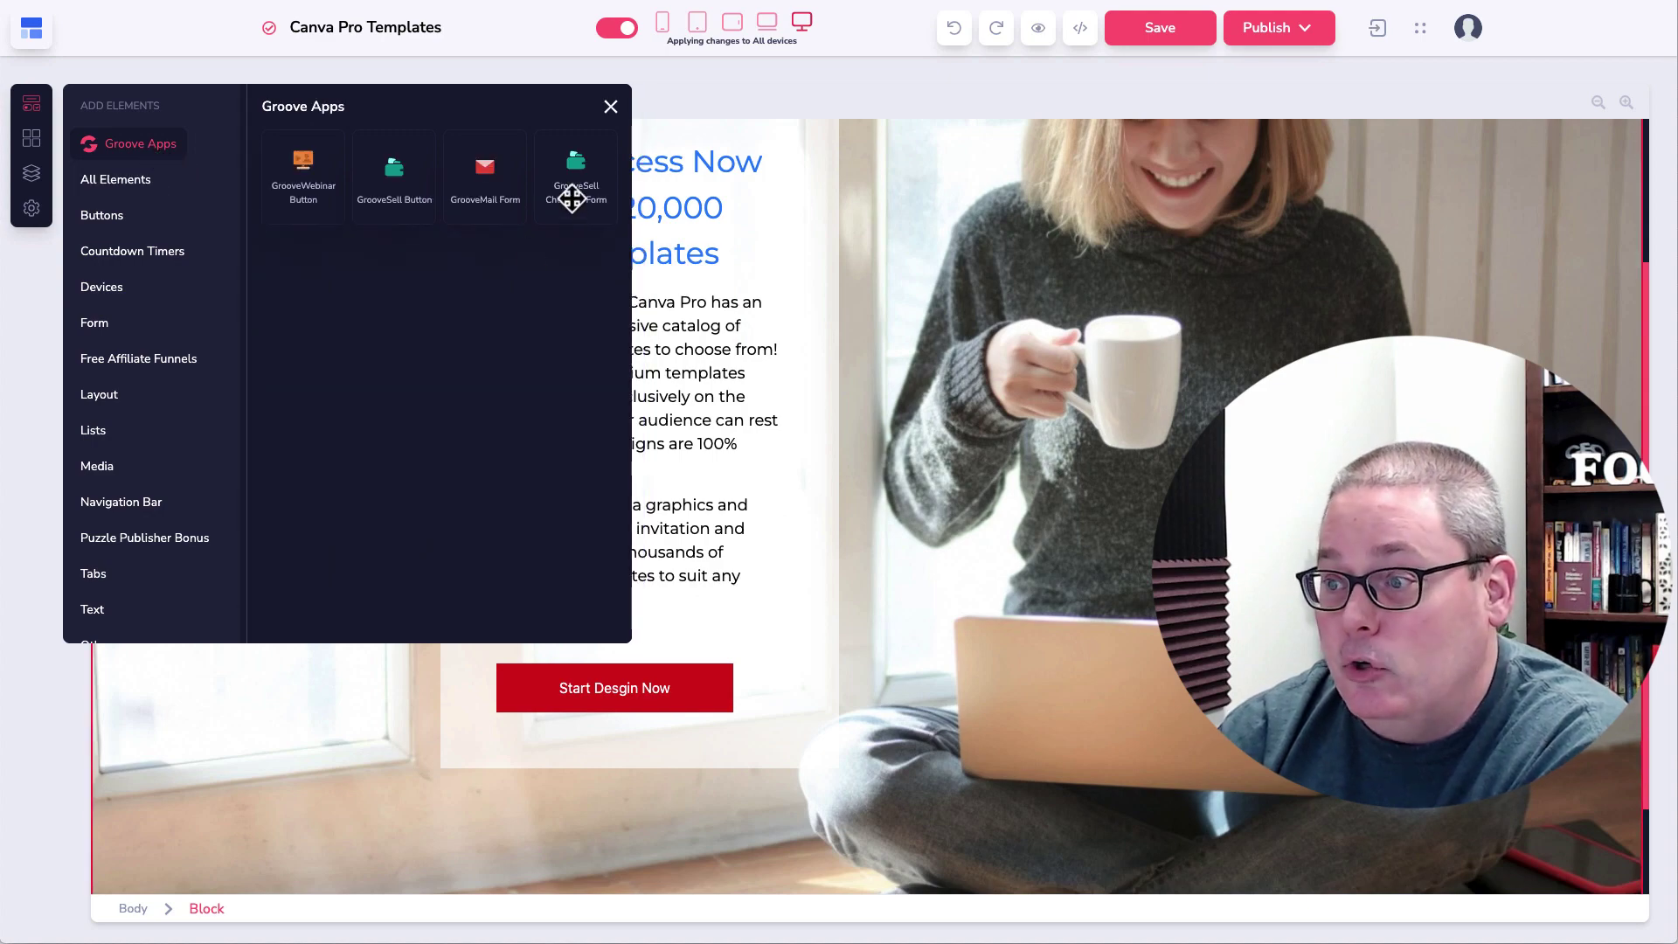
{"action": "left_click_drag", "start_coordinate": [569, 188], "coordinate": [647, 648]}
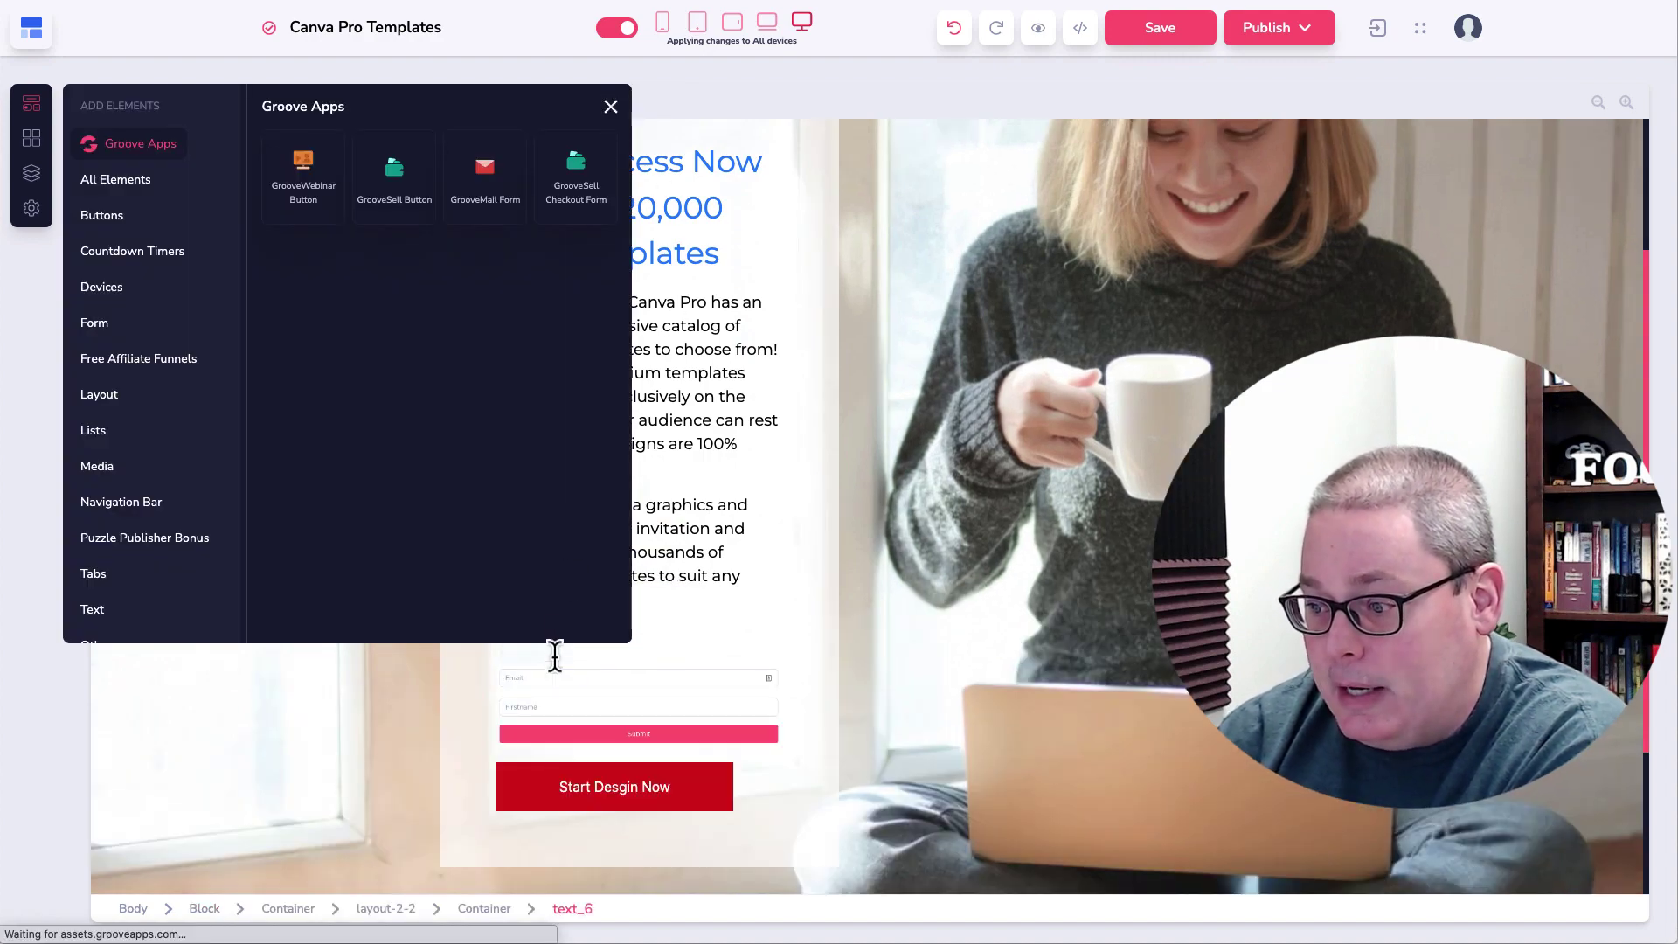
{"action": "left_click", "coordinate": [552, 700]}
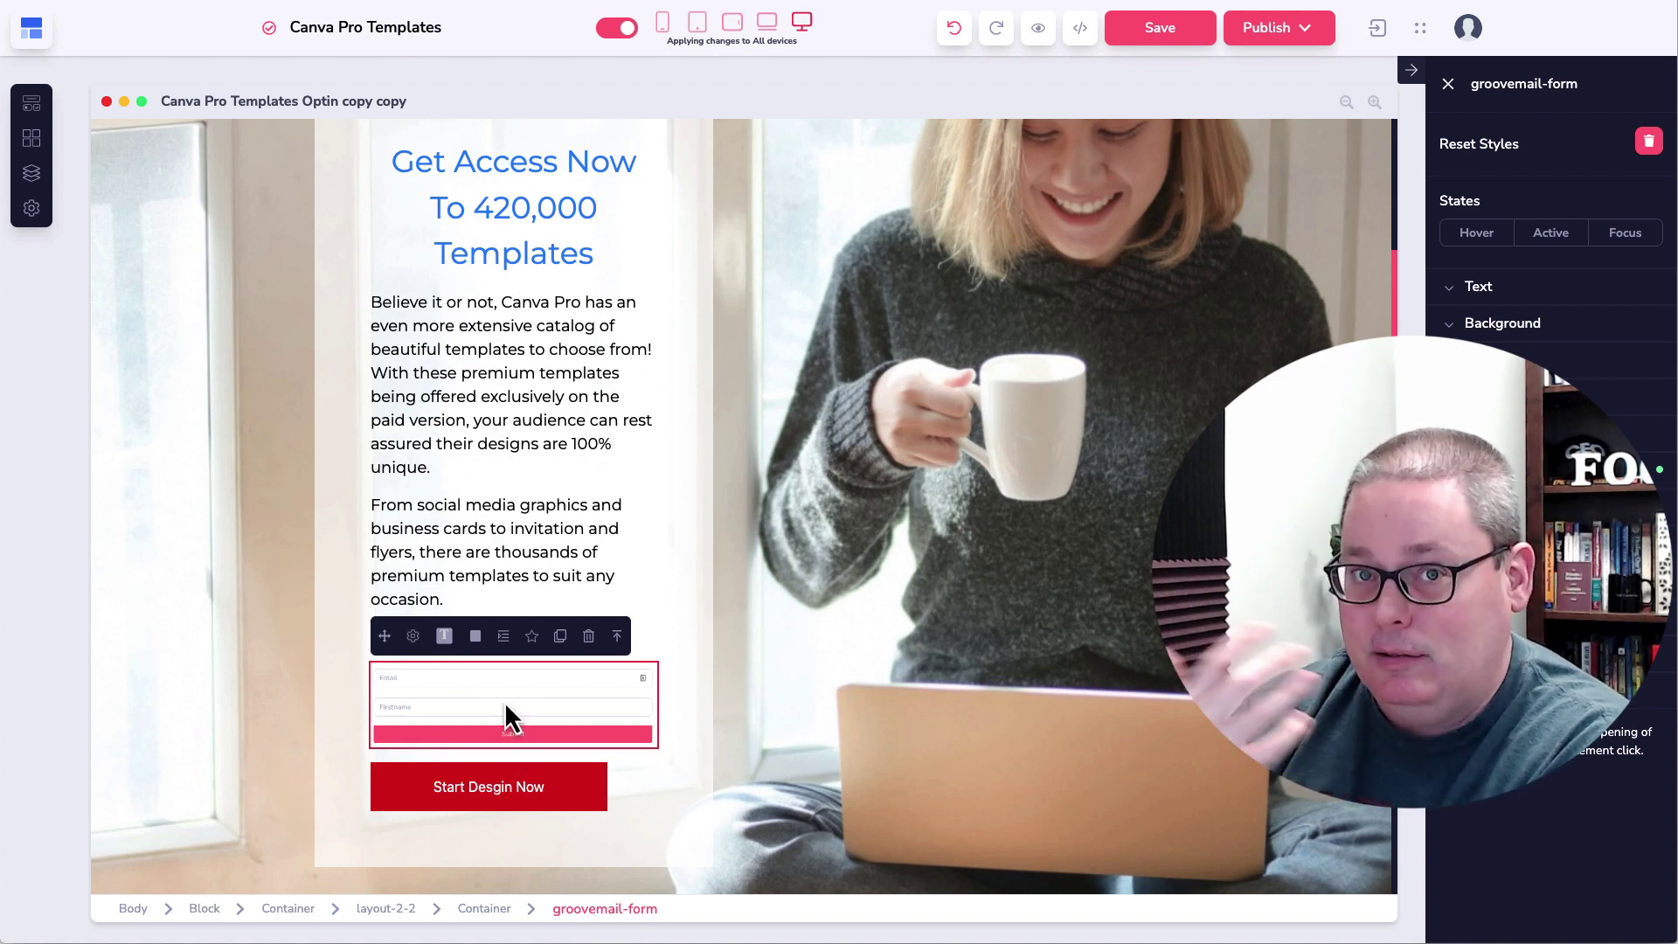
- Open the form's settings, view the GrooveMail forms list, and close without choosing one
{"action": "left_click", "coordinate": [412, 643]}
{"action": "left_click", "coordinate": [778, 429]}
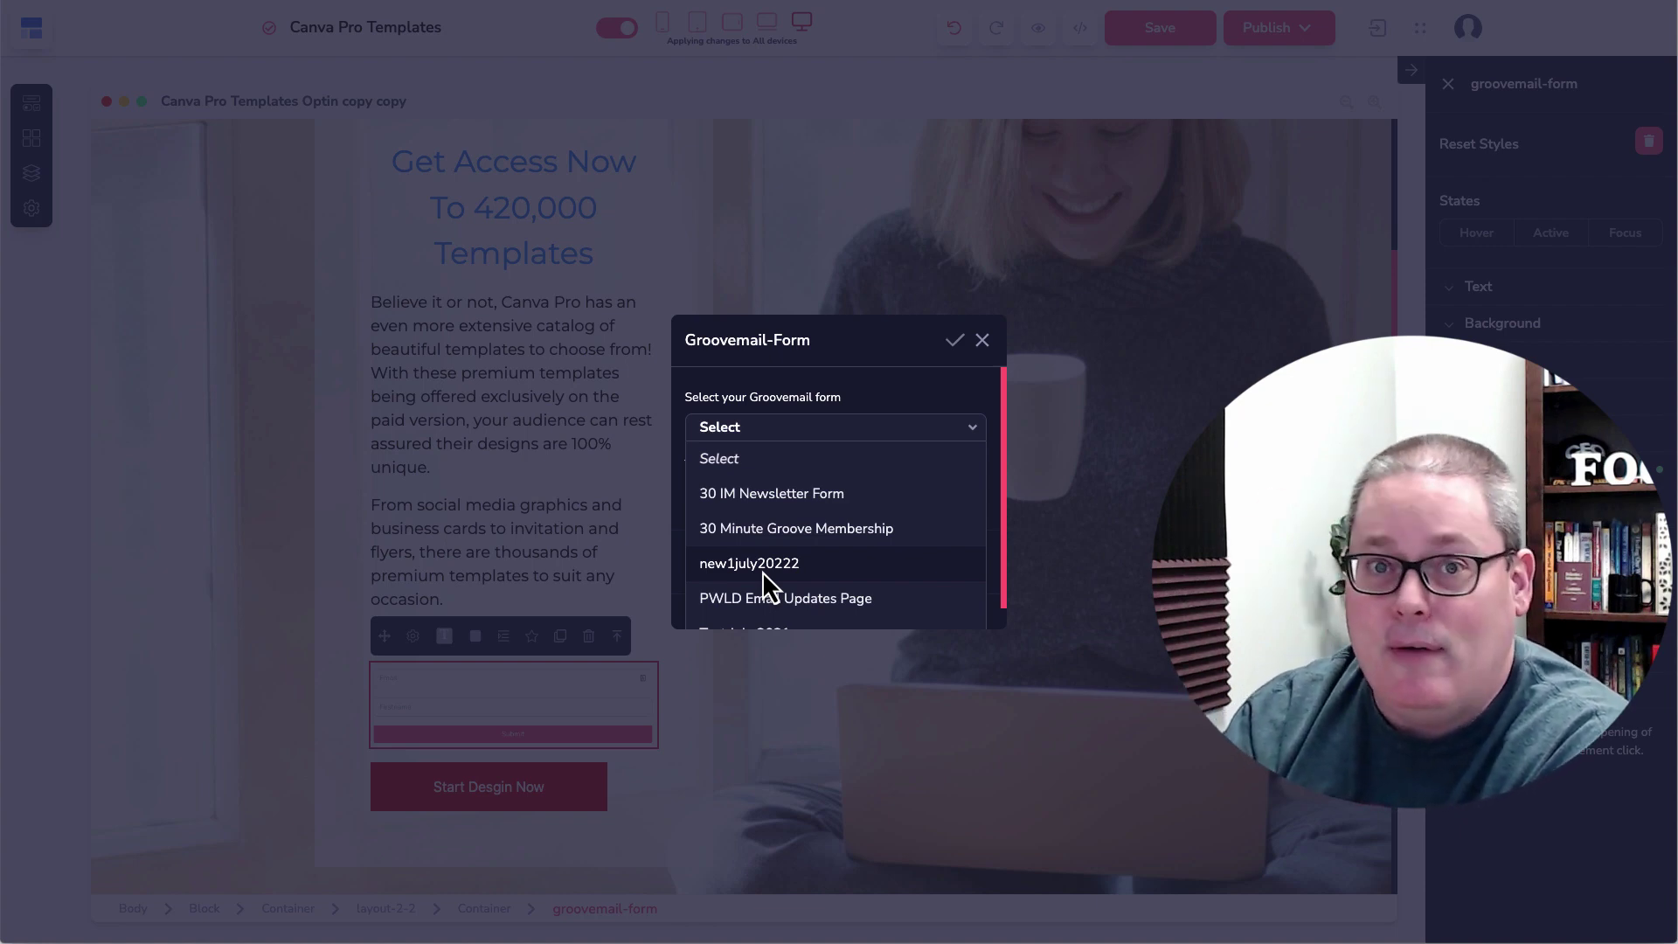
{"action": "left_click", "coordinate": [981, 342]}
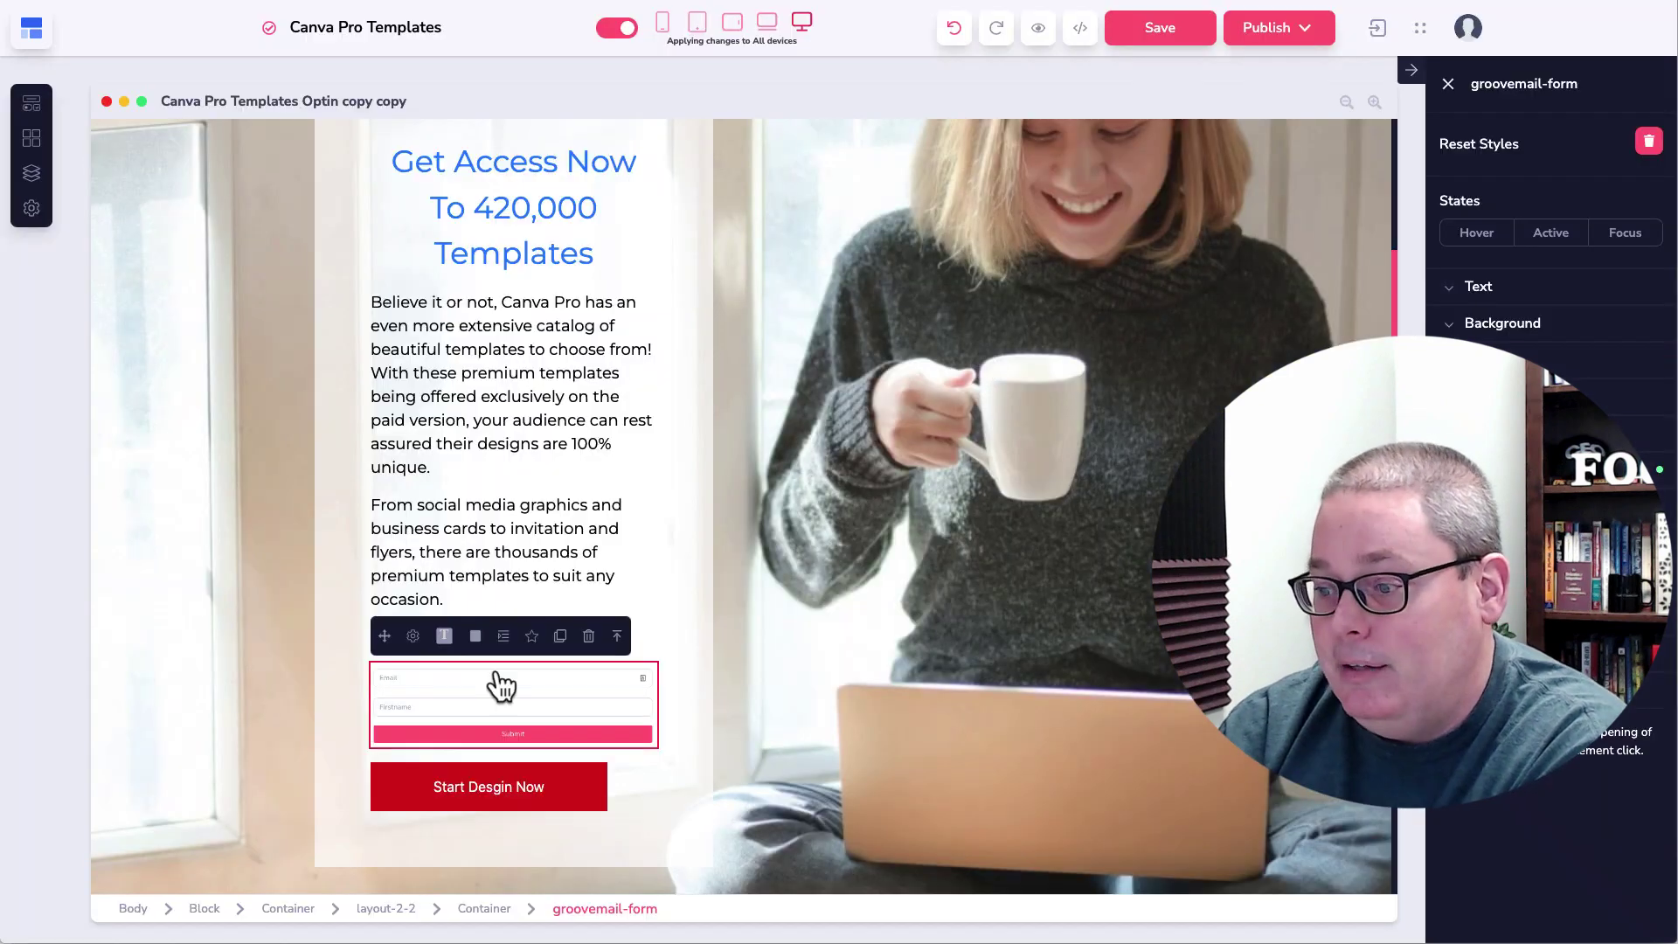
- Replace the GrooveMail signup form with an empty form holding one input field below the heading
{"action": "left_click", "coordinate": [588, 637]}
{"action": "left_click", "coordinate": [904, 500]}
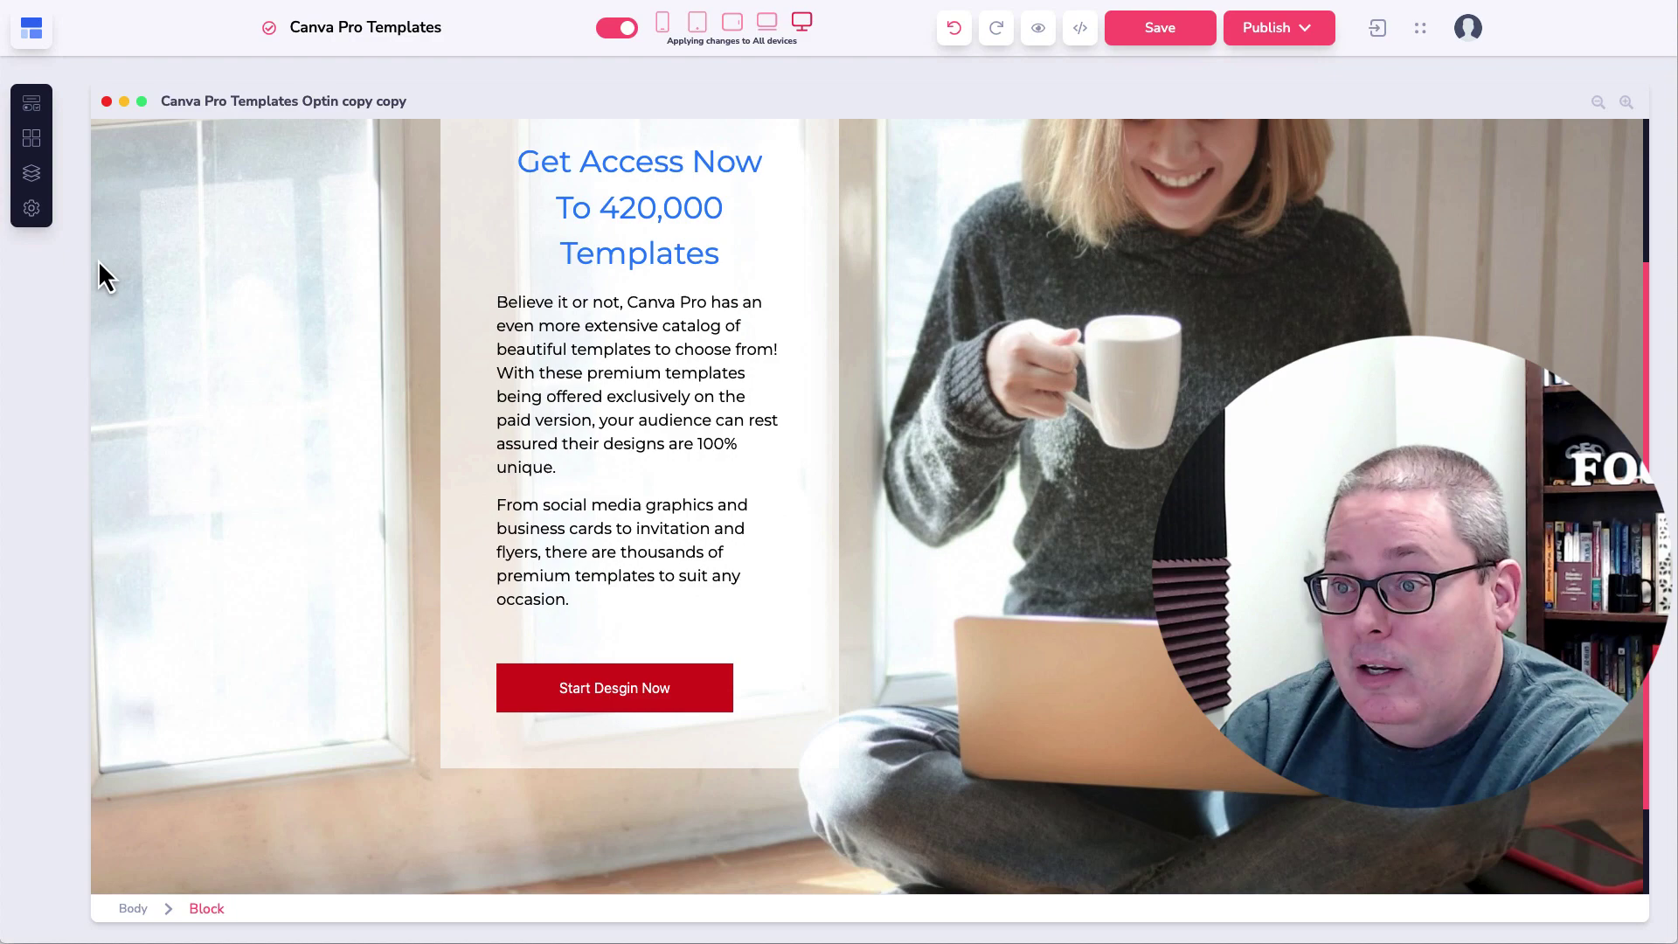
{"action": "left_click", "coordinate": [31, 103]}
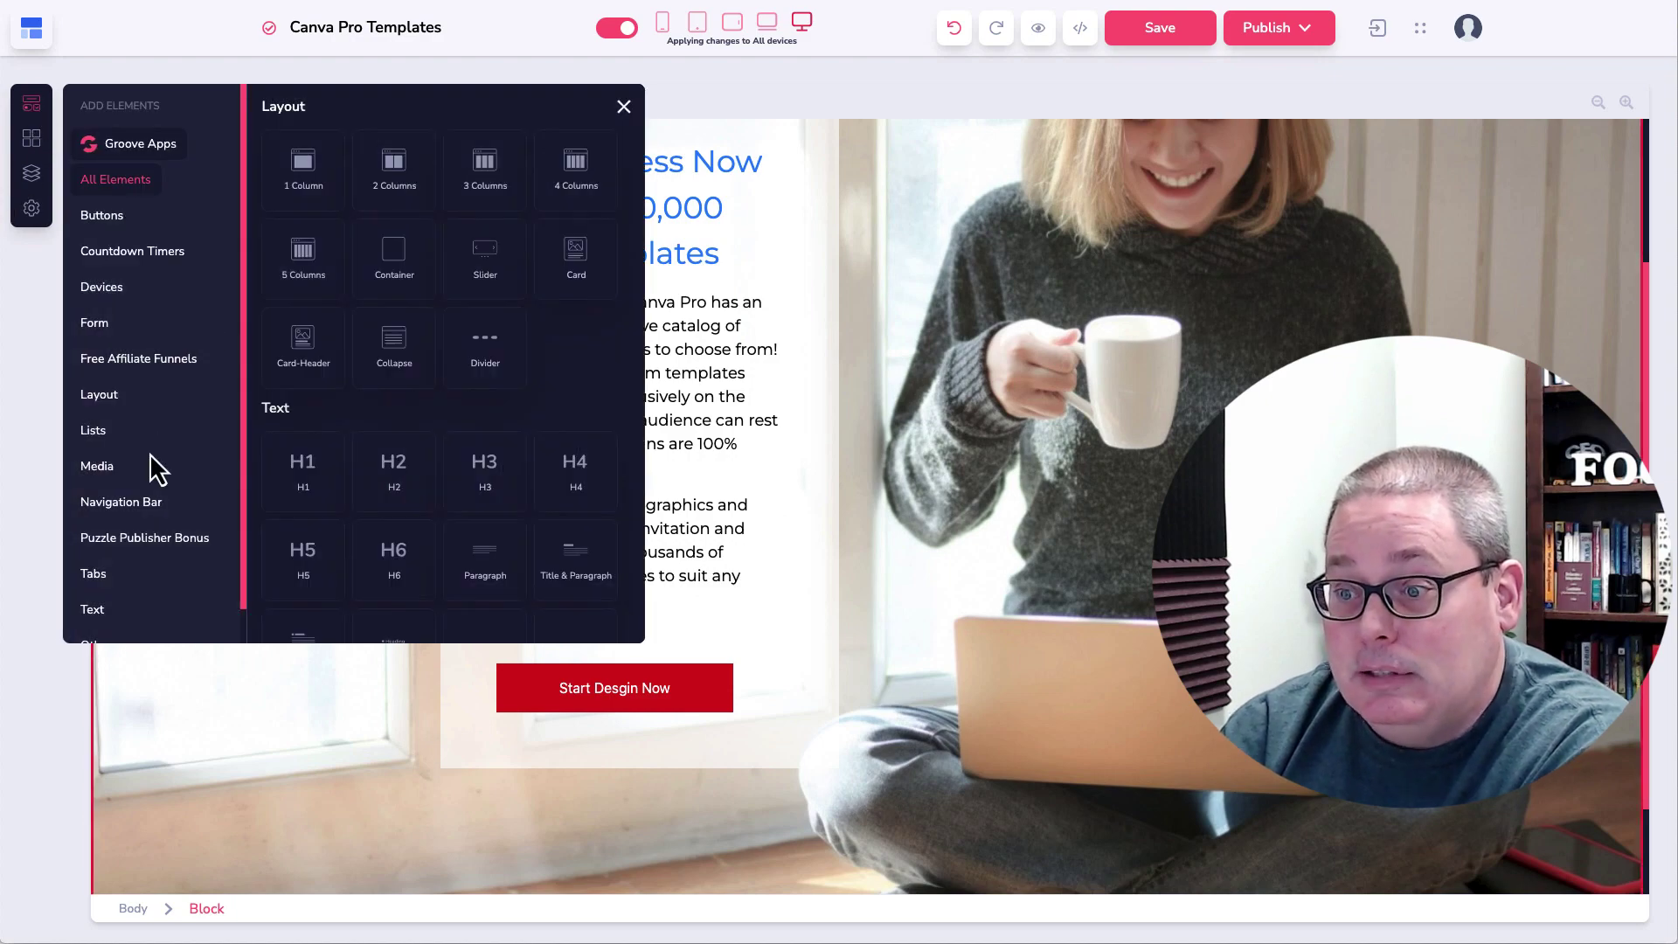
{"action": "left_click", "coordinate": [103, 327]}
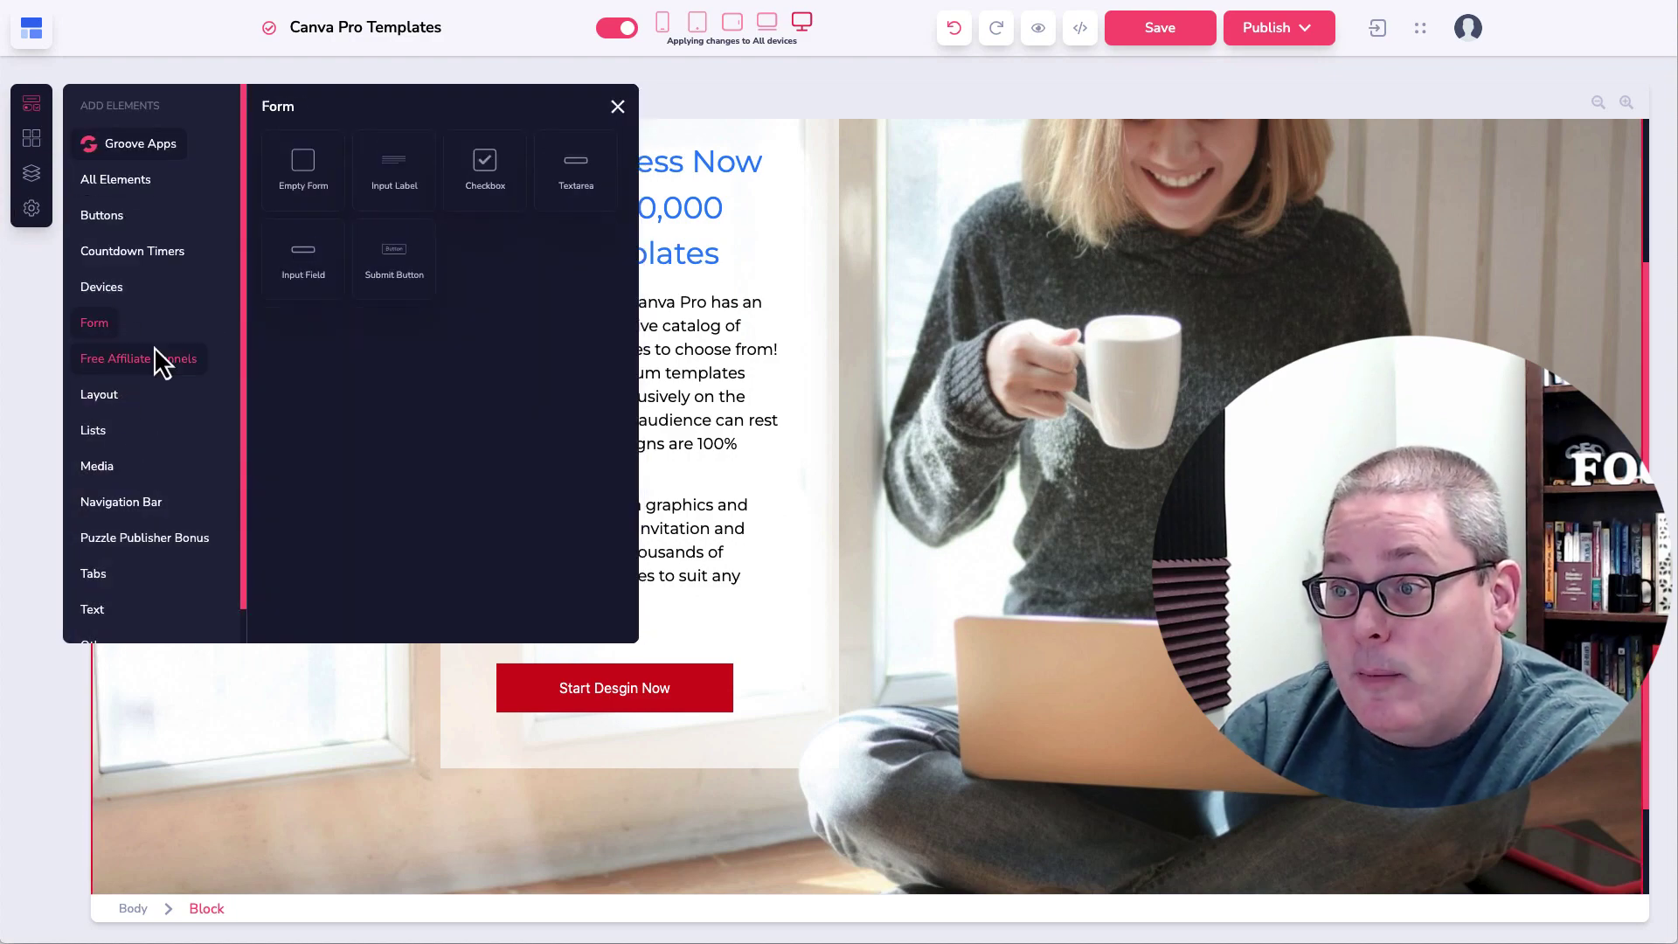
{"action": "left_click_drag", "start_coordinate": [301, 166], "coordinate": [618, 306]}
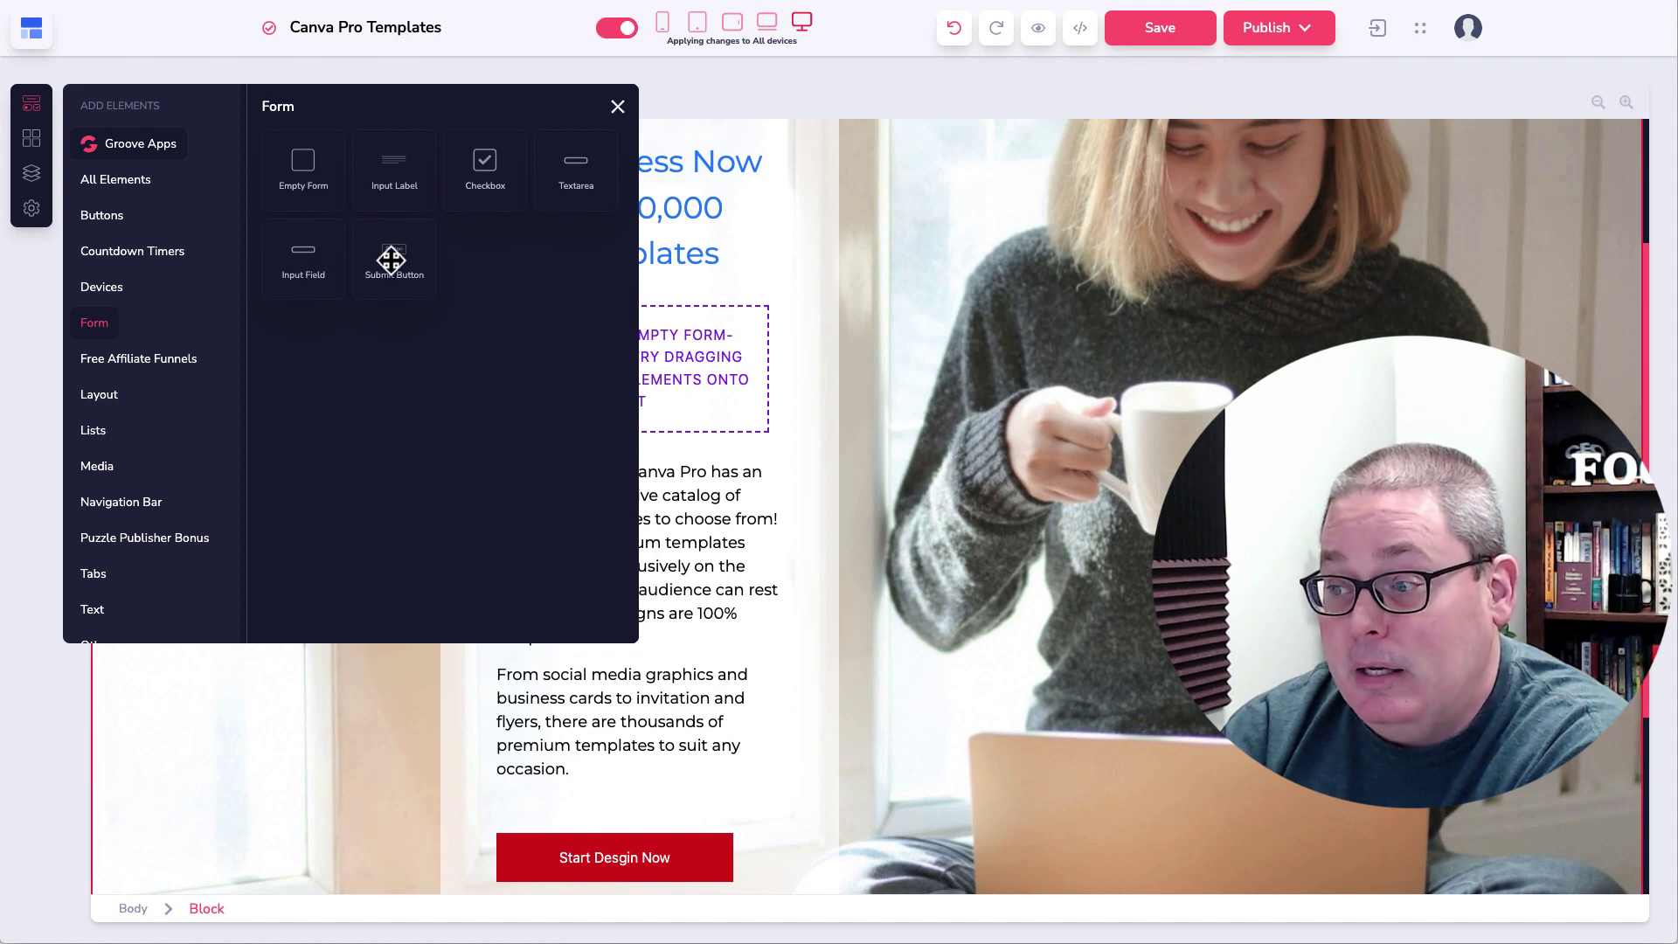
{"action": "left_click_drag", "start_coordinate": [304, 256], "coordinate": [633, 363]}
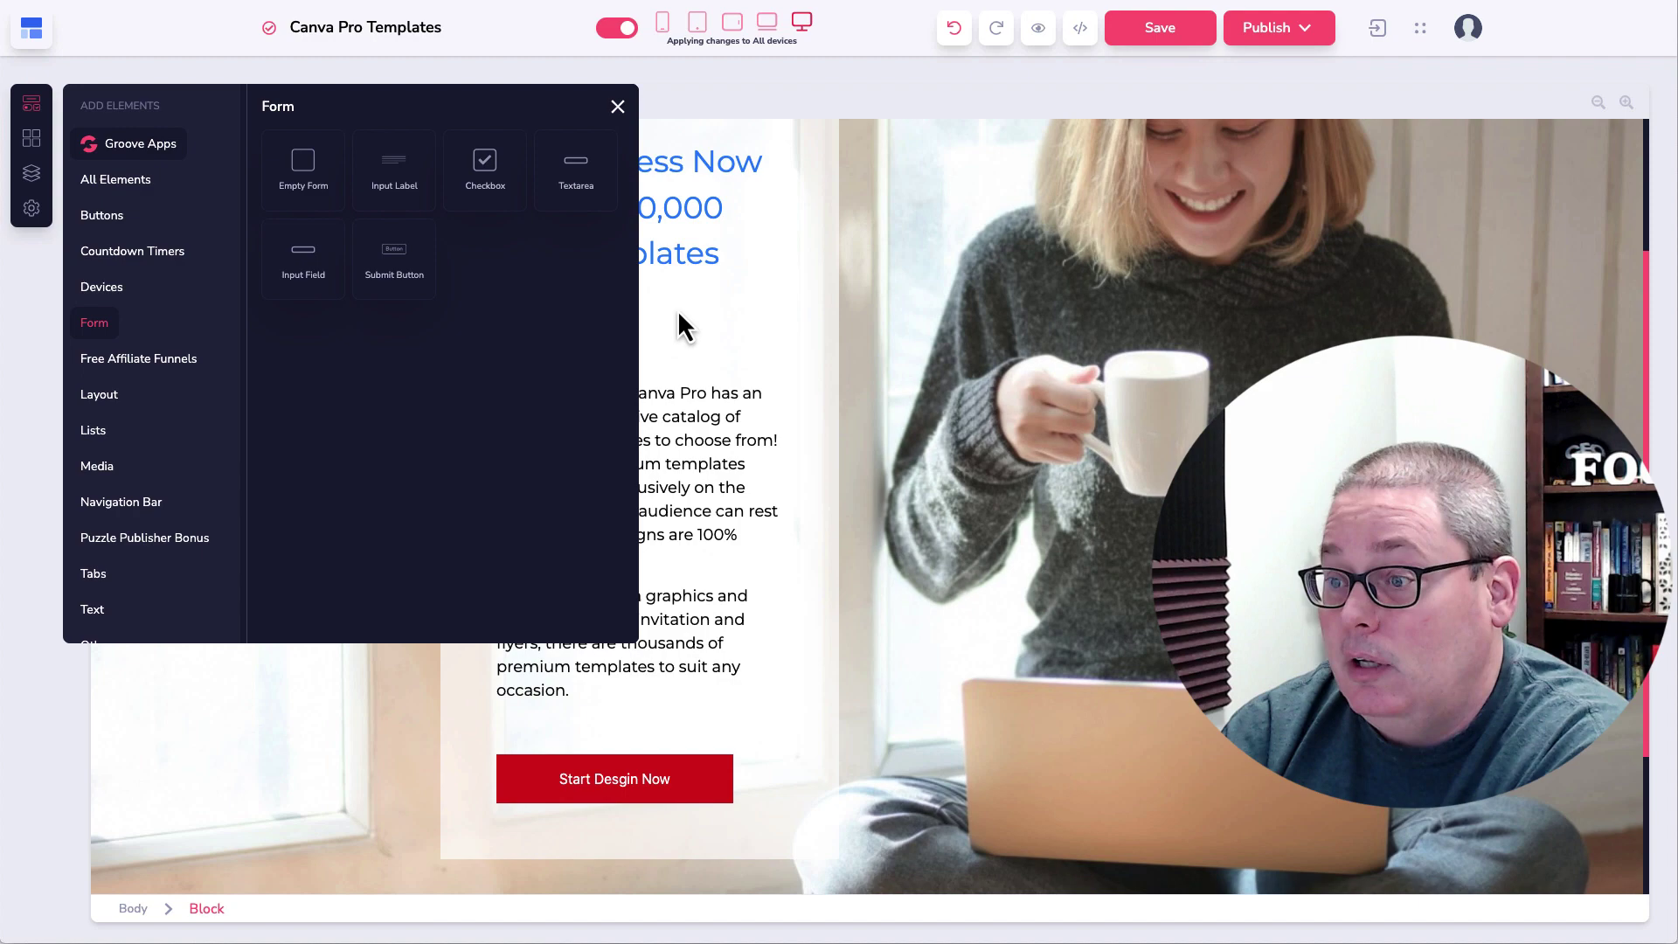
- Inspect the new input field's settings and the form container's integration options
{"action": "left_click", "coordinate": [617, 106]}
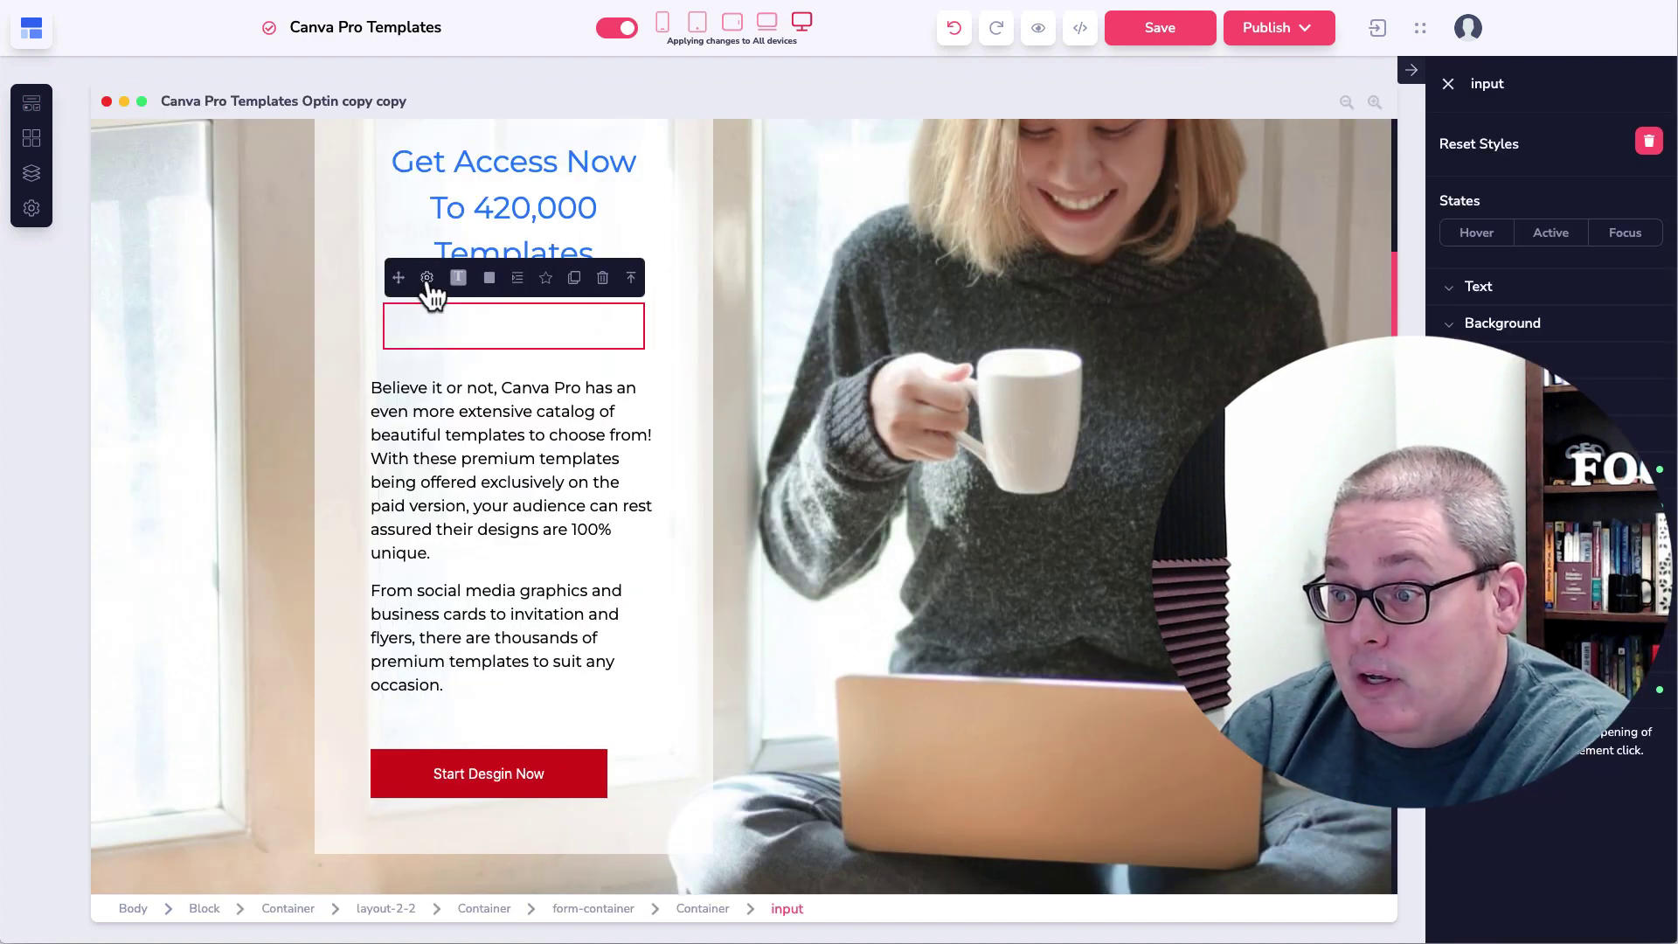
{"action": "left_click", "coordinate": [426, 278]}
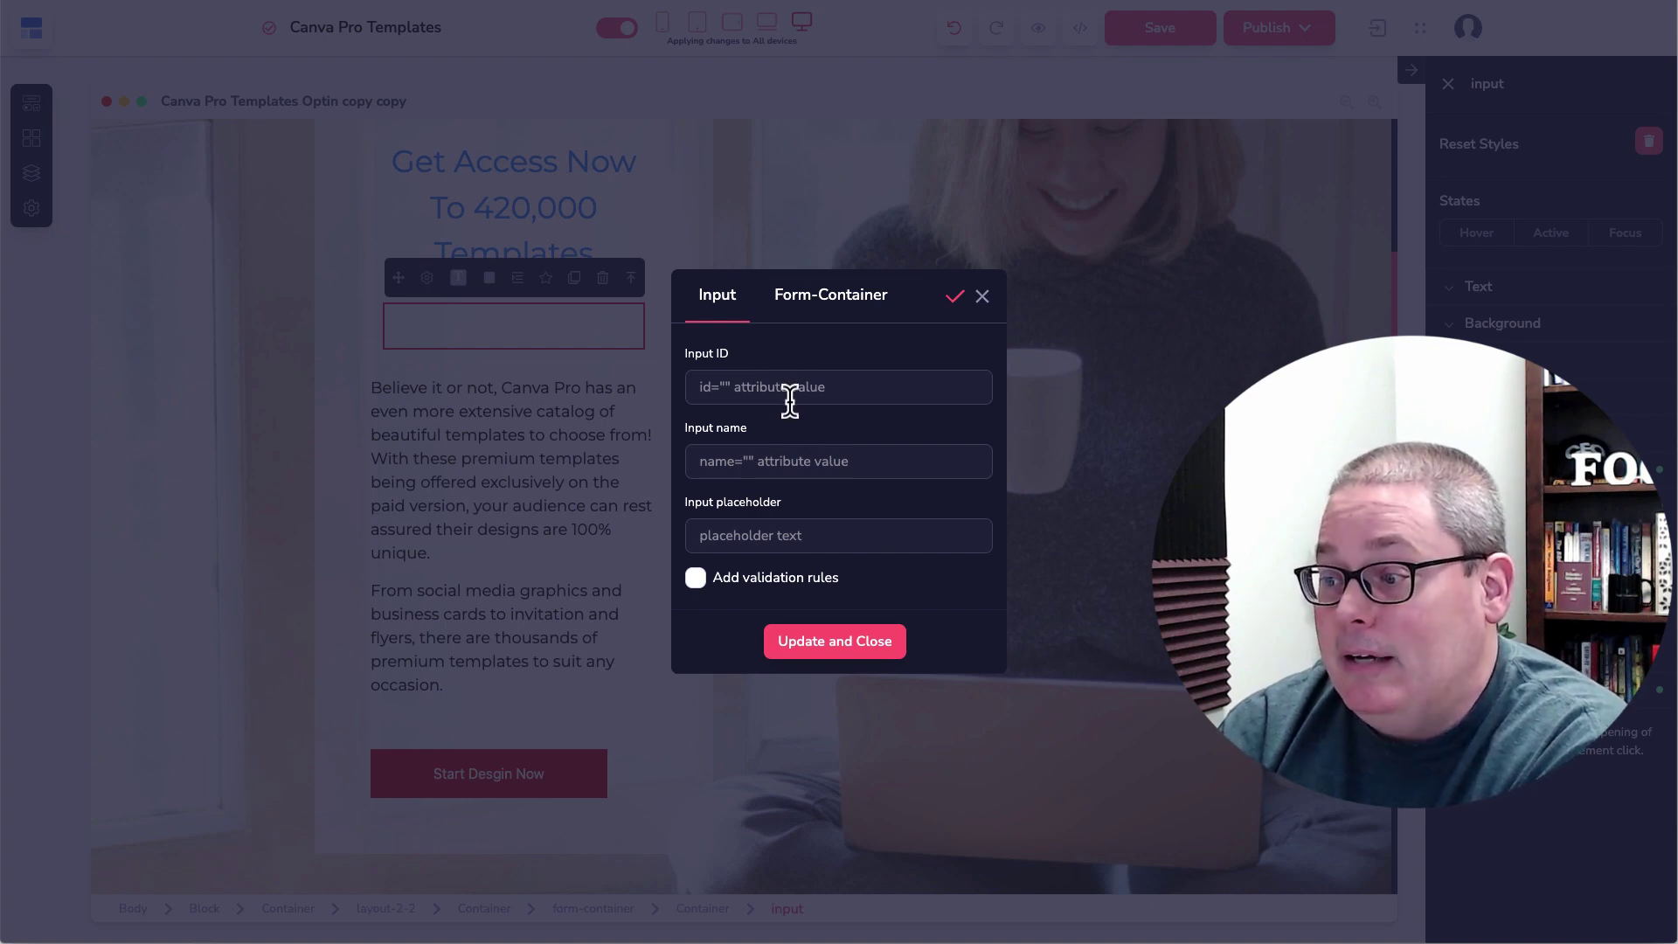
{"action": "left_click", "coordinate": [817, 296]}
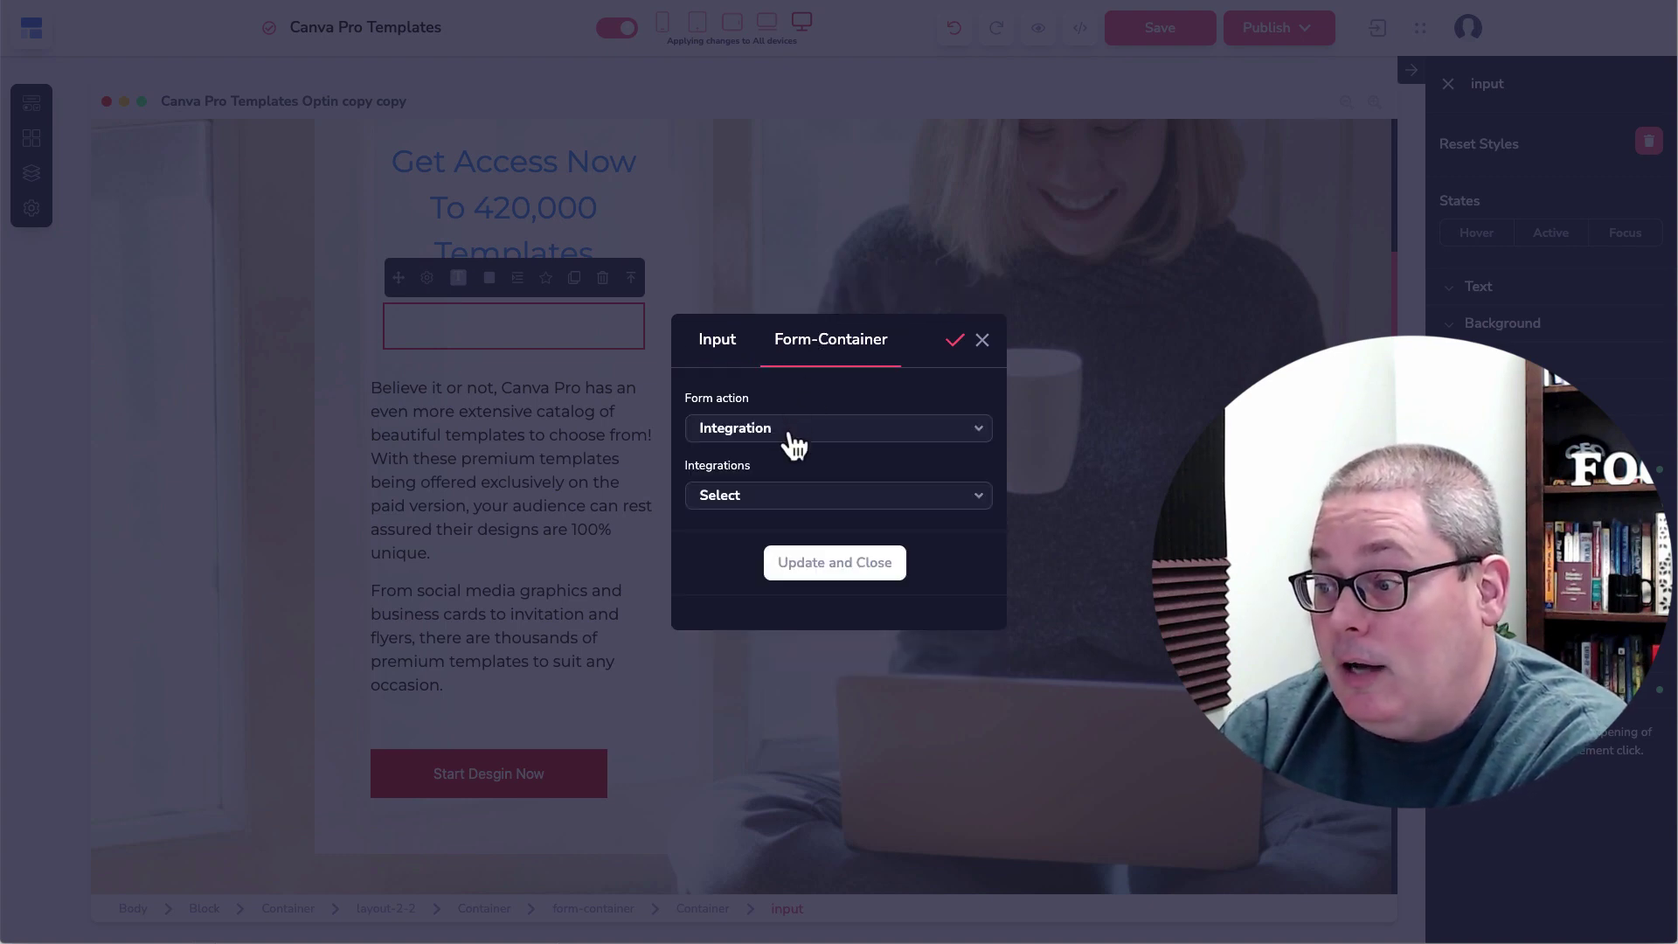
{"action": "left_click", "coordinate": [784, 497]}
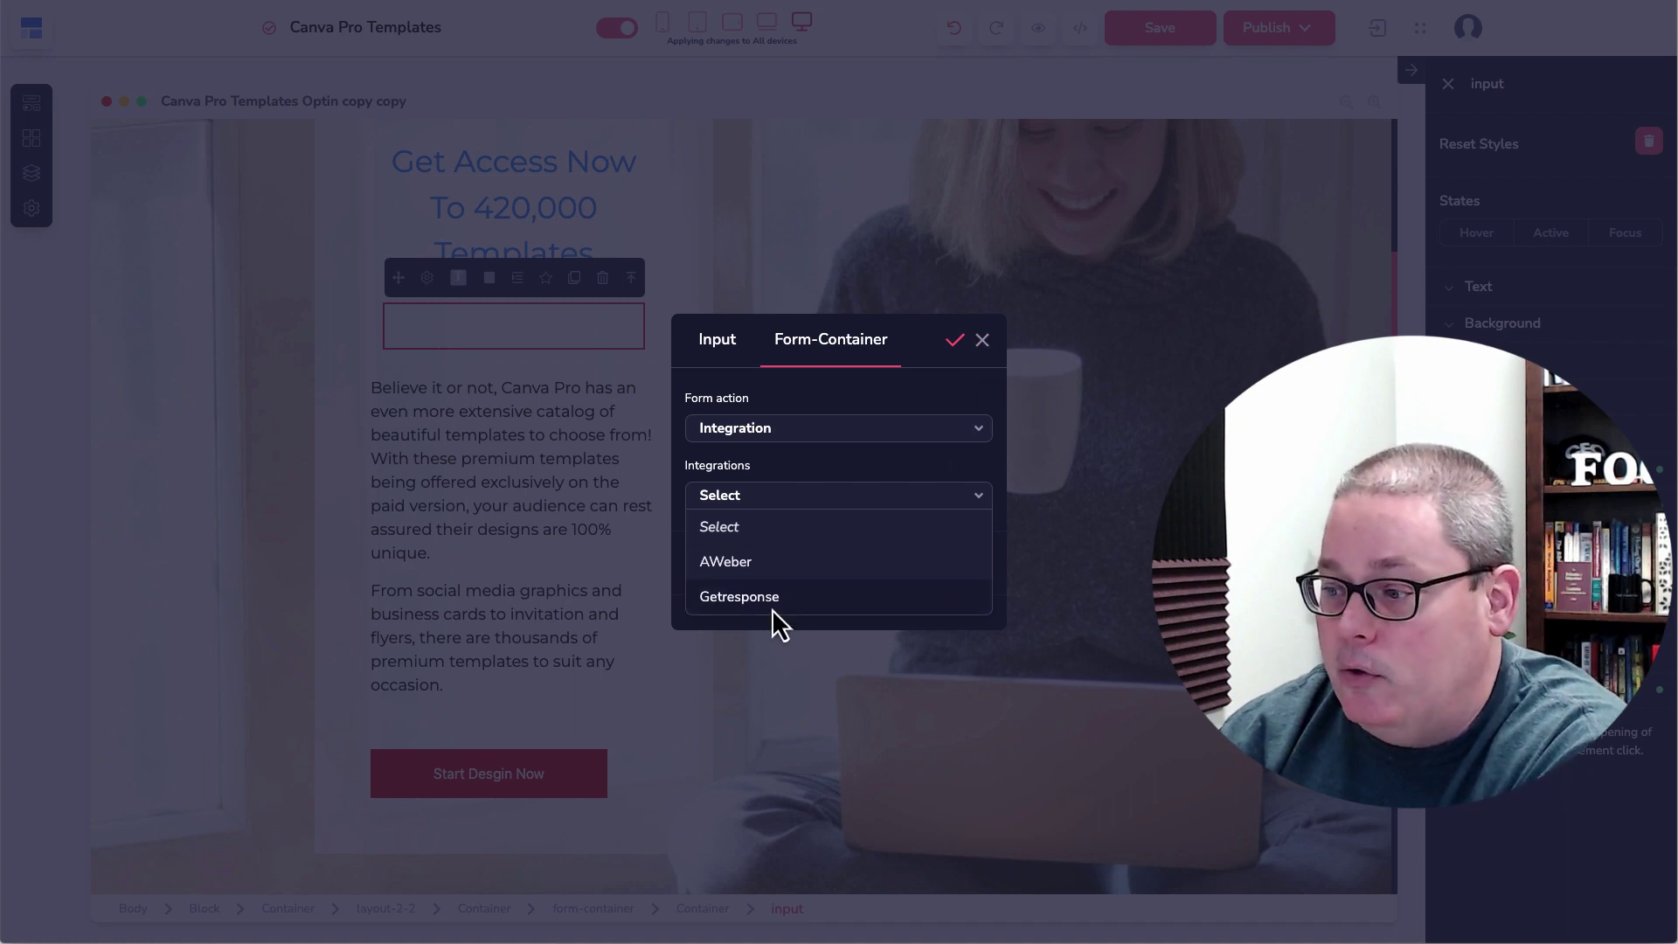
- Delete the input field and confirm, leaving the form container empty
{"action": "left_click", "coordinate": [982, 339]}
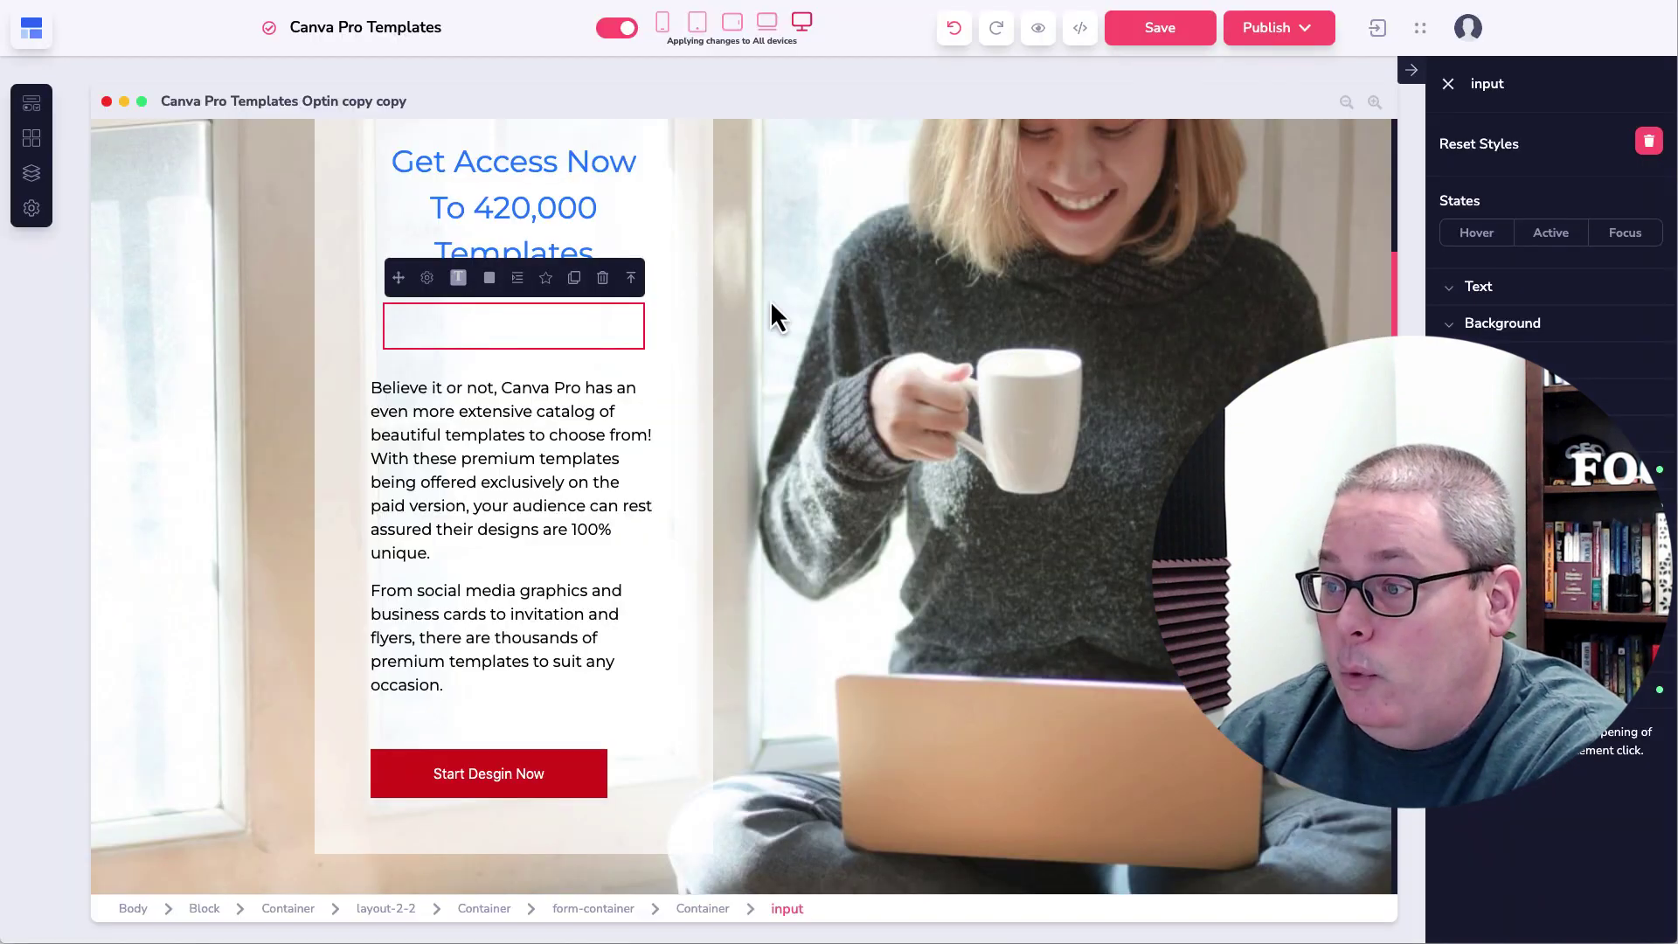
{"action": "left_click", "coordinate": [602, 277]}
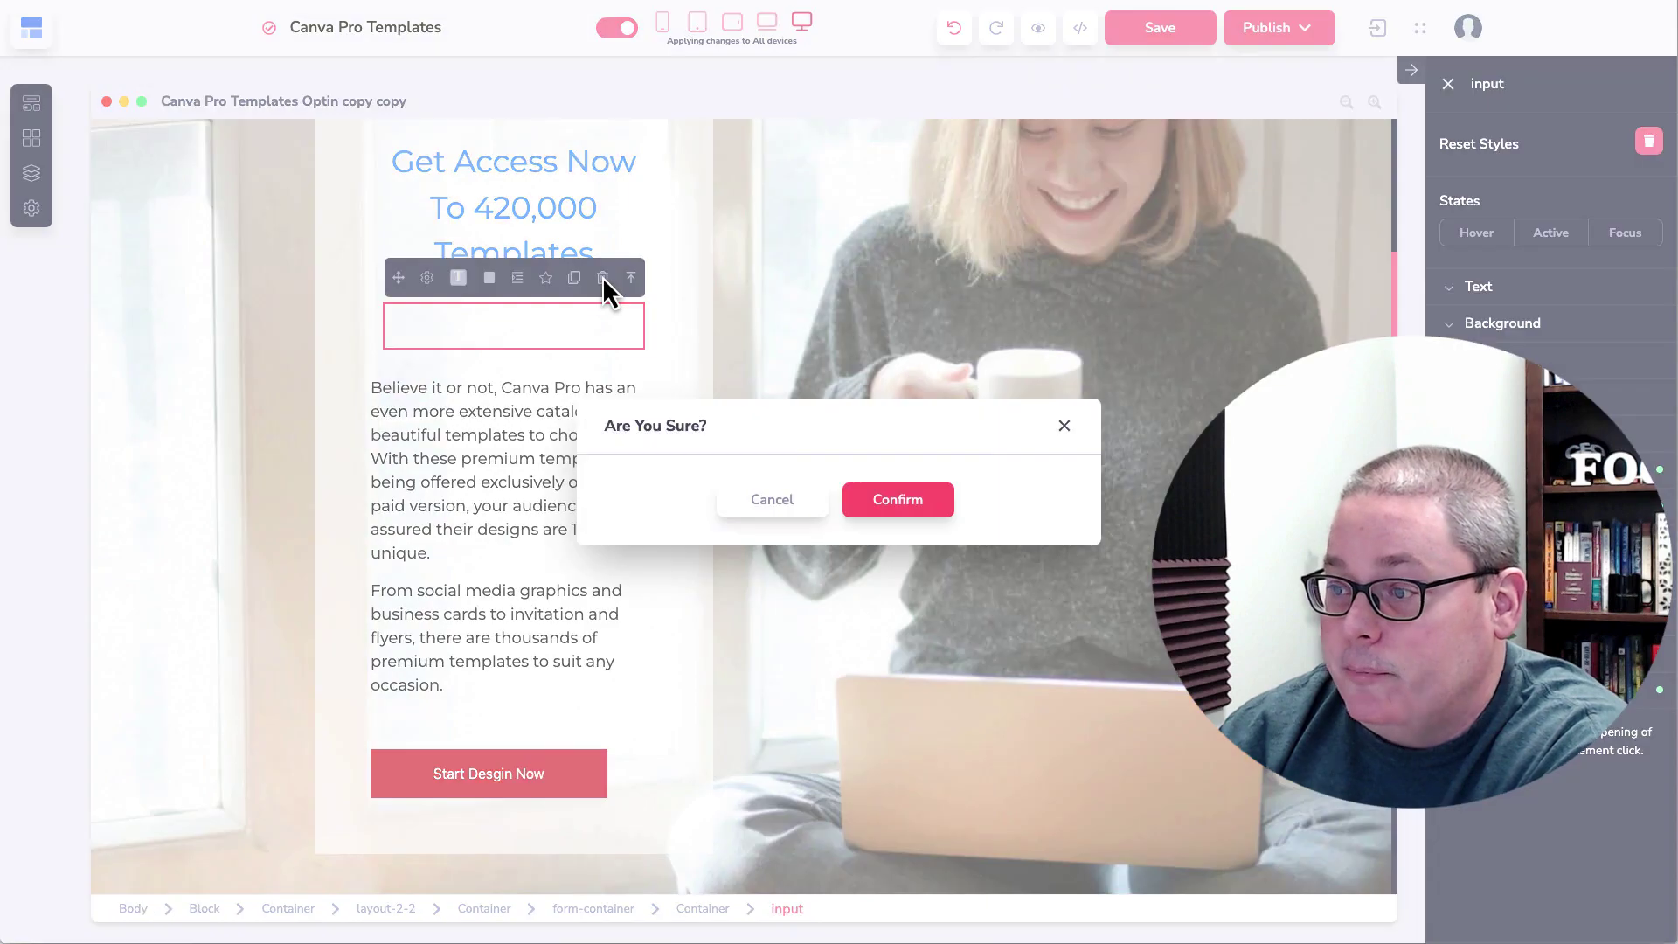
{"action": "left_click", "coordinate": [903, 501]}
- Add a new global block, 'Global block 1', and select the body of its empty canvas
{"action": "left_click", "coordinate": [33, 147]}
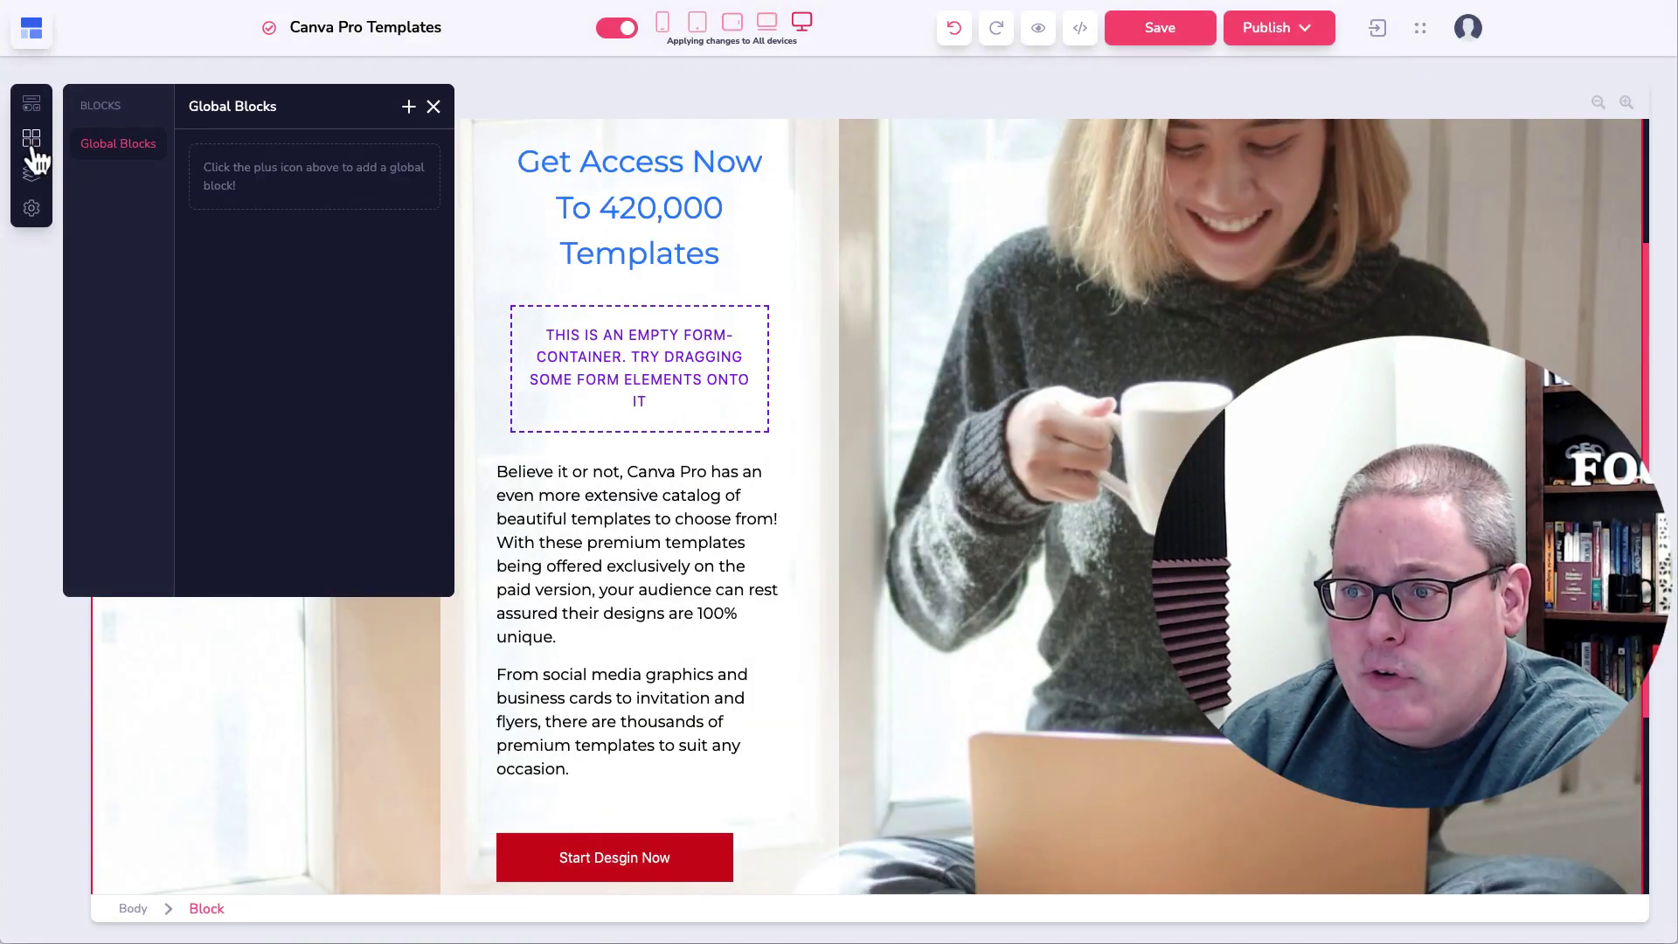
{"action": "left_click", "coordinate": [408, 108]}
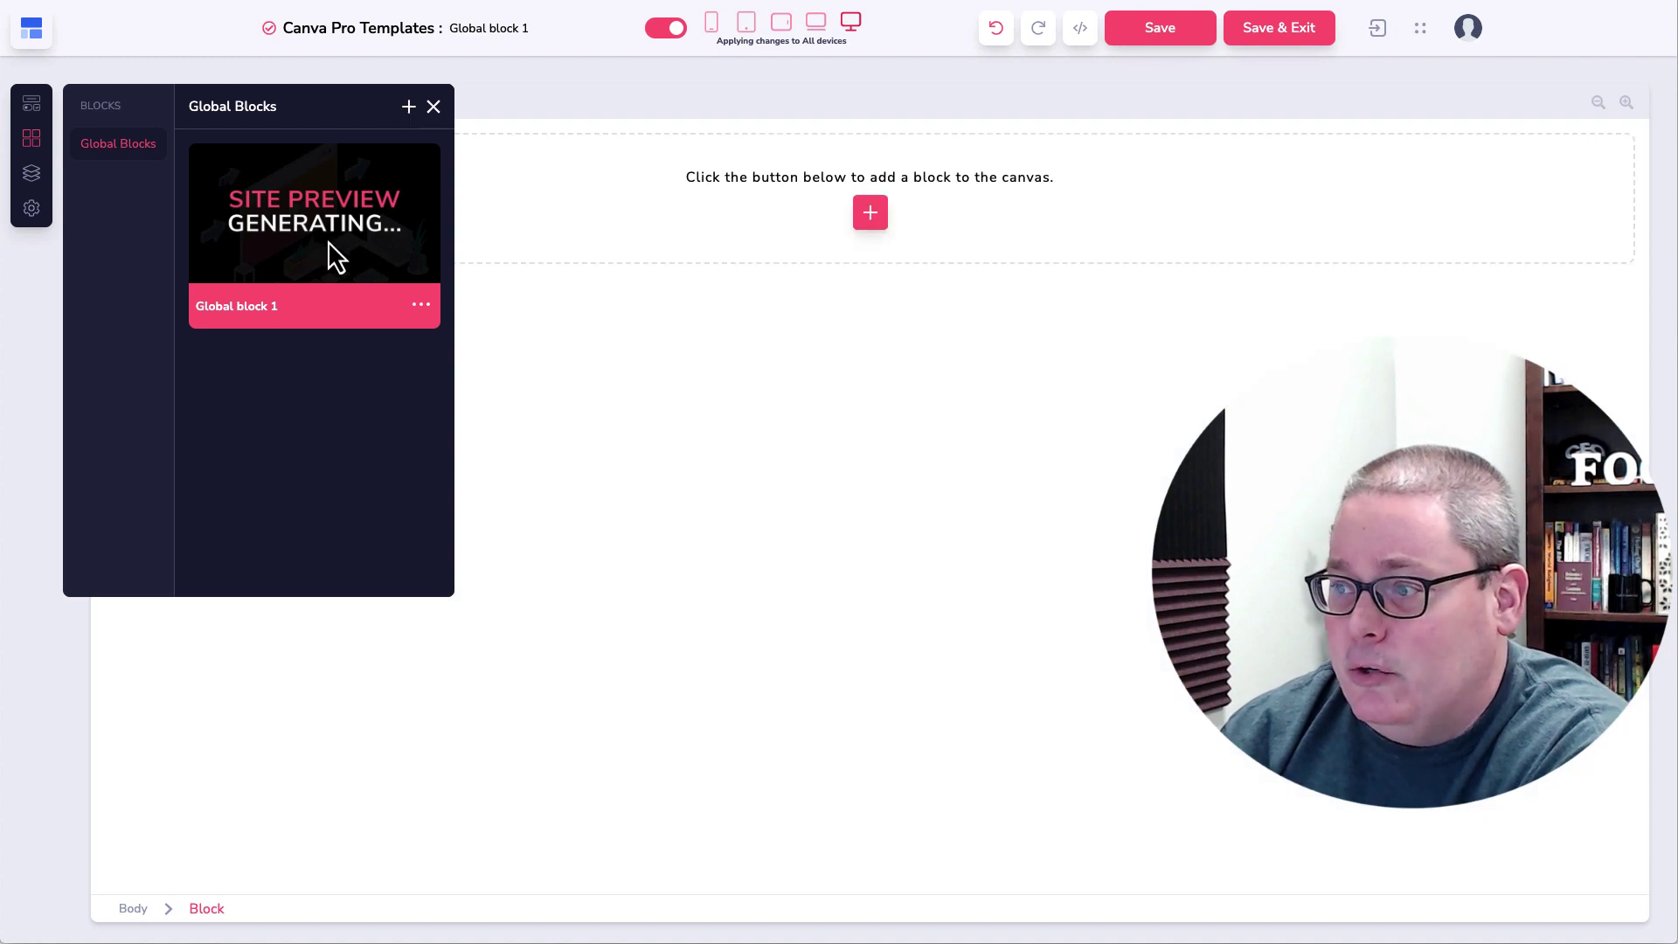
{"action": "left_click", "coordinate": [778, 318]}
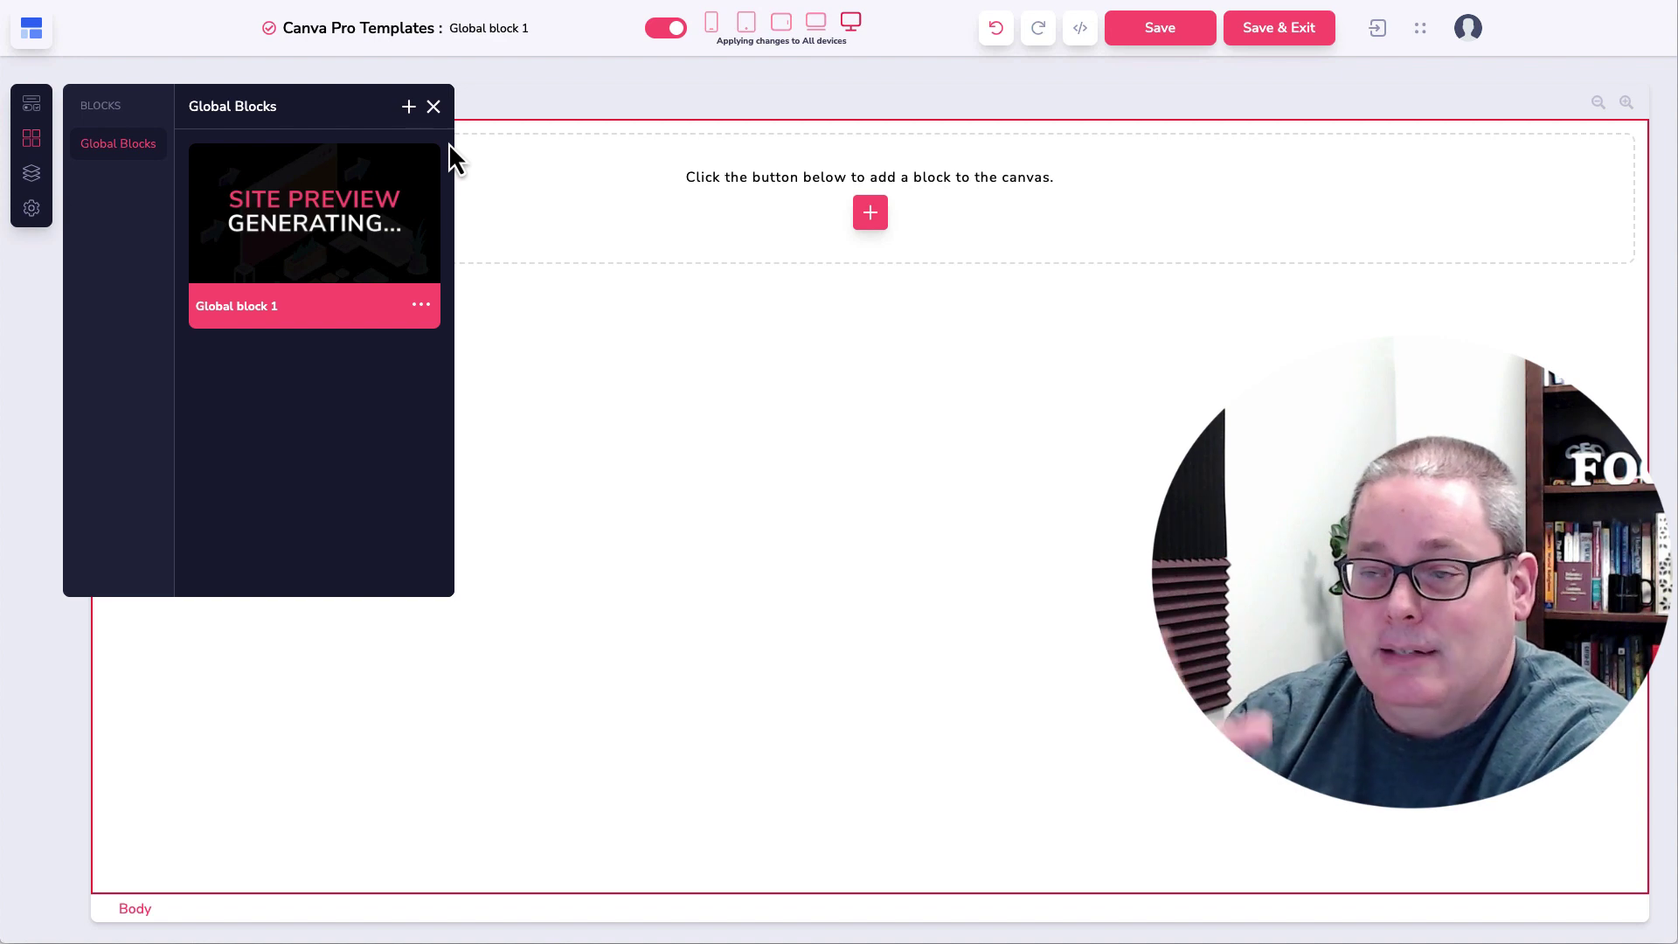
{"action": "left_click", "coordinate": [869, 220]}
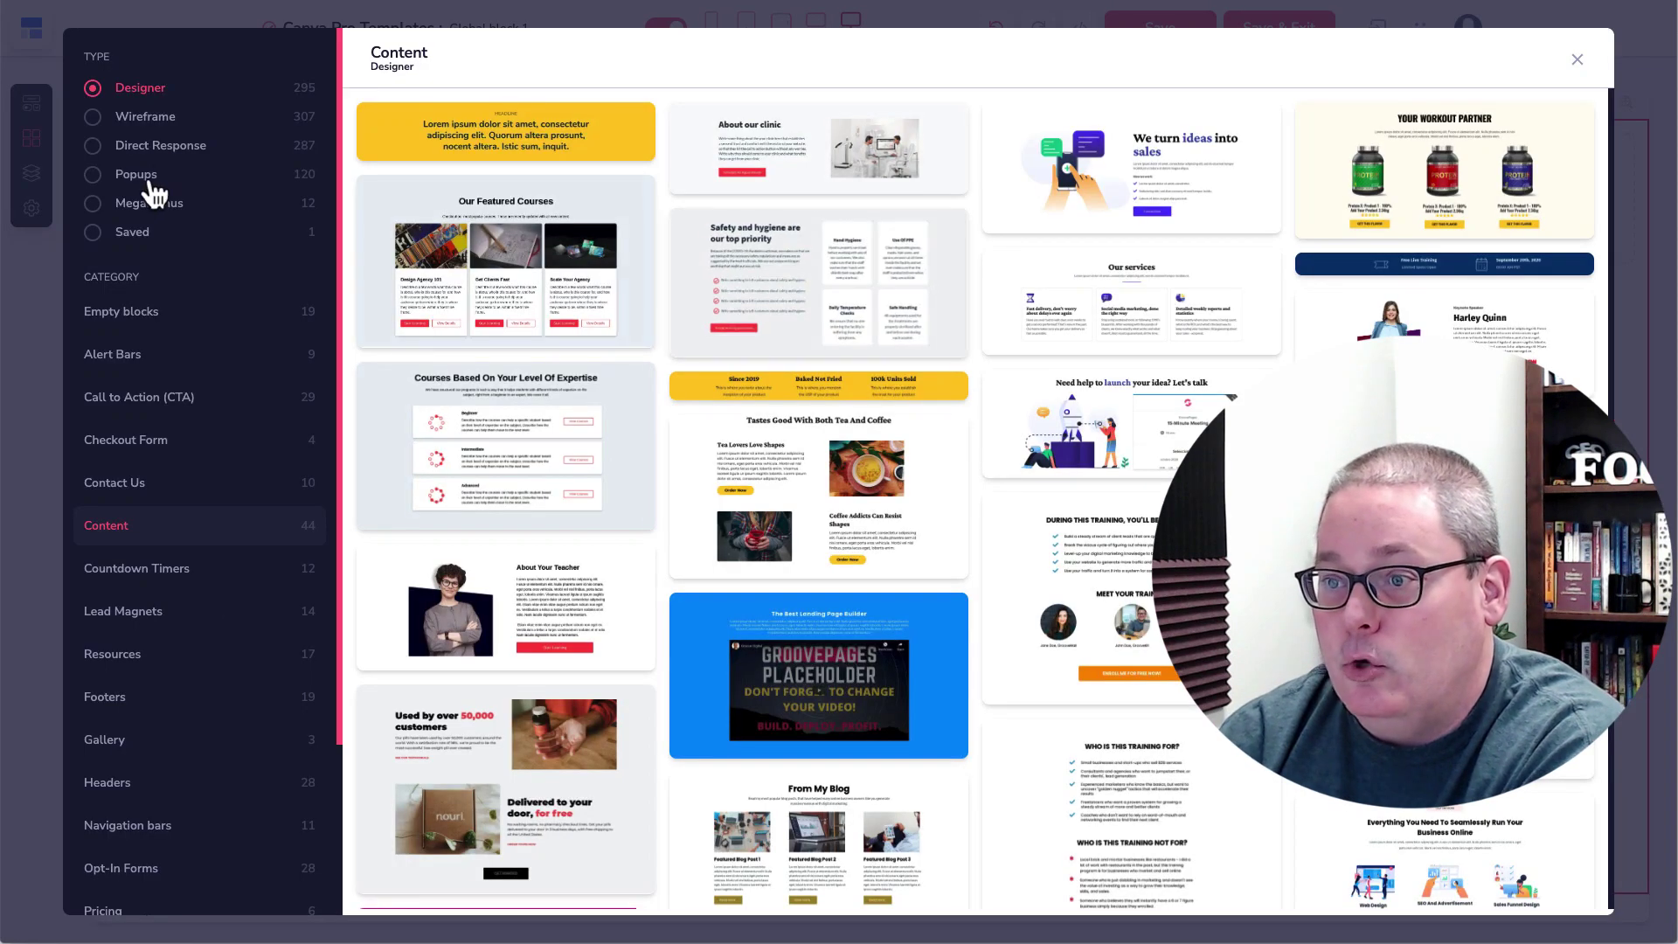
{"action": "left_click", "coordinate": [161, 132]}
{"action": "left_click", "coordinate": [157, 147]}
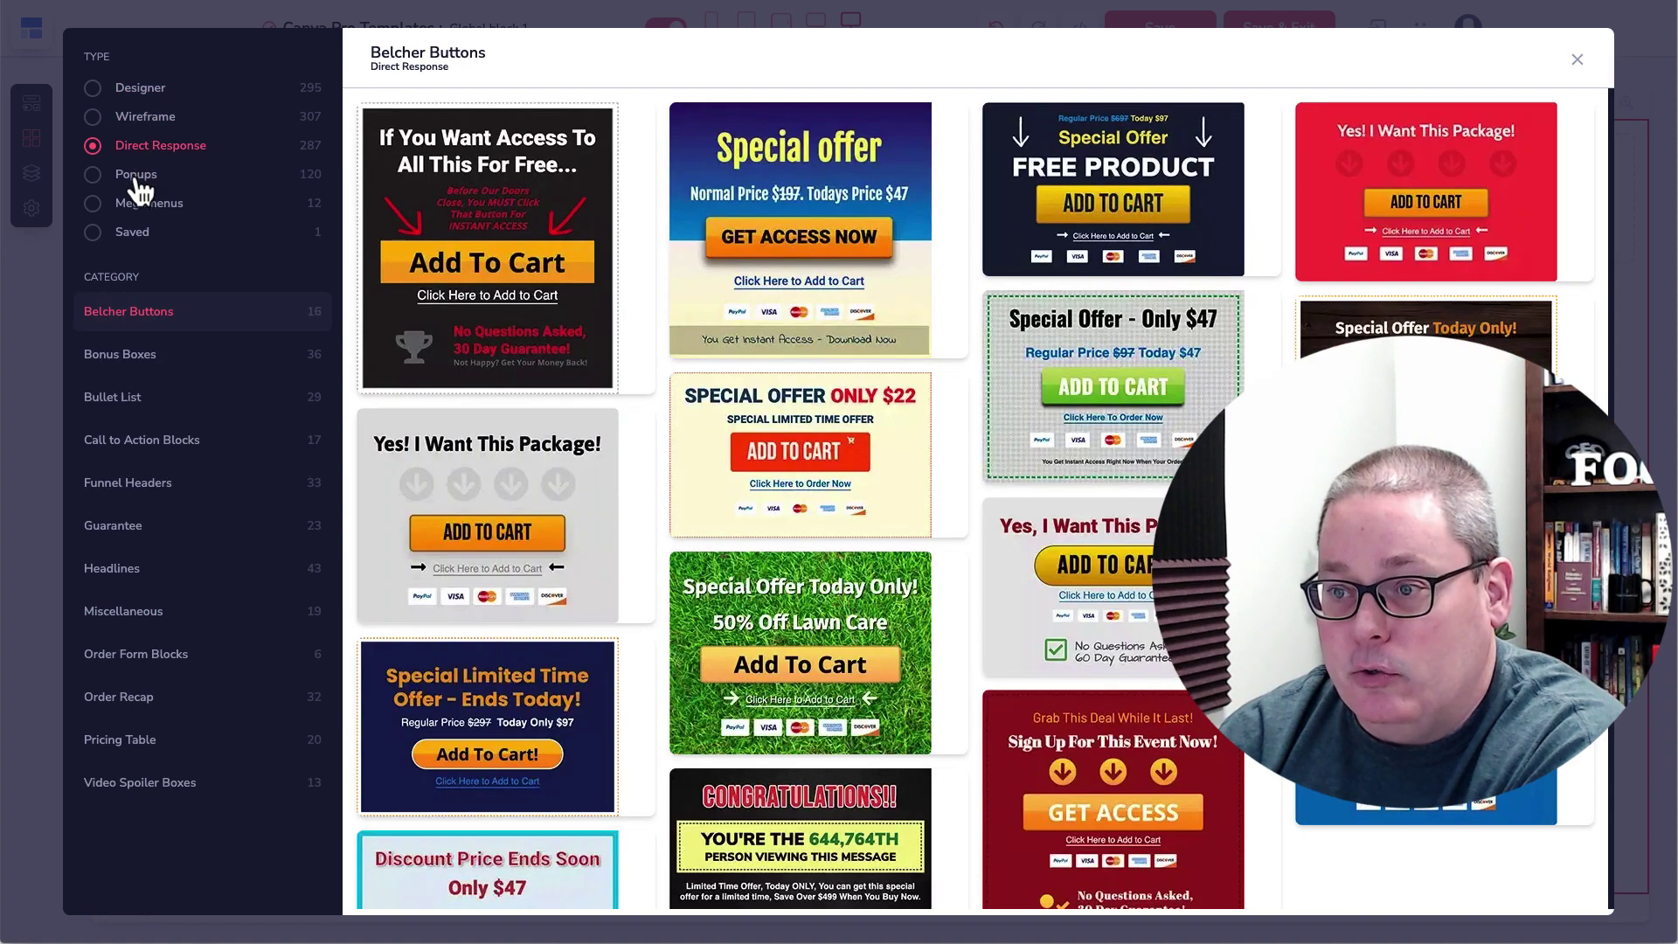
{"action": "left_click", "coordinate": [136, 177]}
{"action": "left_click", "coordinate": [142, 210]}
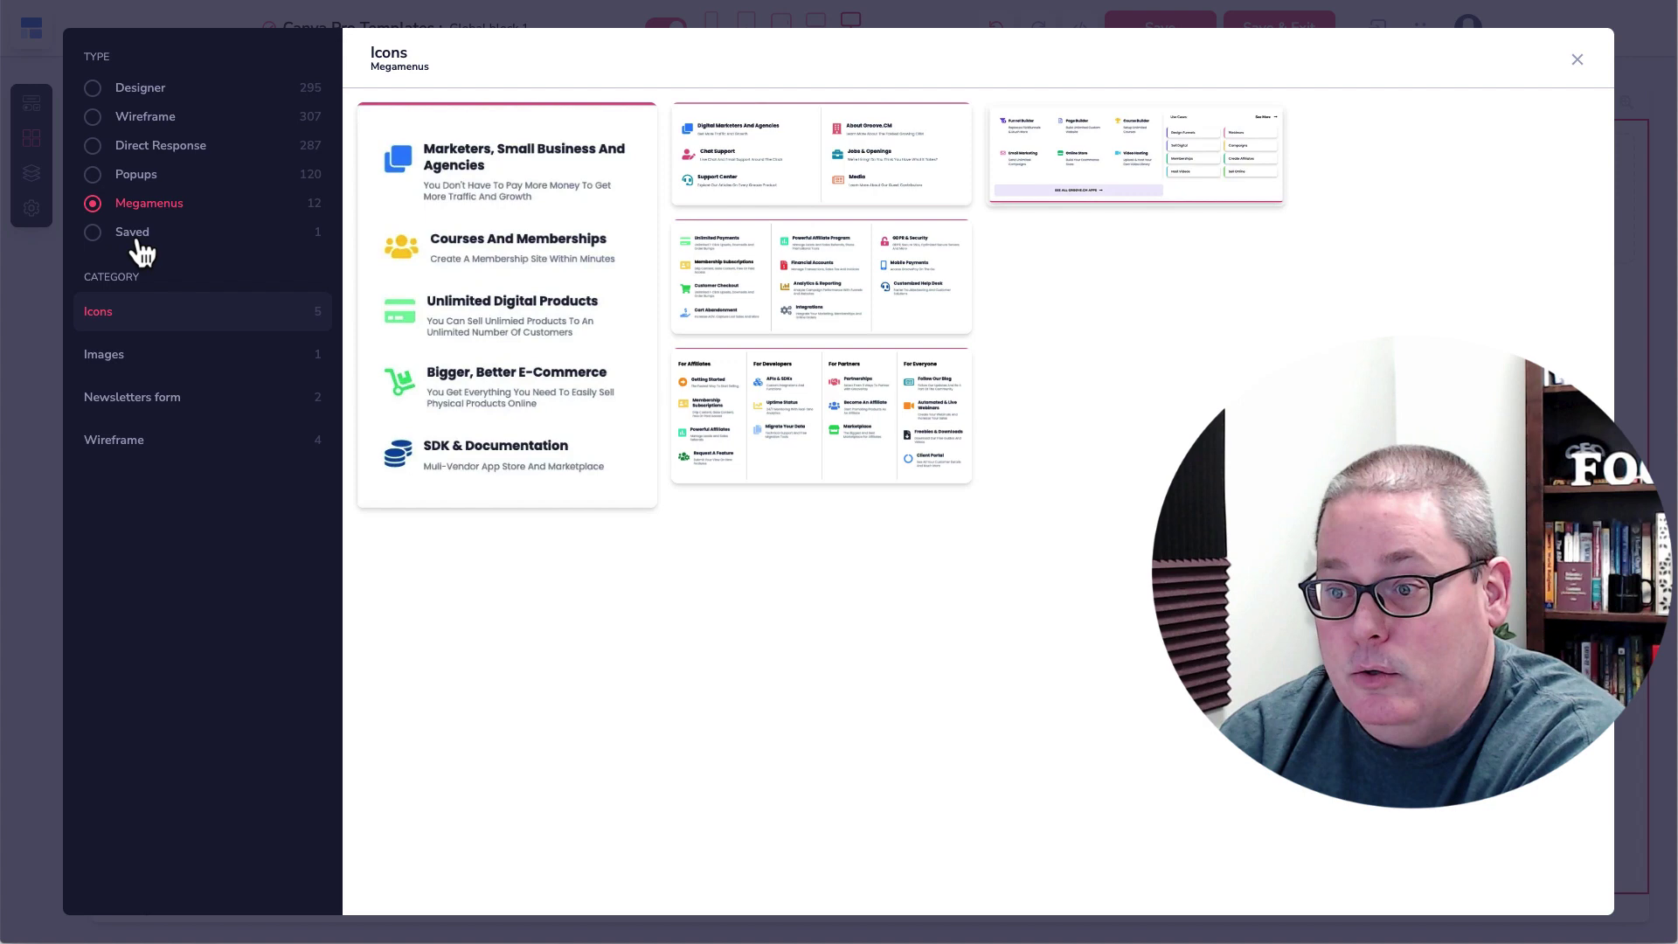
{"action": "left_click", "coordinate": [134, 236]}
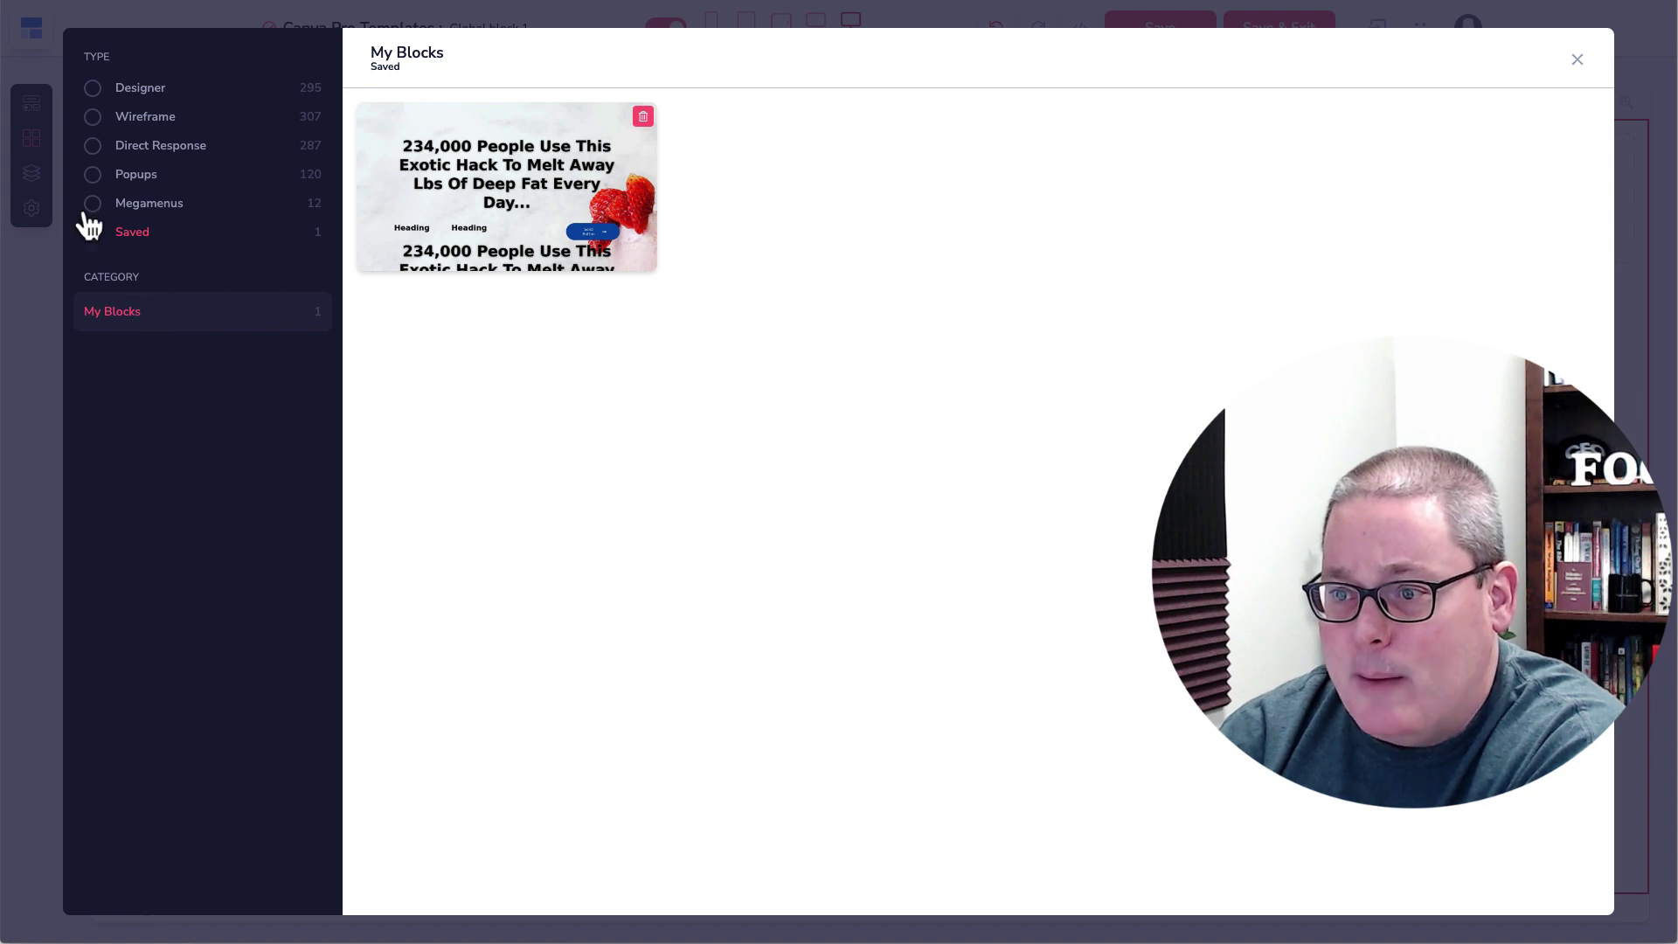
{"action": "left_click", "coordinate": [99, 96]}
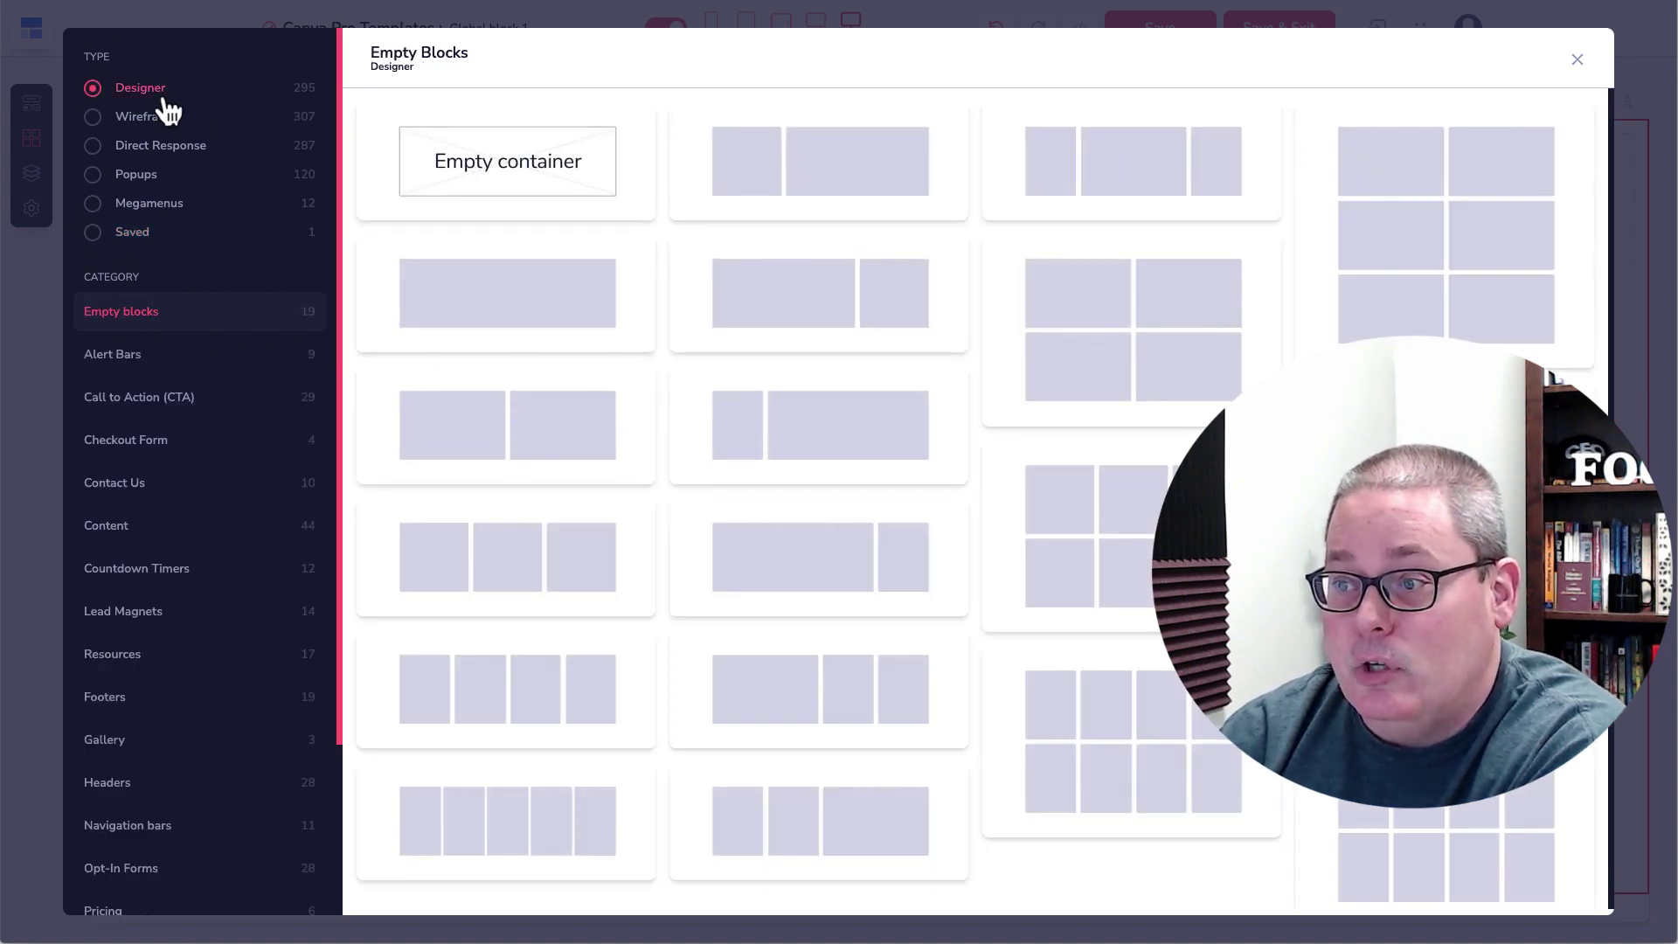
{"action": "left_click", "coordinate": [131, 367]}
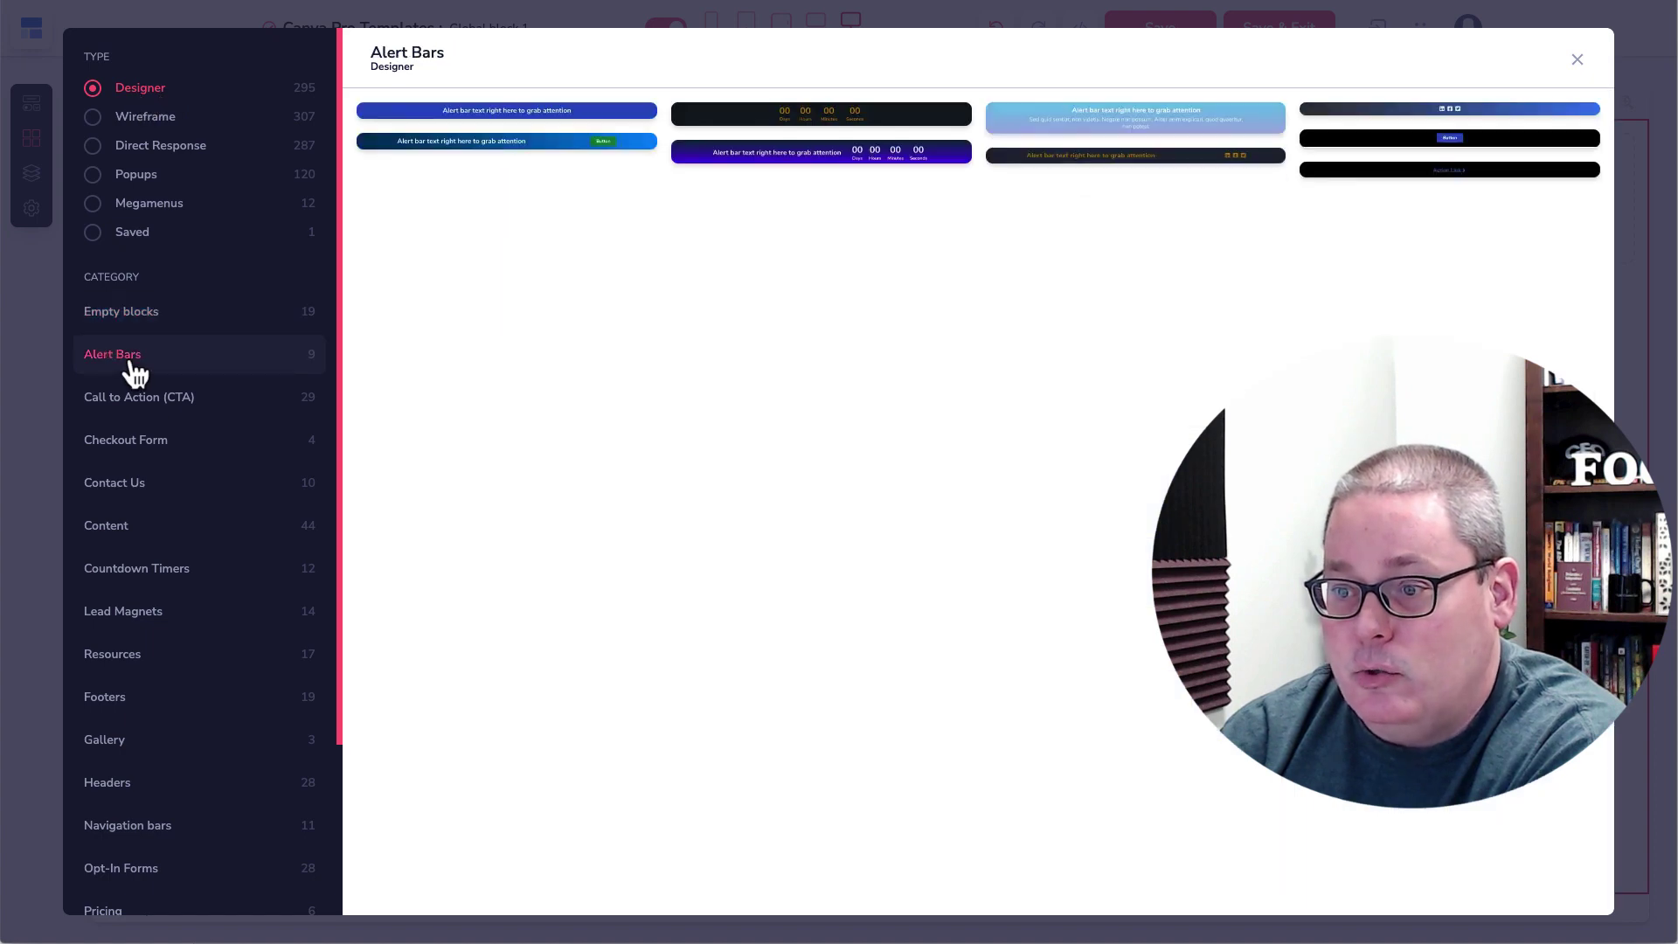
{"action": "left_click", "coordinate": [132, 404]}
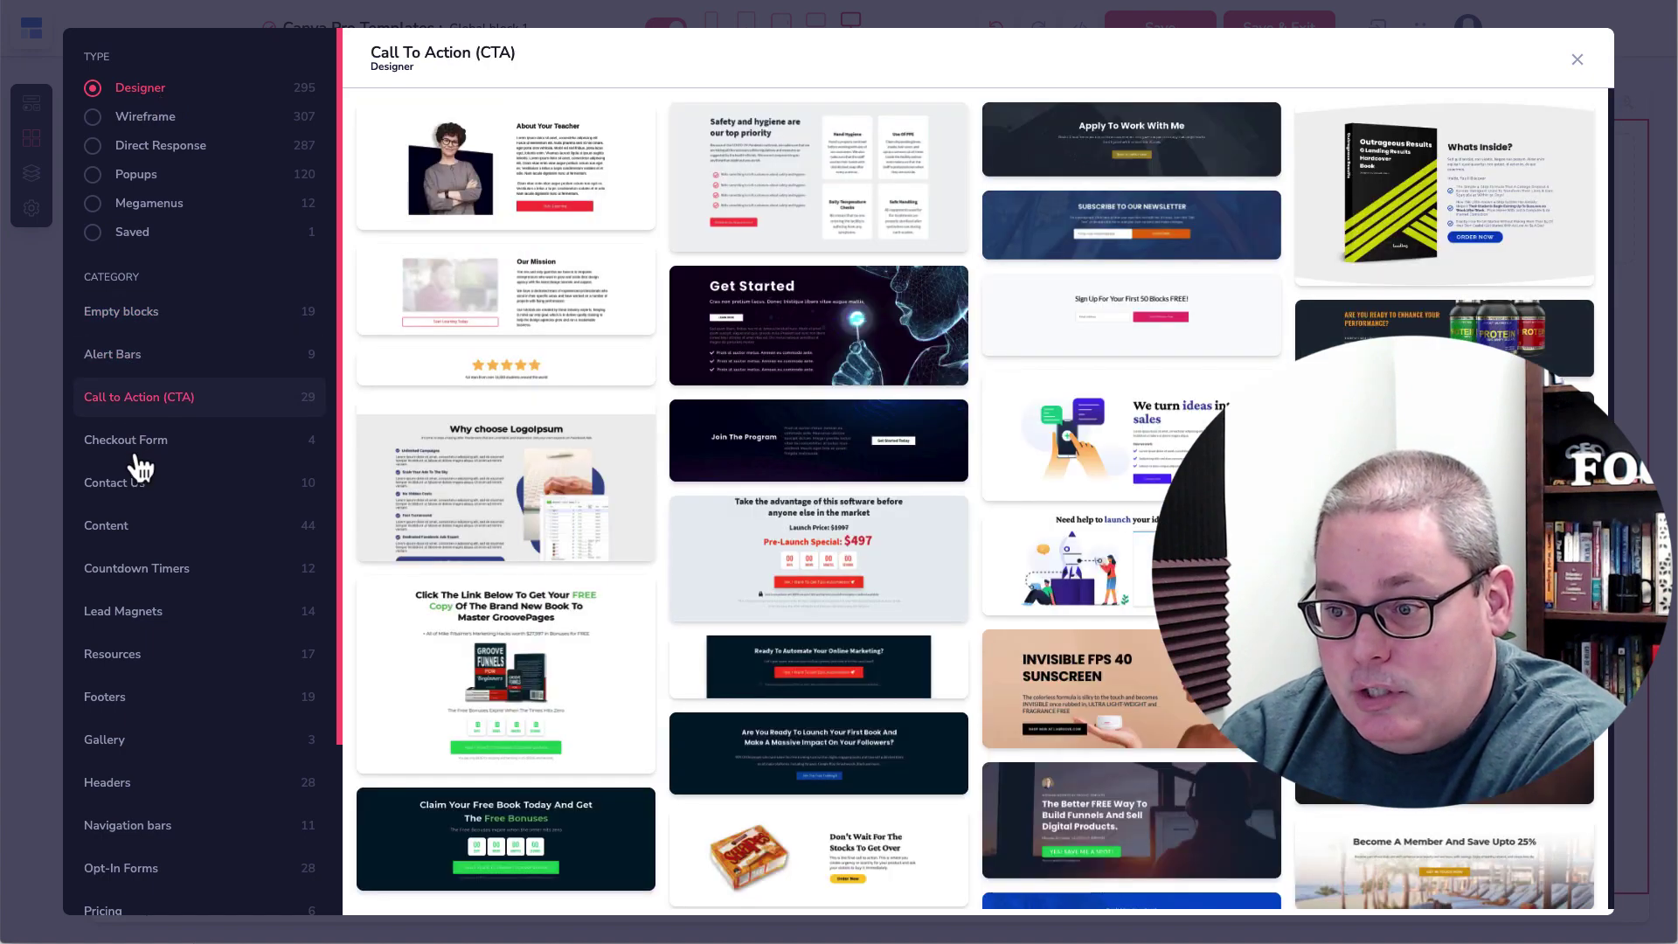
{"action": "left_click", "coordinate": [135, 489]}
{"action": "scroll", "coordinate": [175, 550], "scroll_direction": "down", "scroll_amount": 3}
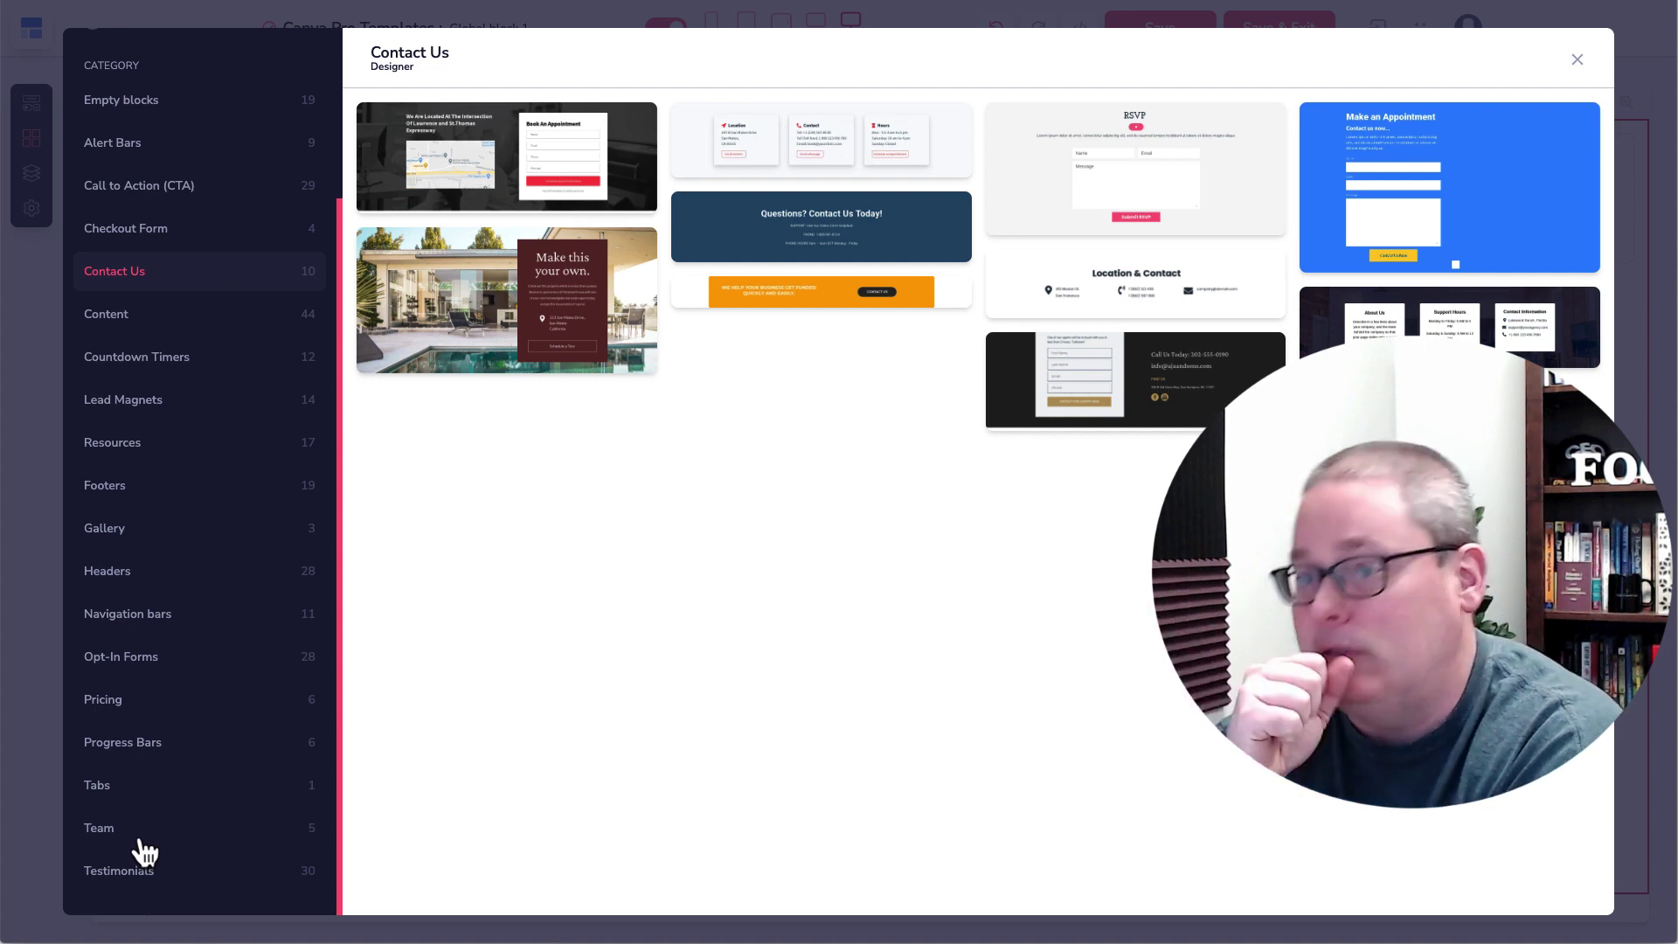
{"action": "scroll", "coordinate": [229, 332], "scroll_direction": "up", "scroll_amount": 3}
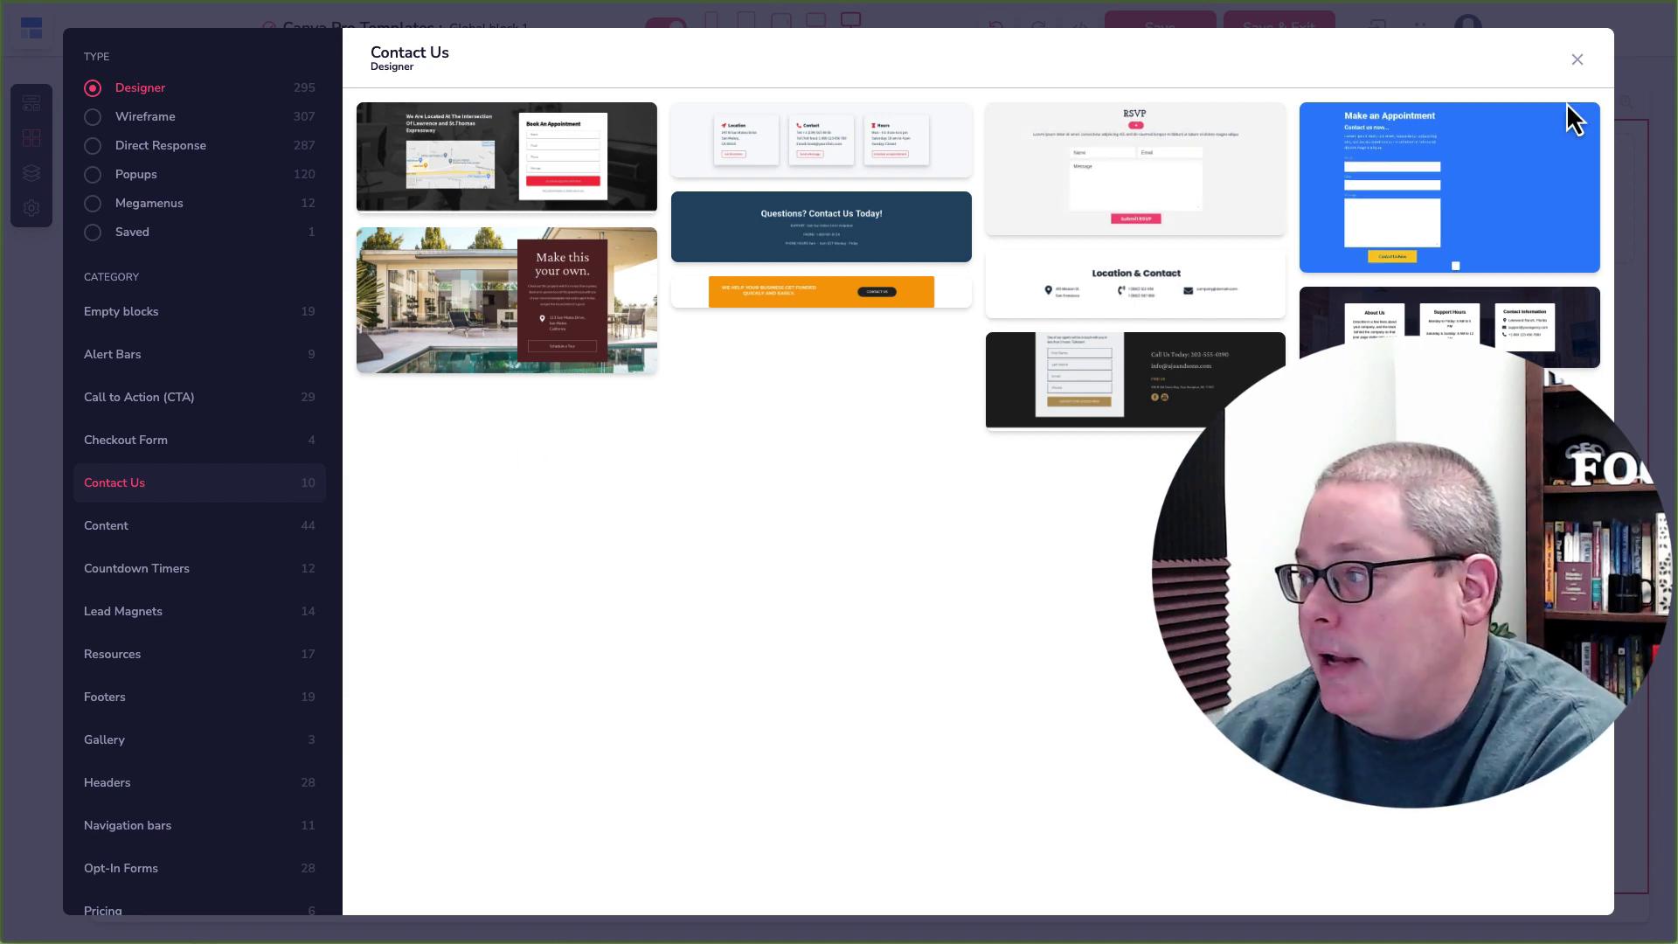
{"action": "left_click", "coordinate": [1575, 61]}
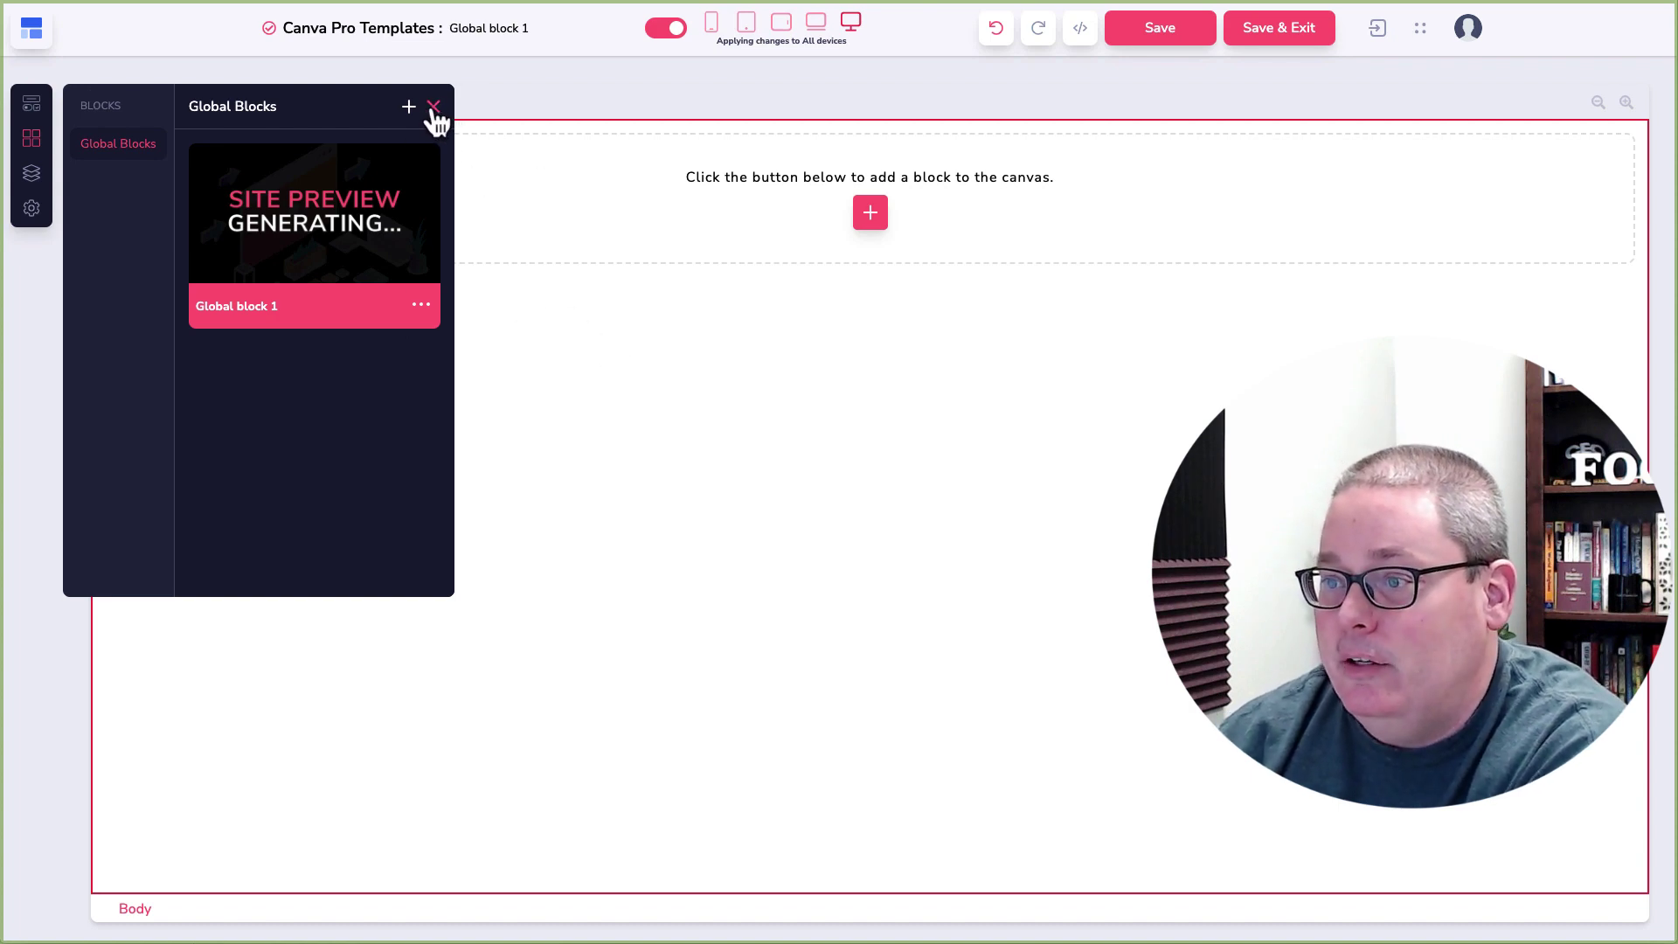
- Save and exit Global block 1, then show the website pages /index, /index-copy and /index-copy-copy
{"action": "left_click", "coordinate": [422, 306]}
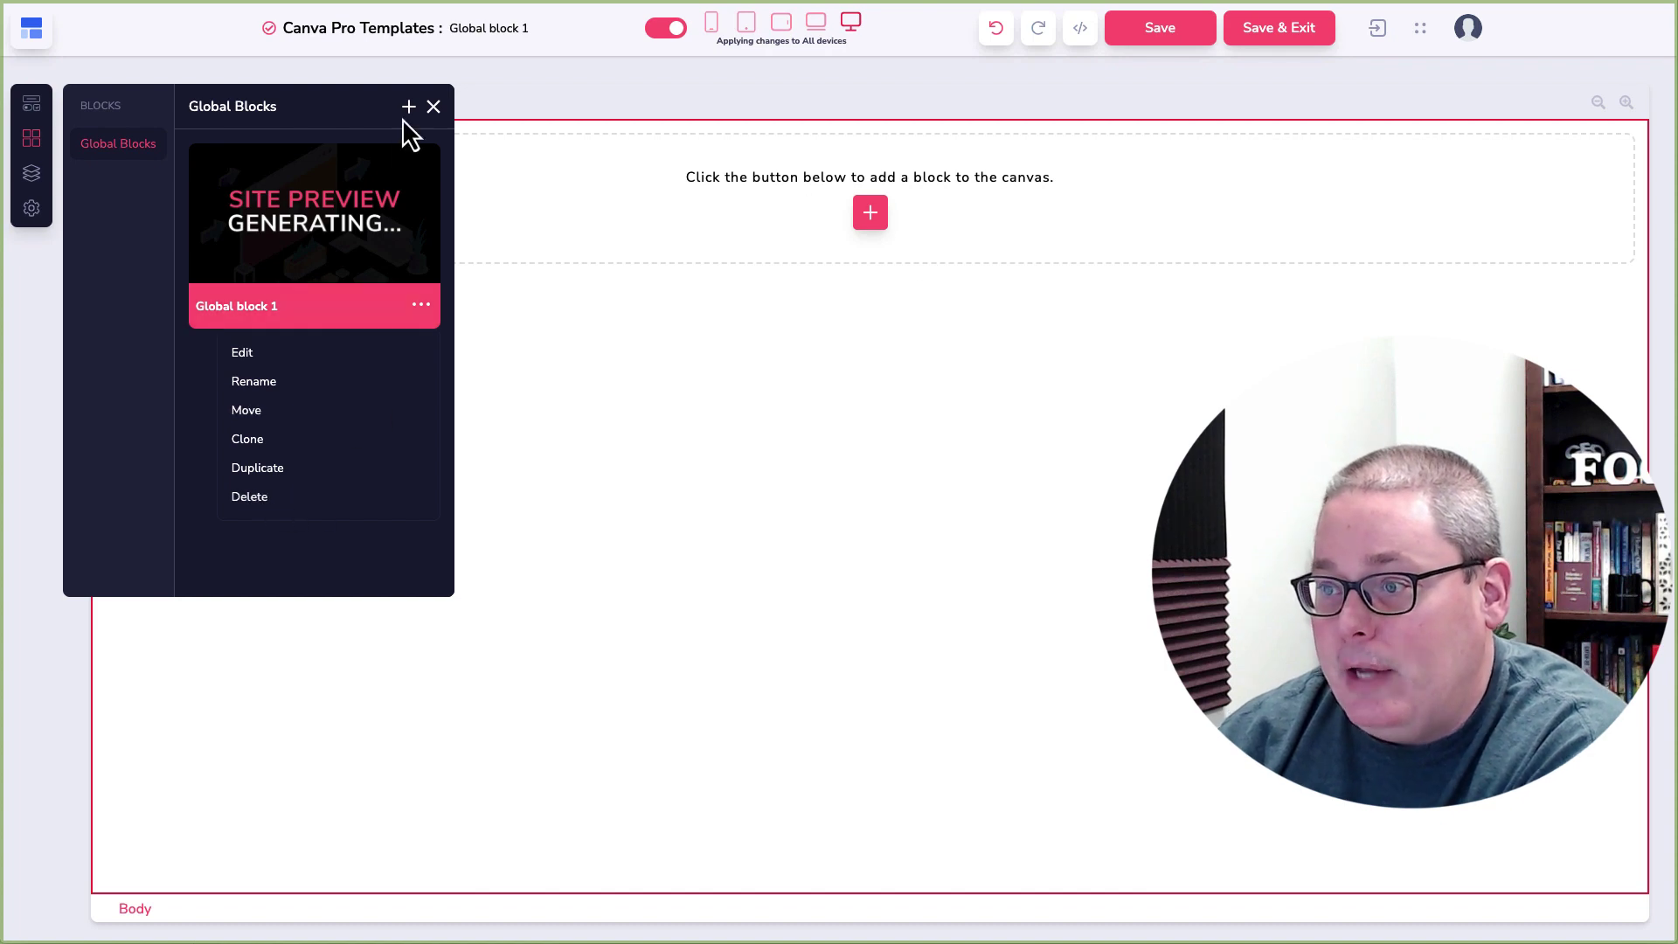
{"action": "left_click", "coordinate": [1283, 38]}
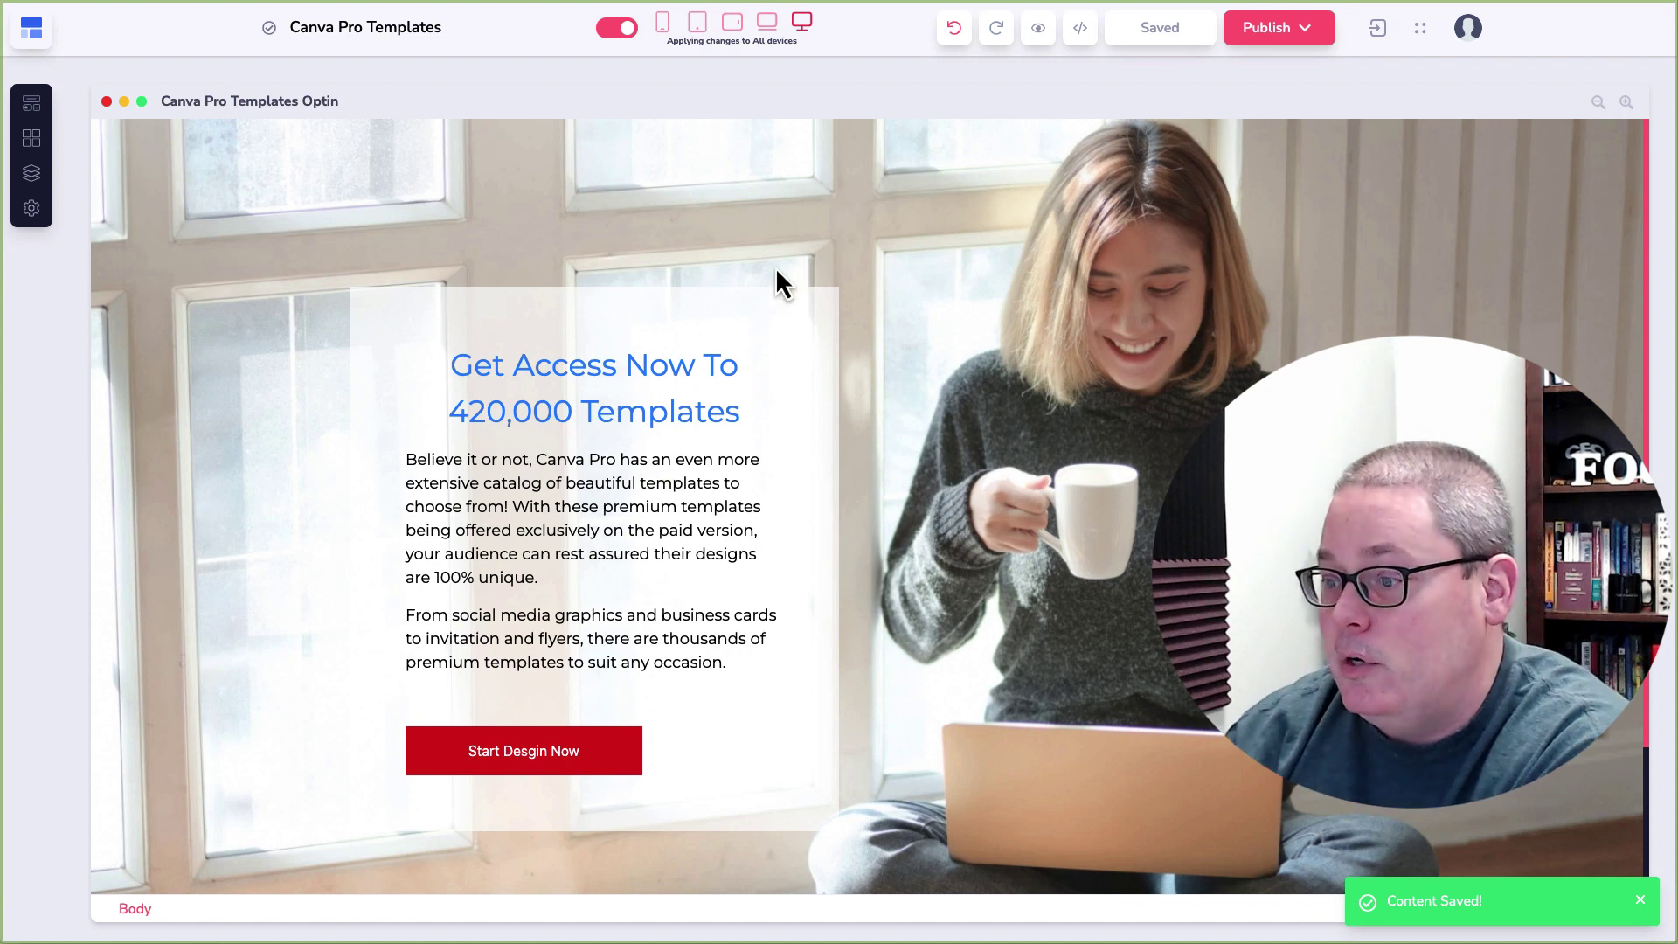
{"action": "left_click", "coordinate": [32, 140]}
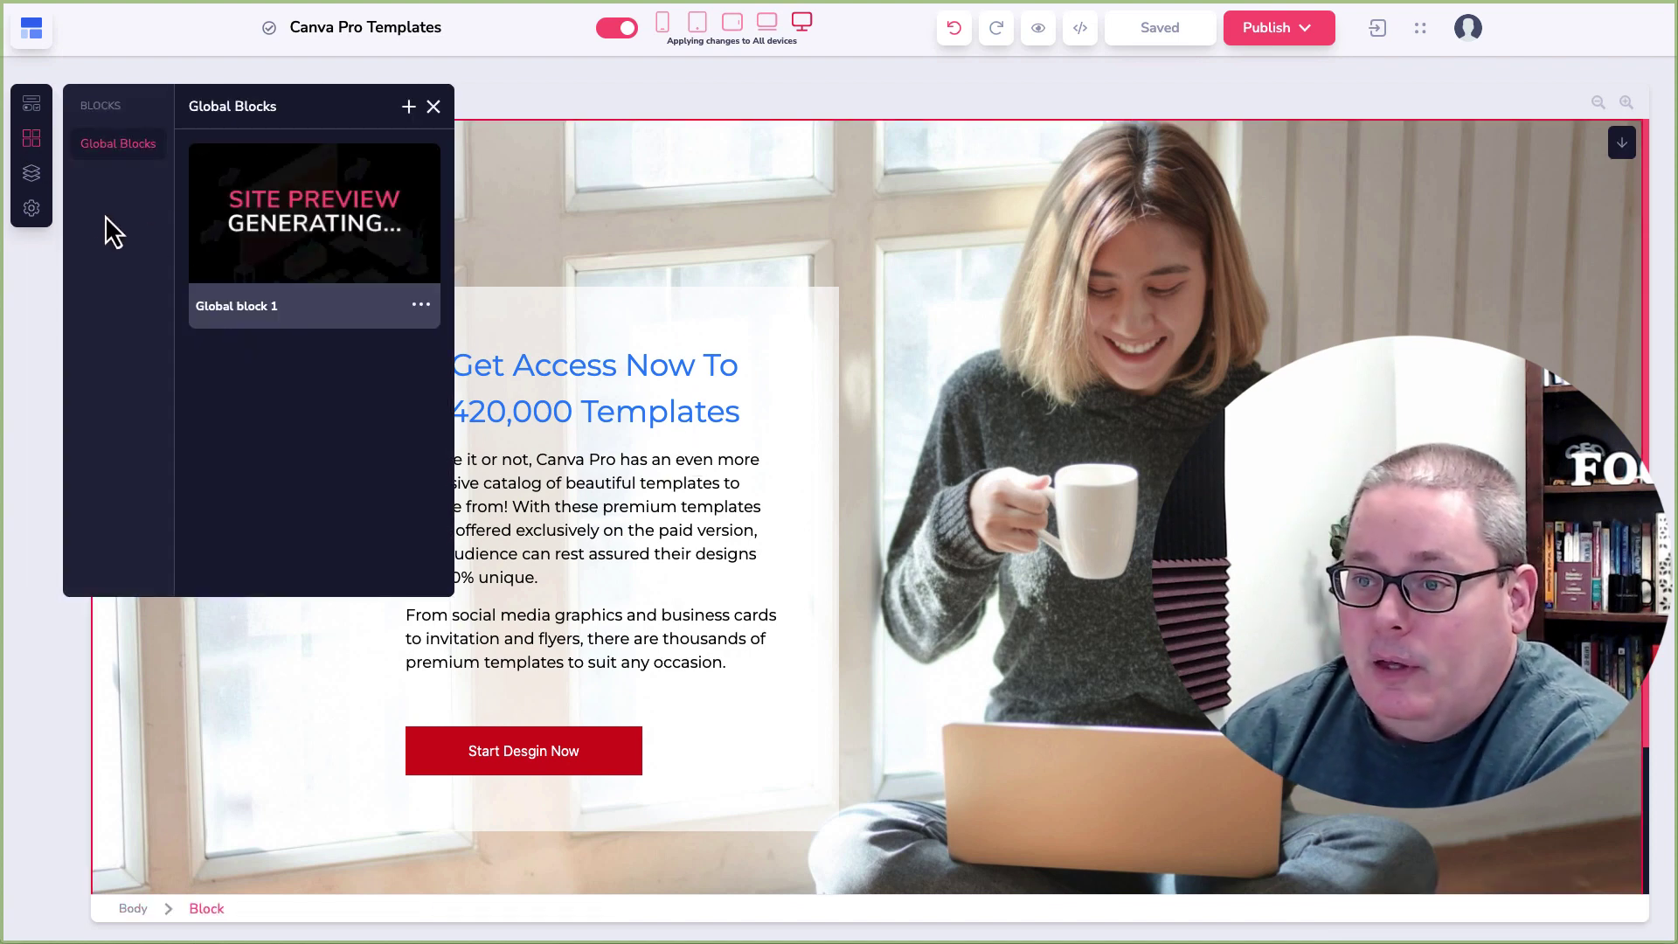
{"action": "left_click", "coordinate": [433, 108]}
{"action": "left_click", "coordinate": [32, 174]}
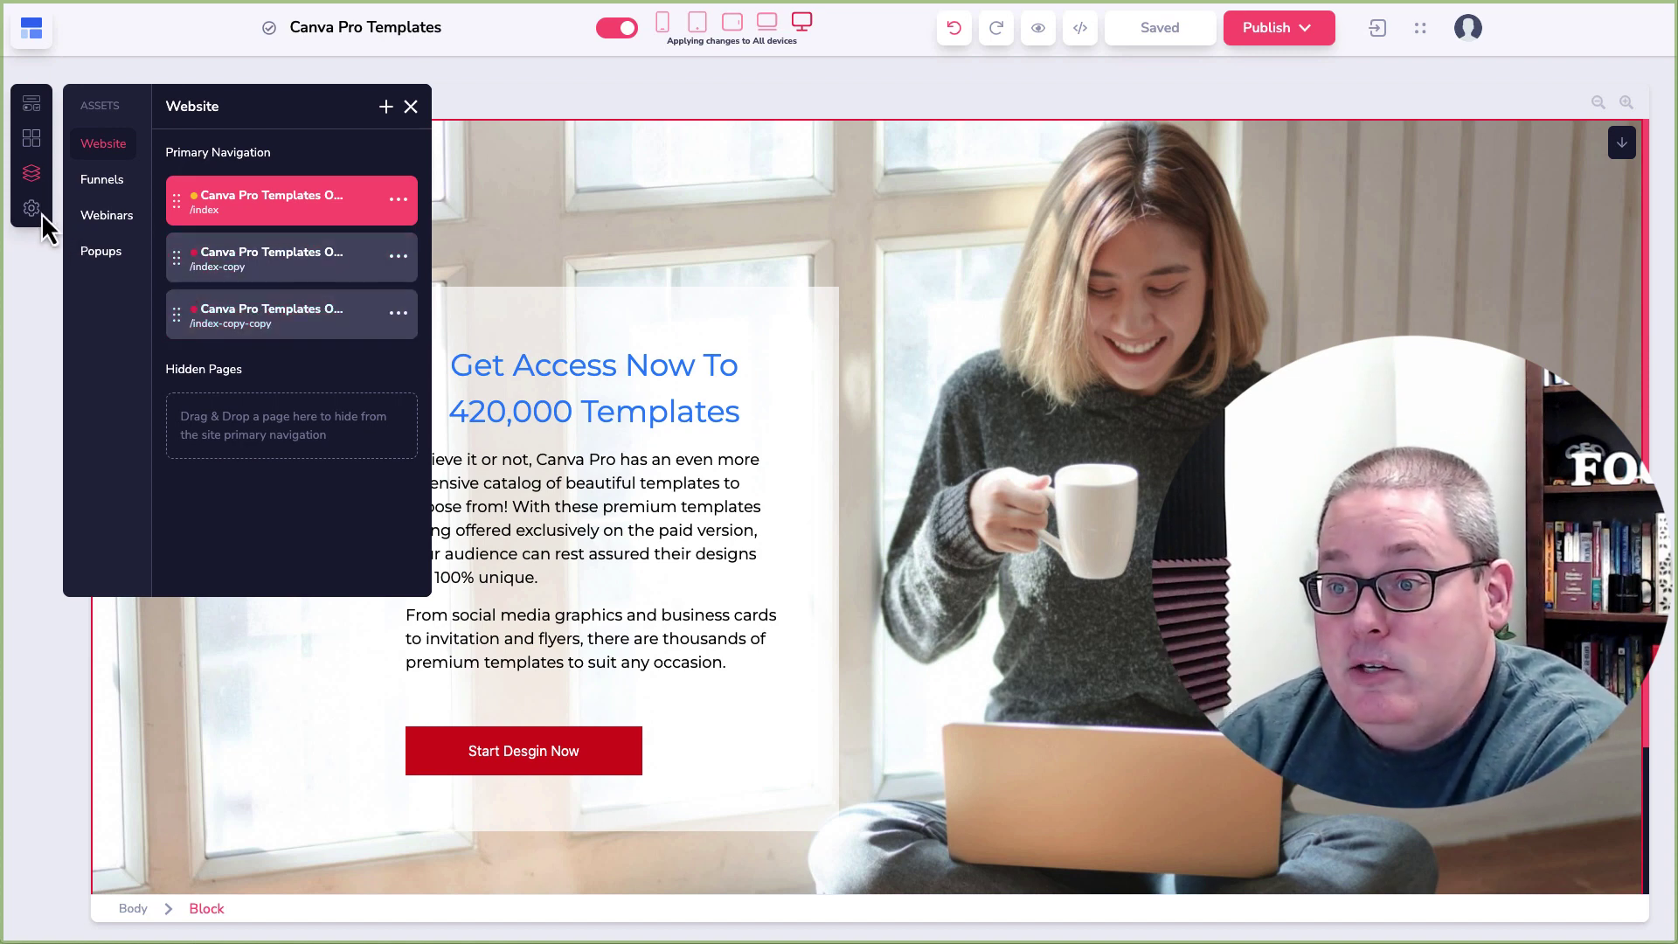
- Switch to the /index-copy-copy page and review its SEO, meta data, Open Graph and SEO score settings
{"action": "left_click", "coordinate": [259, 262]}
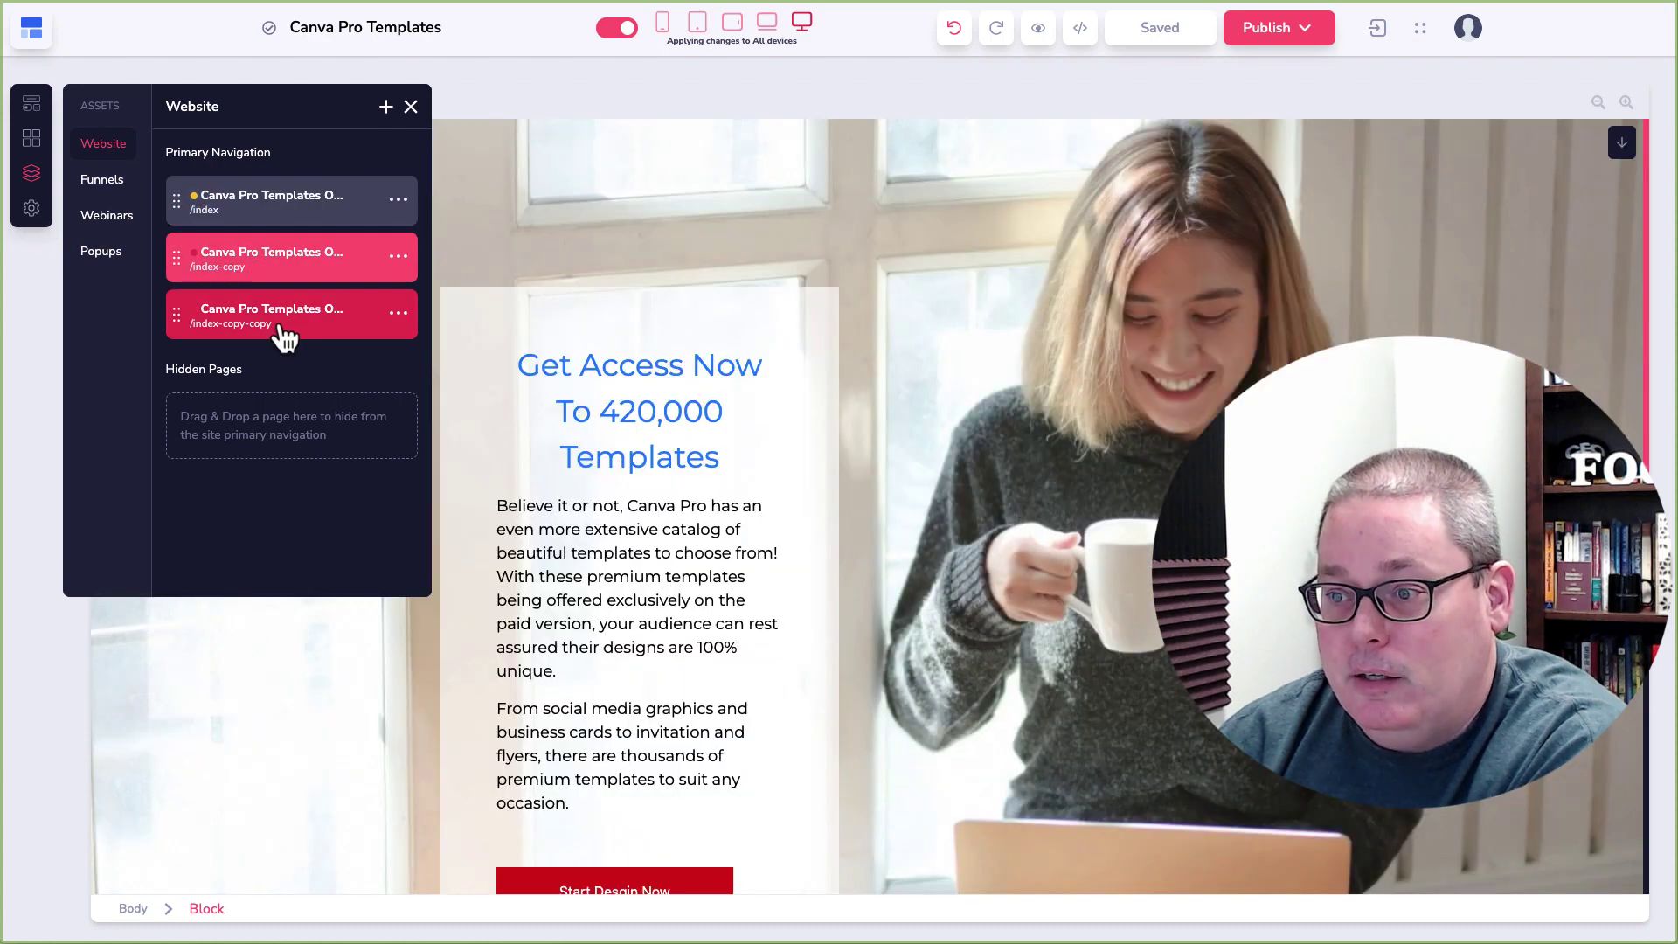
{"action": "left_click", "coordinate": [281, 332]}
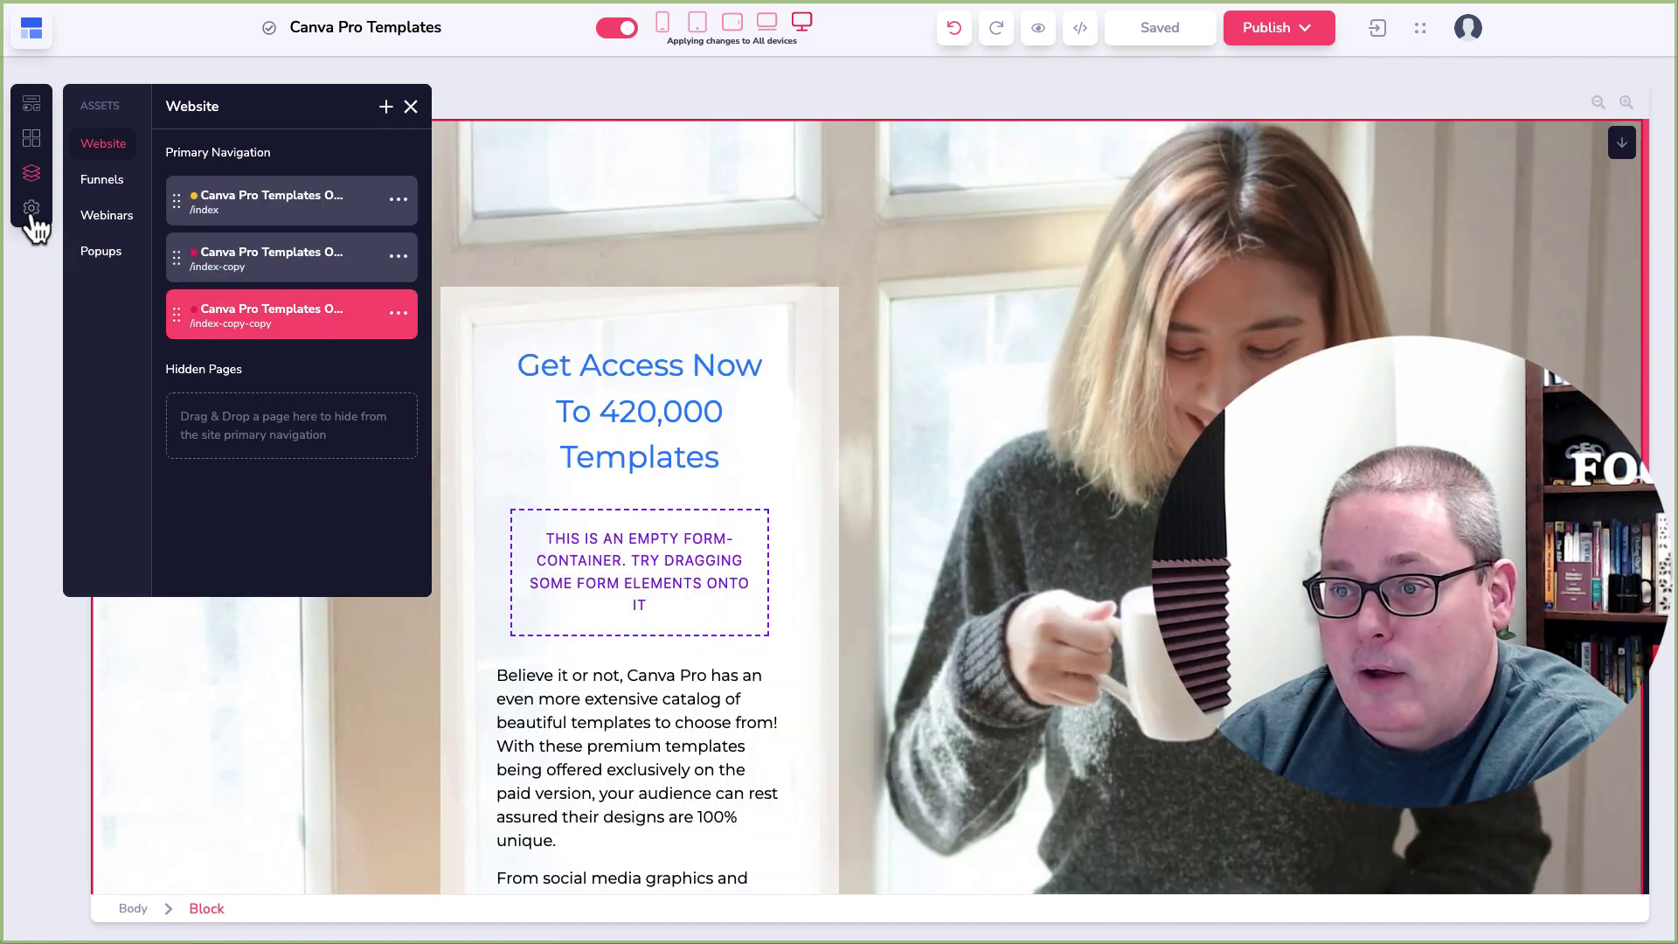
{"action": "left_click", "coordinate": [32, 210]}
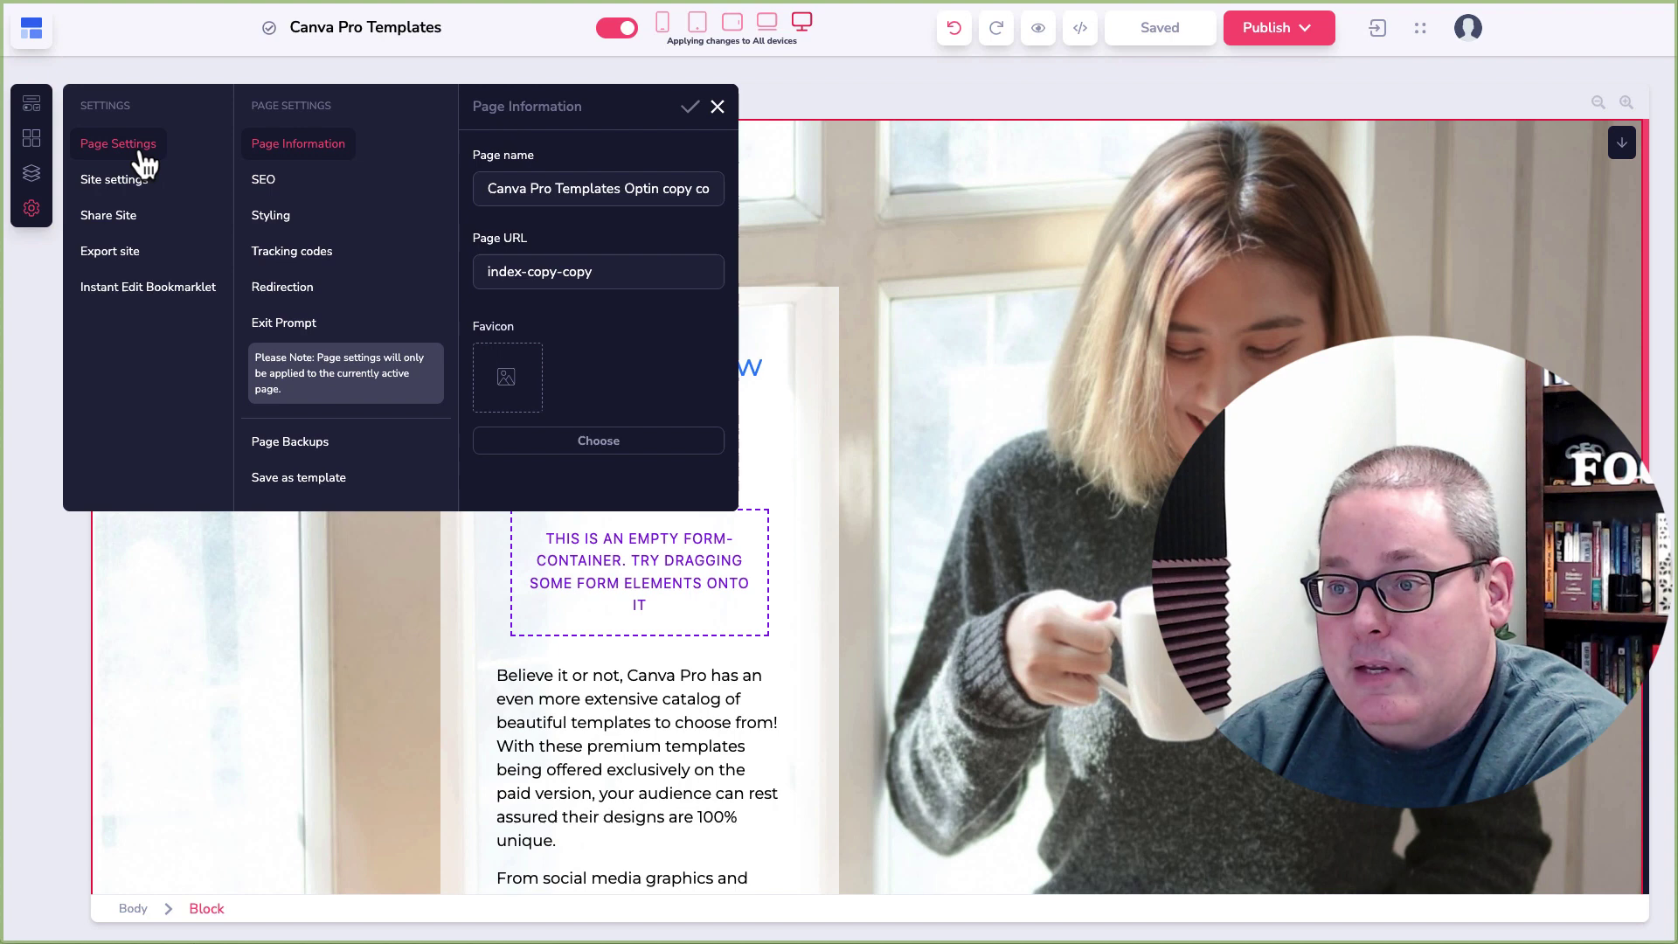
{"action": "left_click", "coordinate": [273, 184]}
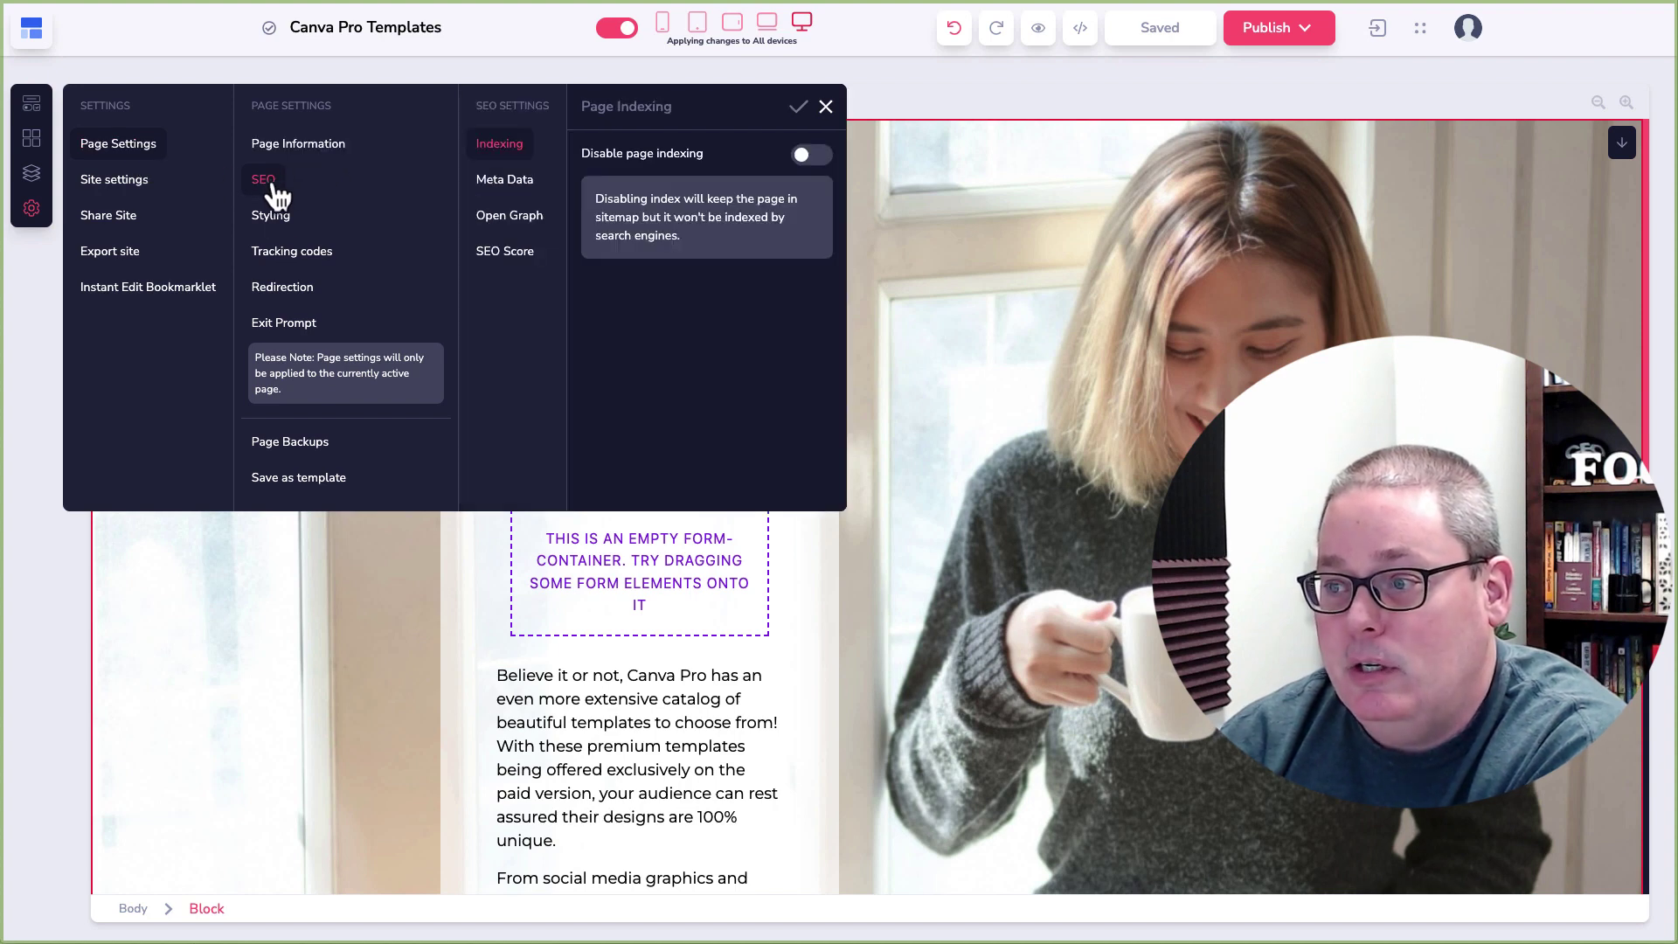
{"action": "left_click", "coordinate": [521, 182]}
{"action": "left_click", "coordinate": [524, 218]}
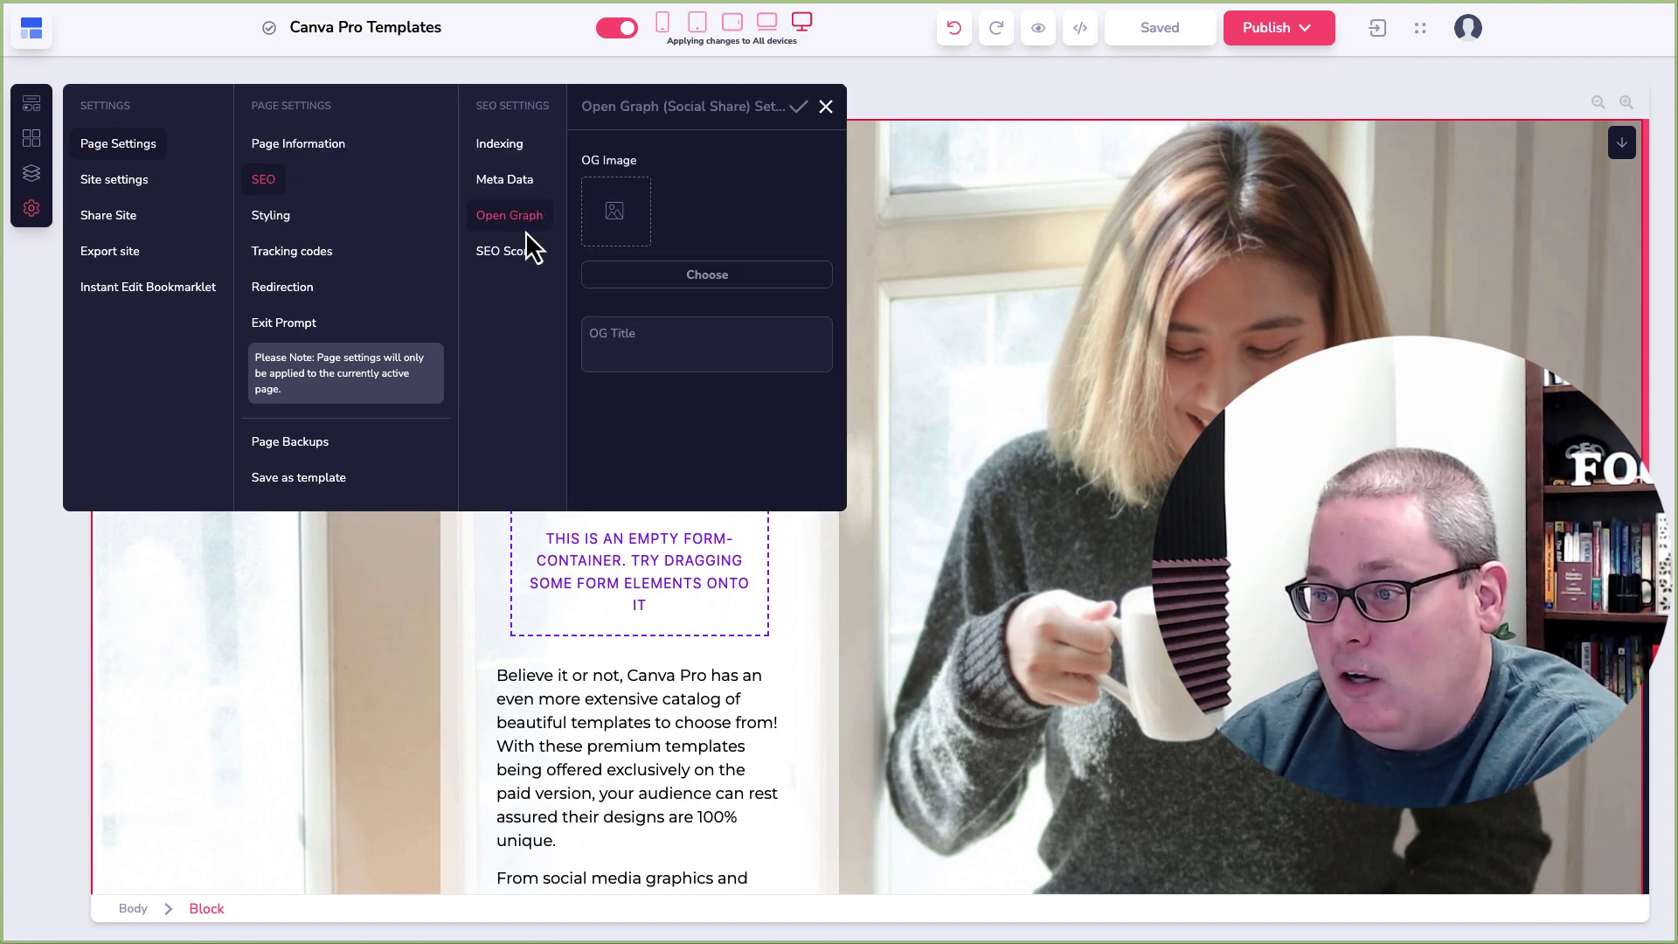
{"action": "left_click", "coordinate": [518, 253]}
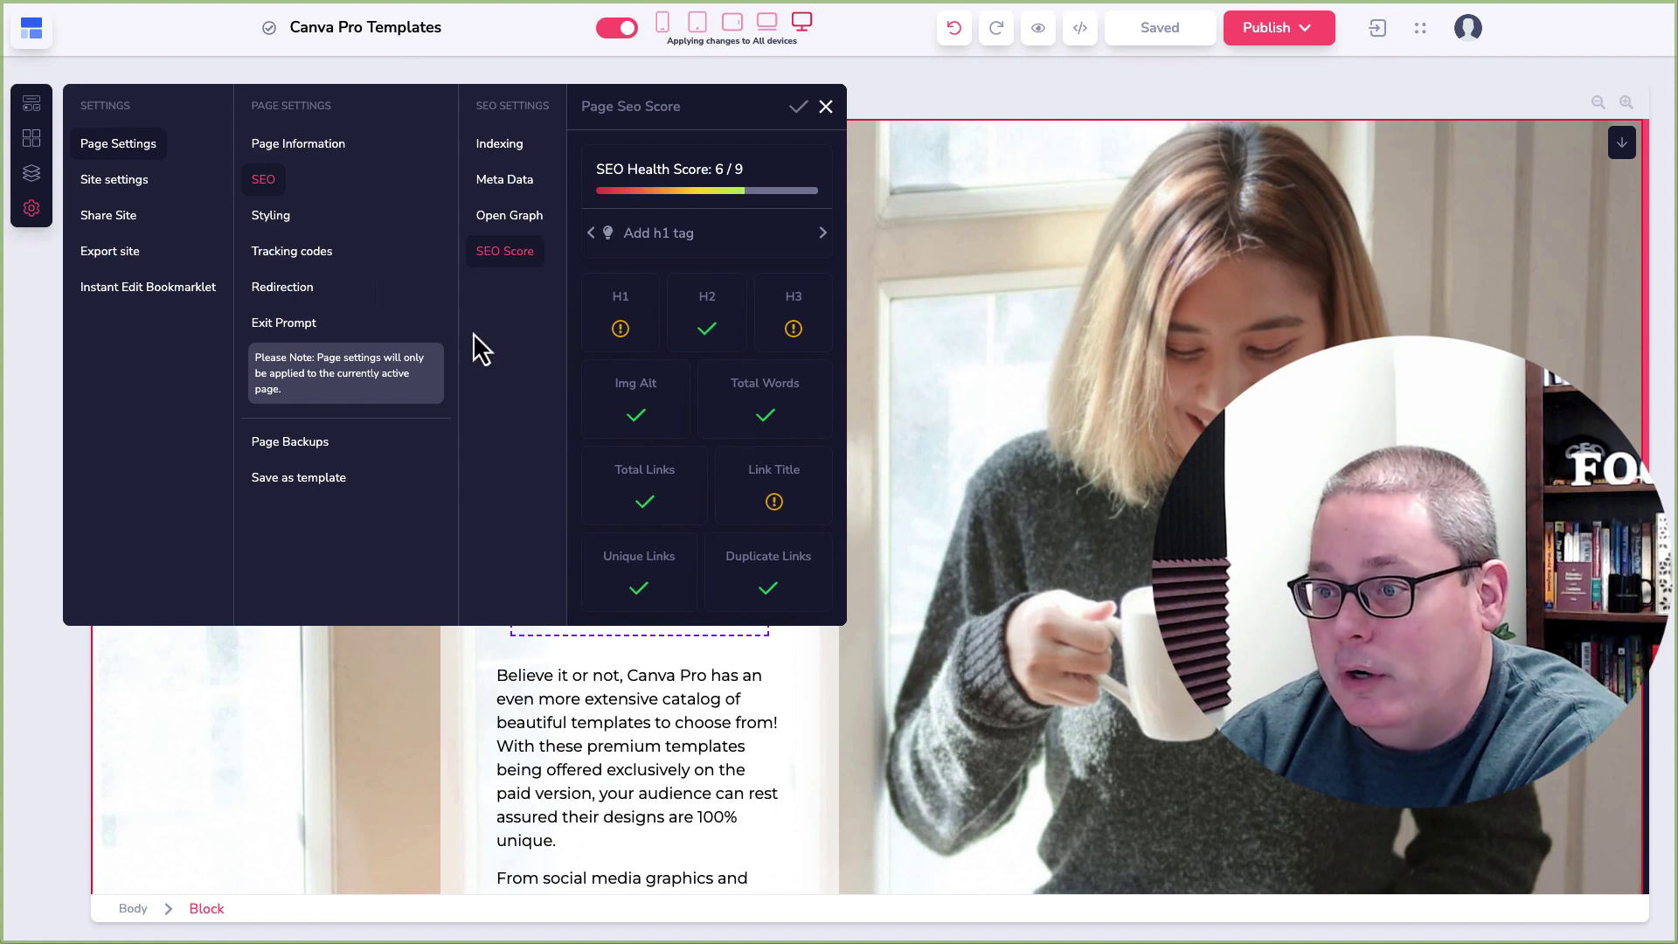
- Browse the page styling fonts without choosing one, then bring up the empty head and body tracking codes
{"action": "left_click", "coordinate": [272, 218]}
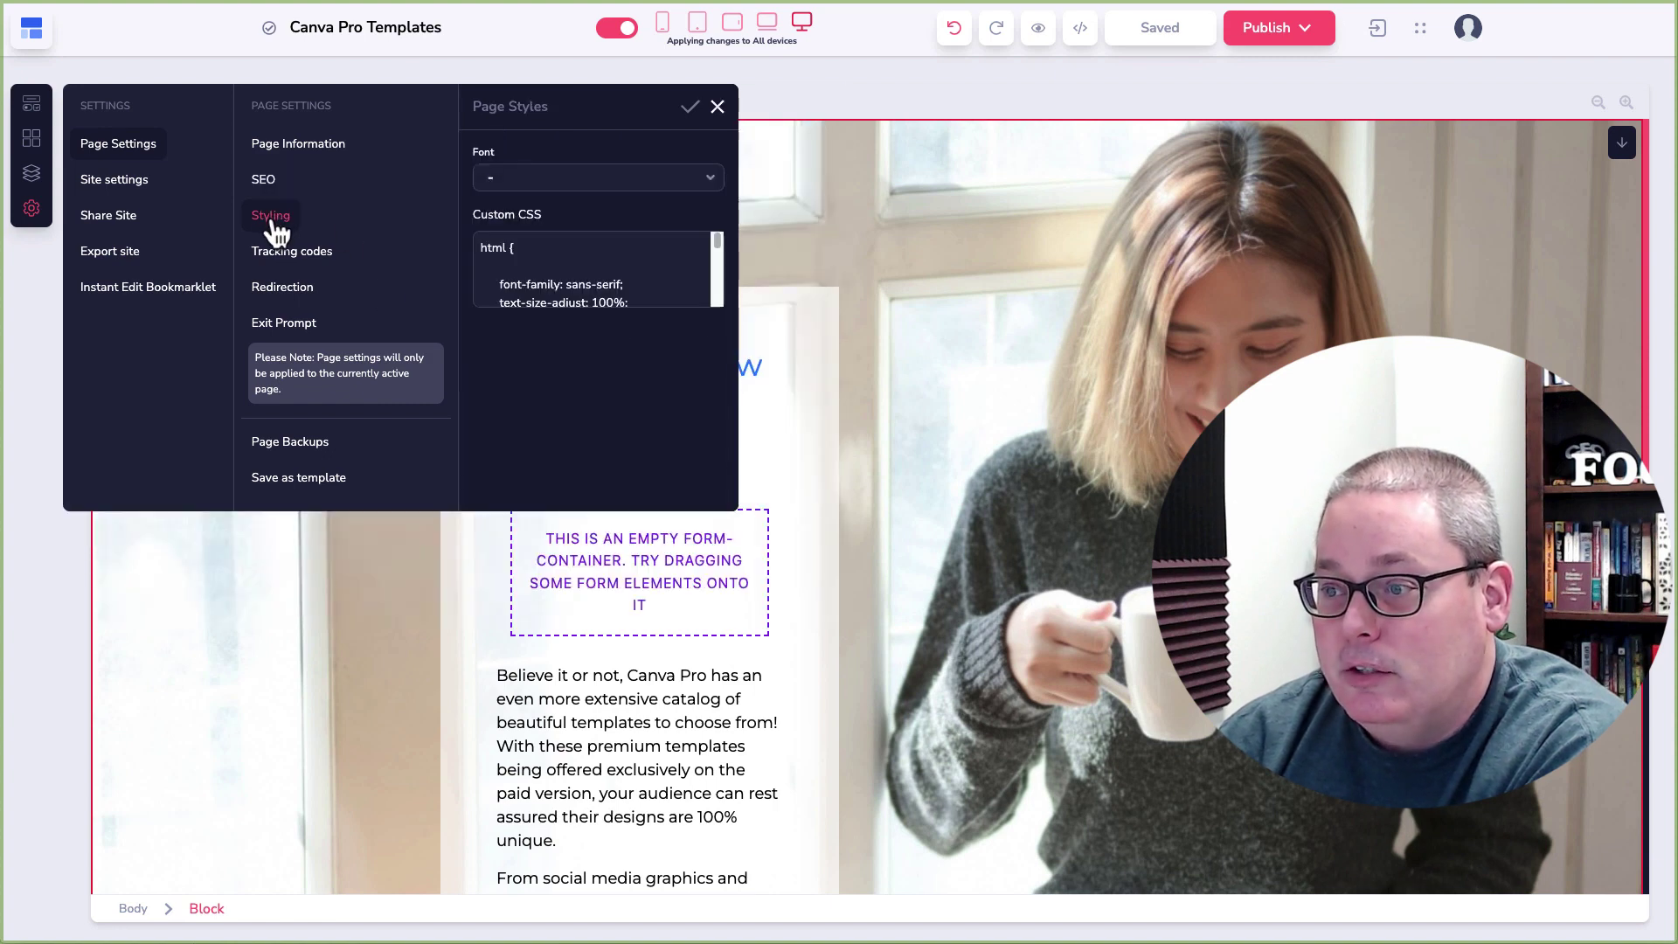
{"action": "left_click", "coordinate": [573, 183]}
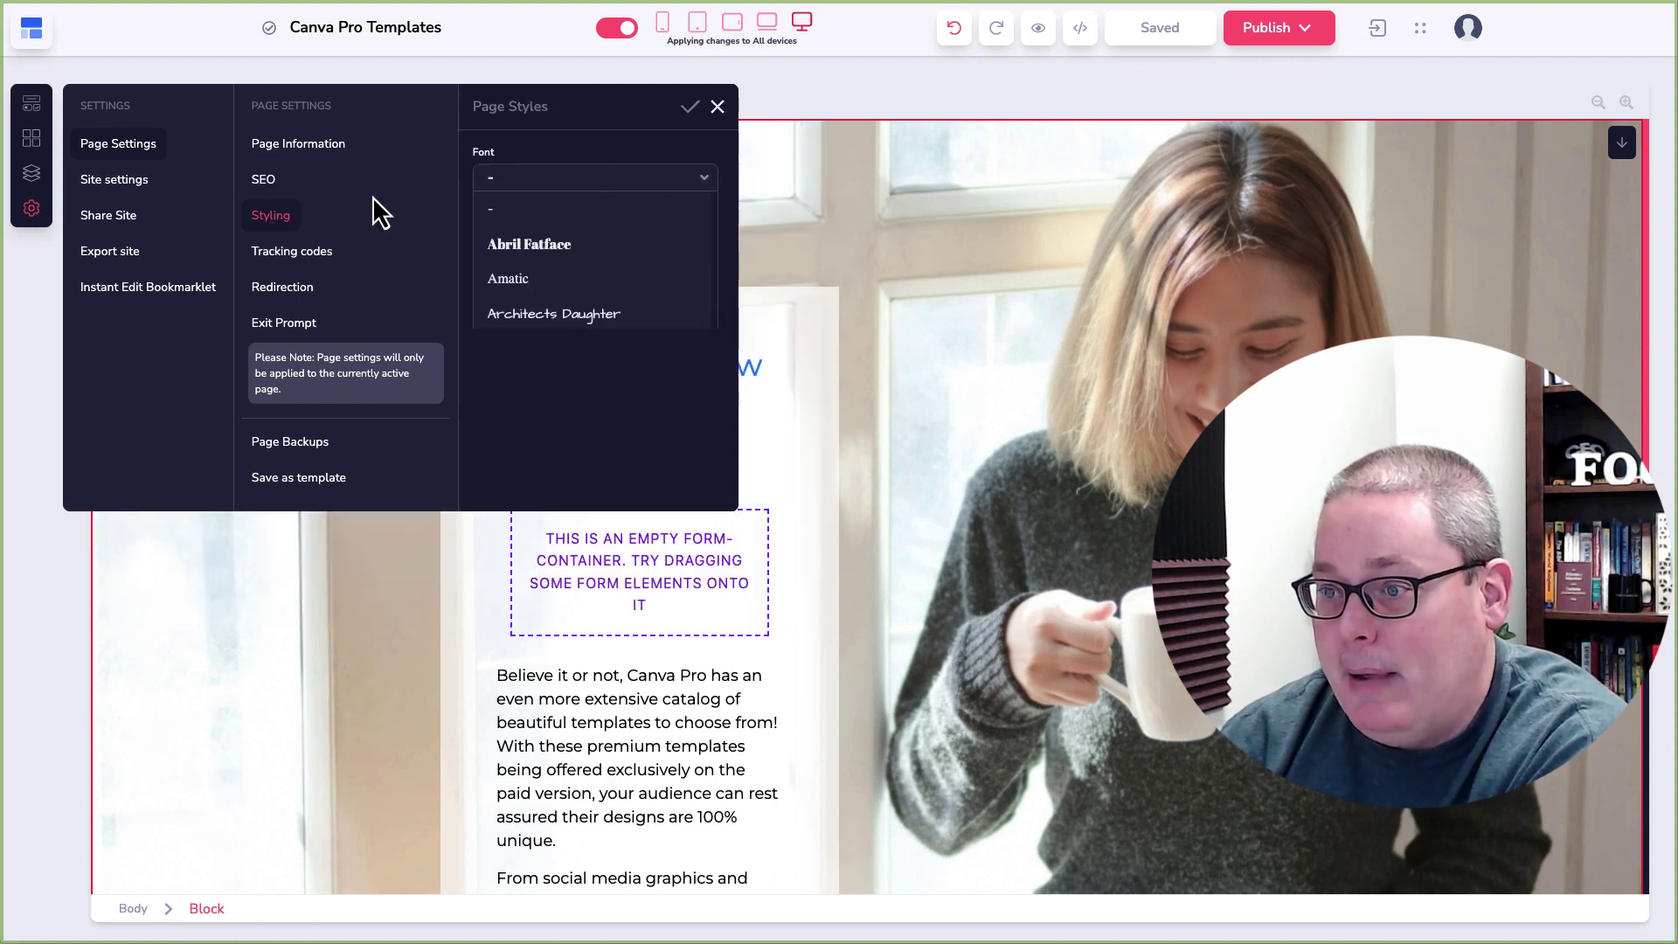
{"action": "left_click", "coordinate": [683, 150]}
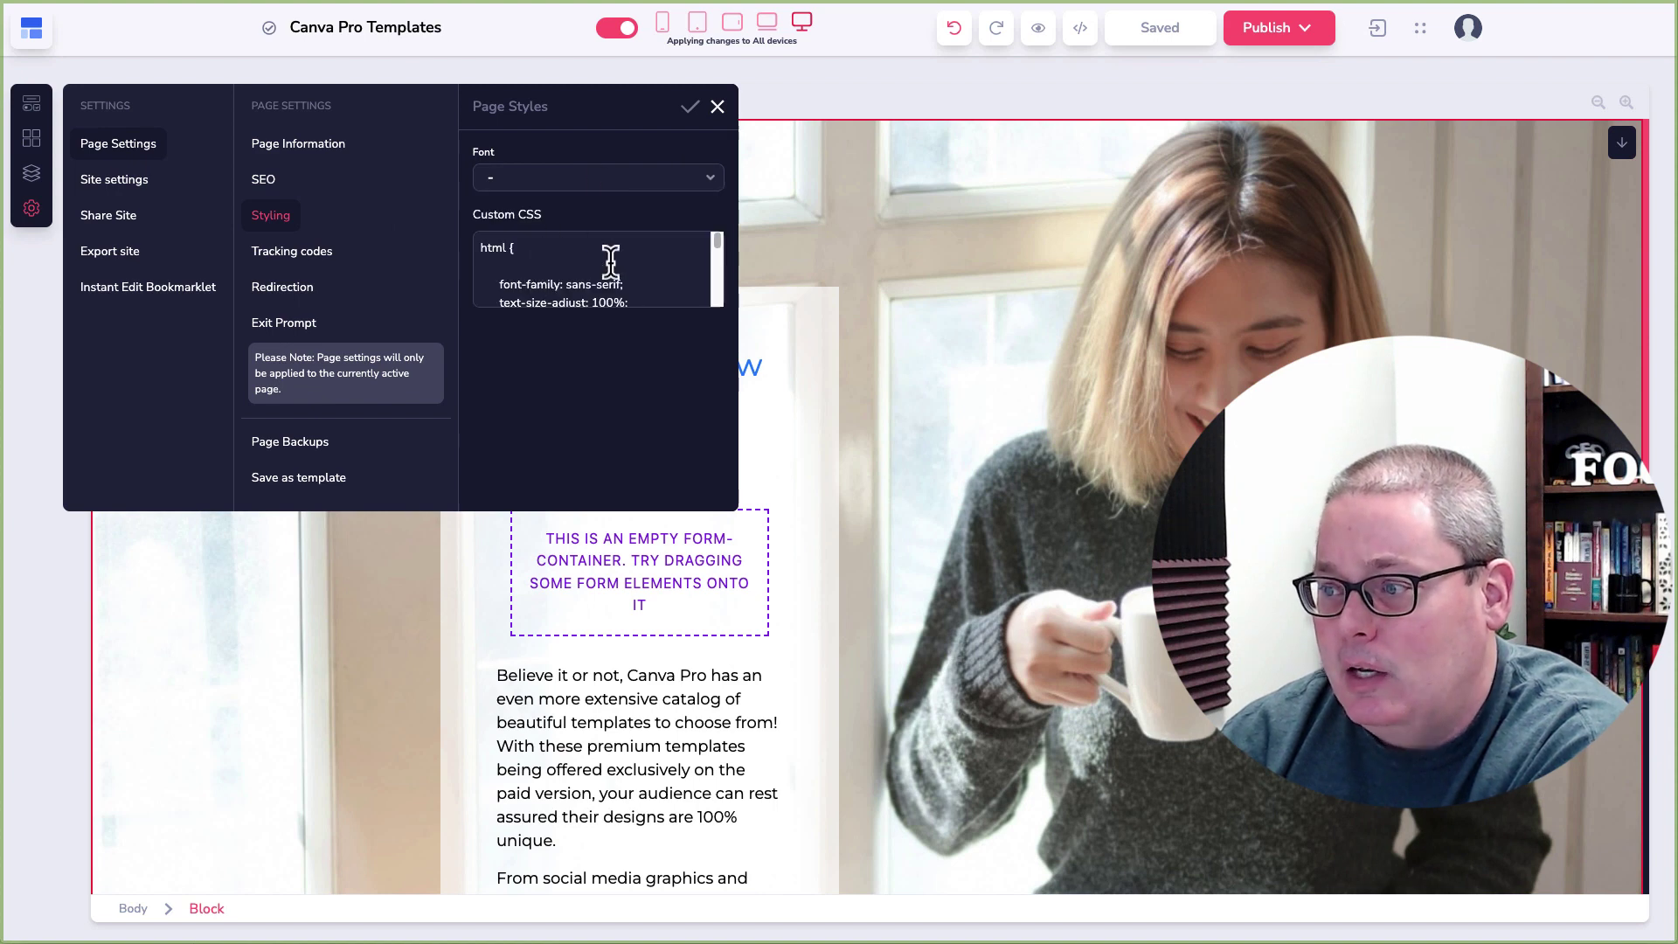
{"action": "scroll", "coordinate": [612, 266], "scroll_direction": "down", "scroll_amount": 5}
{"action": "scroll", "coordinate": [603, 267], "scroll_direction": "up", "scroll_amount": 5}
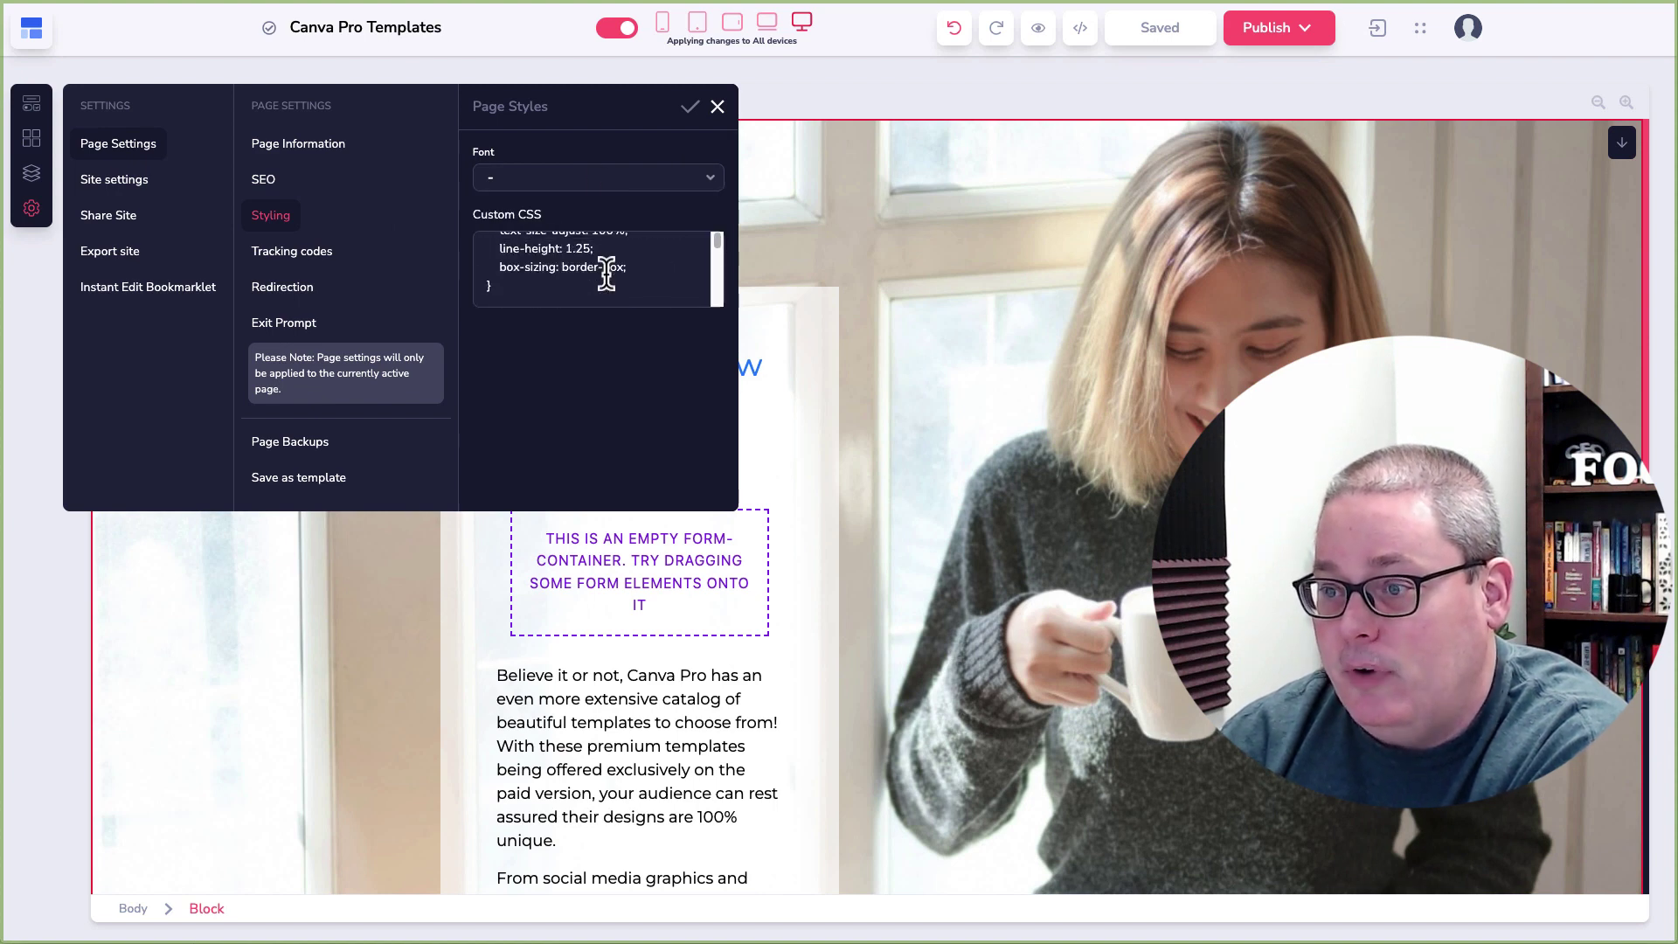
{"action": "left_click", "coordinate": [290, 252]}
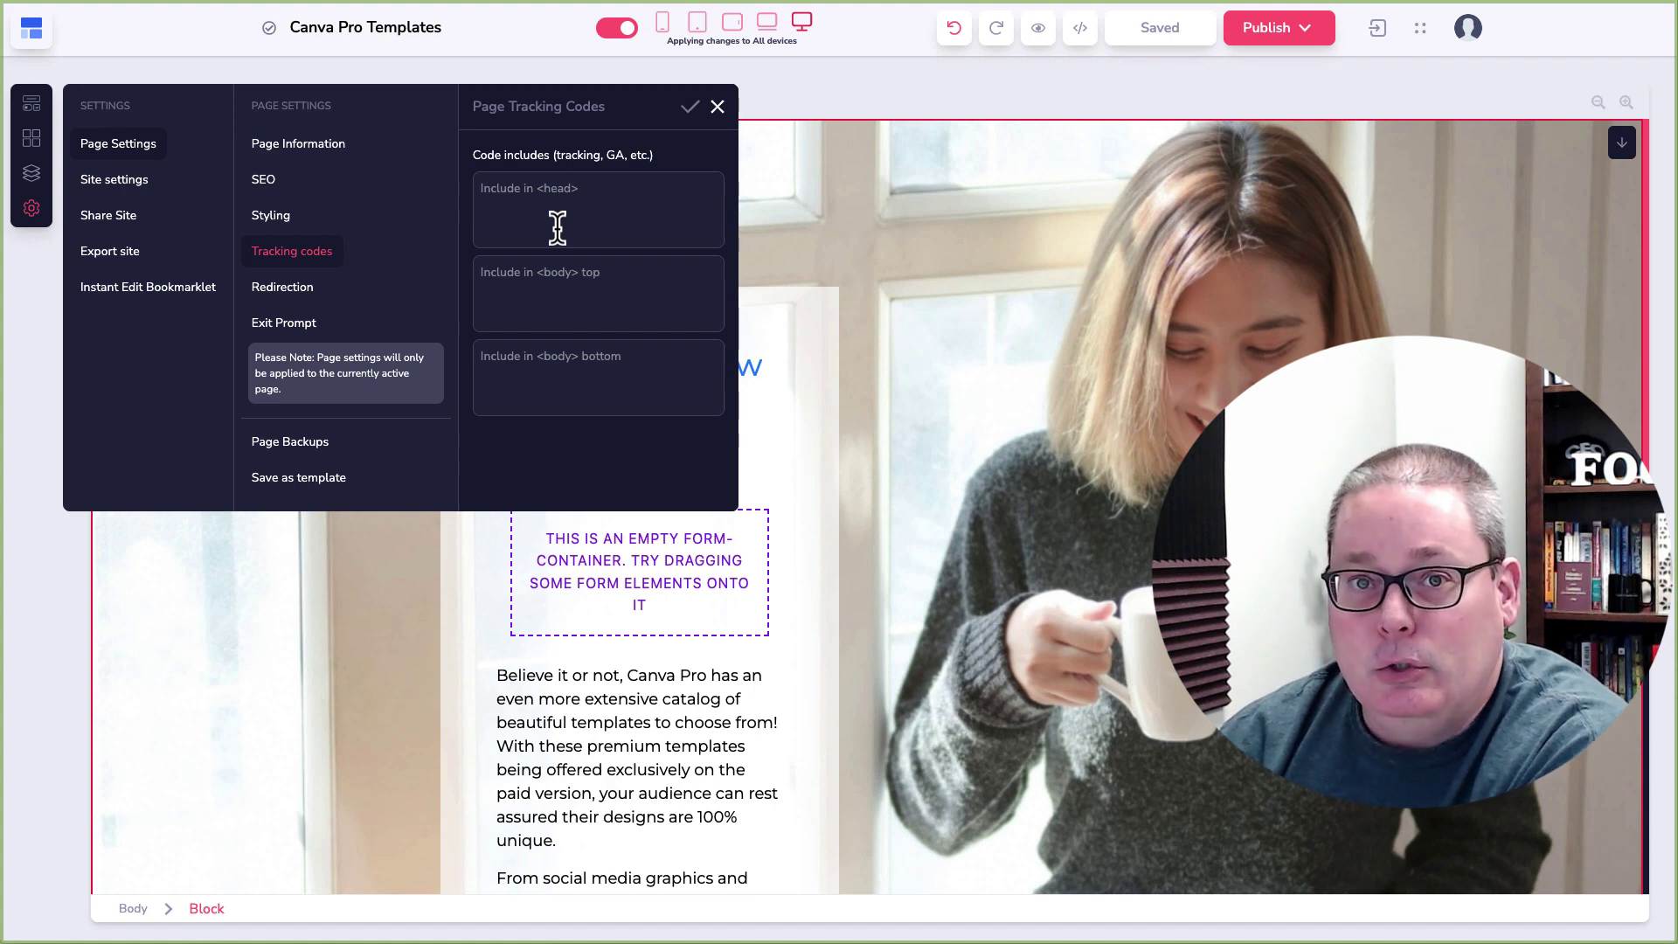
- Enable page redirection with Internal Pages as the redirect type, leaving the target page unselected
{"action": "left_click", "coordinate": [310, 299]}
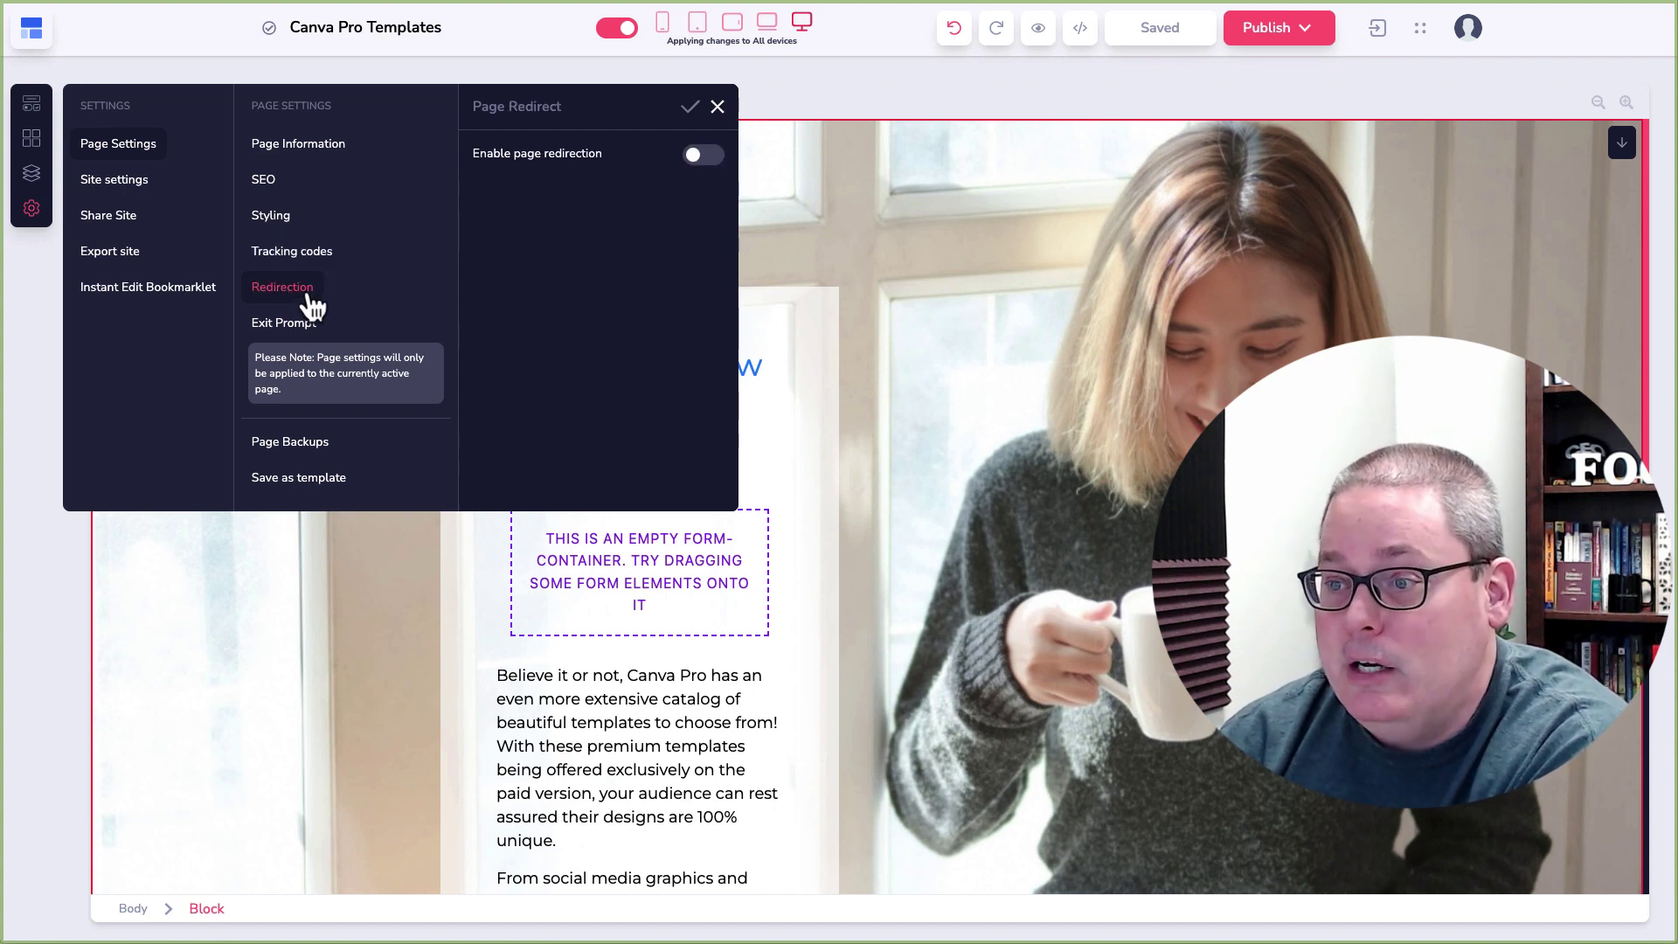
{"action": "left_click", "coordinate": [704, 156]}
{"action": "left_click", "coordinate": [638, 194]}
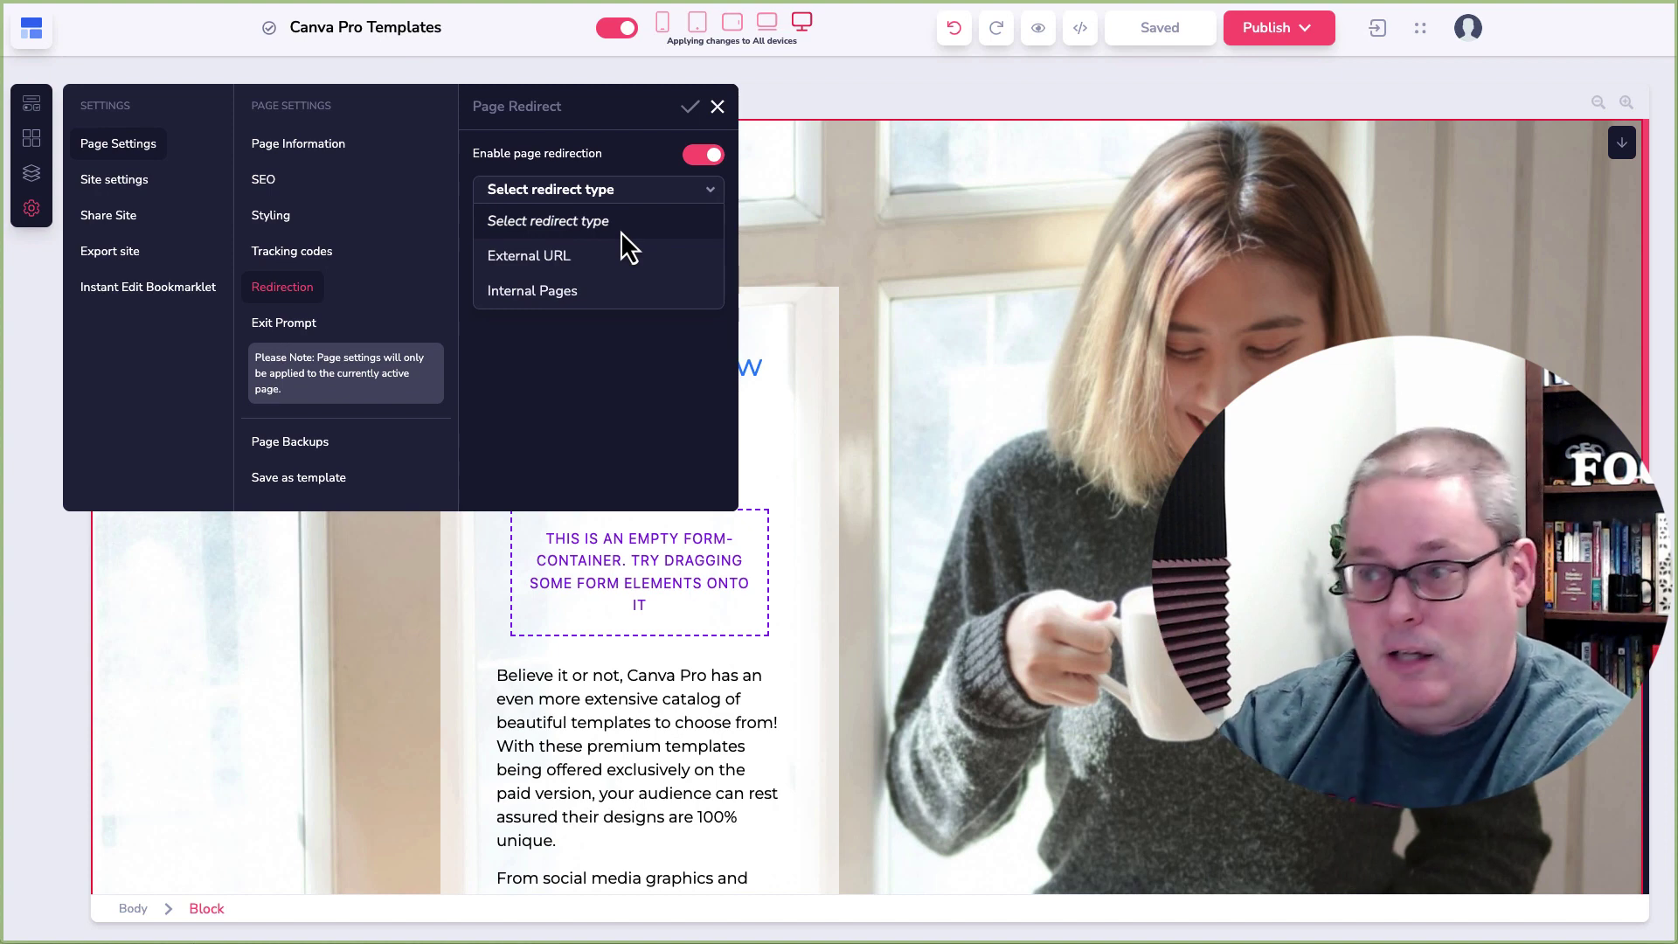
{"action": "left_click", "coordinate": [624, 257]}
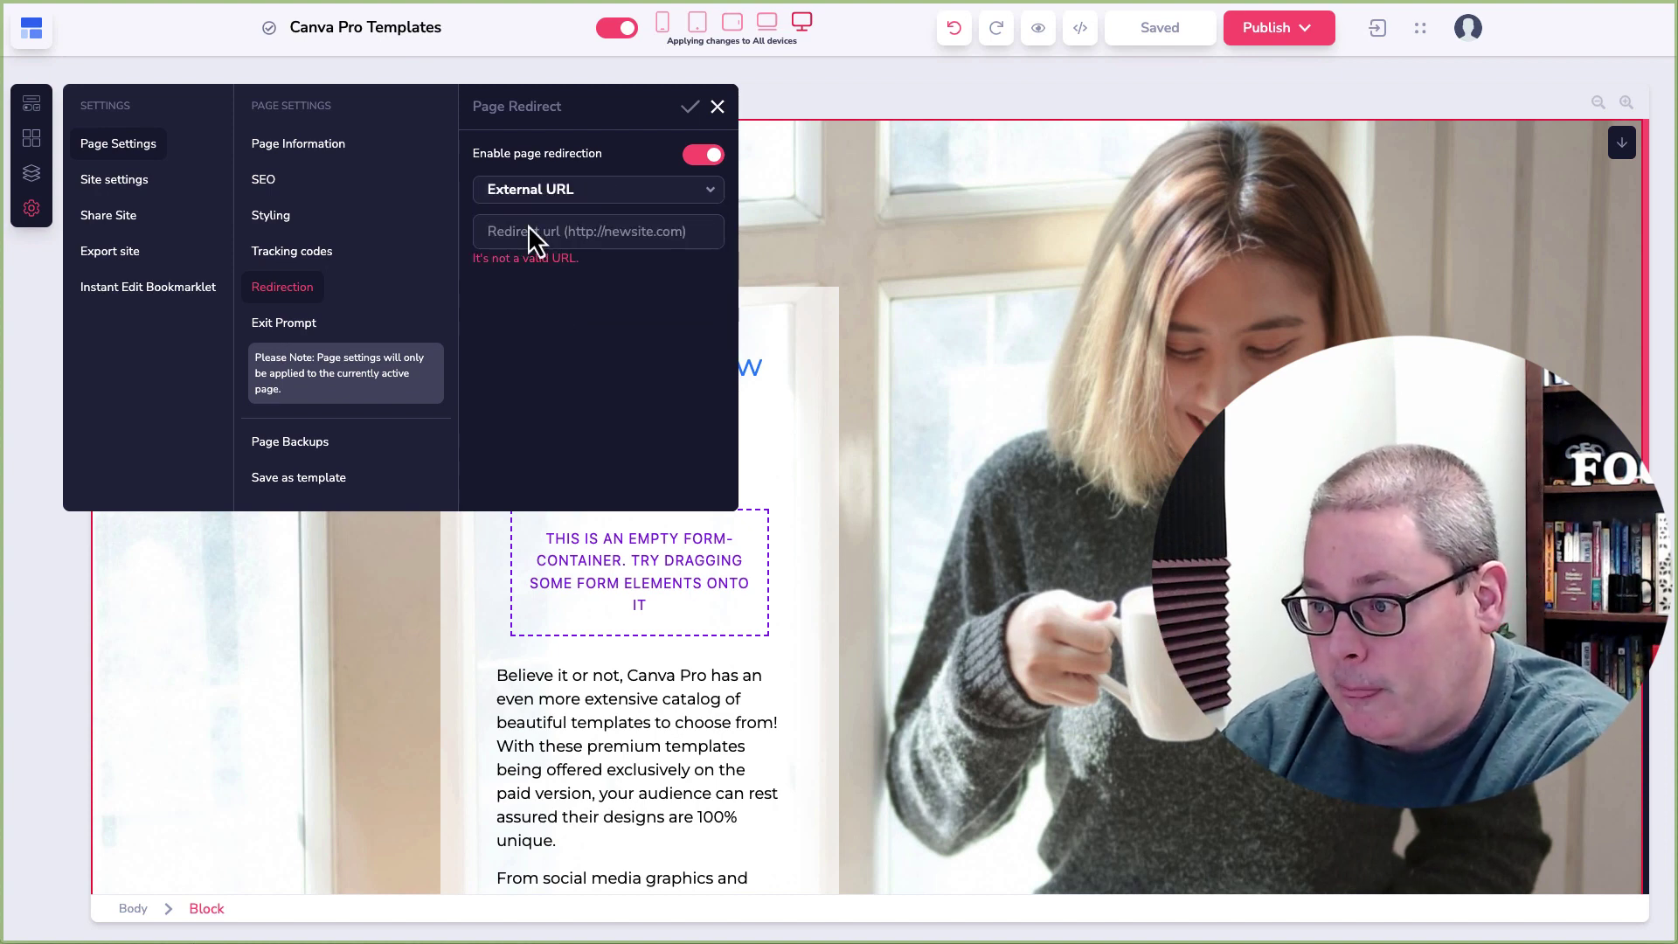
{"action": "left_click", "coordinate": [572, 207]}
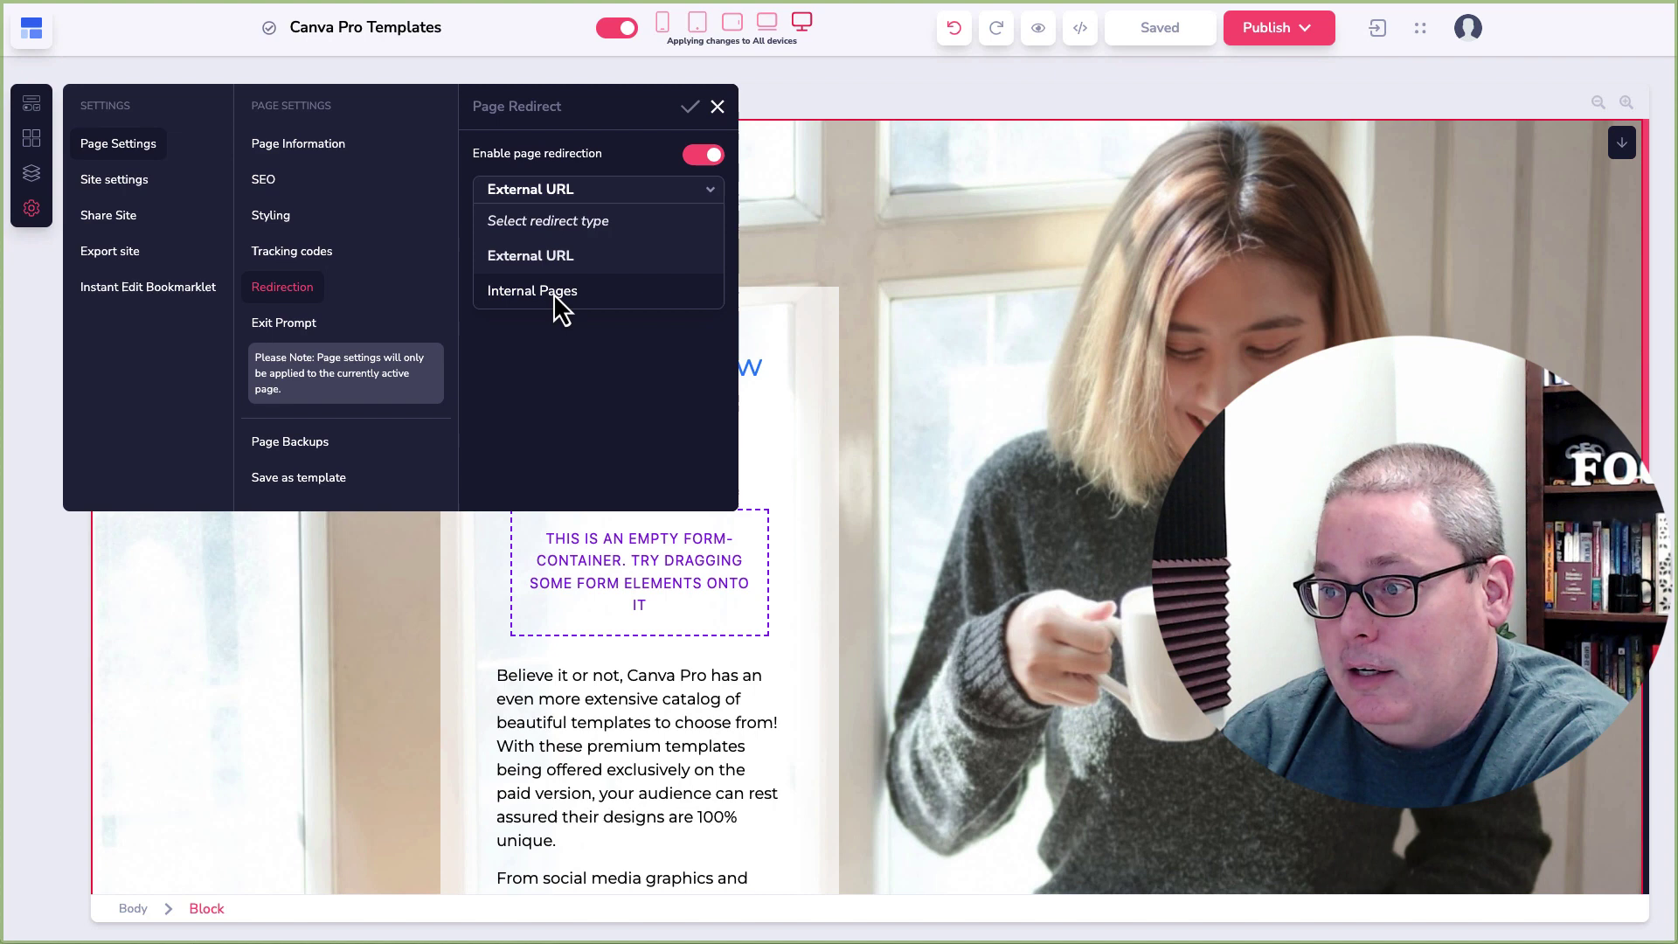
{"action": "left_click", "coordinate": [561, 297]}
{"action": "left_click", "coordinate": [569, 232]}
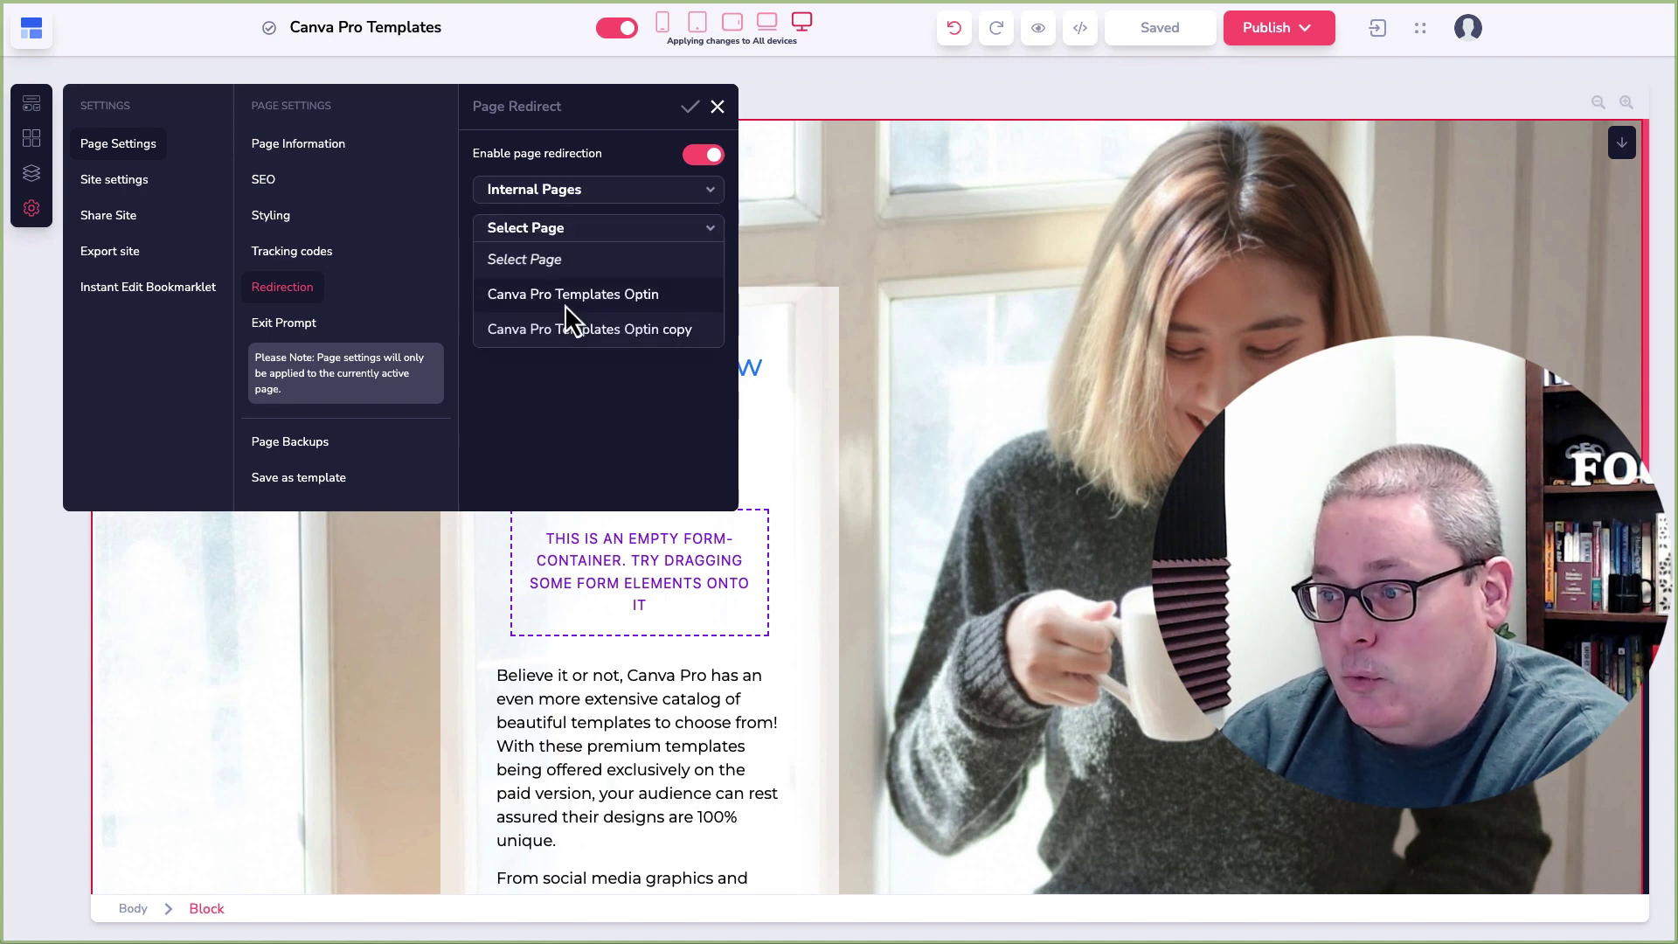
{"action": "left_click", "coordinate": [595, 144]}
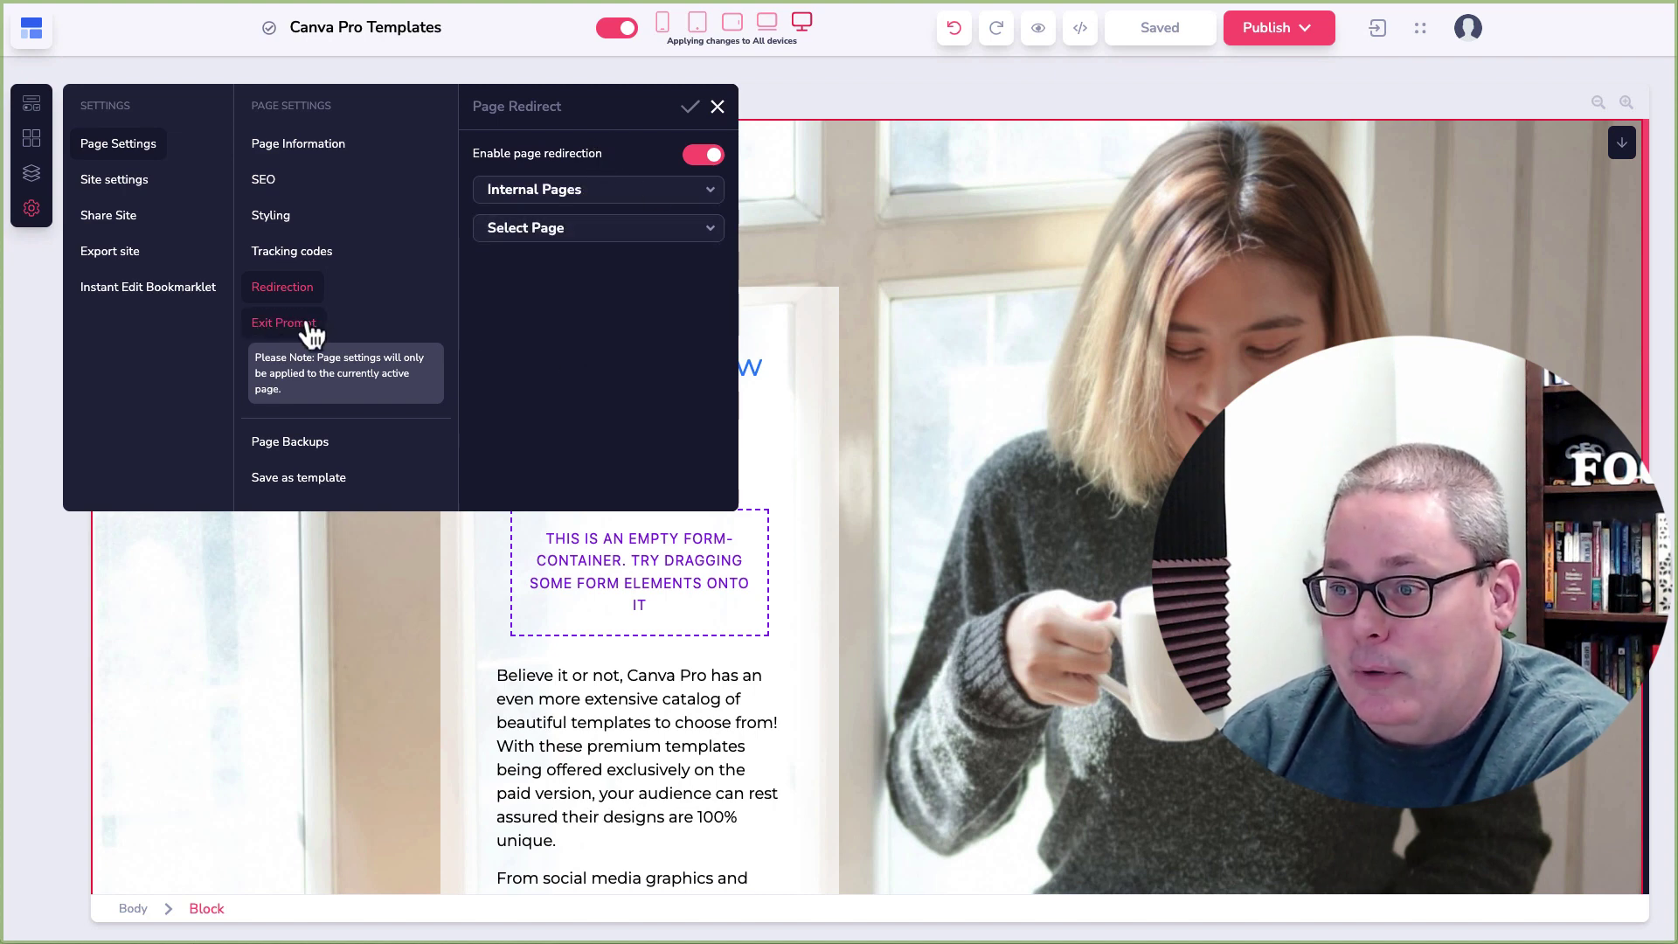
- Toggle Exit Prompt on and back off, disable page redirection, and view Page Backups with no revisions
{"action": "left_click", "coordinate": [310, 321]}
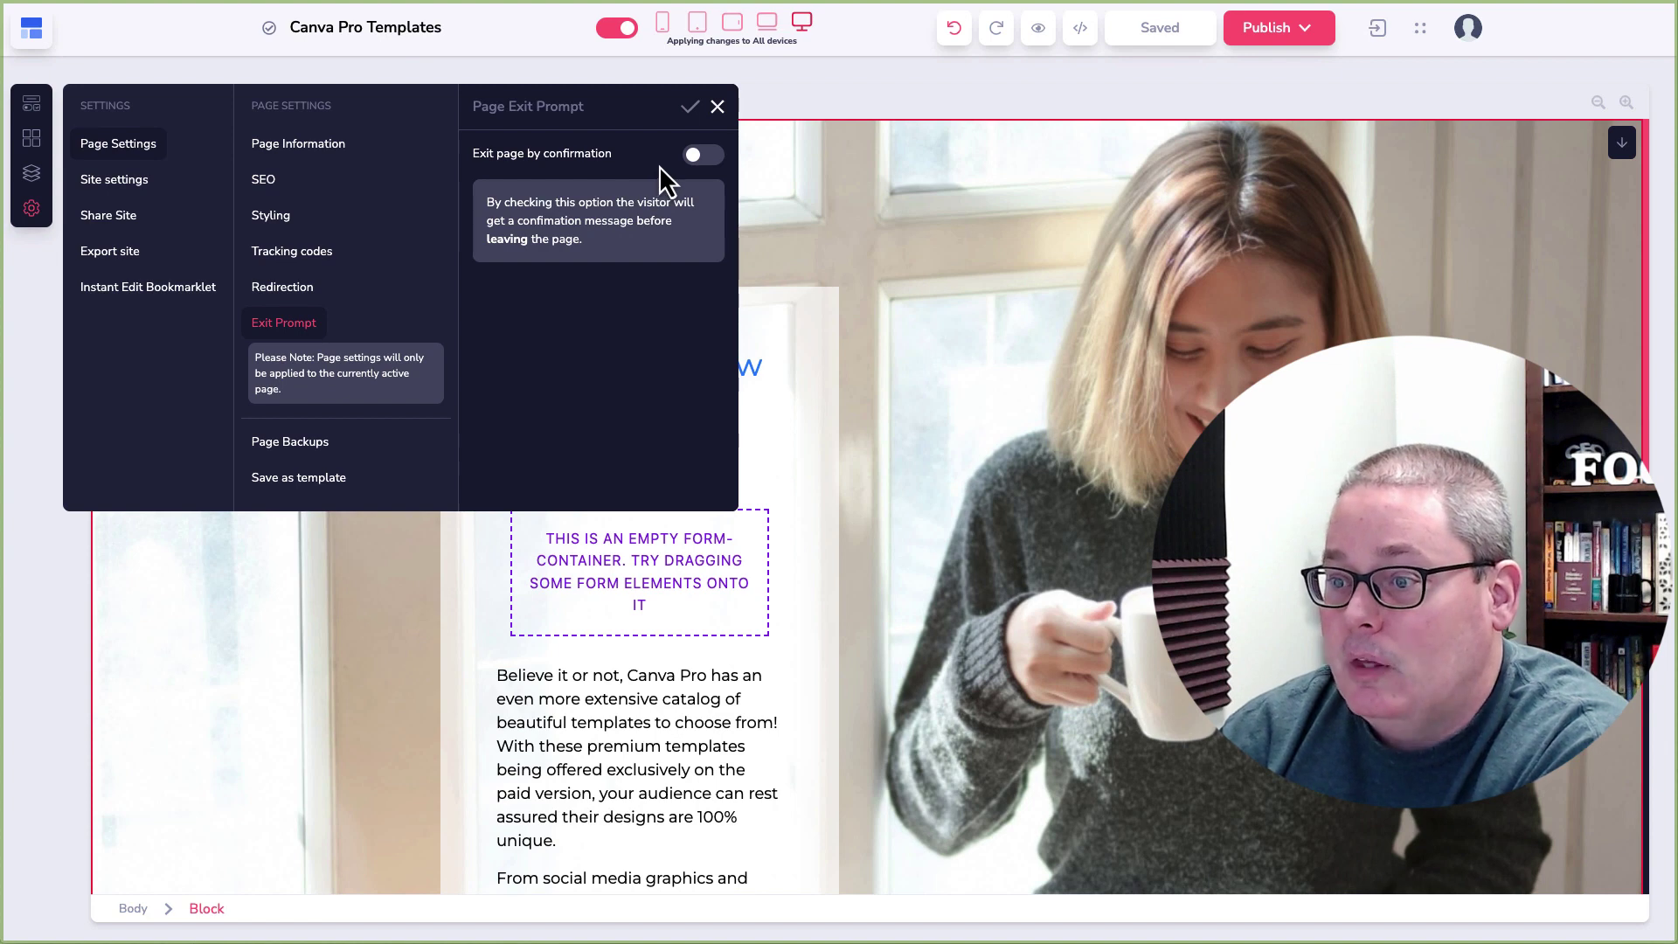
{"action": "left_click", "coordinate": [695, 157]}
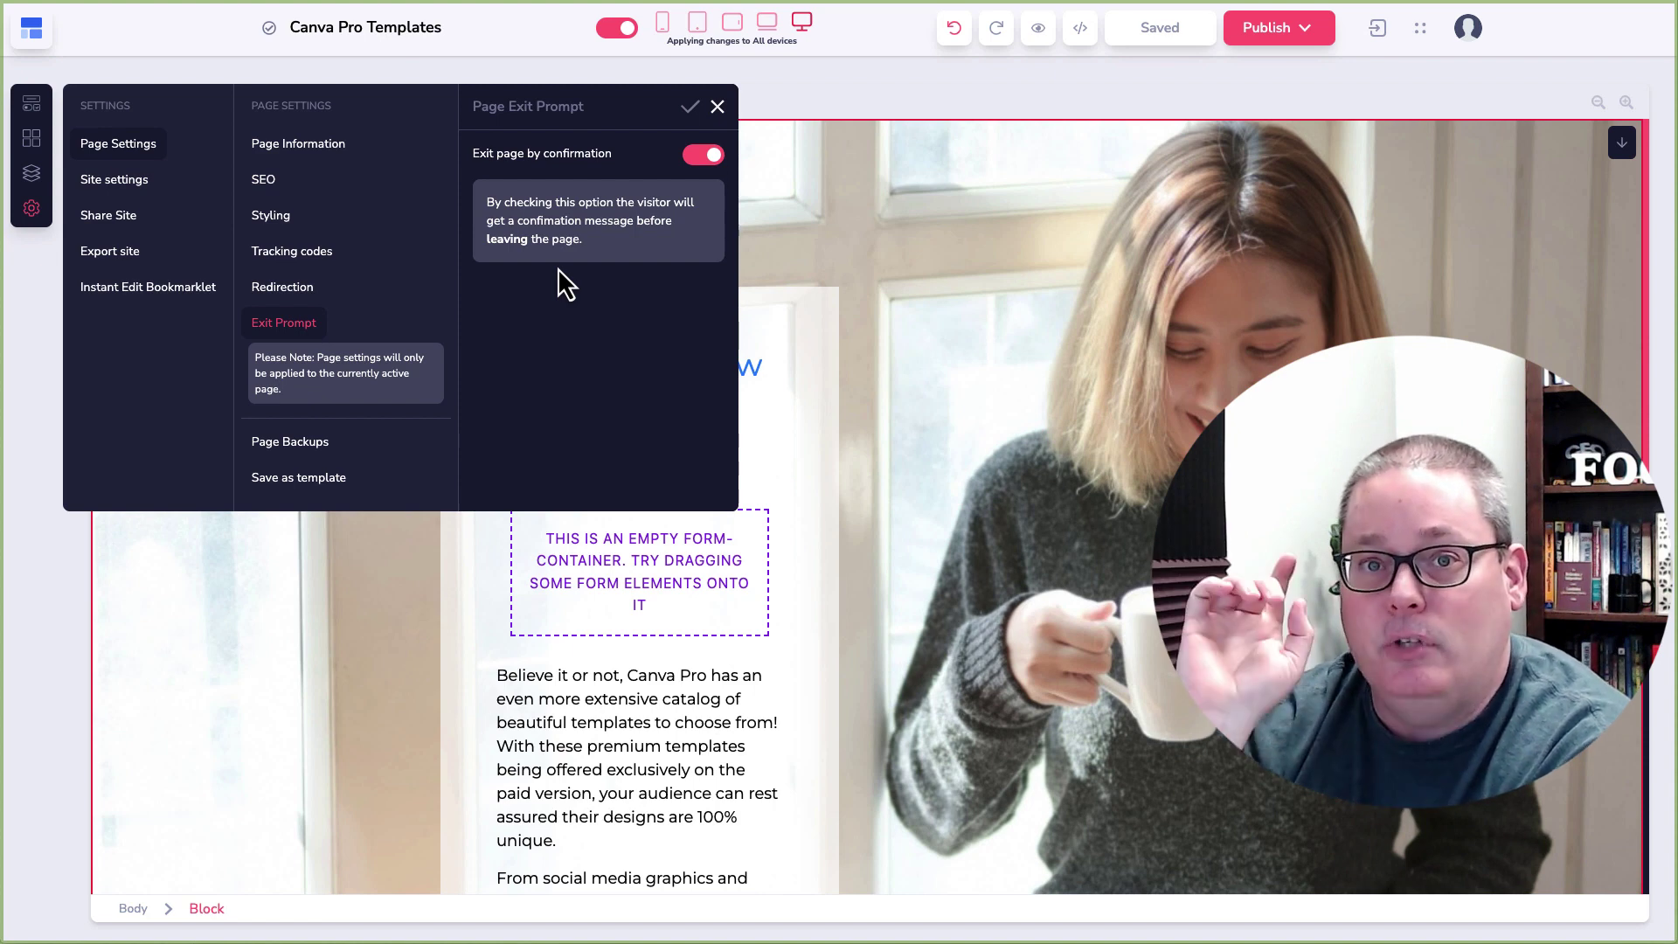
{"action": "left_click", "coordinate": [704, 154]}
{"action": "left_click", "coordinate": [268, 292]}
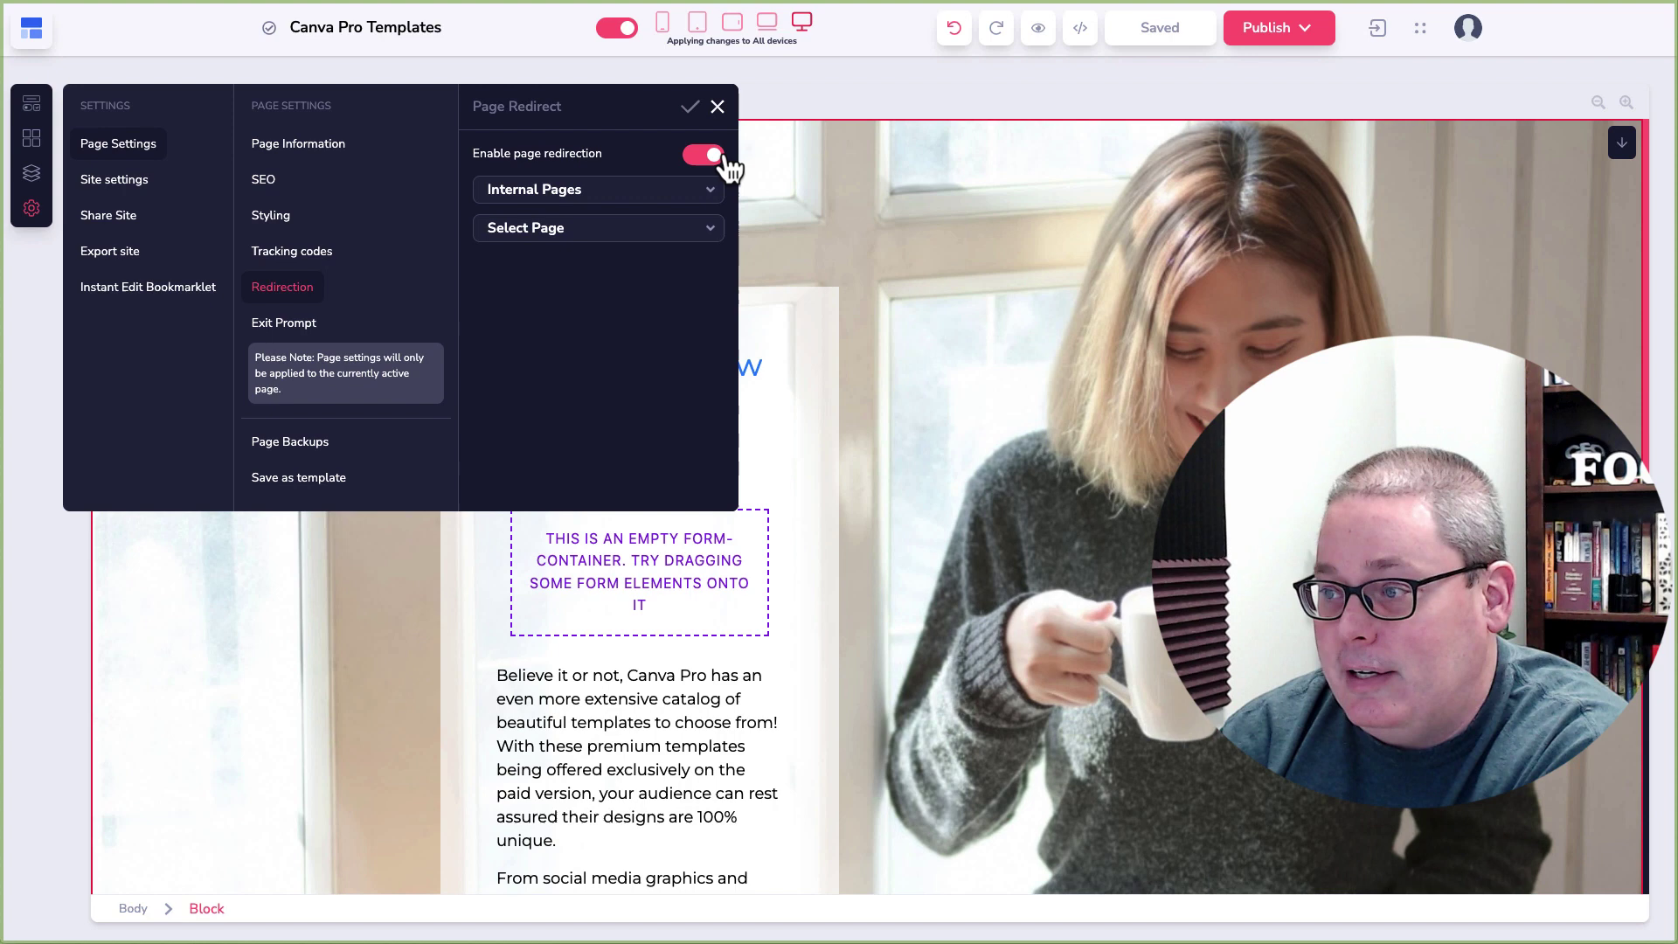
{"action": "left_click", "coordinate": [712, 158]}
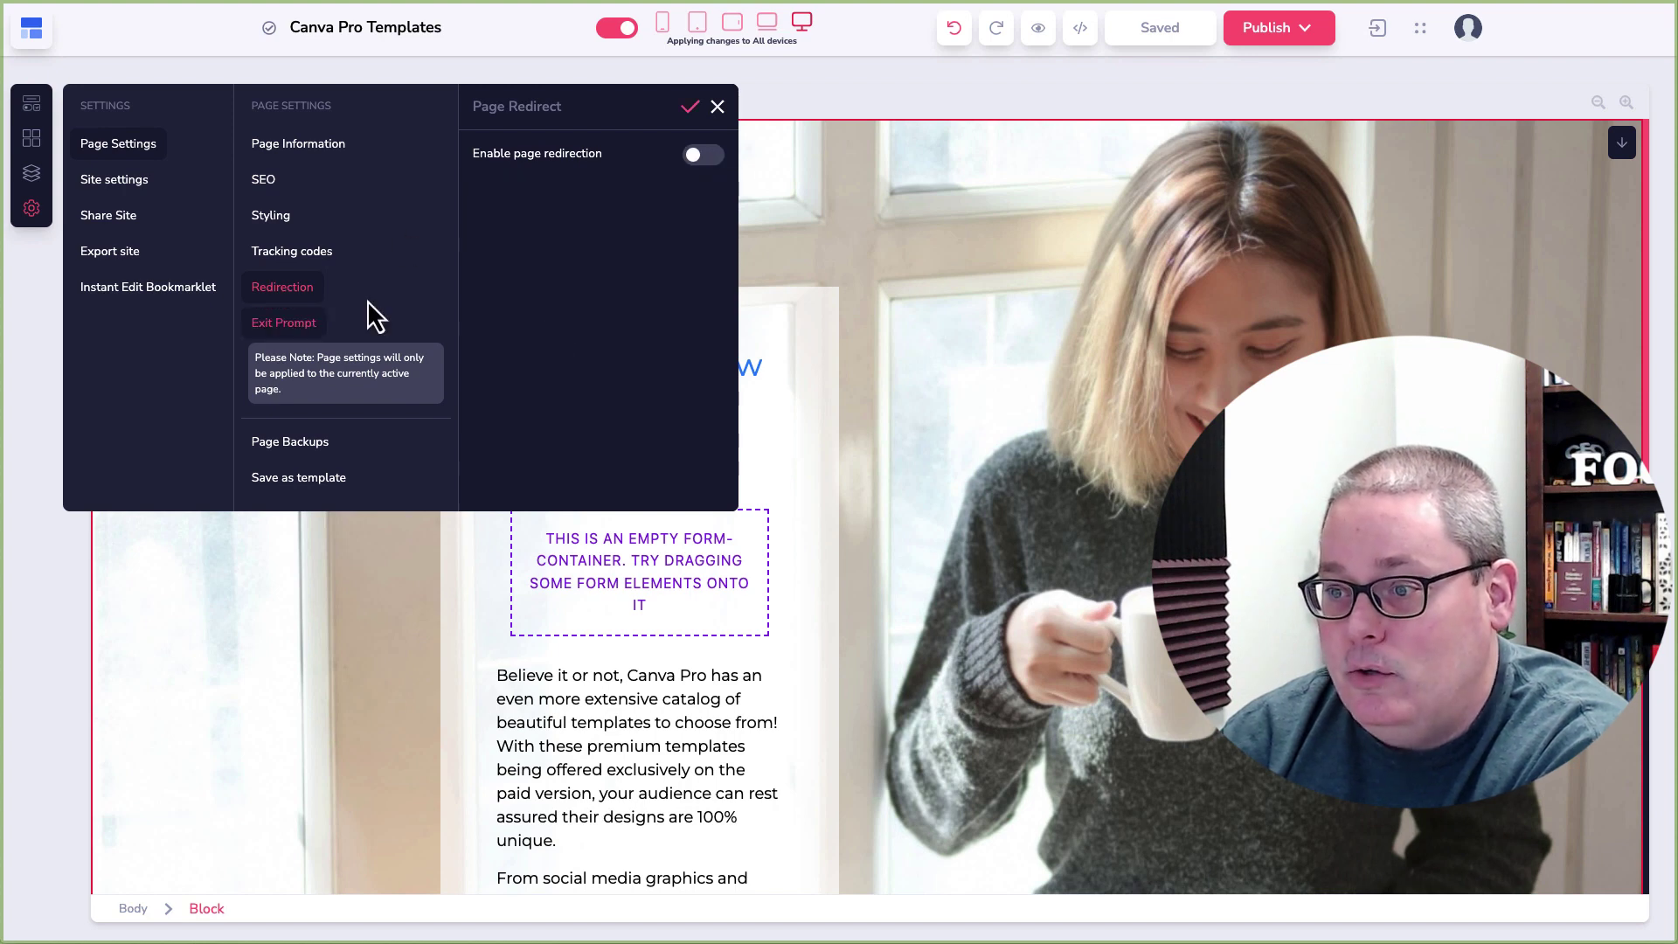
{"action": "left_click", "coordinate": [311, 451]}
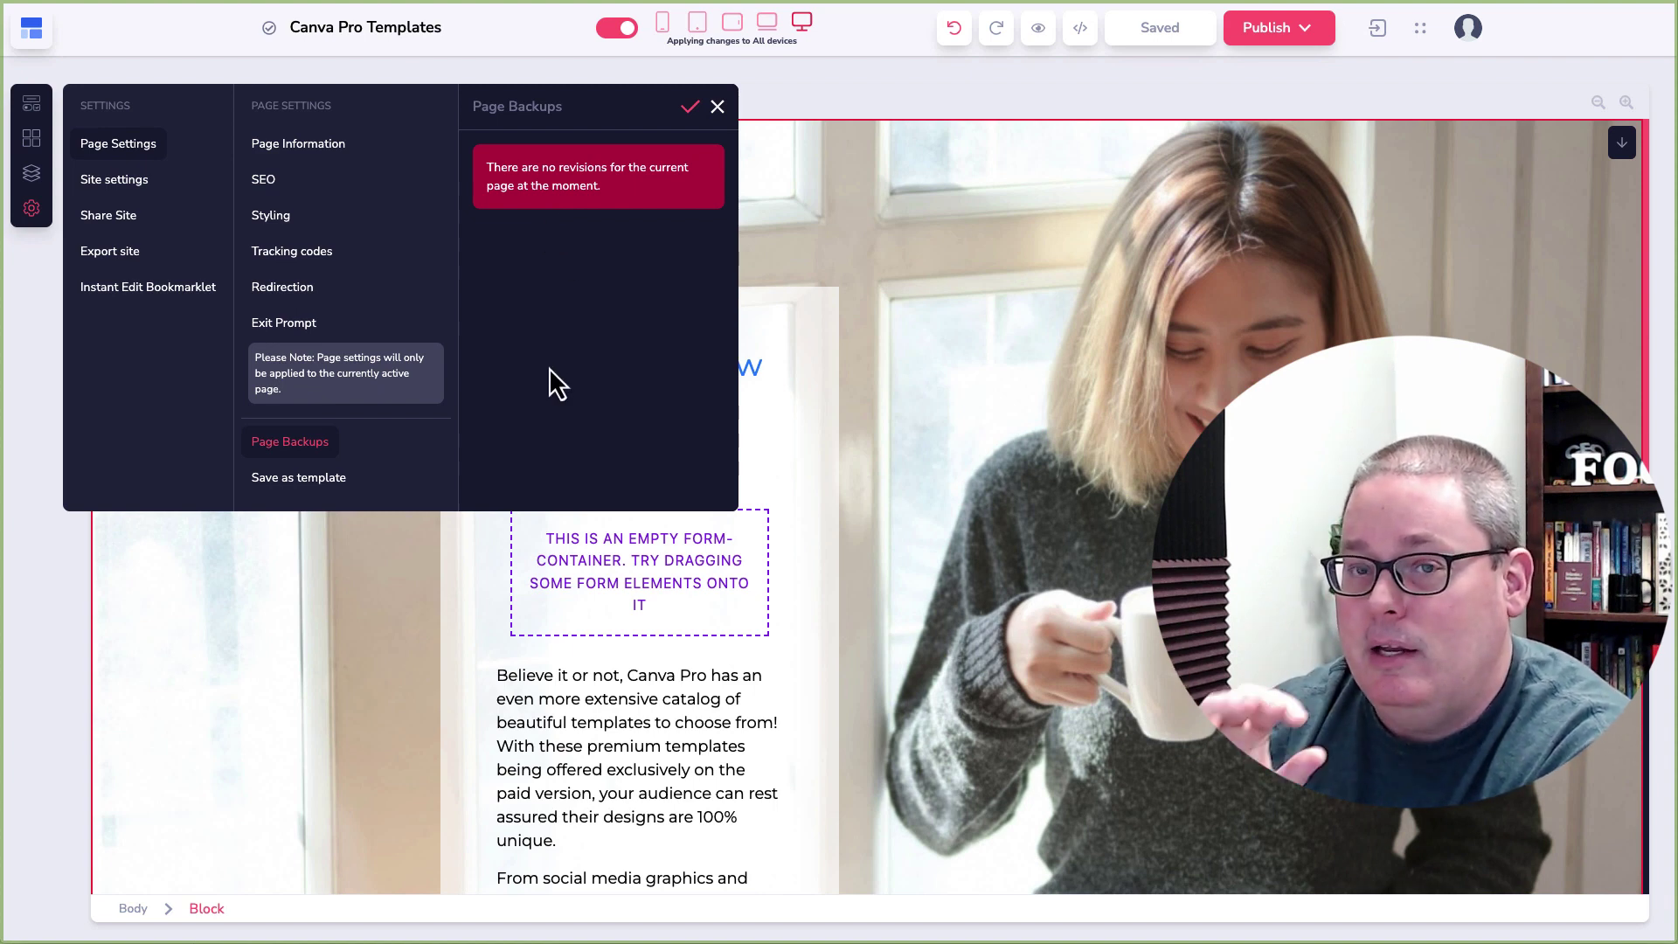
- Discard the settings changes, delete the 'Get Access Now To 420,000 Templates' heading, and save the page
{"action": "left_click", "coordinate": [717, 108]}
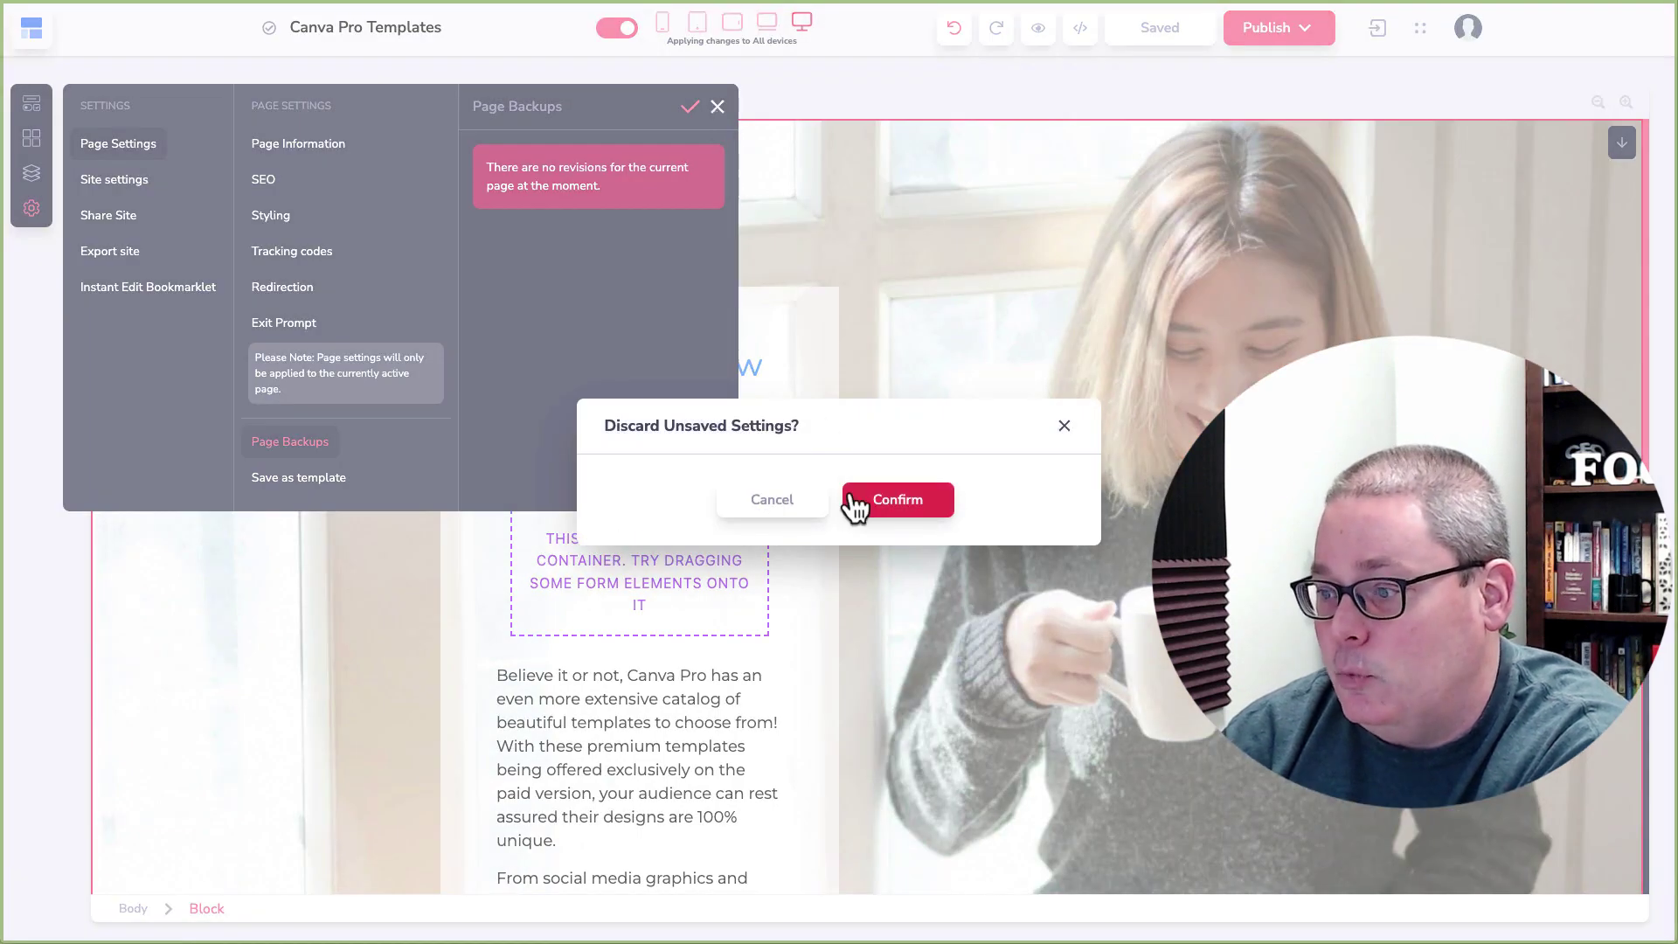
{"action": "left_click", "coordinate": [861, 504]}
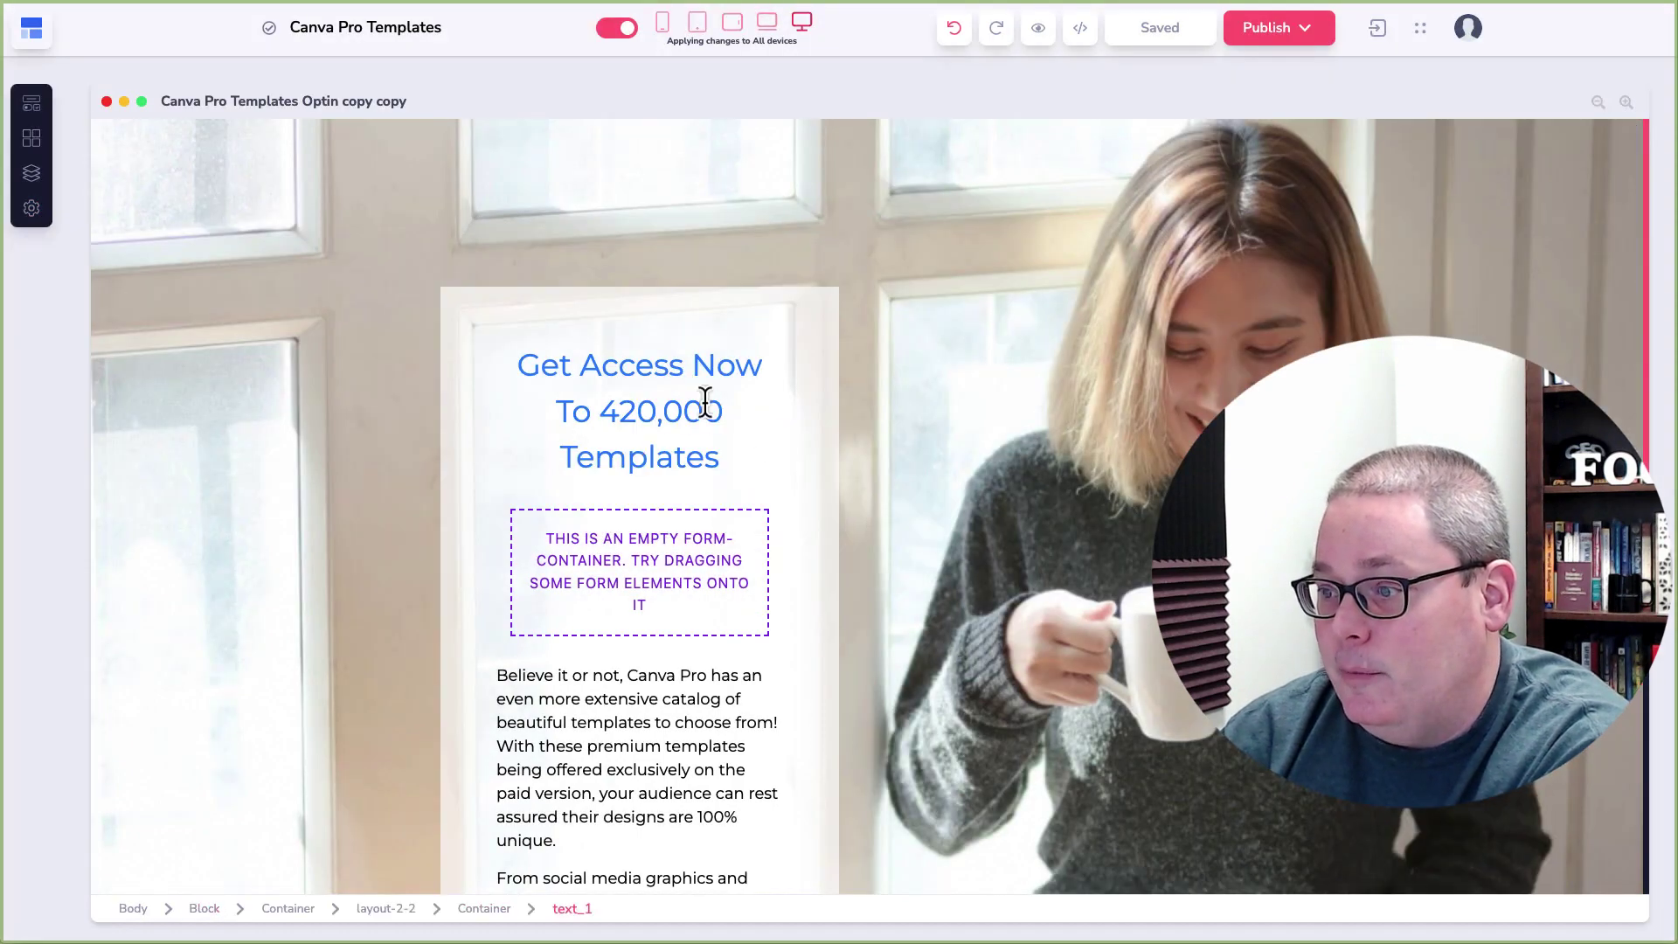
{"action": "left_click", "coordinate": [625, 371]}
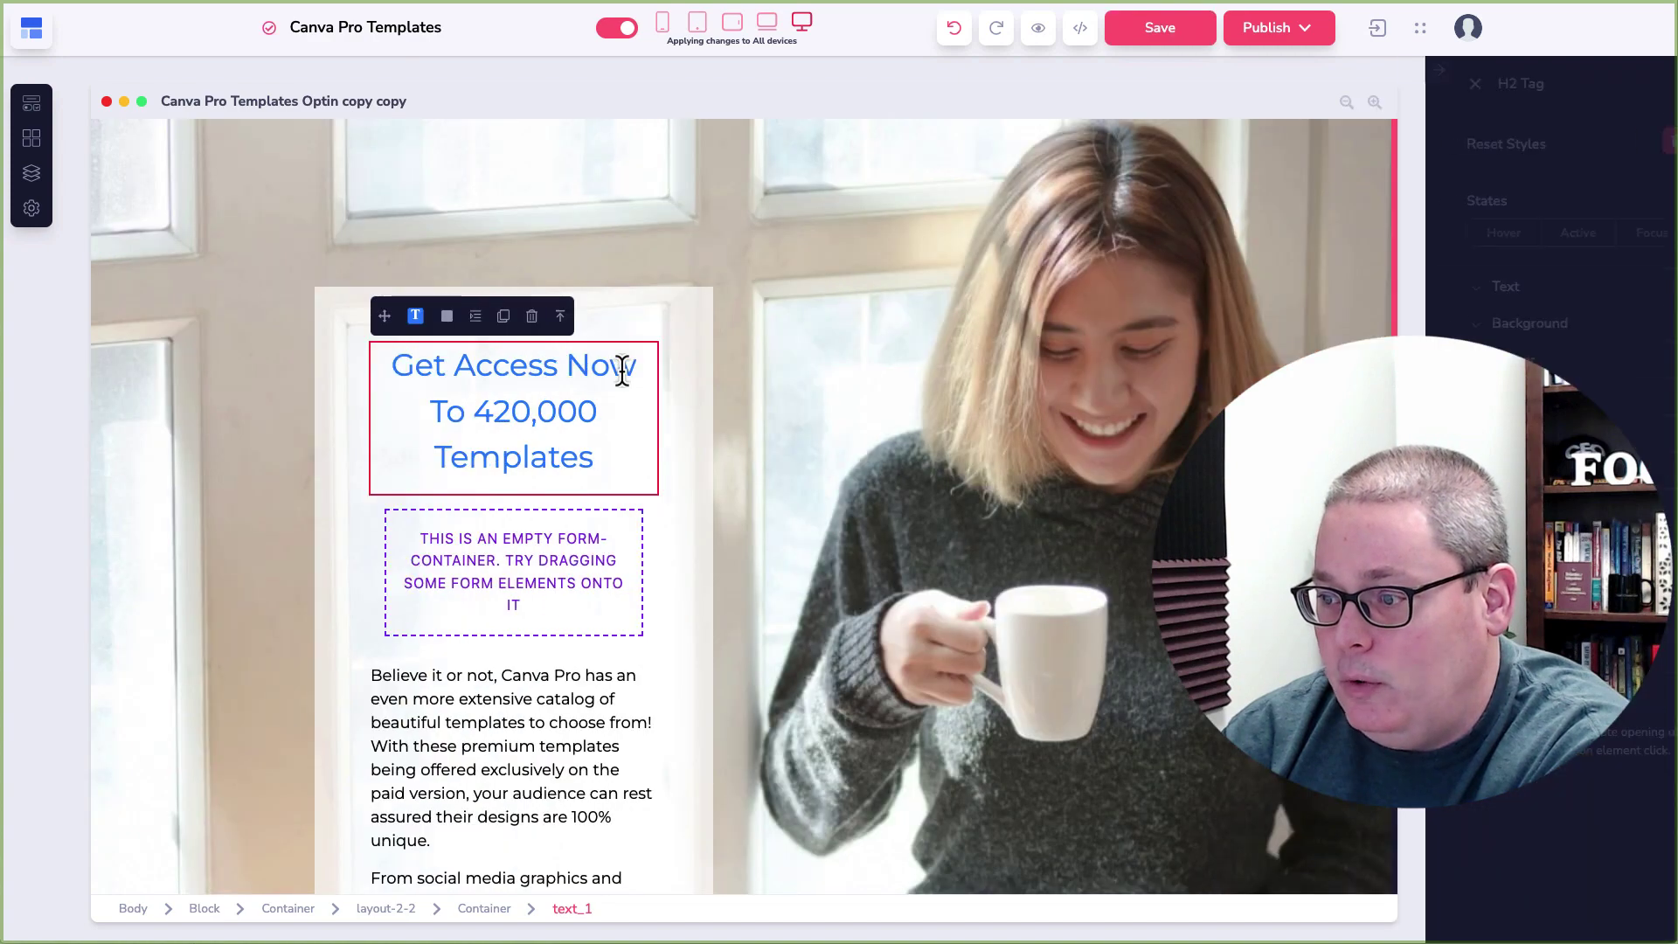
{"action": "left_click", "coordinate": [531, 316]}
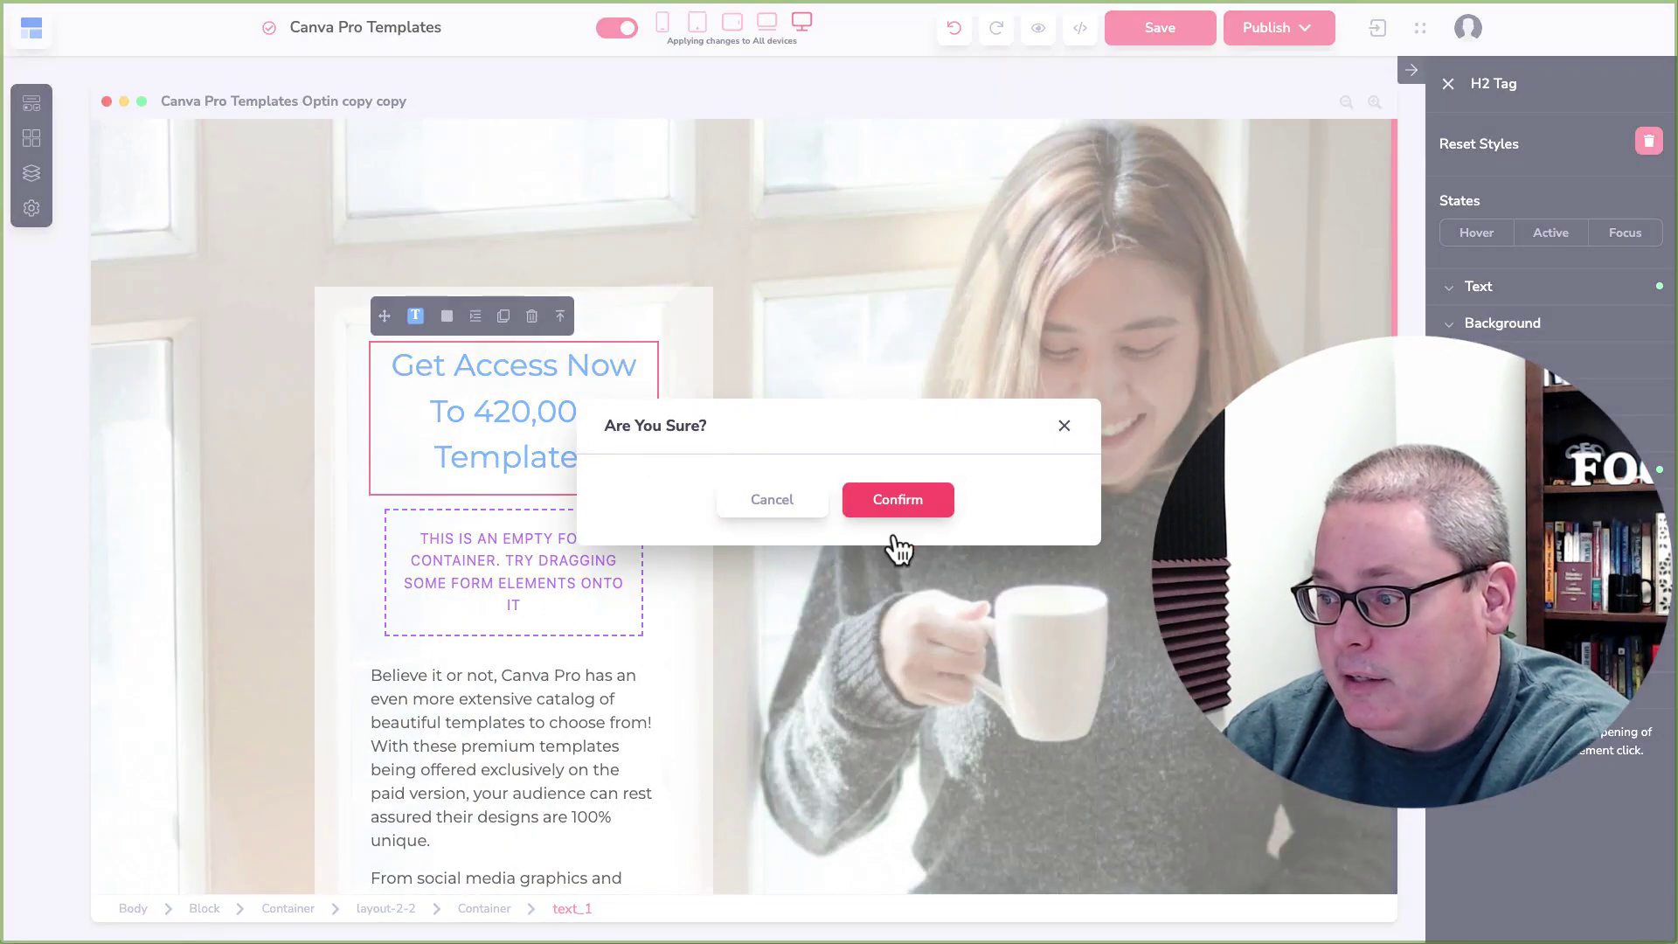
{"action": "left_click", "coordinate": [863, 506]}
{"action": "left_click", "coordinate": [1146, 31]}
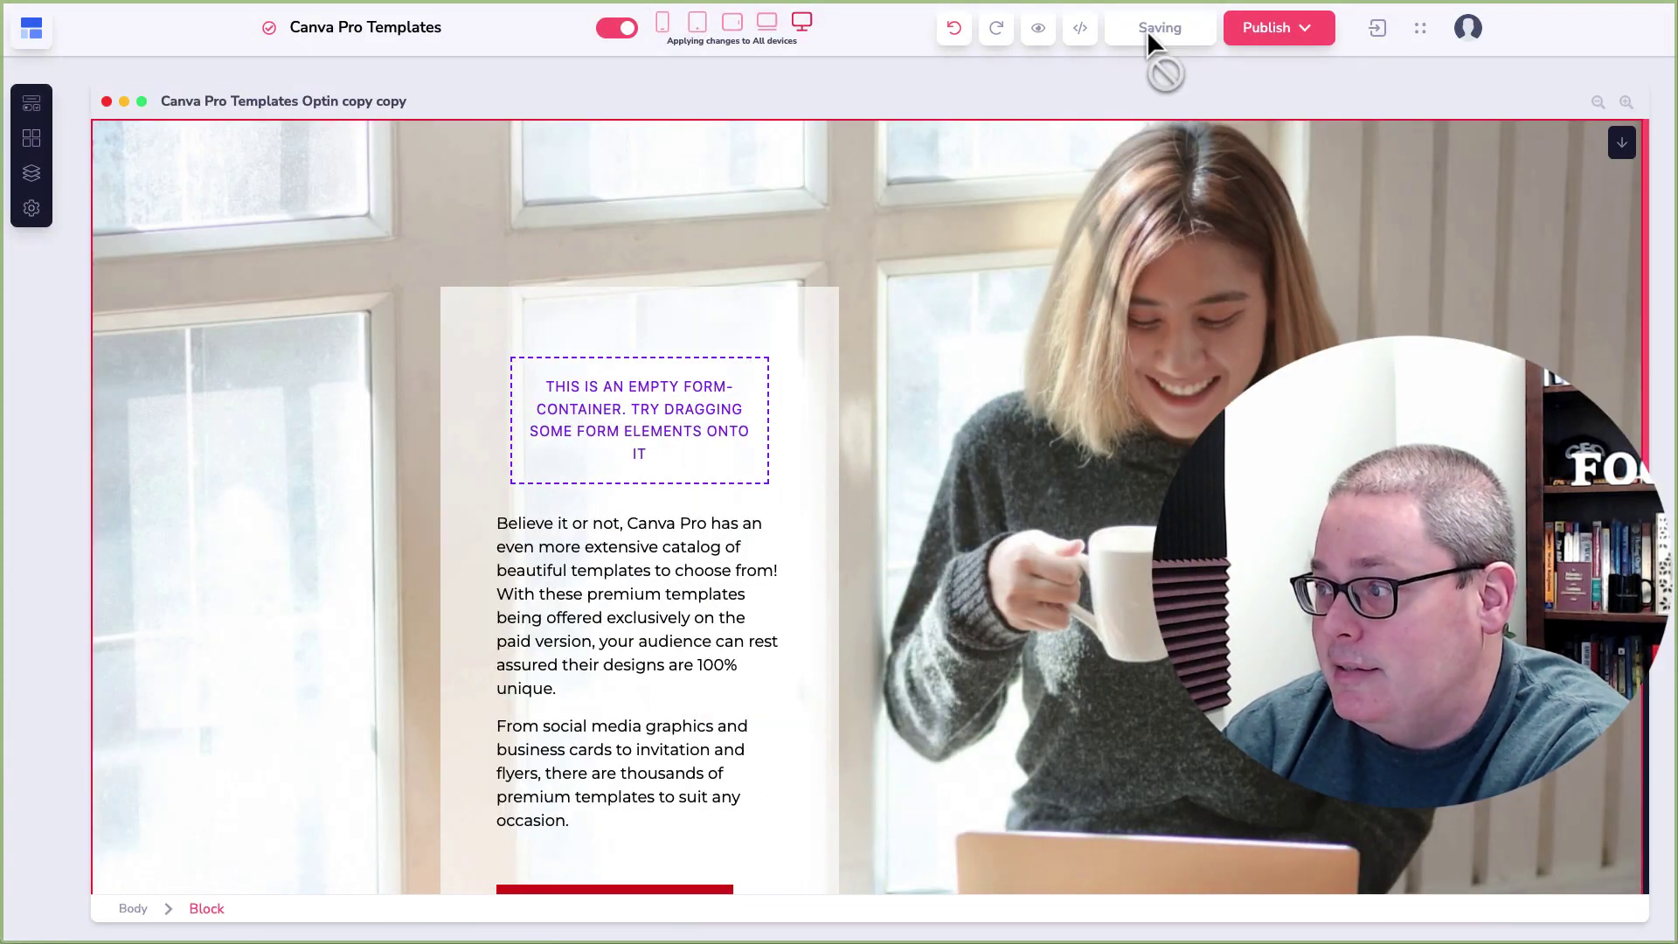
- Check Page Backups again, which still list no revisions, then close the page settings
{"action": "left_click", "coordinate": [31, 210]}
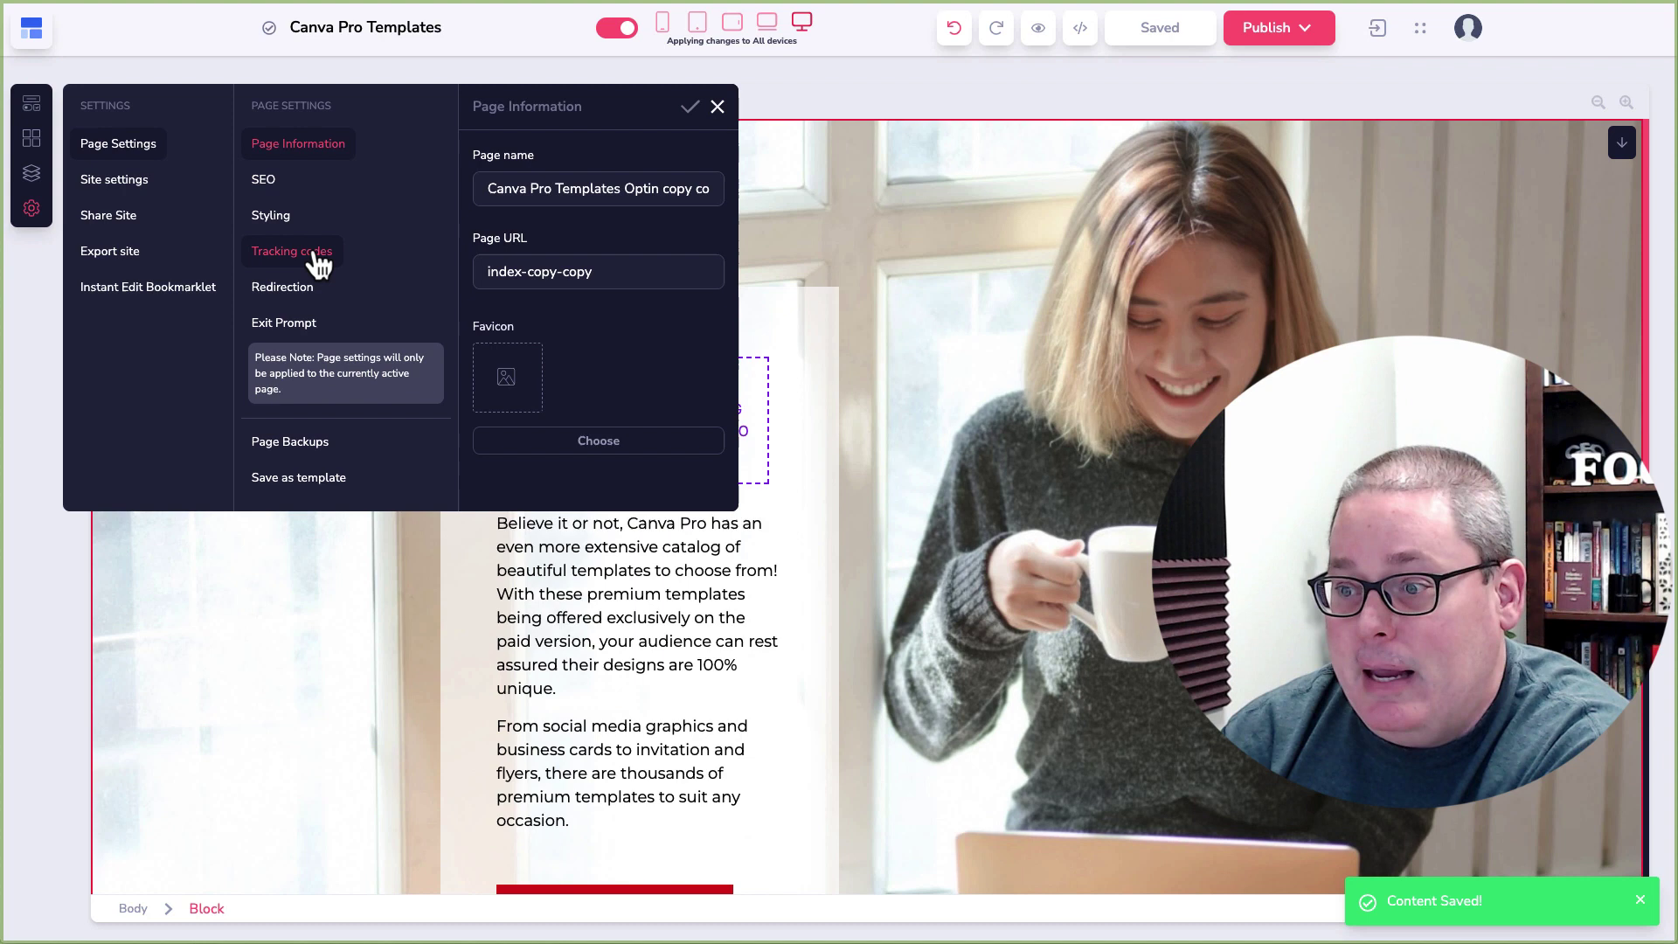
{"action": "left_click", "coordinate": [302, 445]}
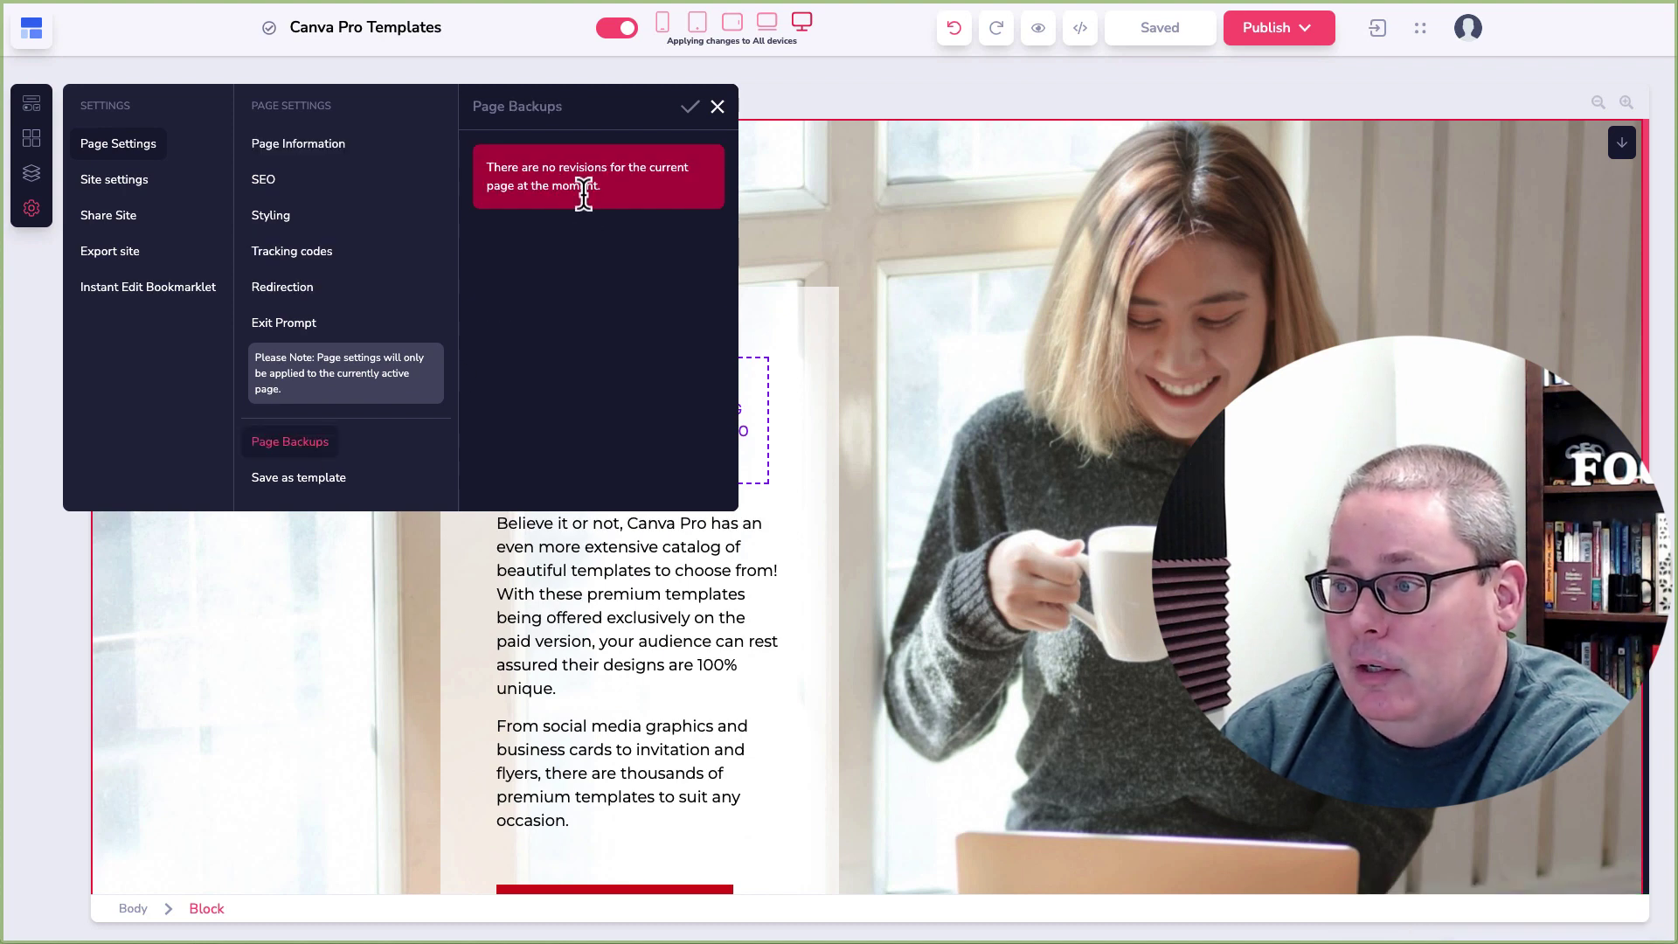
{"action": "left_click_drag", "start_coordinate": [482, 167], "coordinate": [662, 212]}
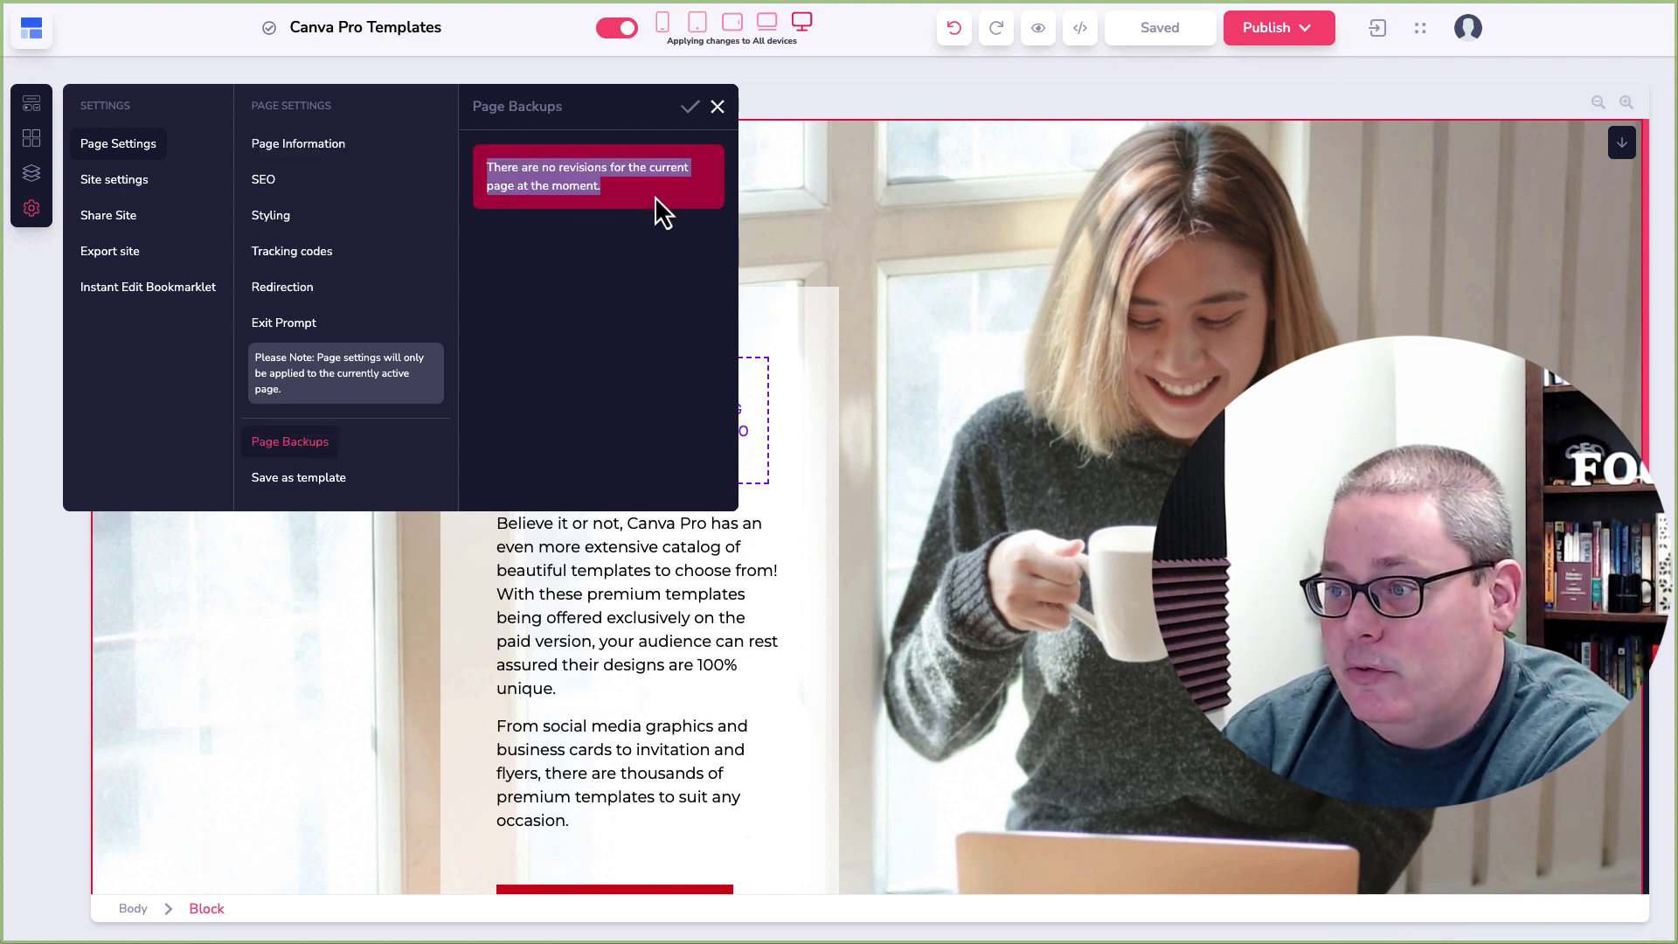
{"action": "left_click", "coordinate": [718, 106]}
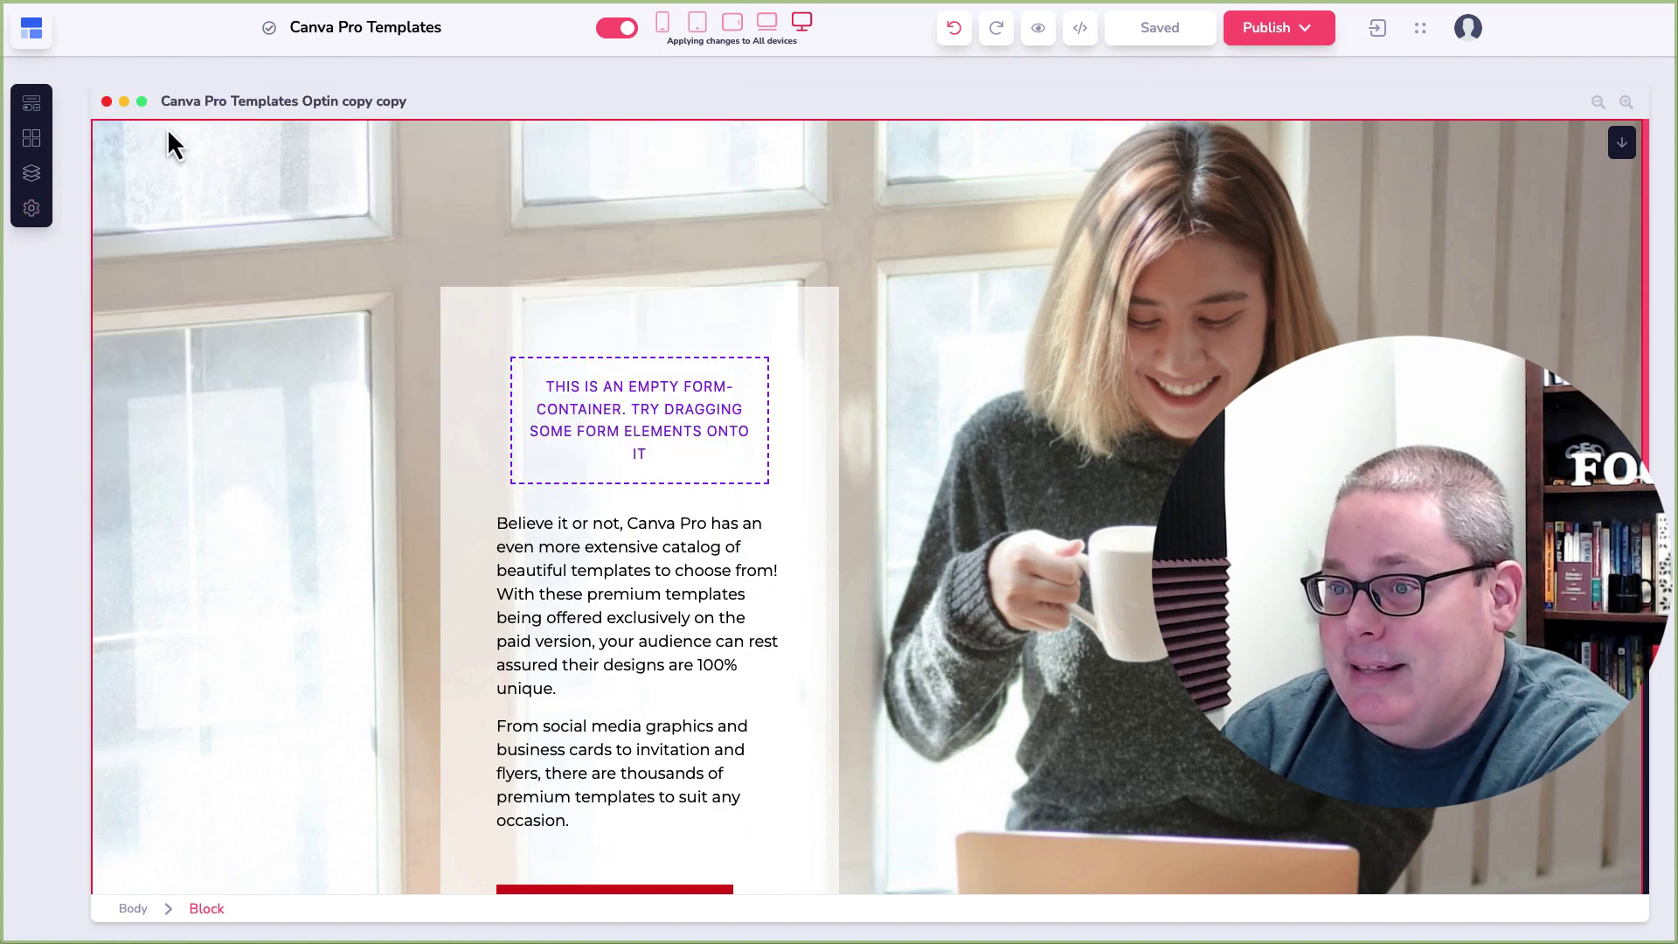
- Publish the whole website from the Website entry in Publish Settings
{"action": "left_click", "coordinate": [1291, 38]}
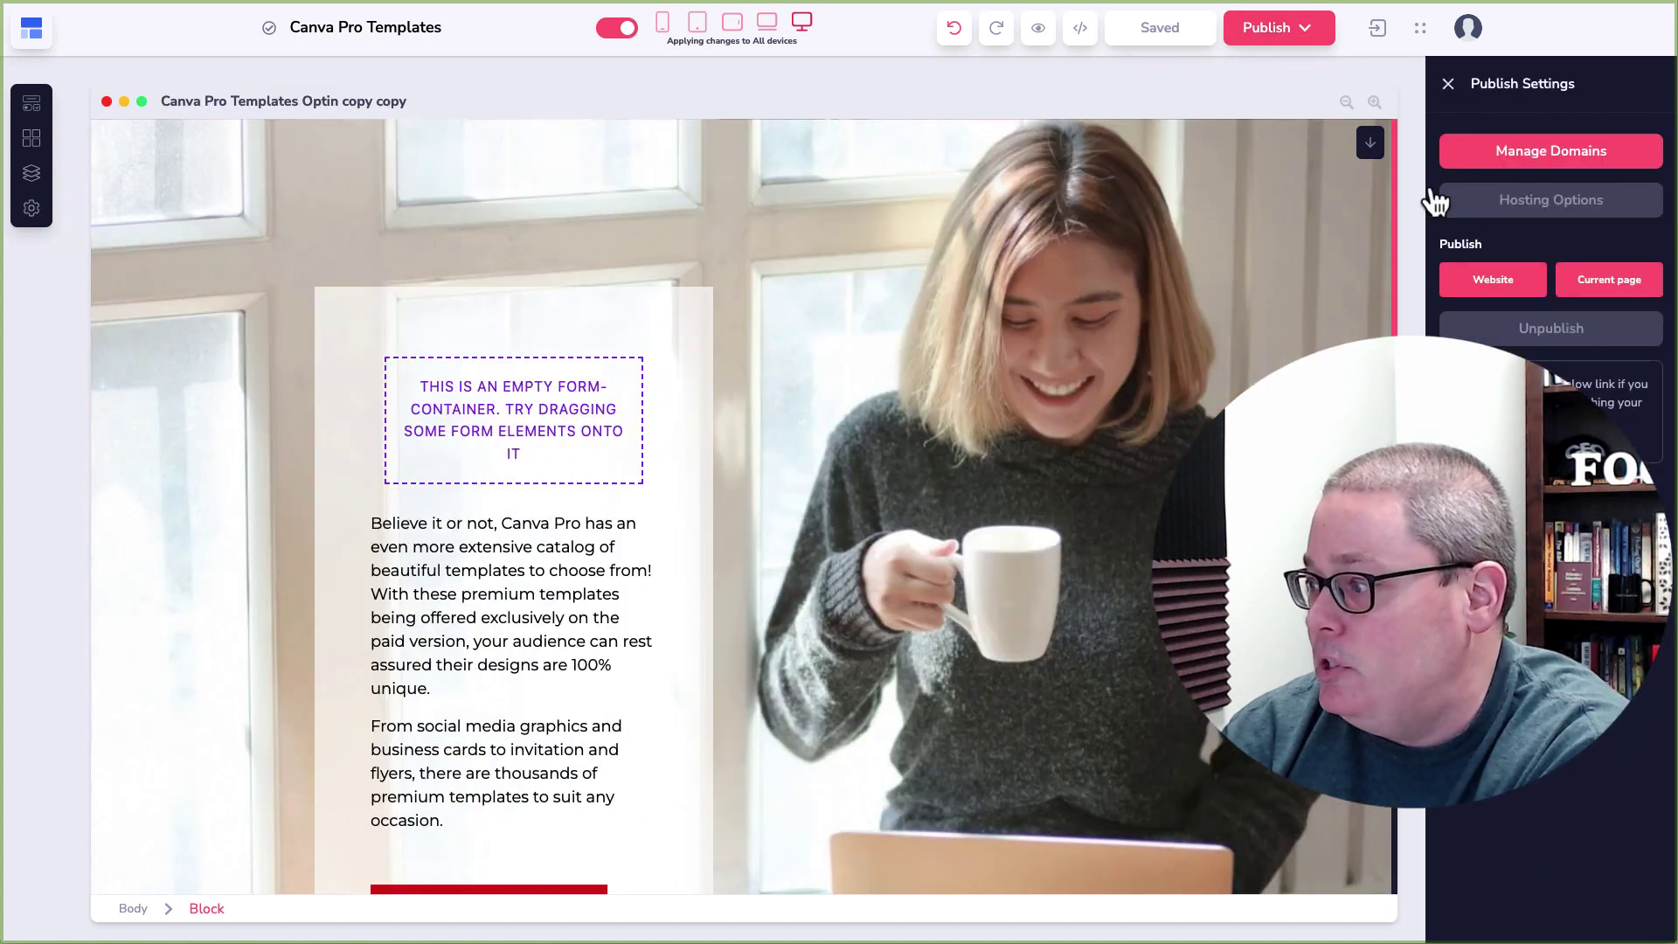
{"action": "left_click", "coordinate": [1485, 278]}
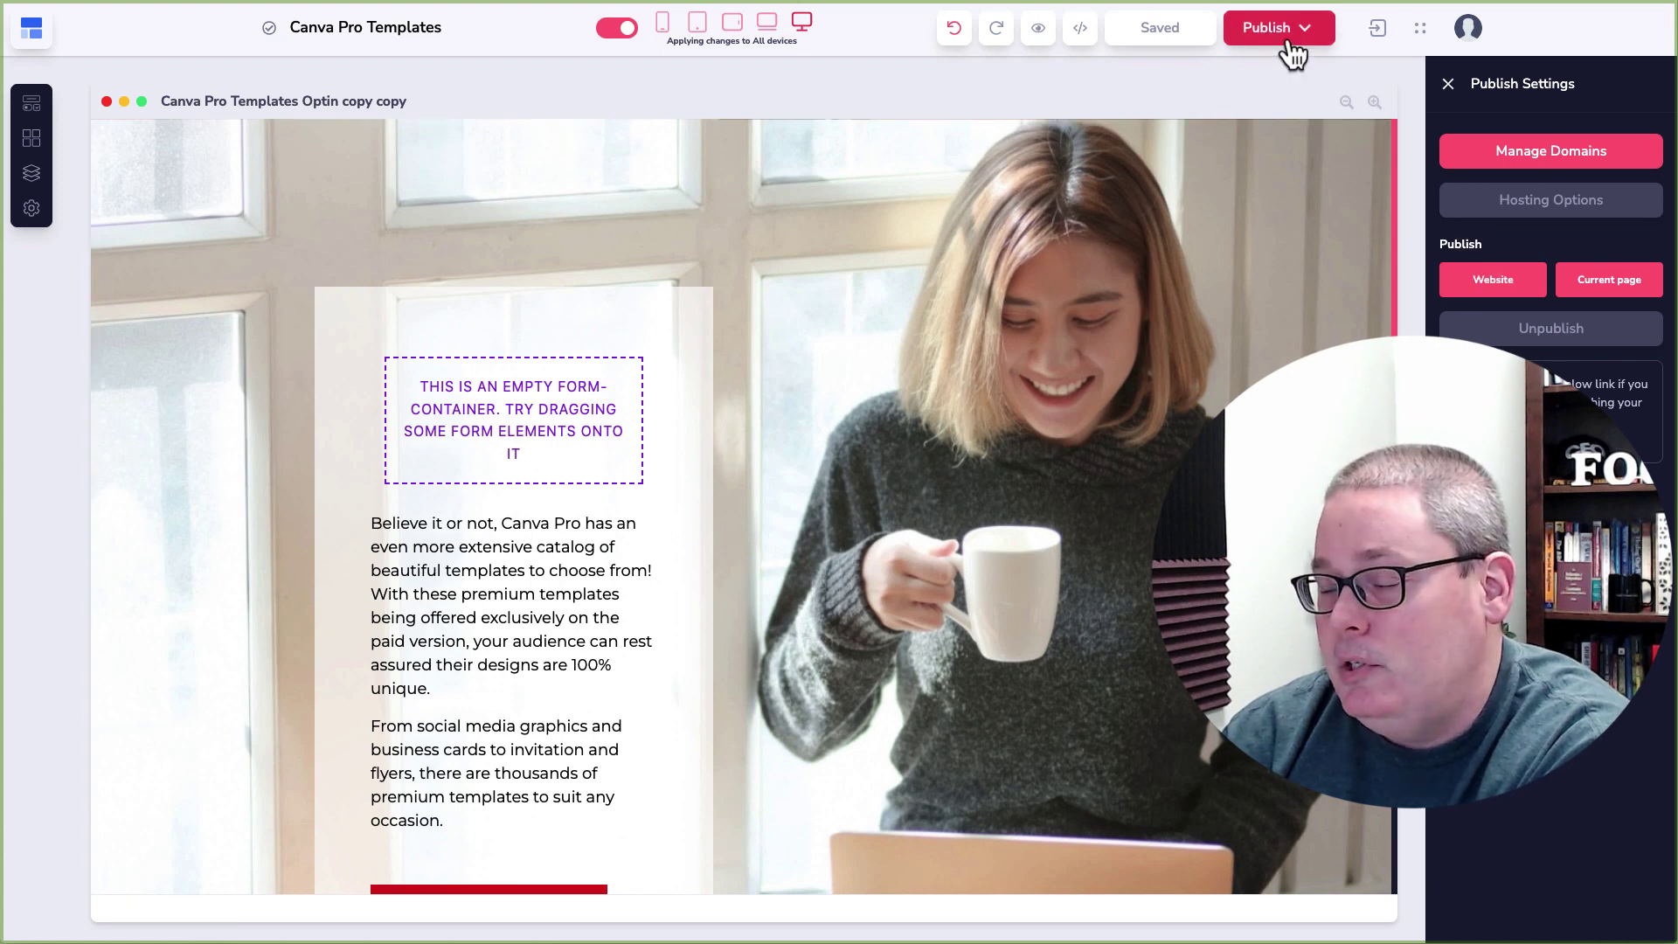
{"action": "mouse_move", "coordinate": [1459, 293]}
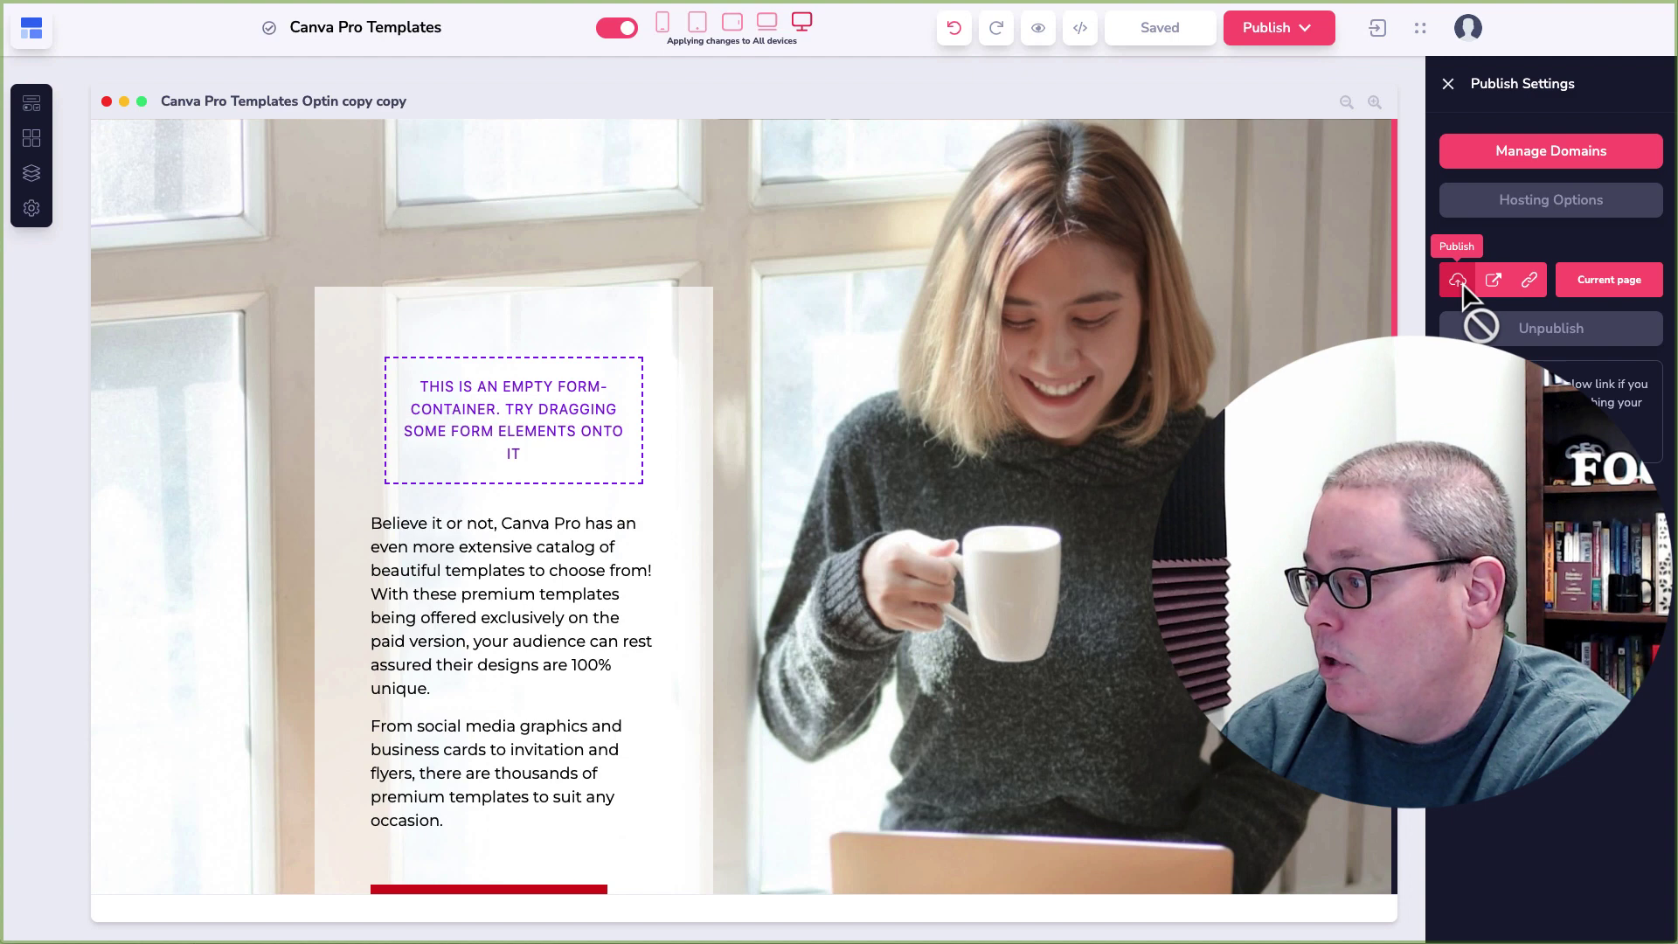
{"action": "left_click", "coordinate": [1459, 284]}
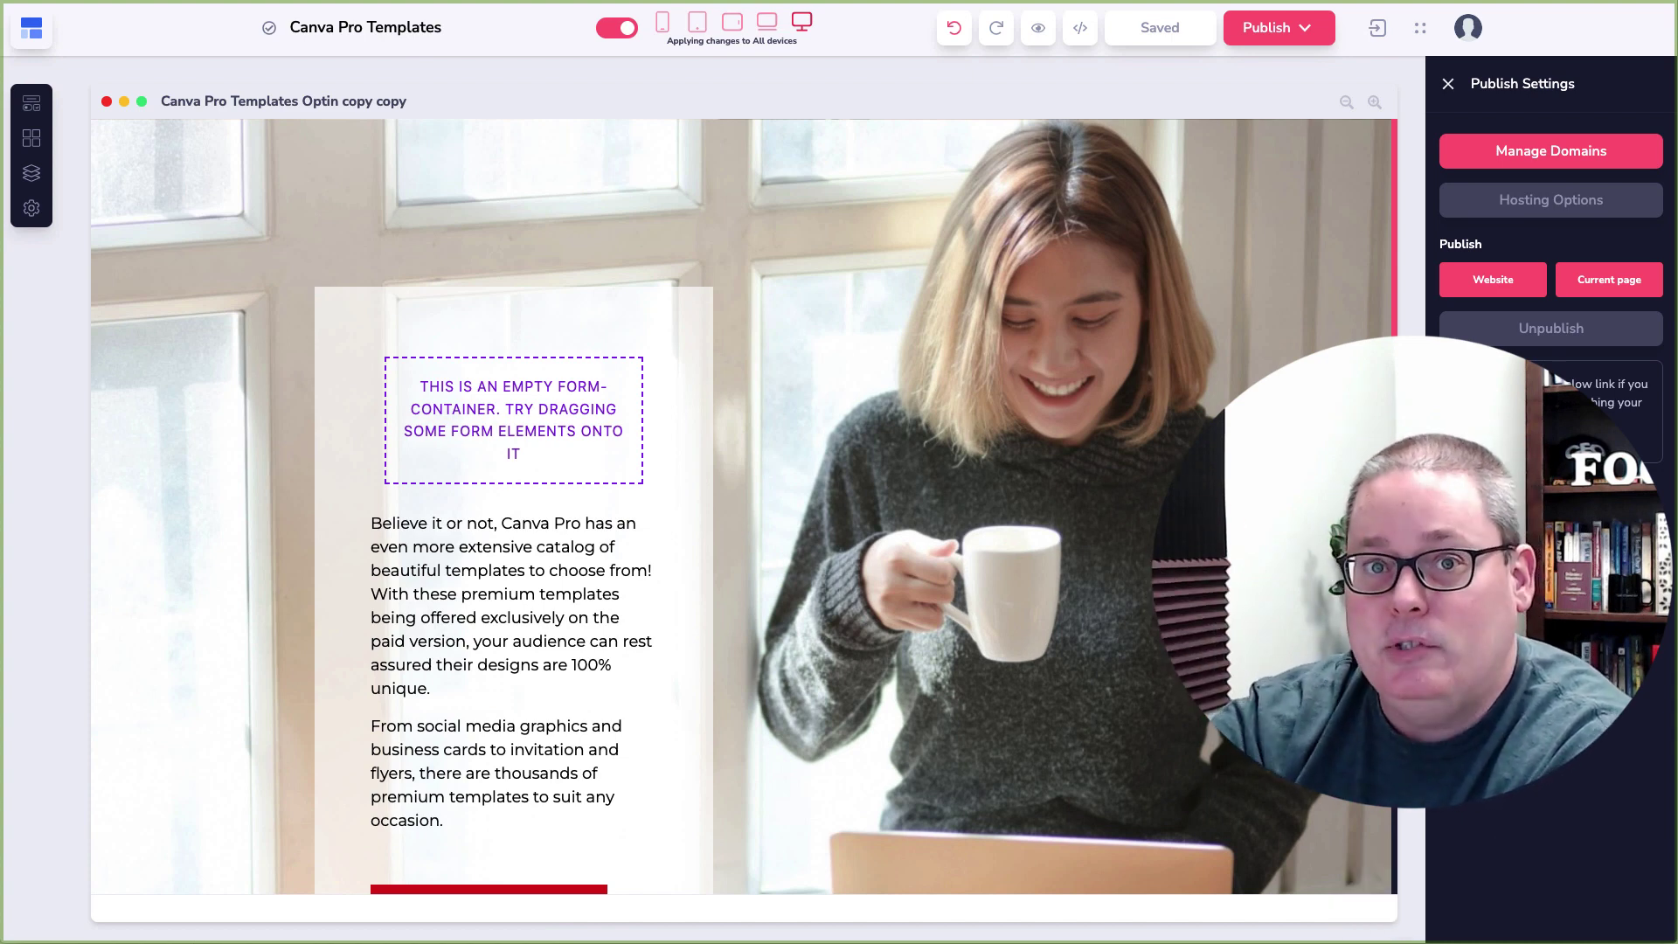
{"action": "mouse_move", "coordinate": [1483, 313]}
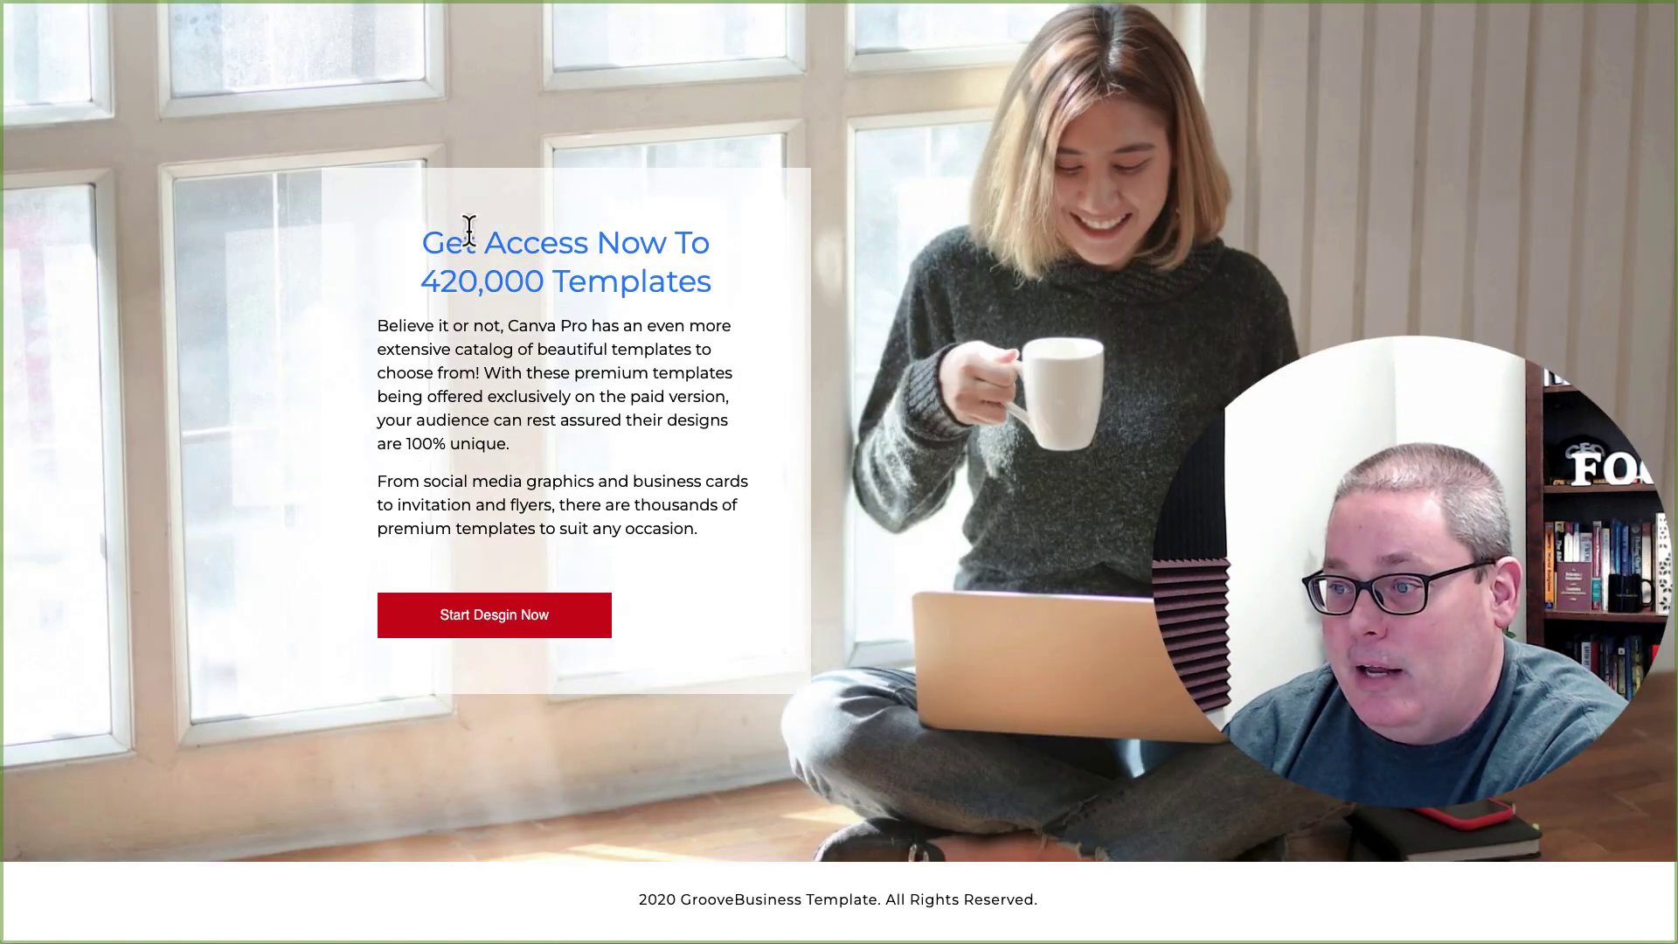
{"action": "left_click_drag", "start_coordinate": [425, 247], "coordinate": [719, 264]}
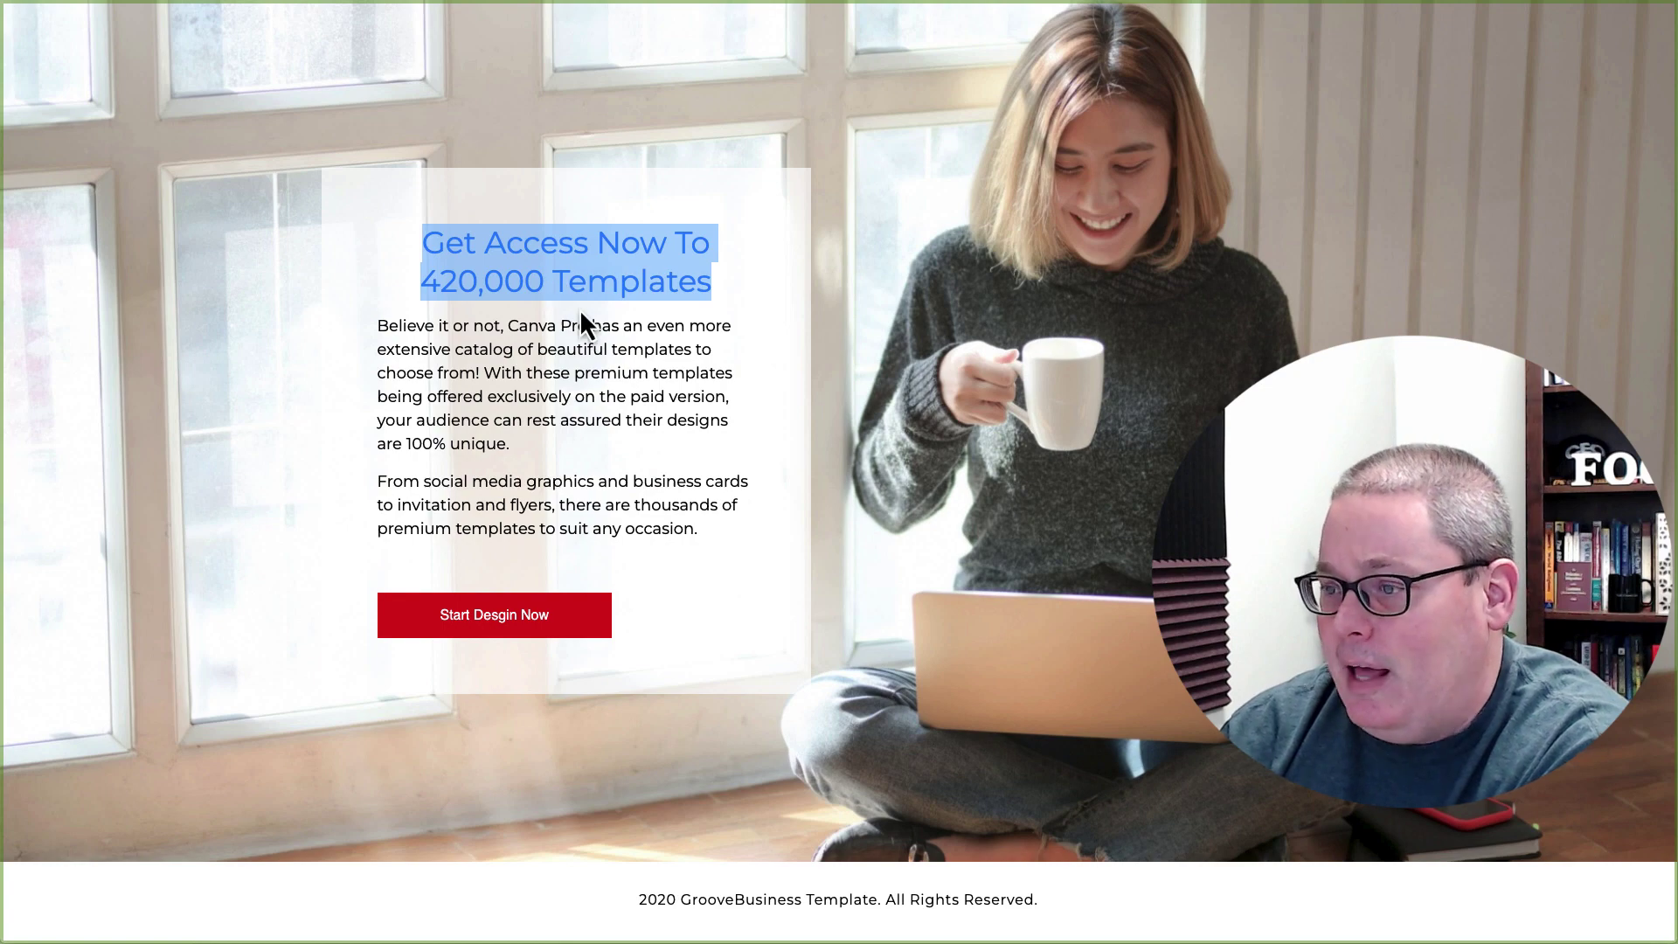
{"action": "key", "text": "ctrl+w"}
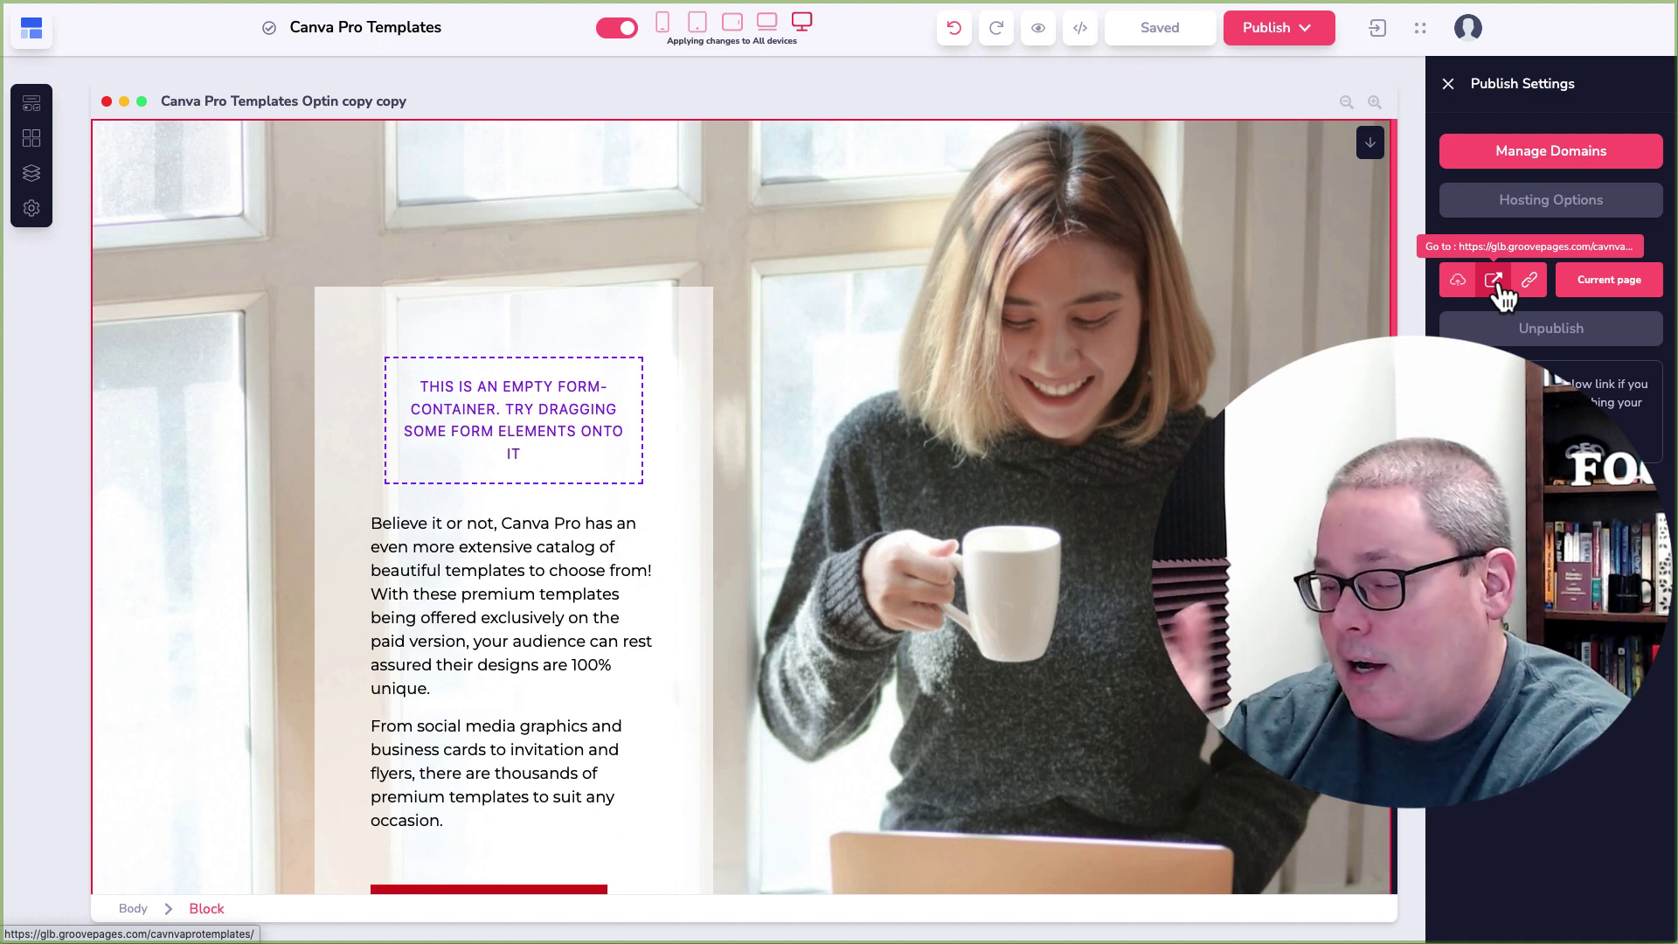
- Review domain management, the website pages list and the publish settings, then close the pages list
{"action": "left_click", "coordinate": [1570, 166]}
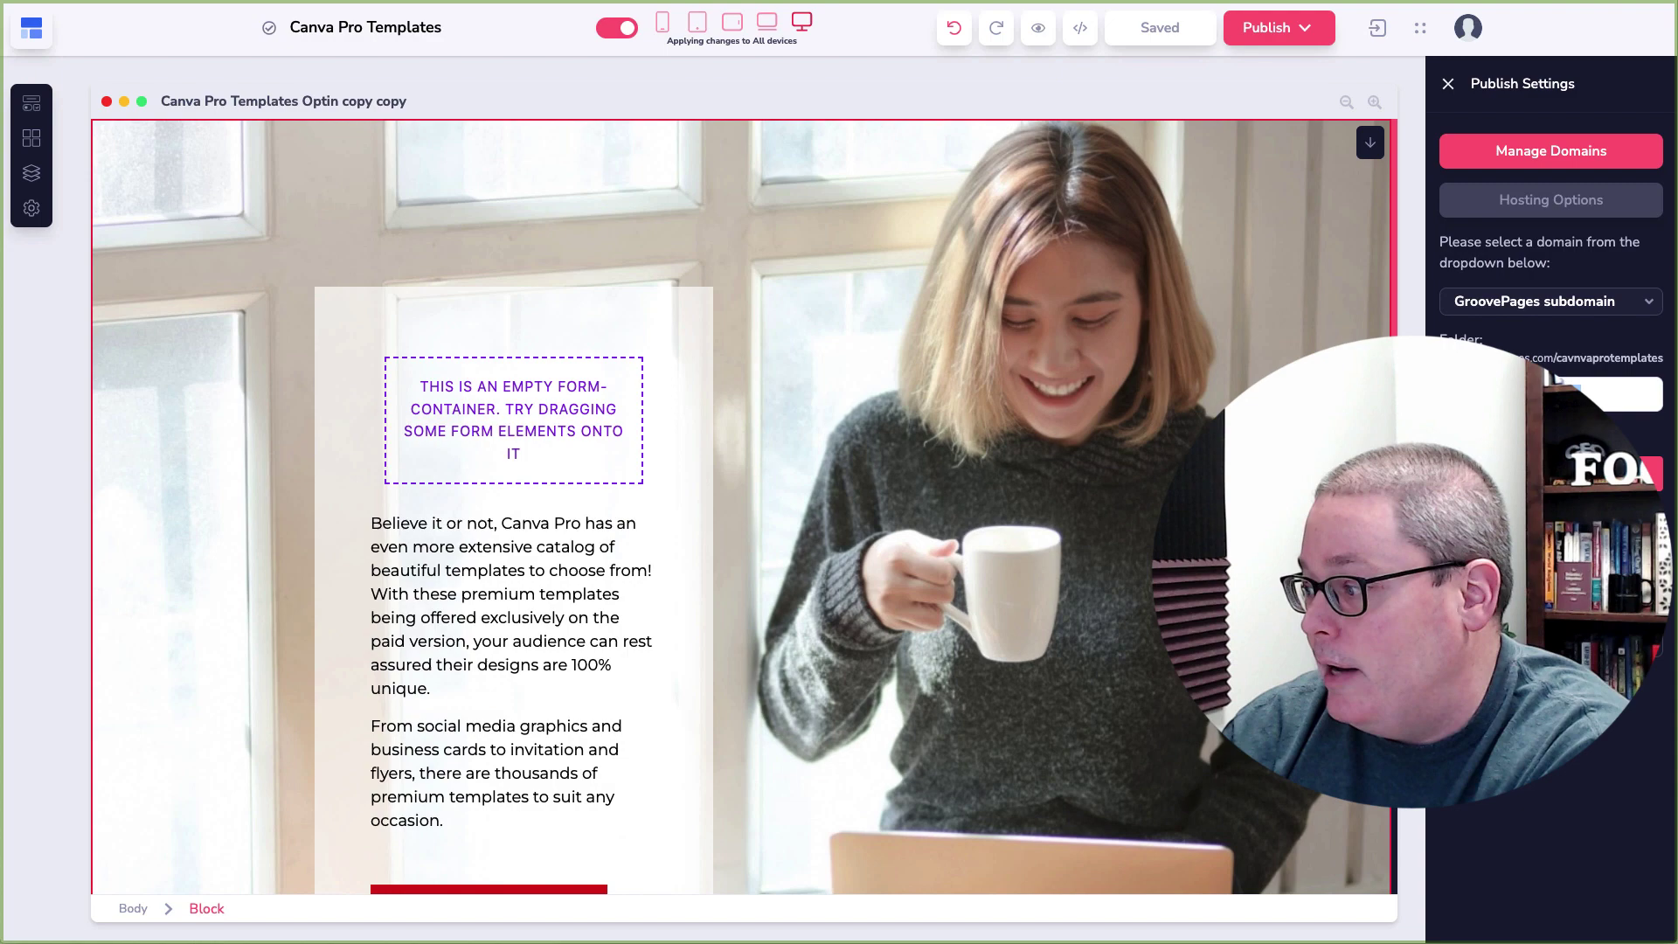
{"action": "left_click", "coordinate": [30, 179]}
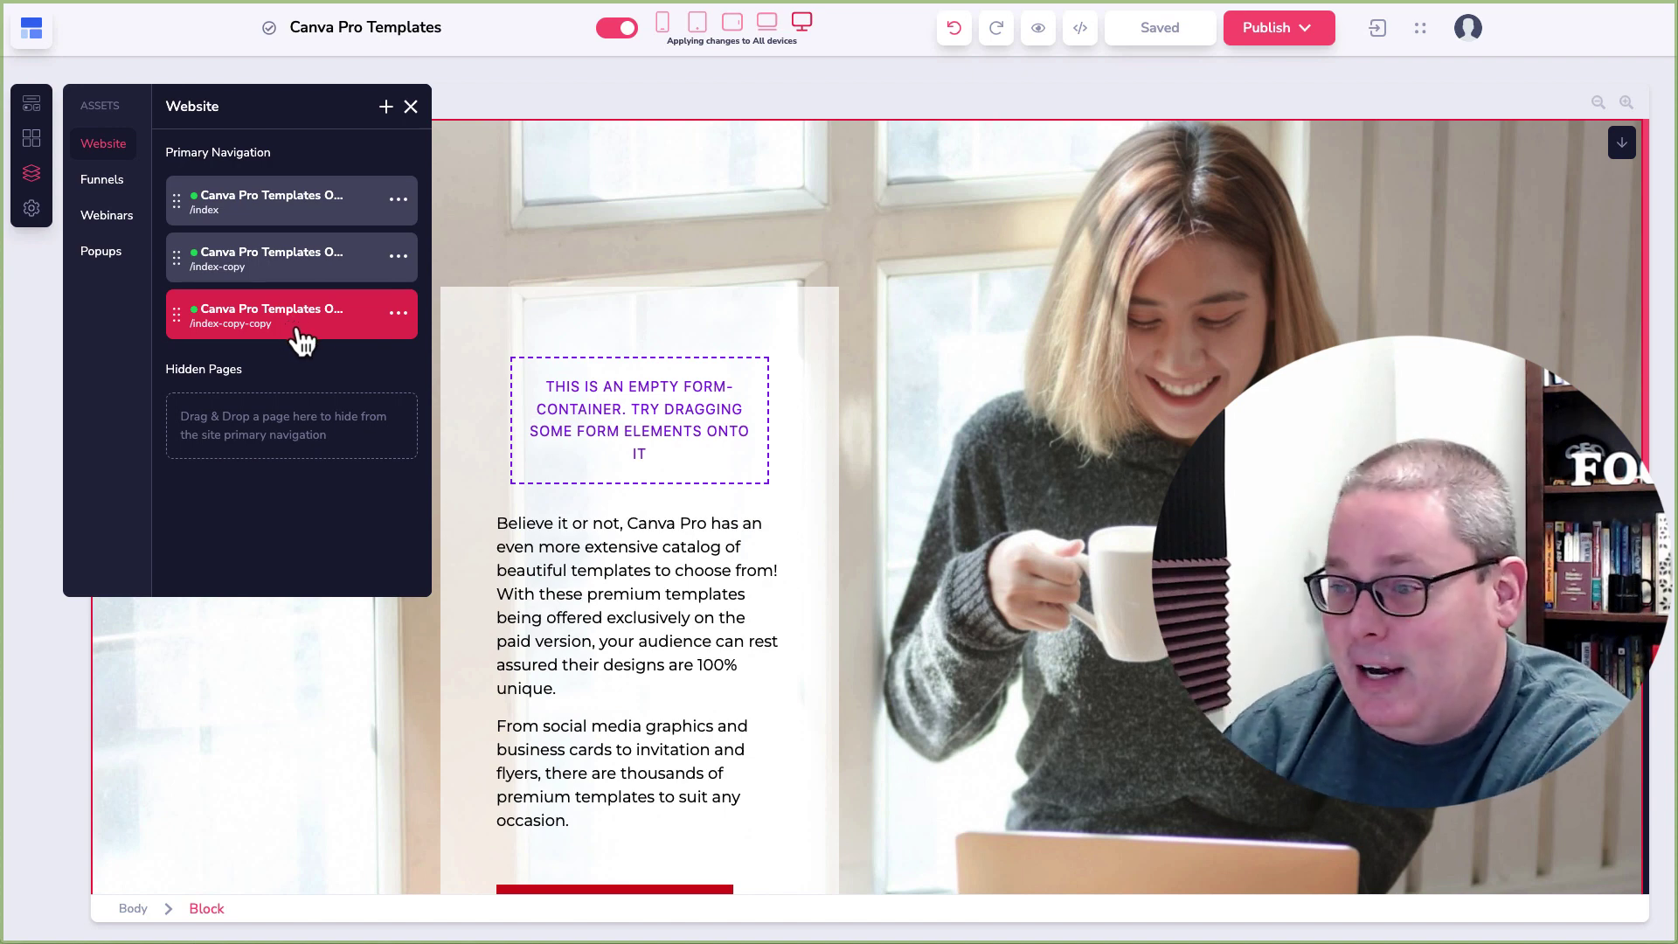
{"action": "left_click", "coordinate": [1300, 35]}
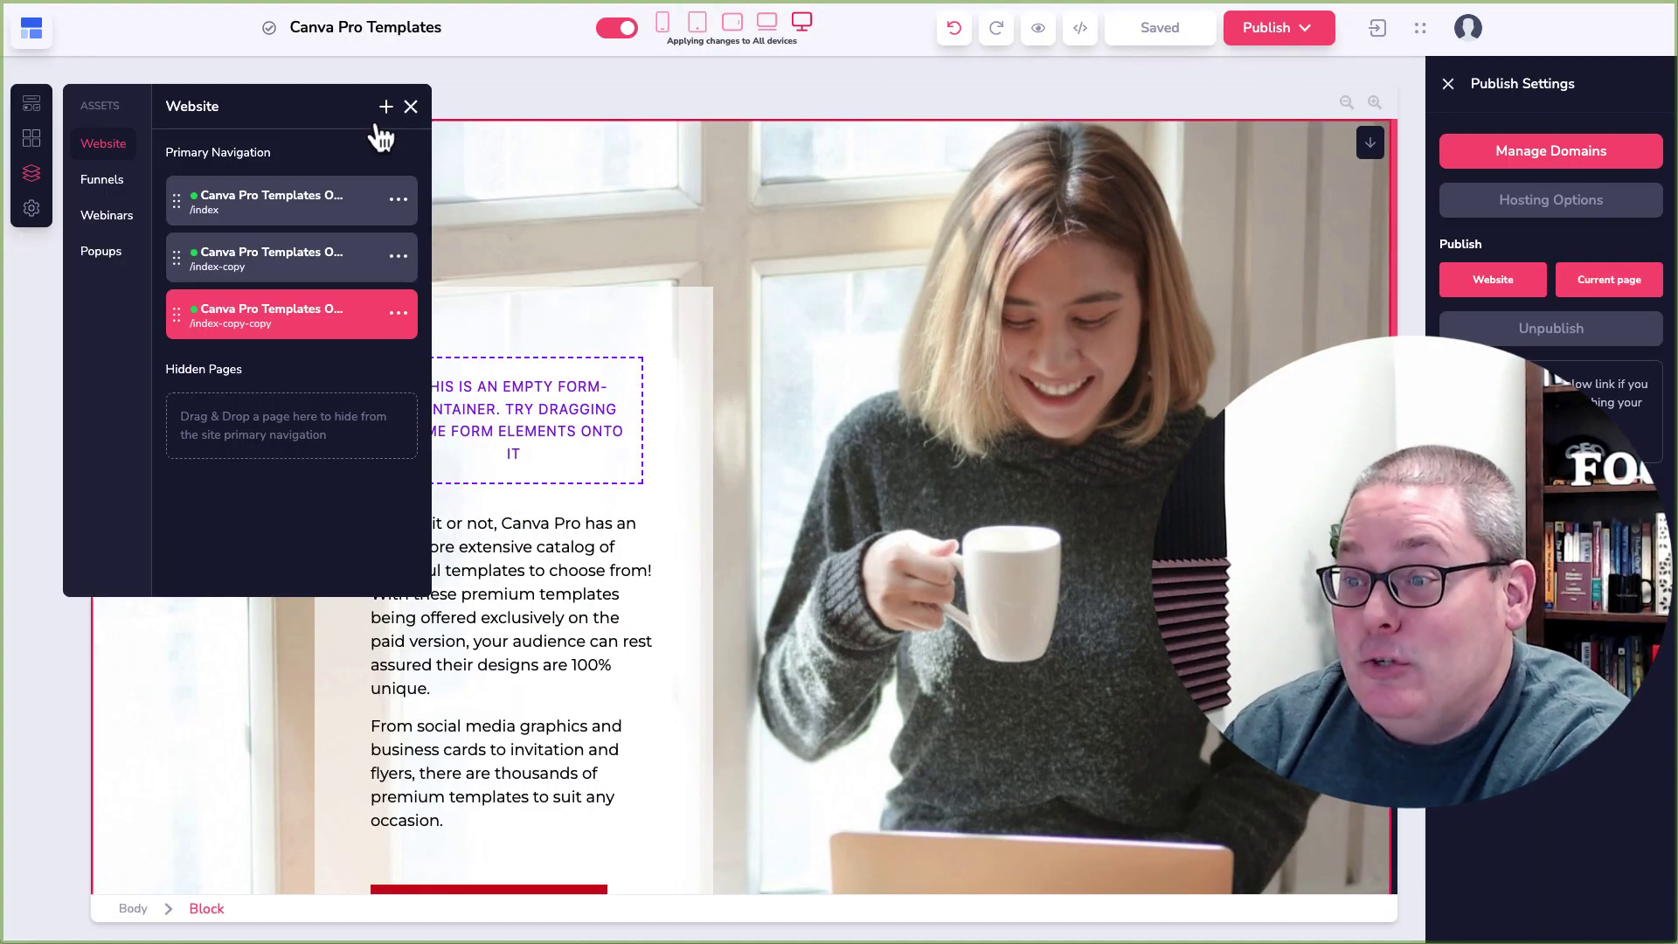
{"action": "left_click", "coordinate": [411, 107]}
- From Page Backups, save the optin page as a My Templates template and confirm with Yes
{"action": "left_click", "coordinate": [31, 207]}
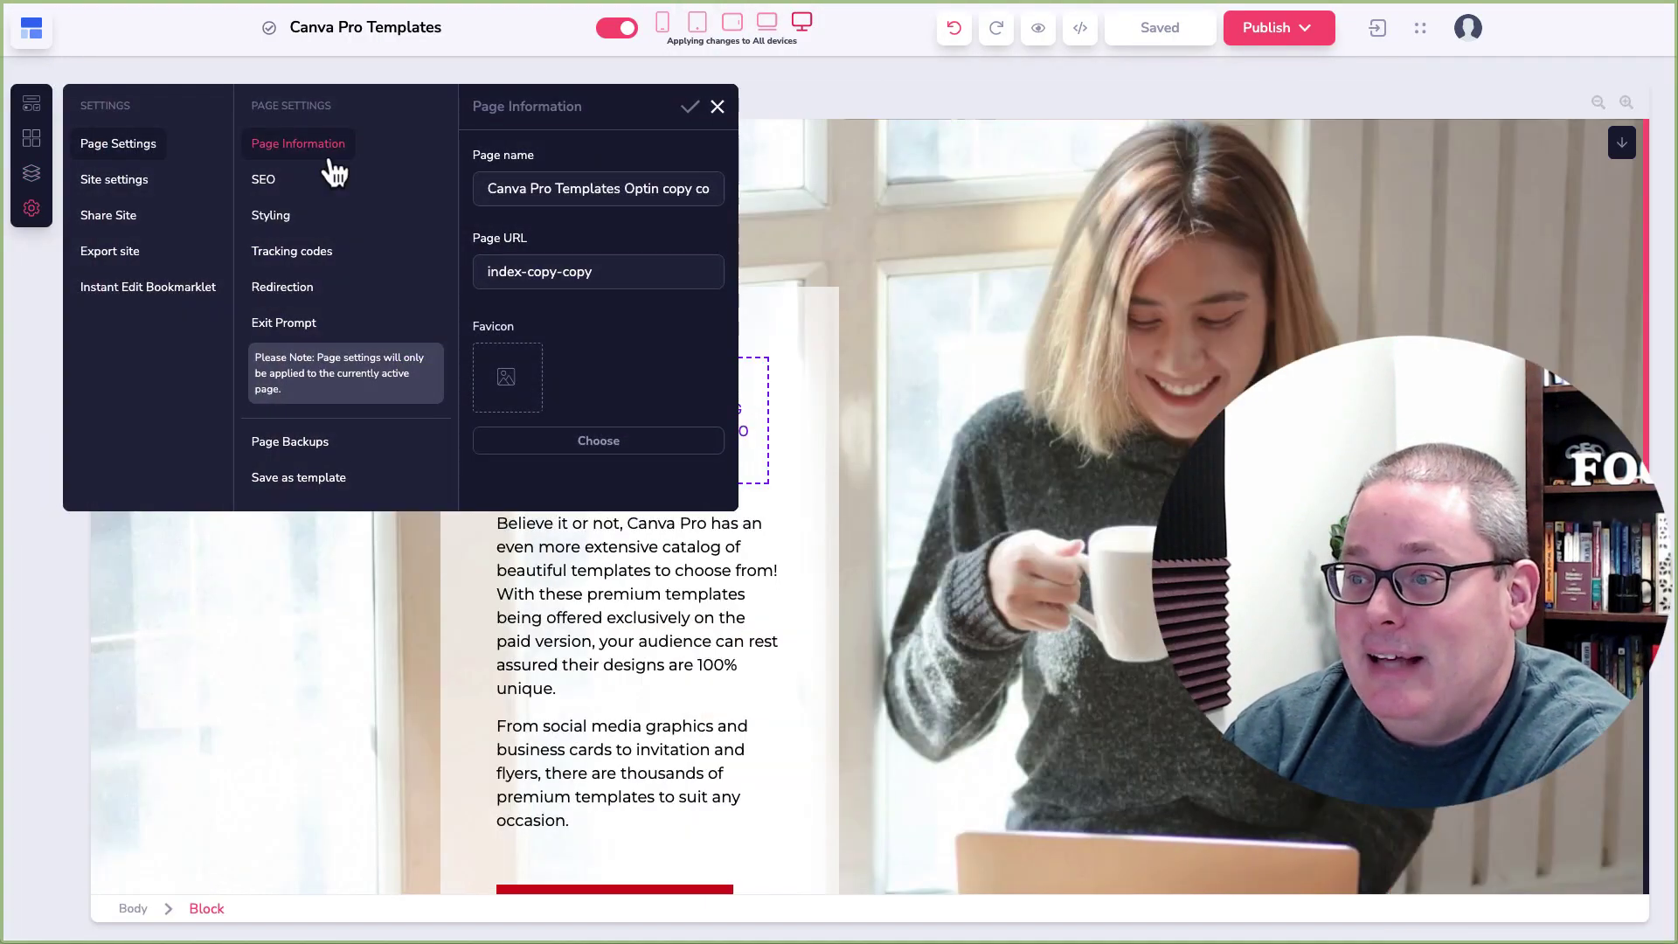
{"action": "left_click", "coordinate": [310, 450]}
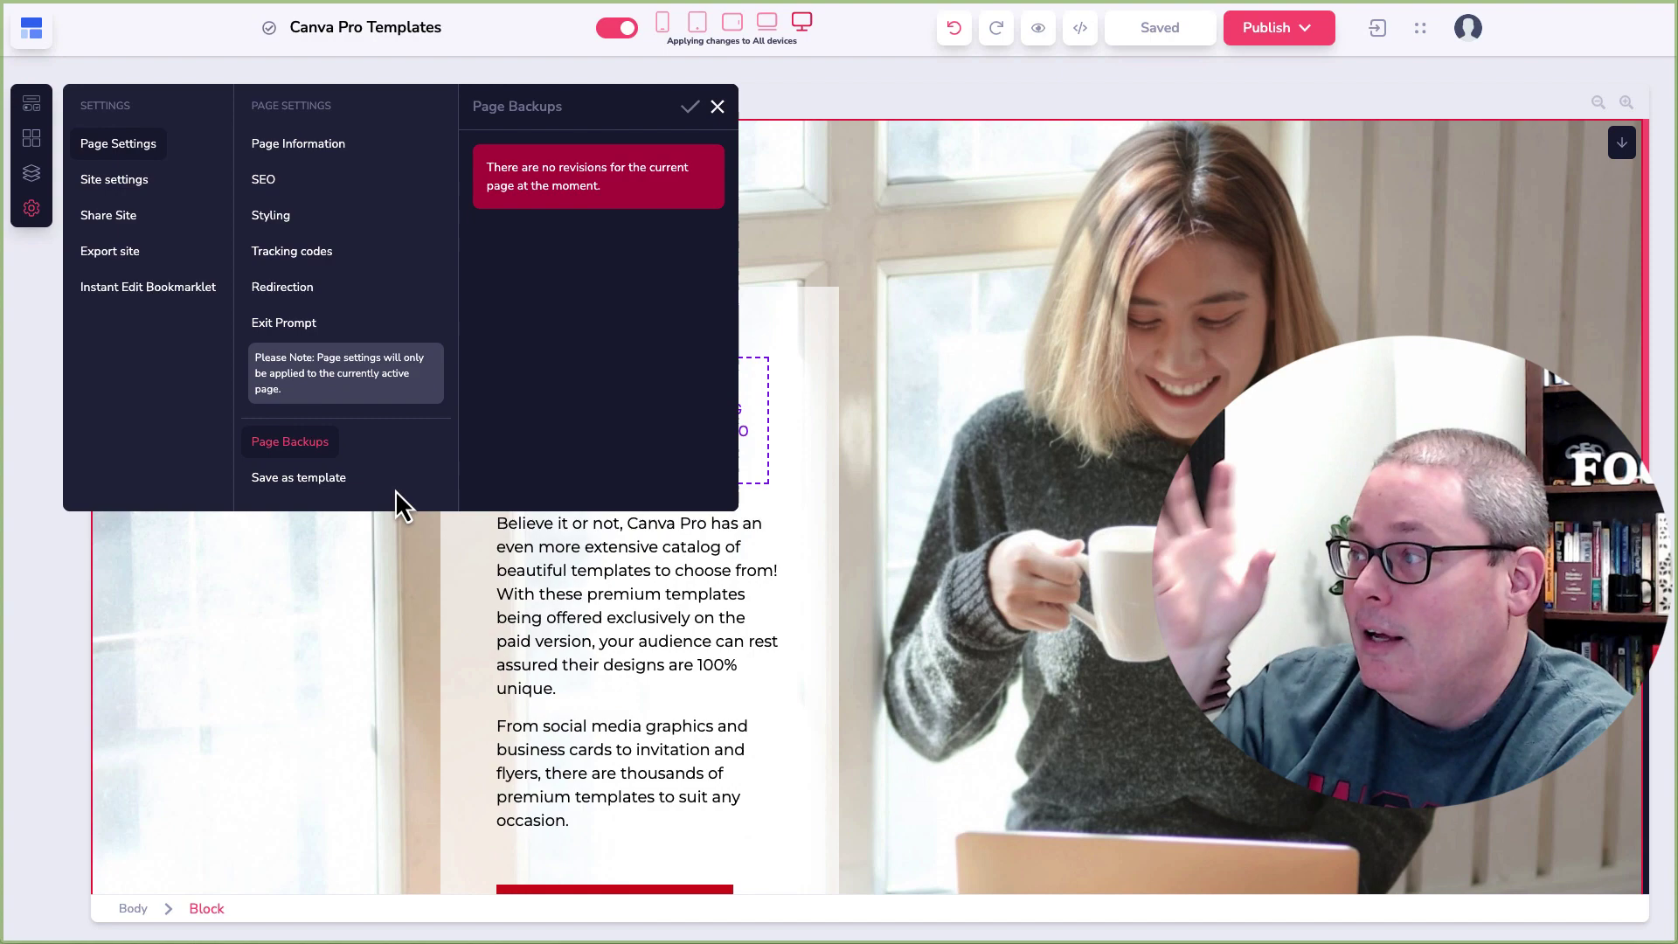
{"action": "left_click", "coordinate": [316, 479]}
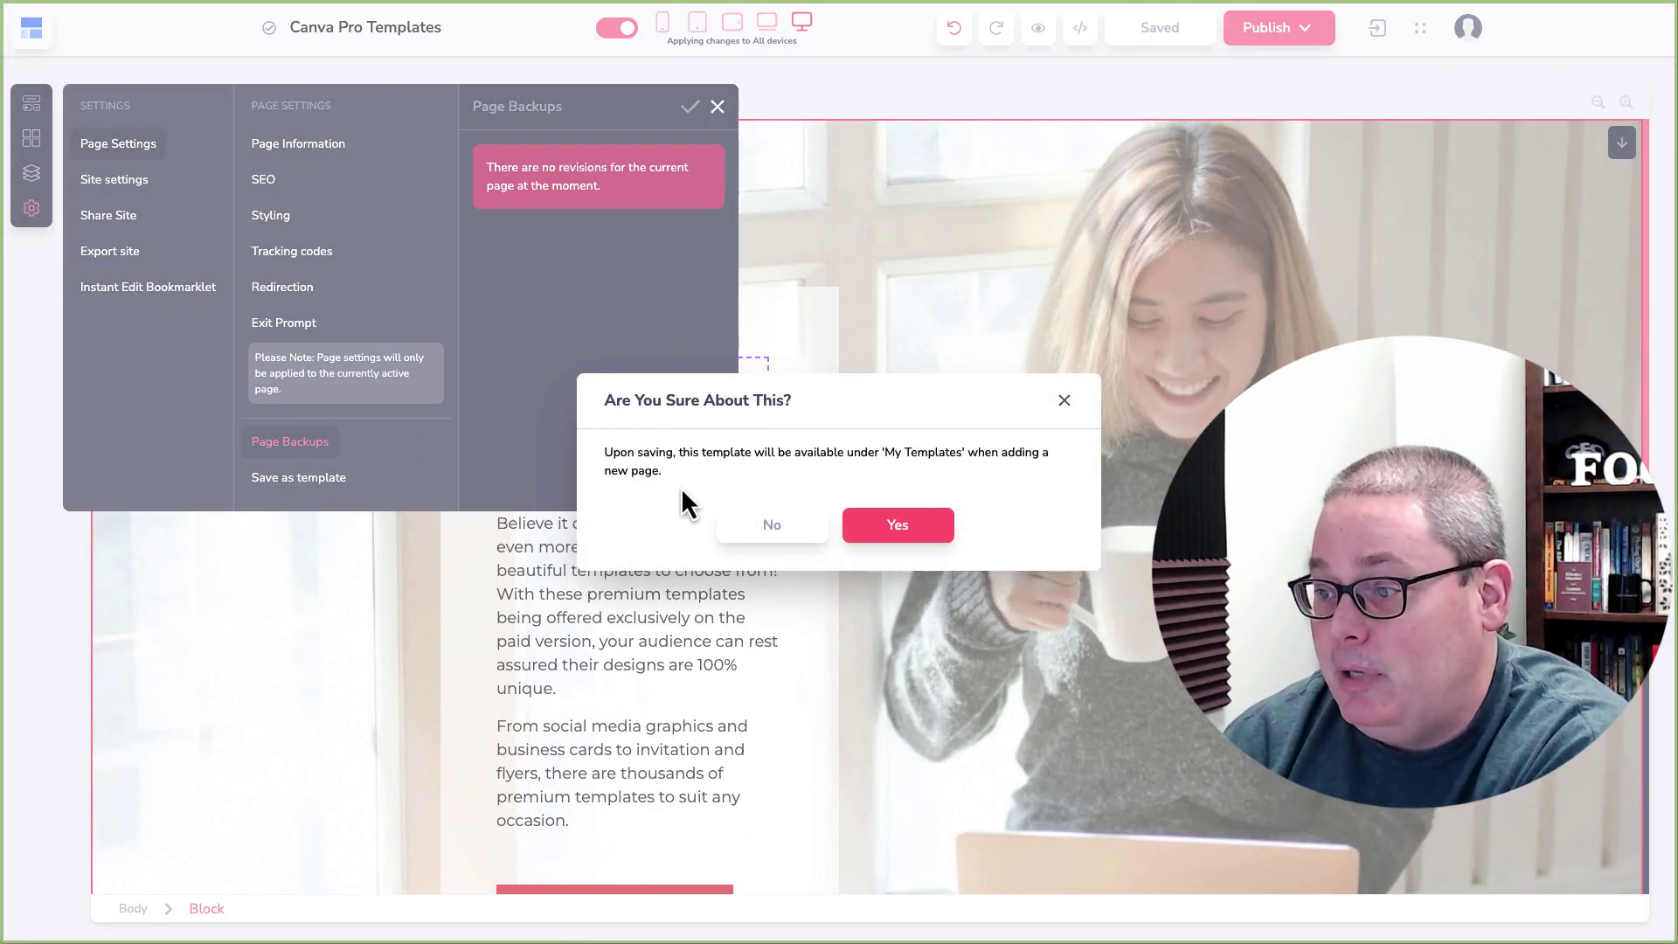
{"action": "left_click_drag", "start_coordinate": [679, 485], "coordinate": [614, 466]}
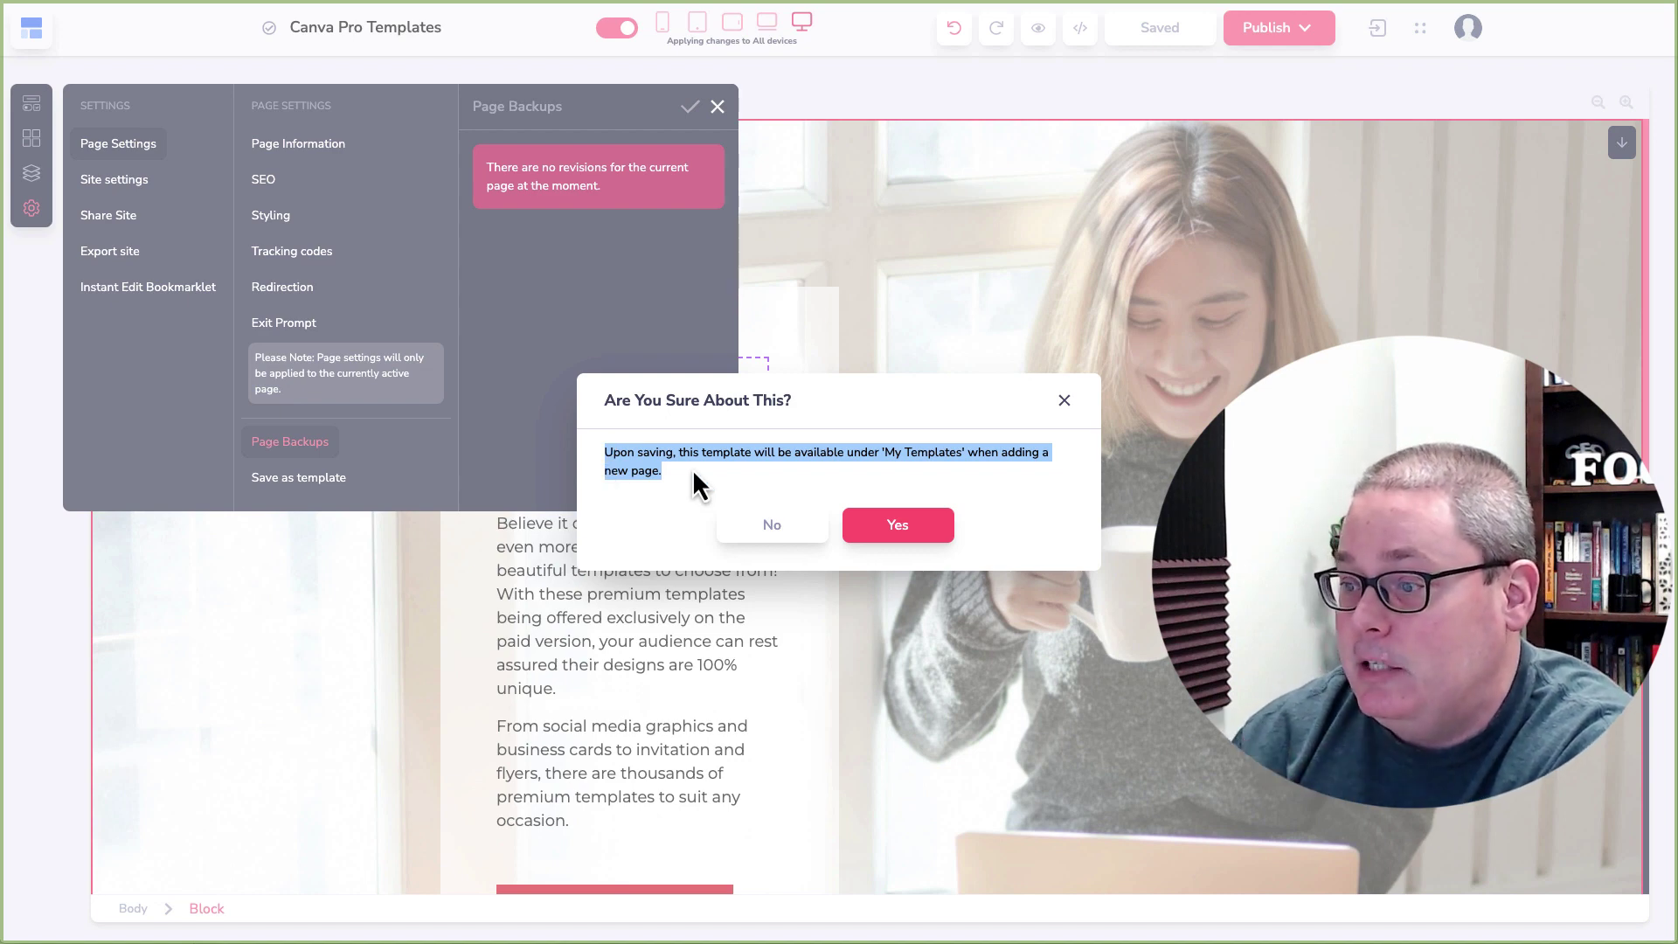
{"action": "left_click", "coordinate": [879, 530]}
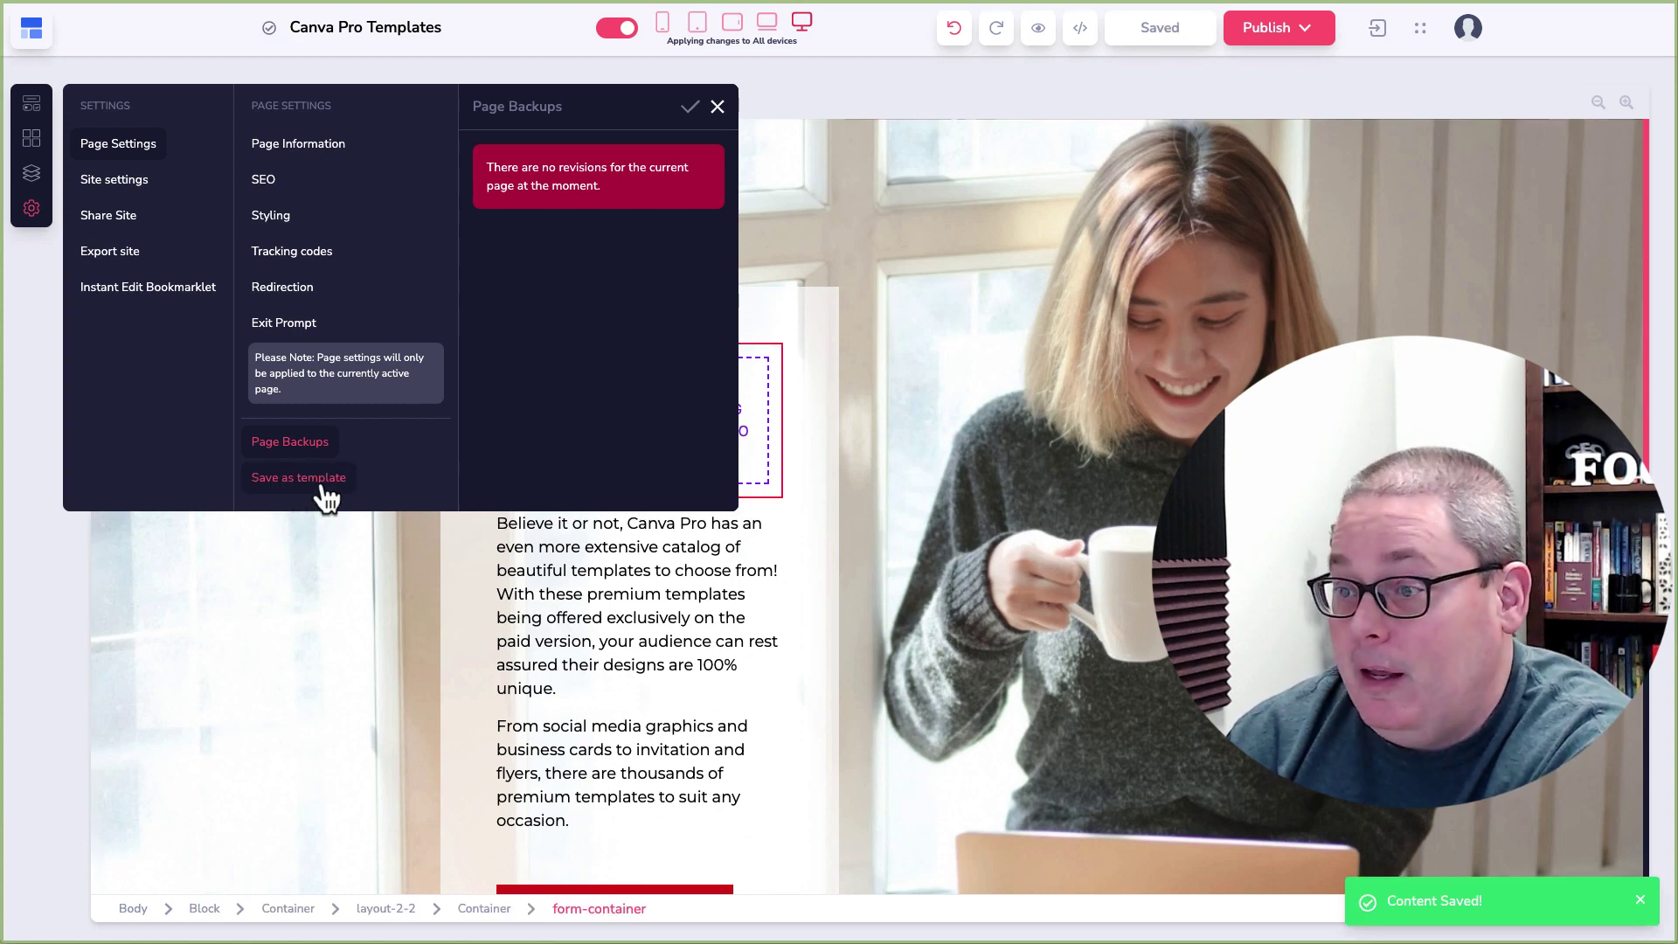
{"action": "left_click", "coordinate": [717, 107]}
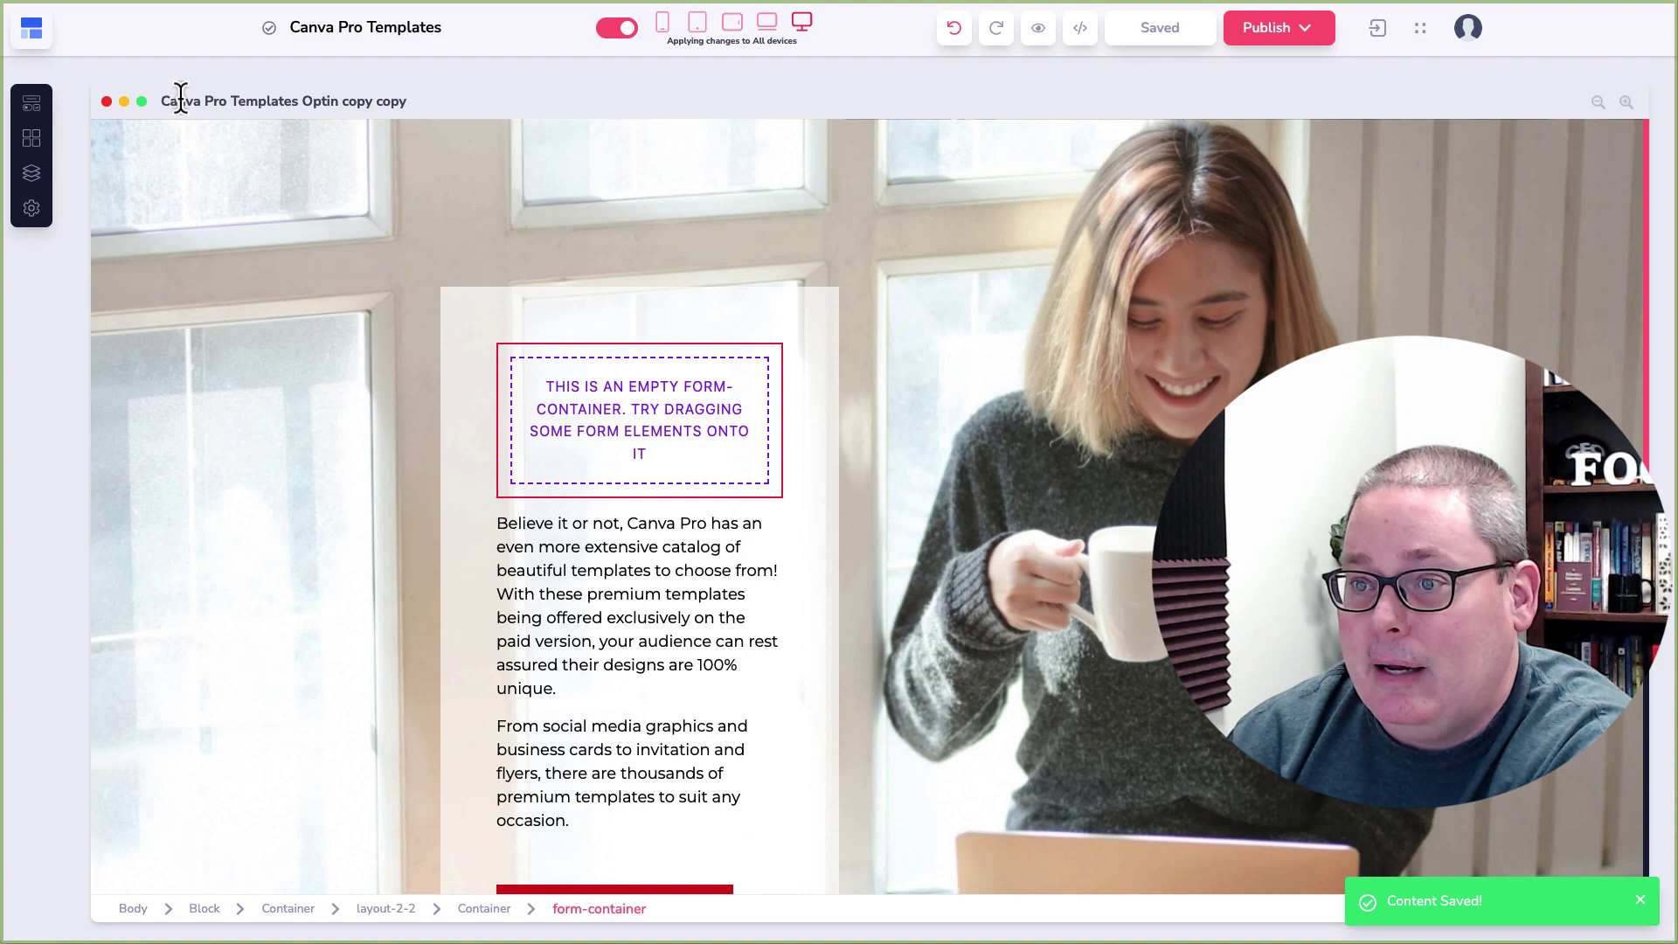
- Add a new global block from the Global Blocks list in the sidebar
{"action": "left_click", "coordinate": [33, 104]}
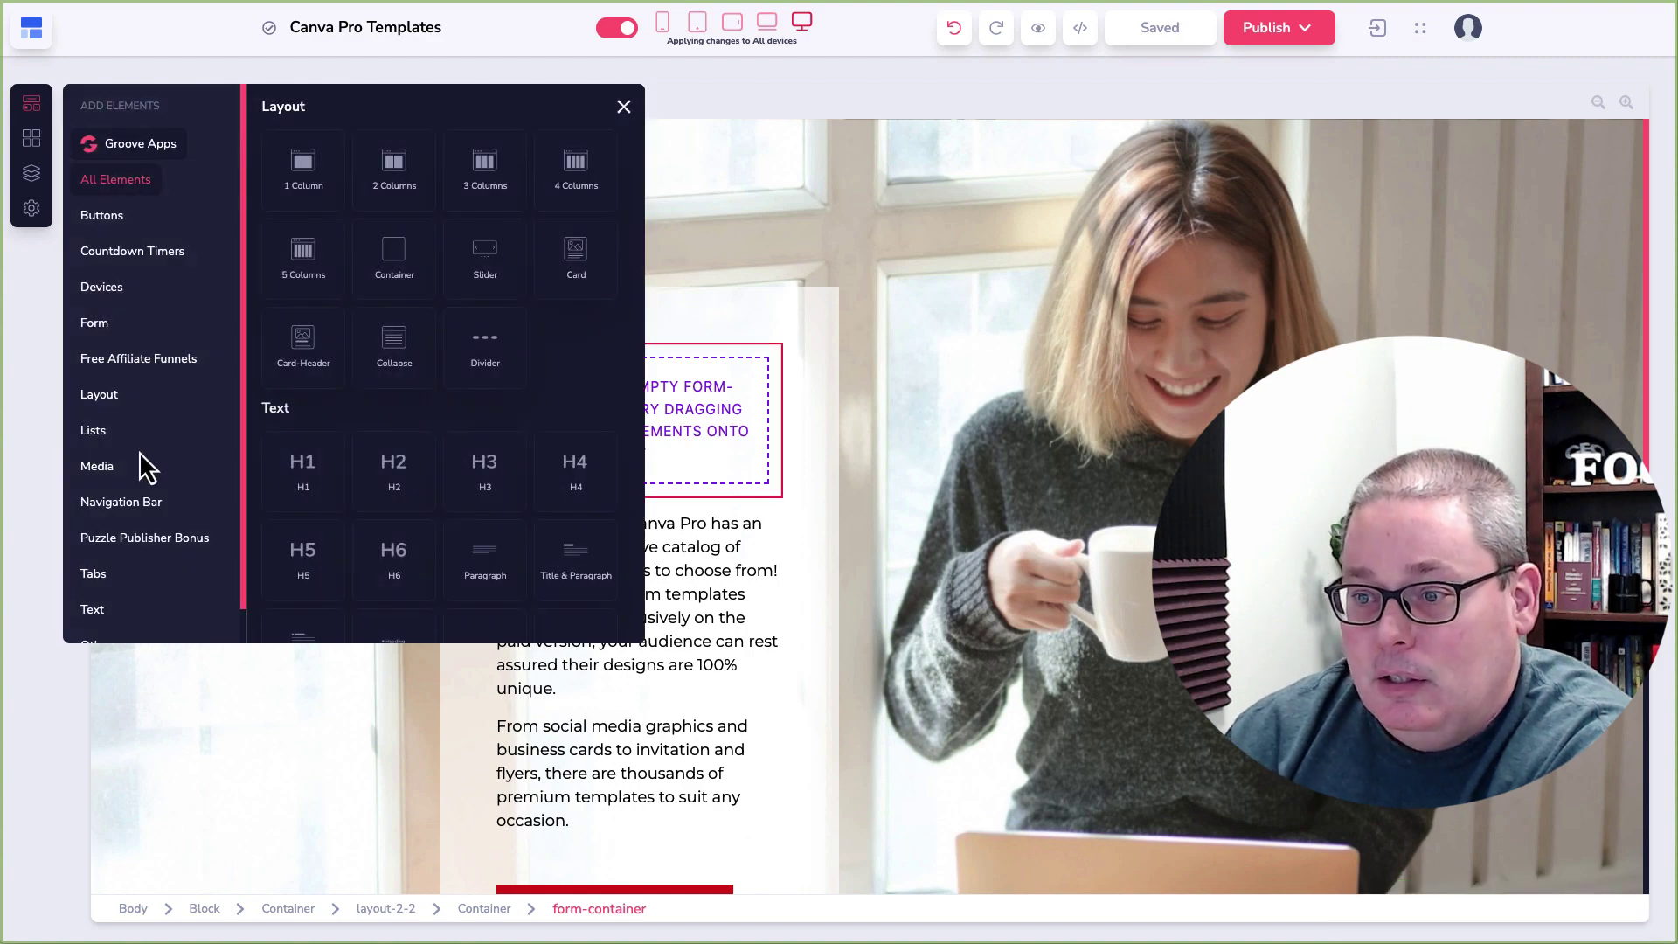
{"action": "scroll", "coordinate": [166, 444], "scroll_direction": "down", "scroll_amount": 1}
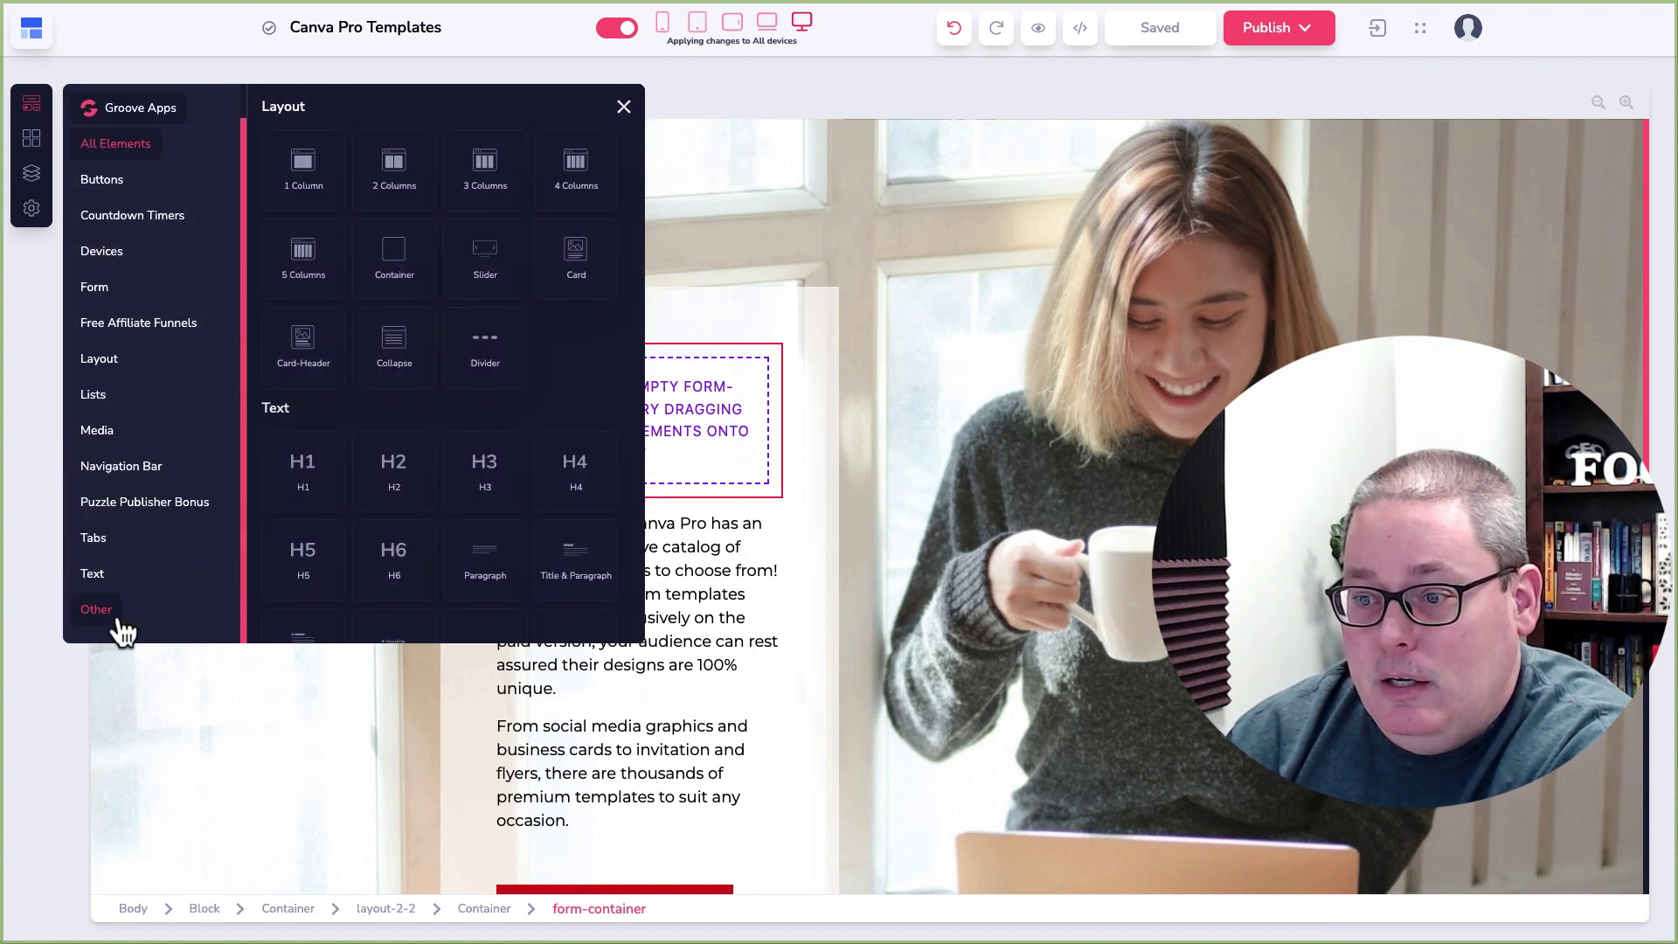
{"action": "scroll", "coordinate": [140, 534], "scroll_direction": "up", "scroll_amount": 1}
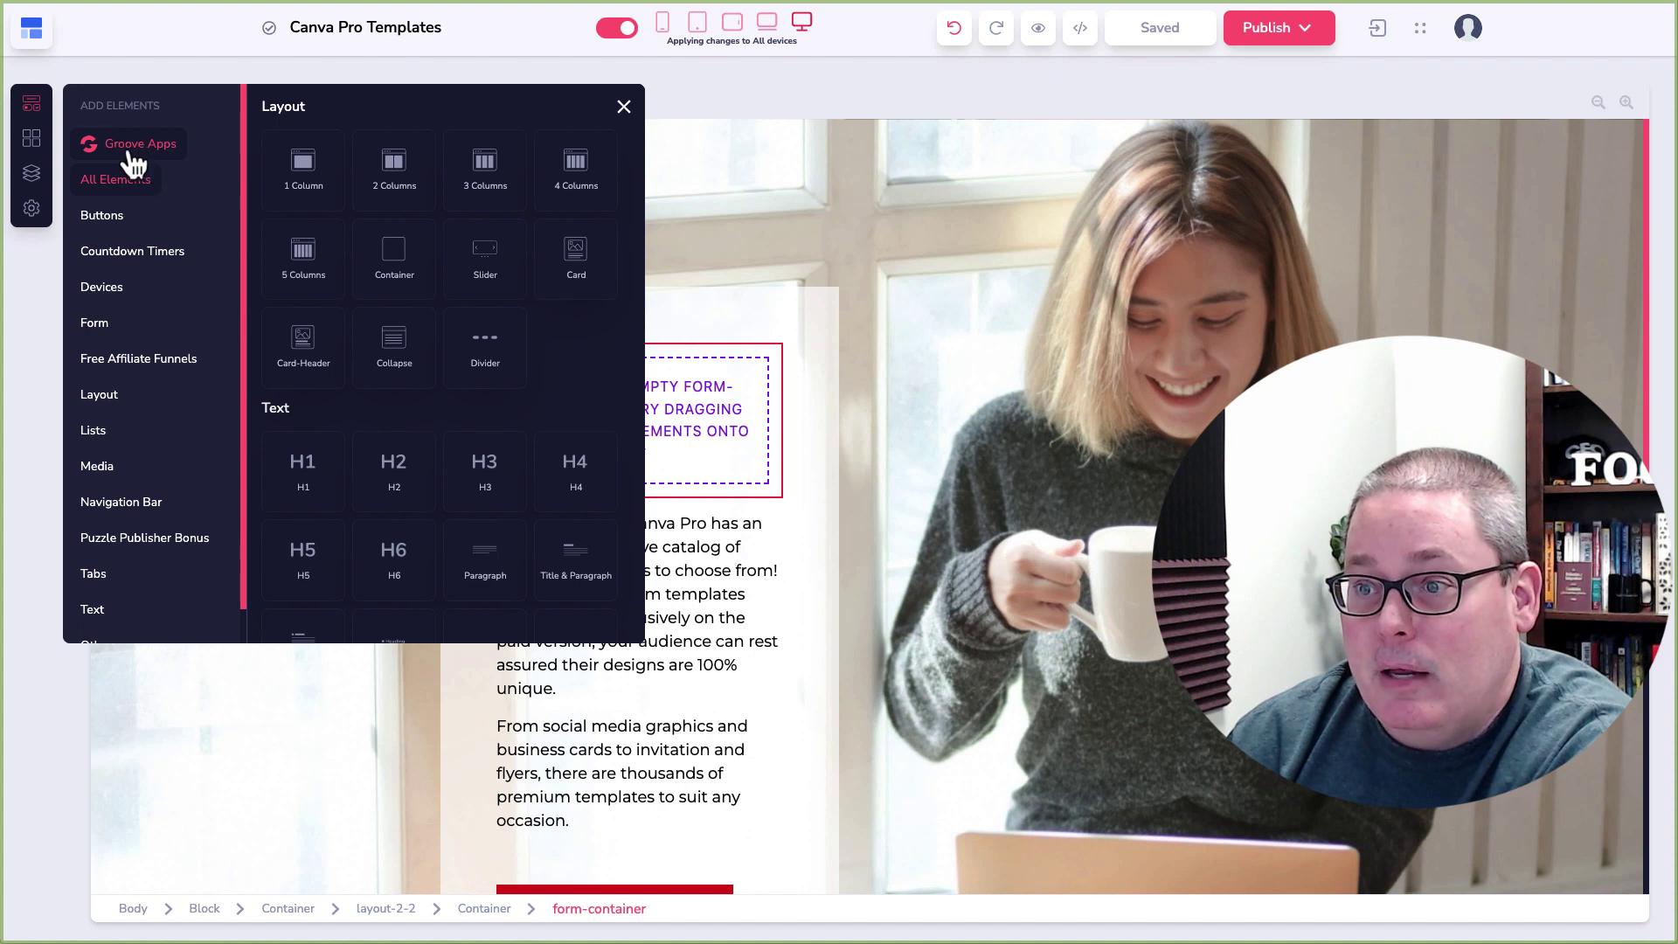
{"action": "left_click", "coordinate": [32, 140]}
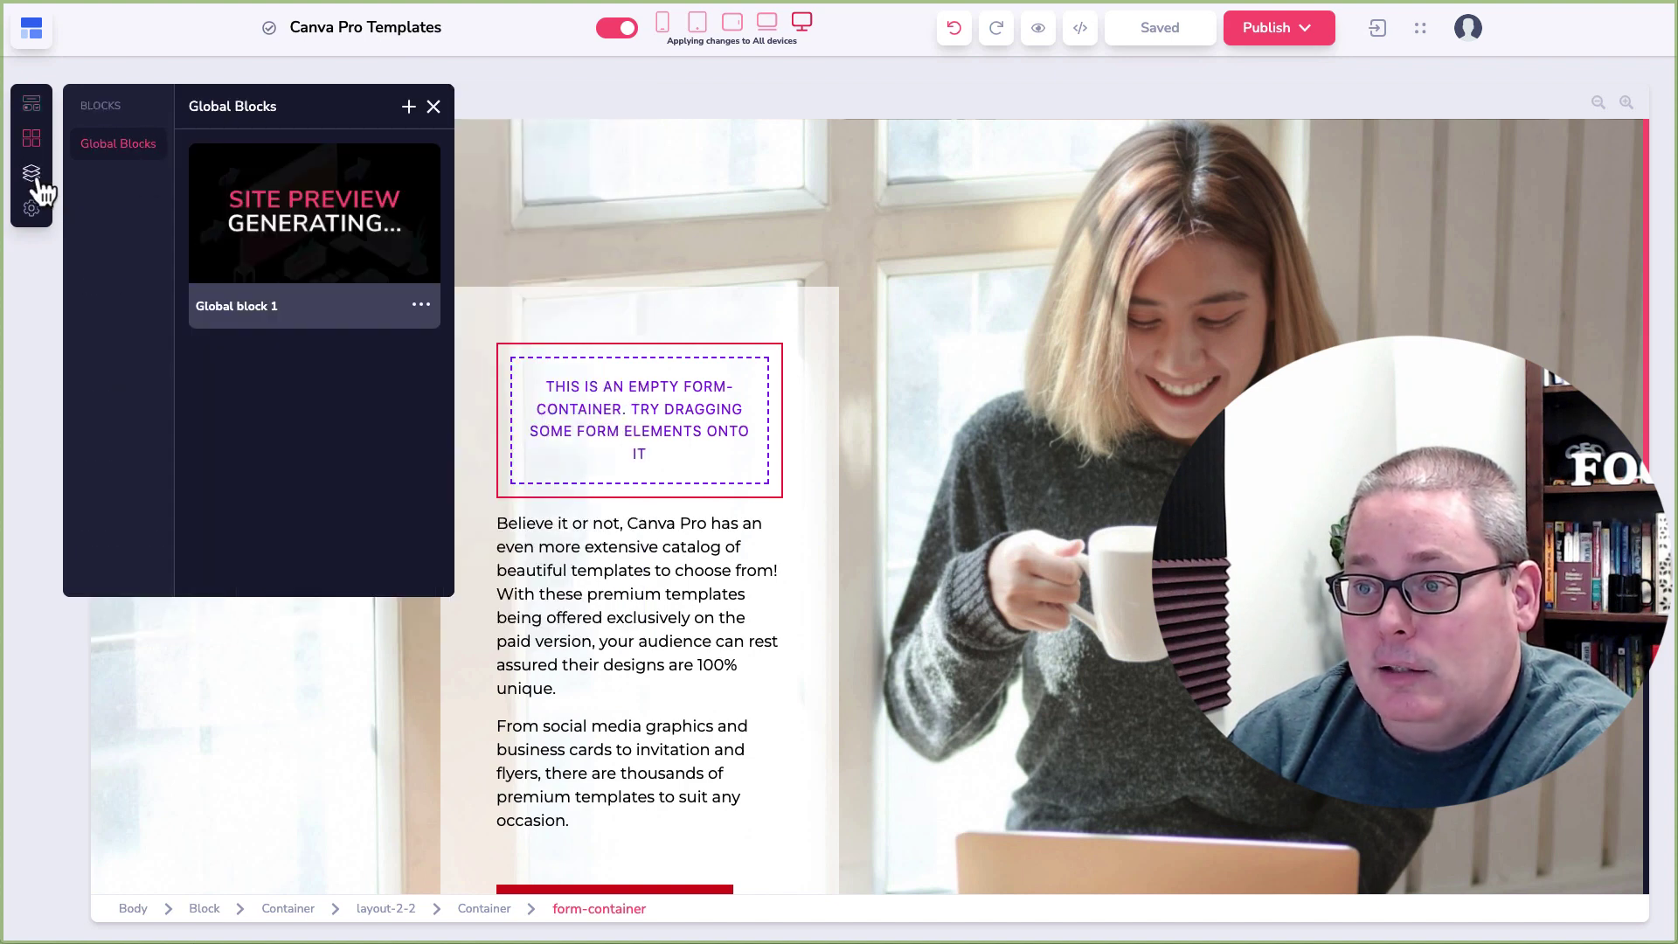
{"action": "left_click", "coordinate": [408, 112]}
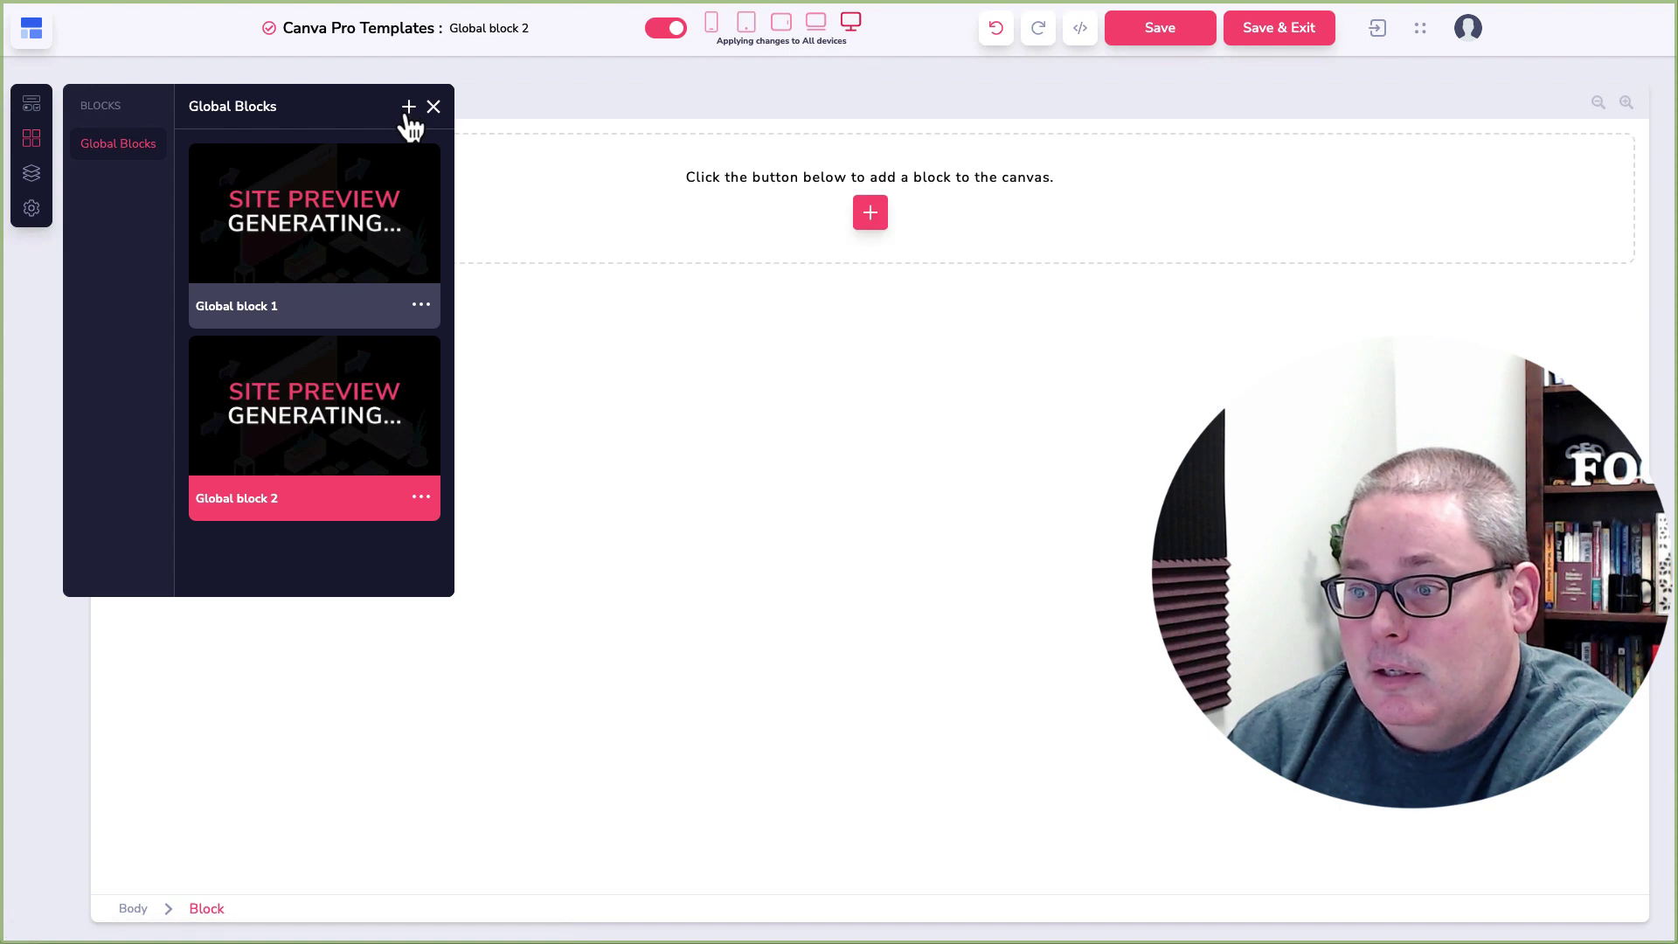
- Browse the ready-made block library's Saved blocks, then close the library
{"action": "left_click", "coordinate": [870, 213]}
{"action": "scroll", "coordinate": [208, 577], "scroll_direction": "down", "scroll_amount": 3}
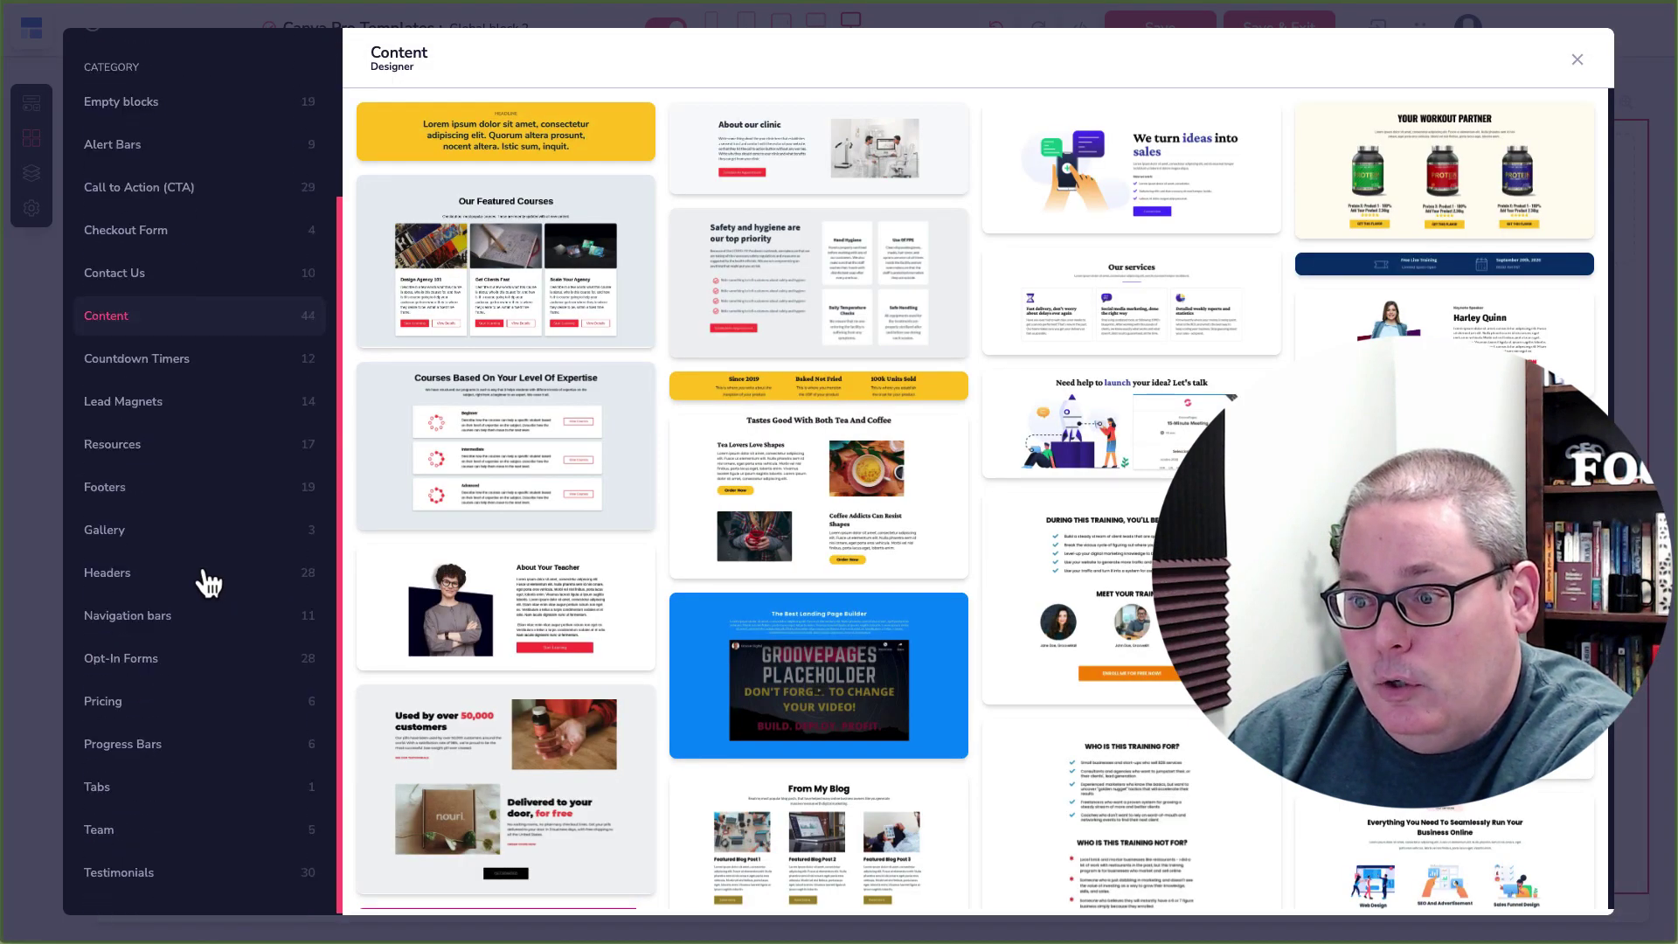
{"action": "scroll", "coordinate": [149, 475], "scroll_direction": "up", "scroll_amount": 5}
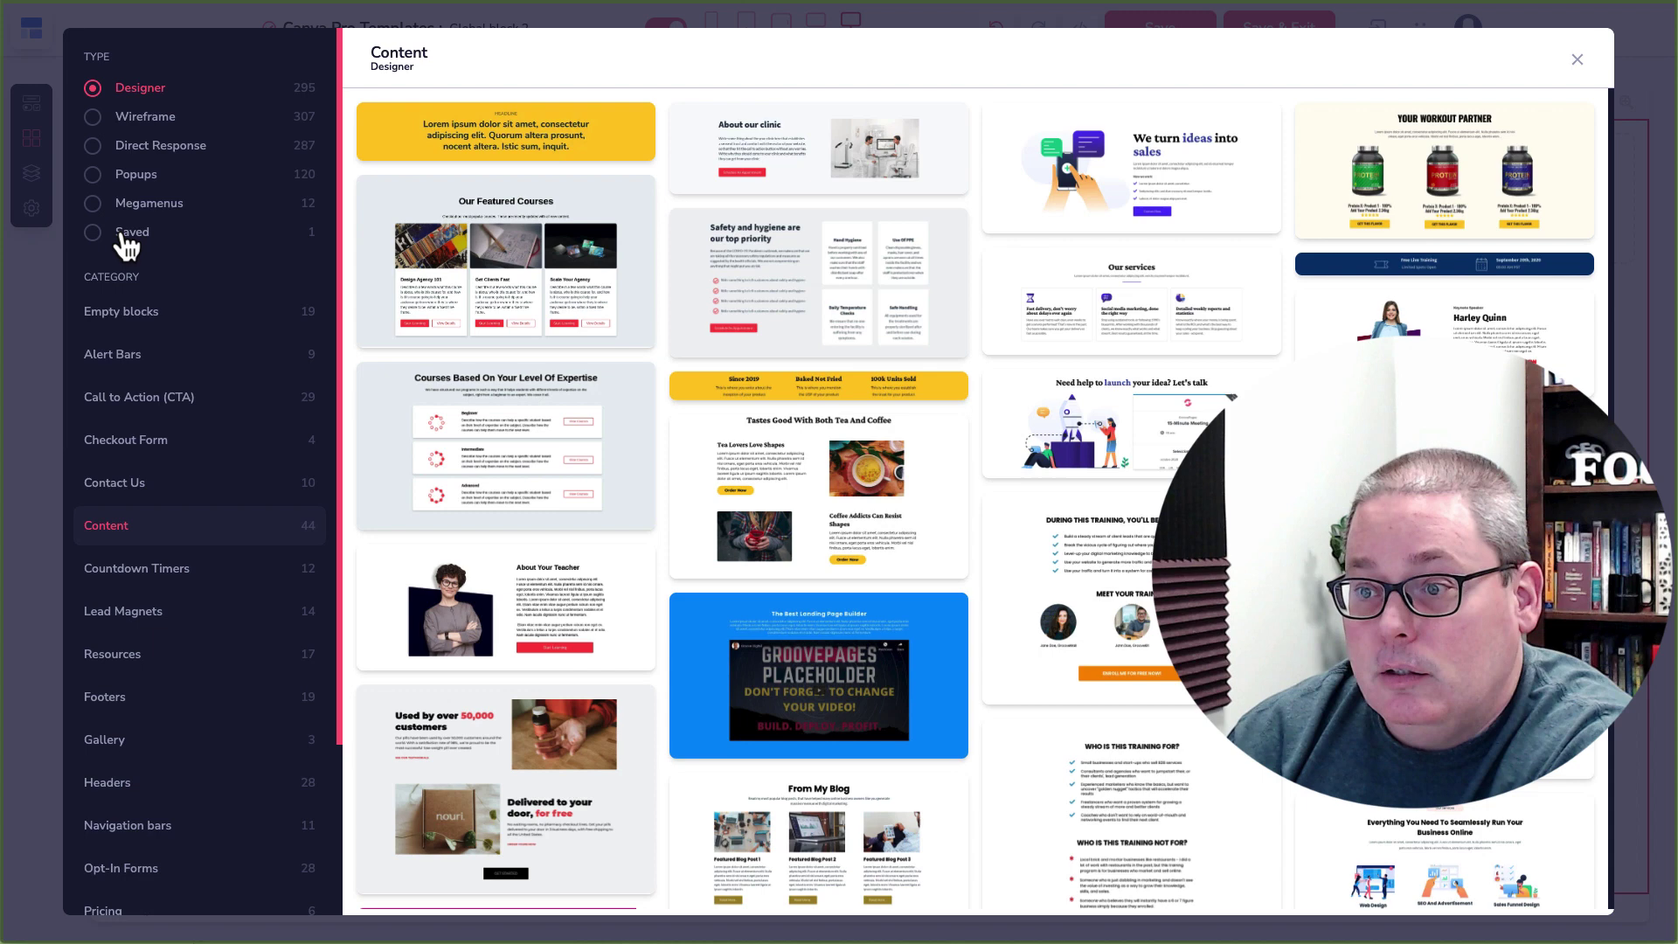
{"action": "left_click", "coordinate": [132, 233]}
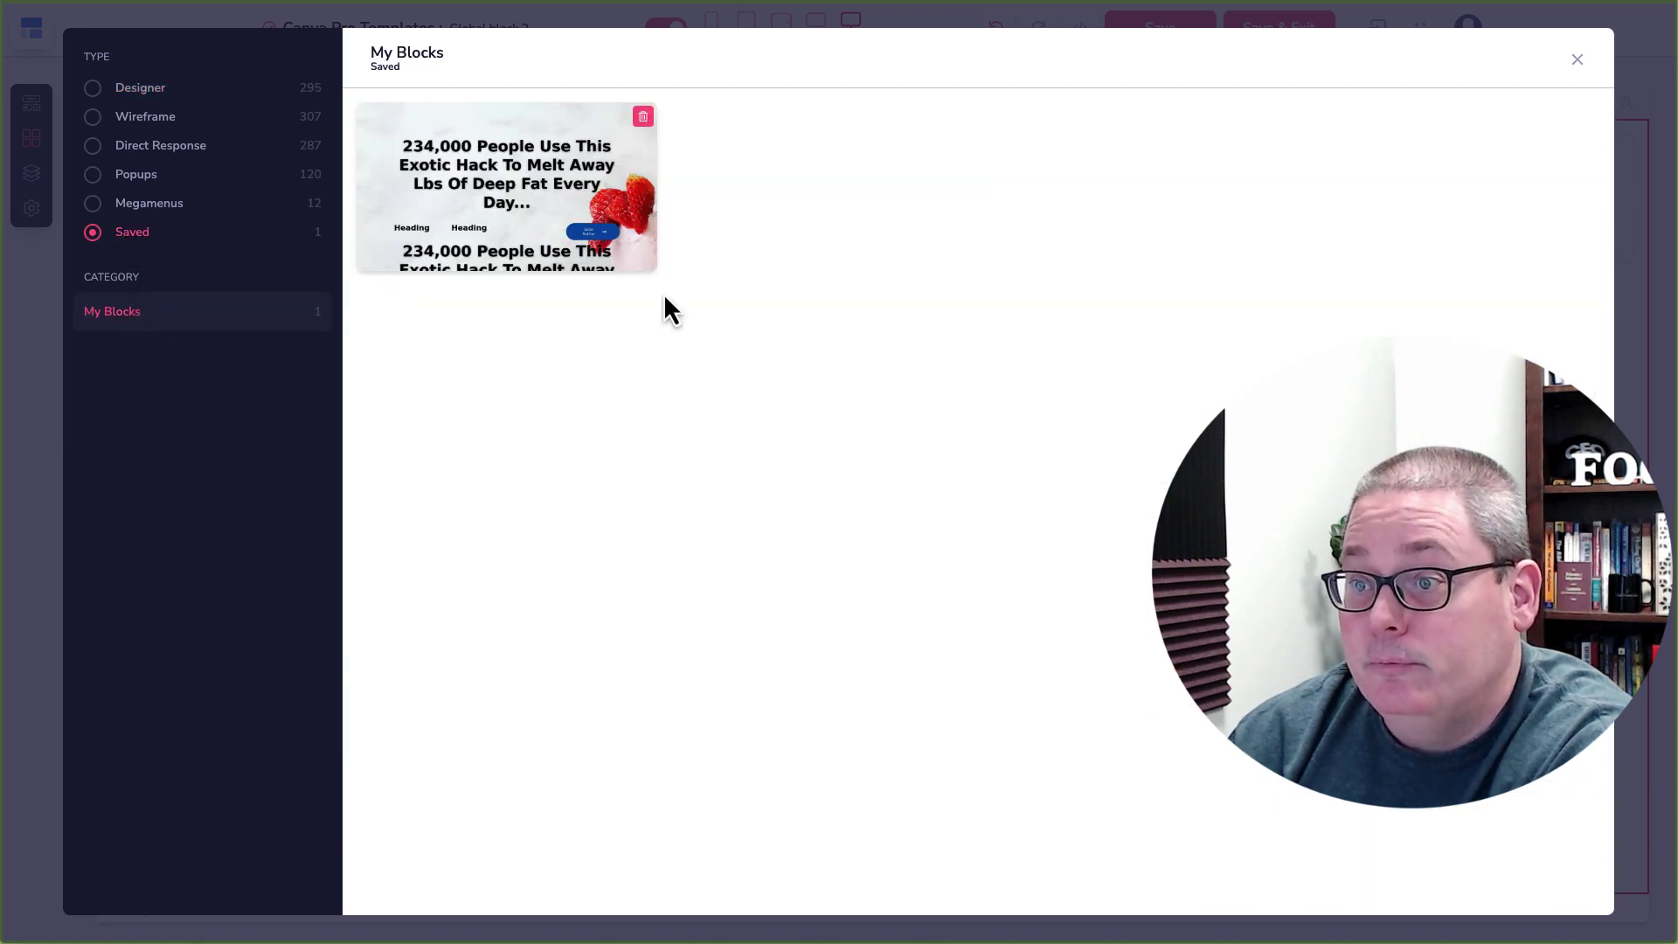
{"action": "left_click", "coordinate": [1577, 59]}
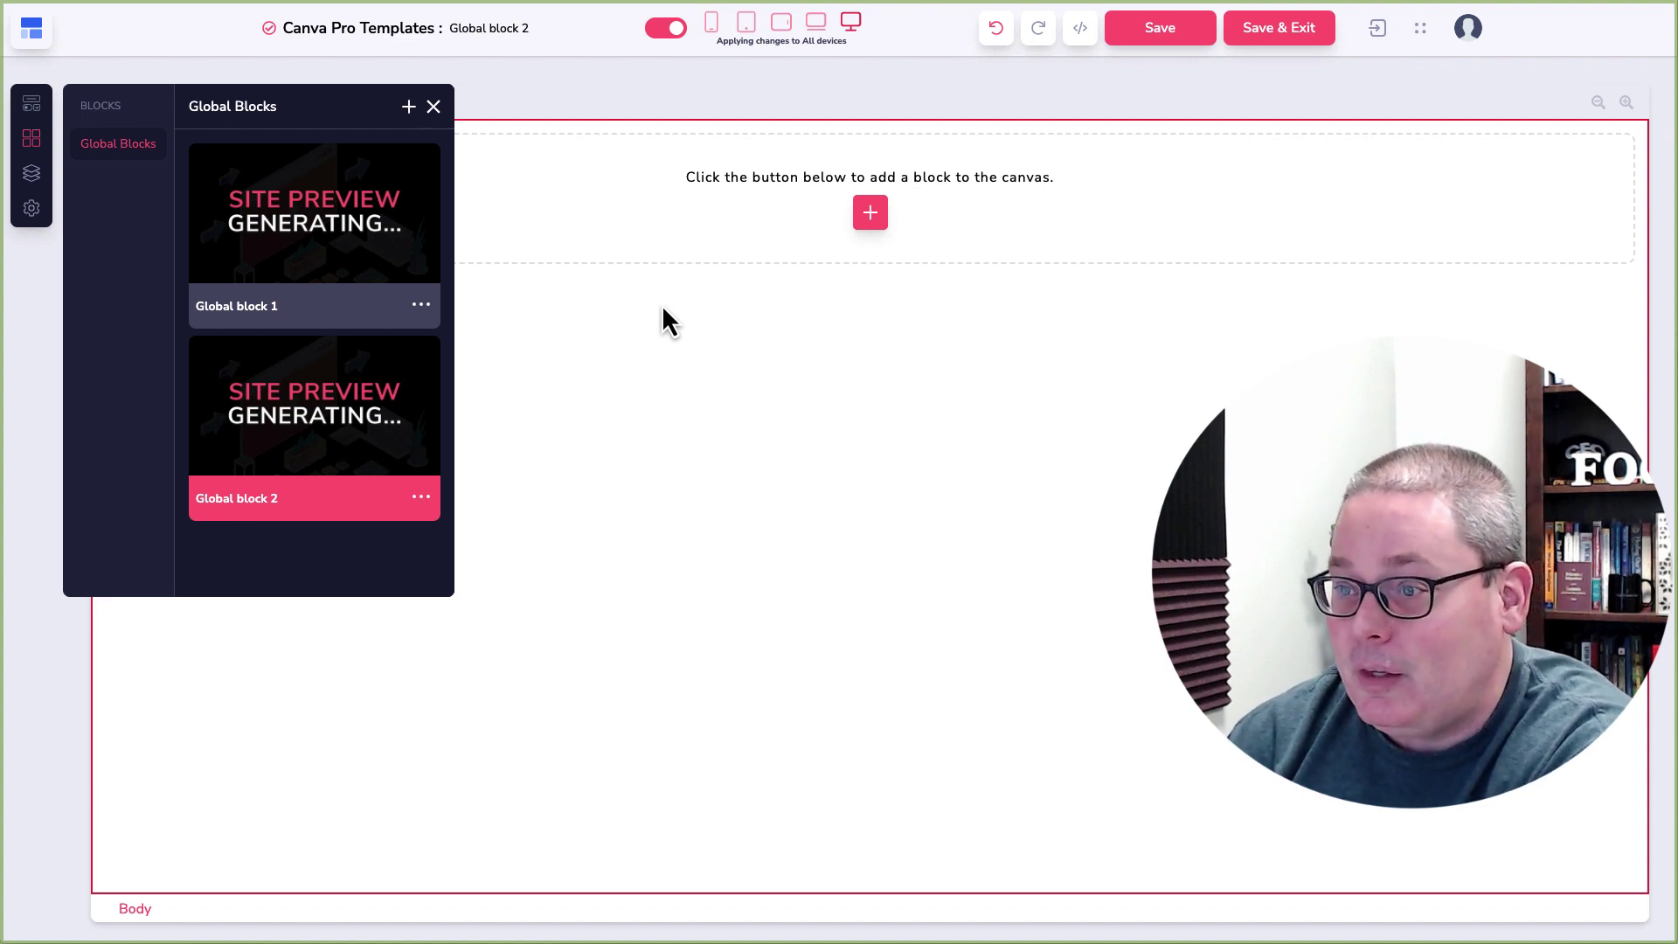
- Check Global block 2's page and site settings, then save it and return to the Optin page
{"action": "left_click", "coordinate": [437, 108]}
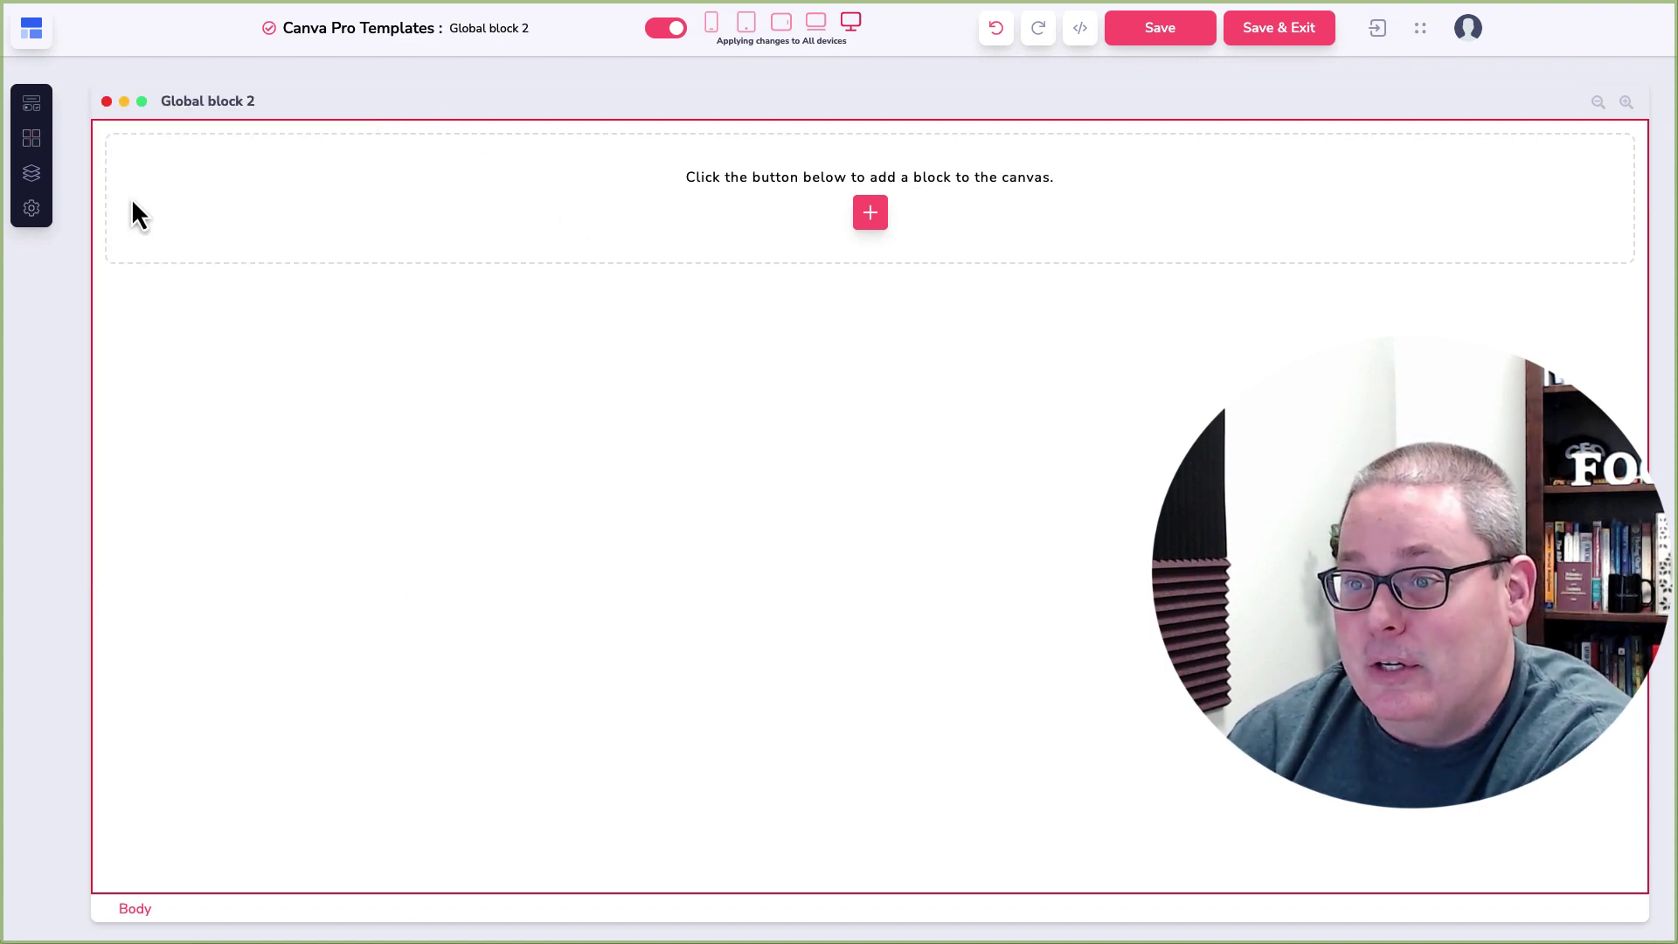
{"action": "left_click", "coordinate": [30, 209]}
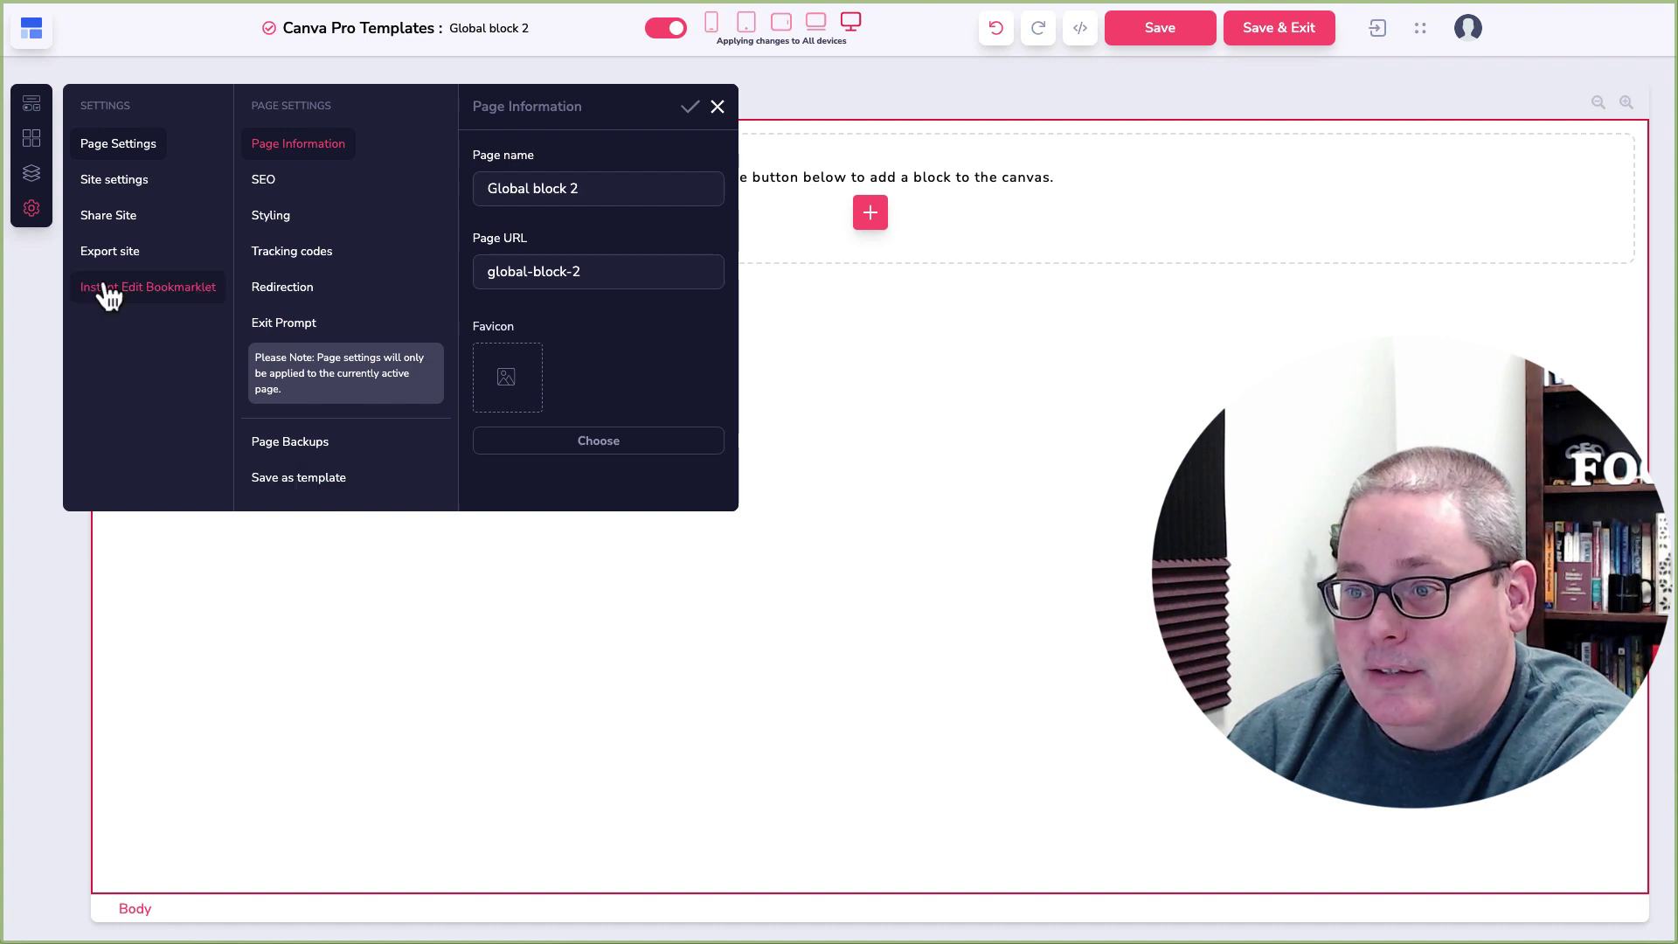
{"action": "left_click", "coordinate": [131, 201]}
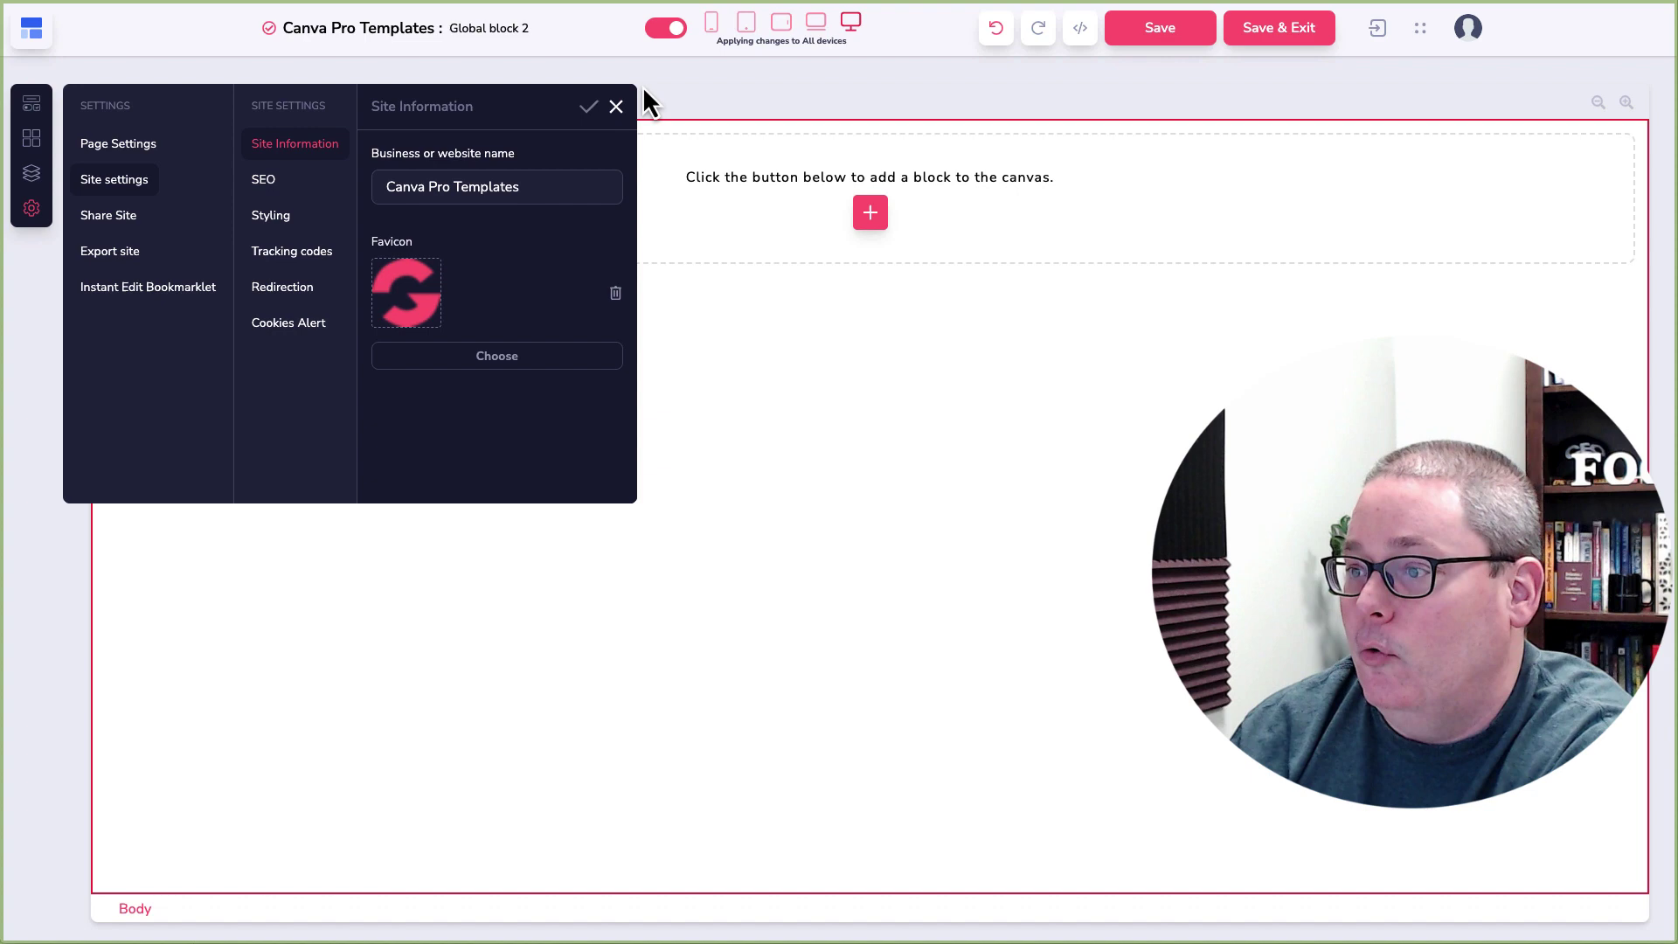
{"action": "left_click", "coordinate": [616, 112]}
{"action": "left_click", "coordinate": [1268, 35]}
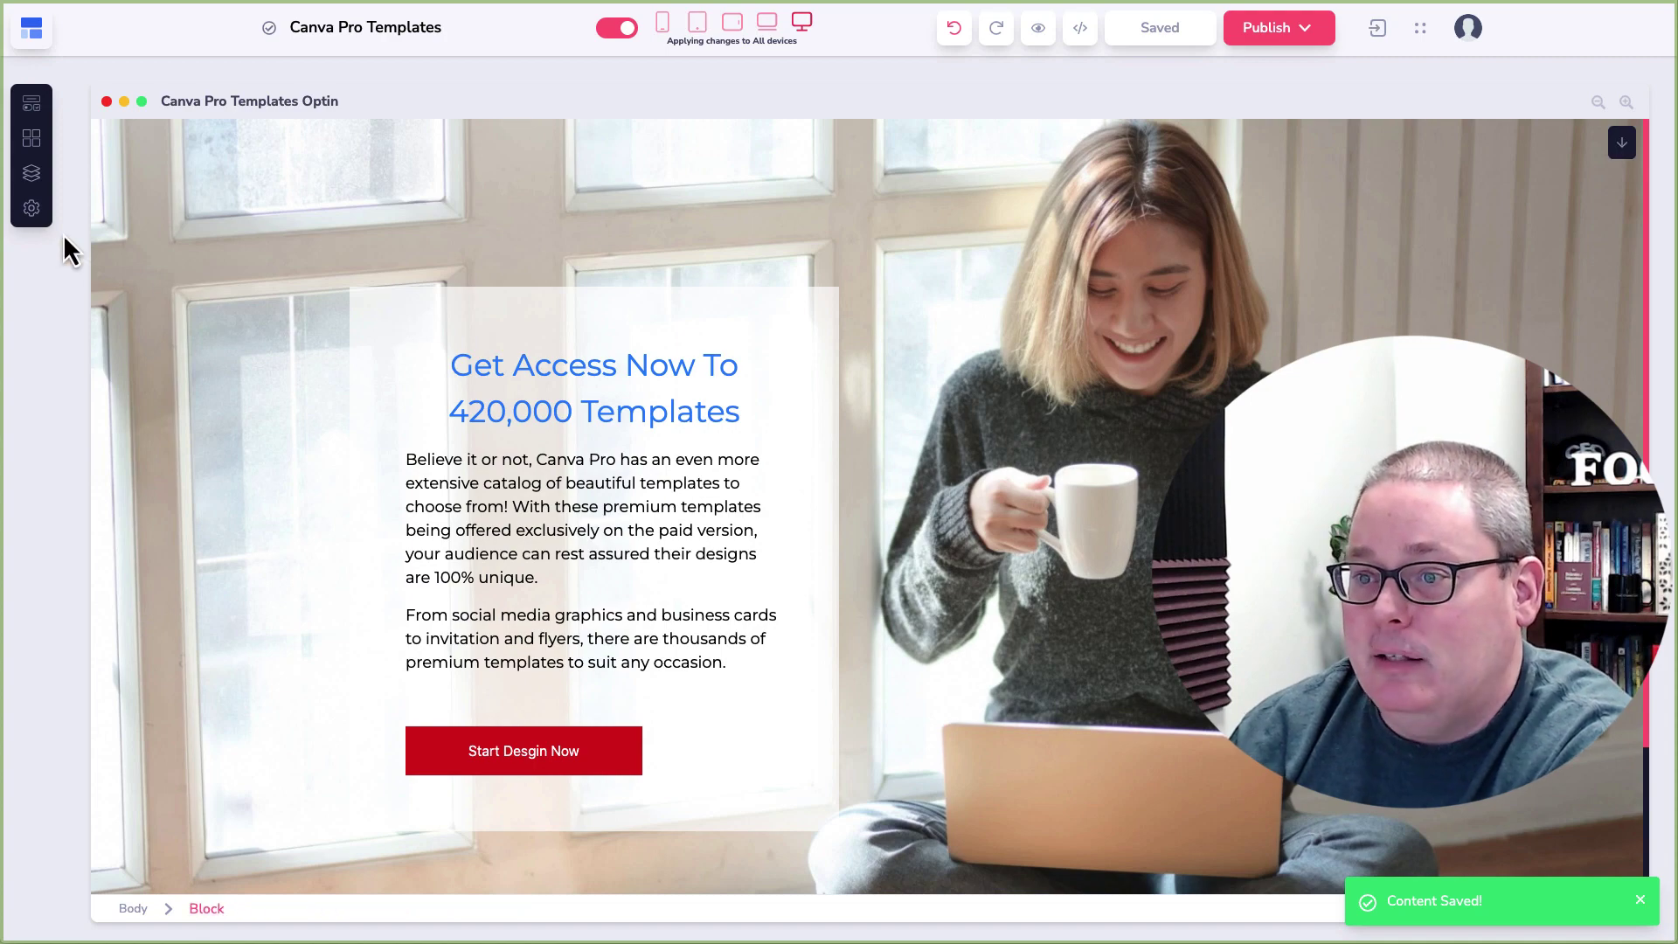
- Open the Canva Pro Templates site settings and choose a custom domain for hosting
{"action": "left_click", "coordinate": [31, 210]}
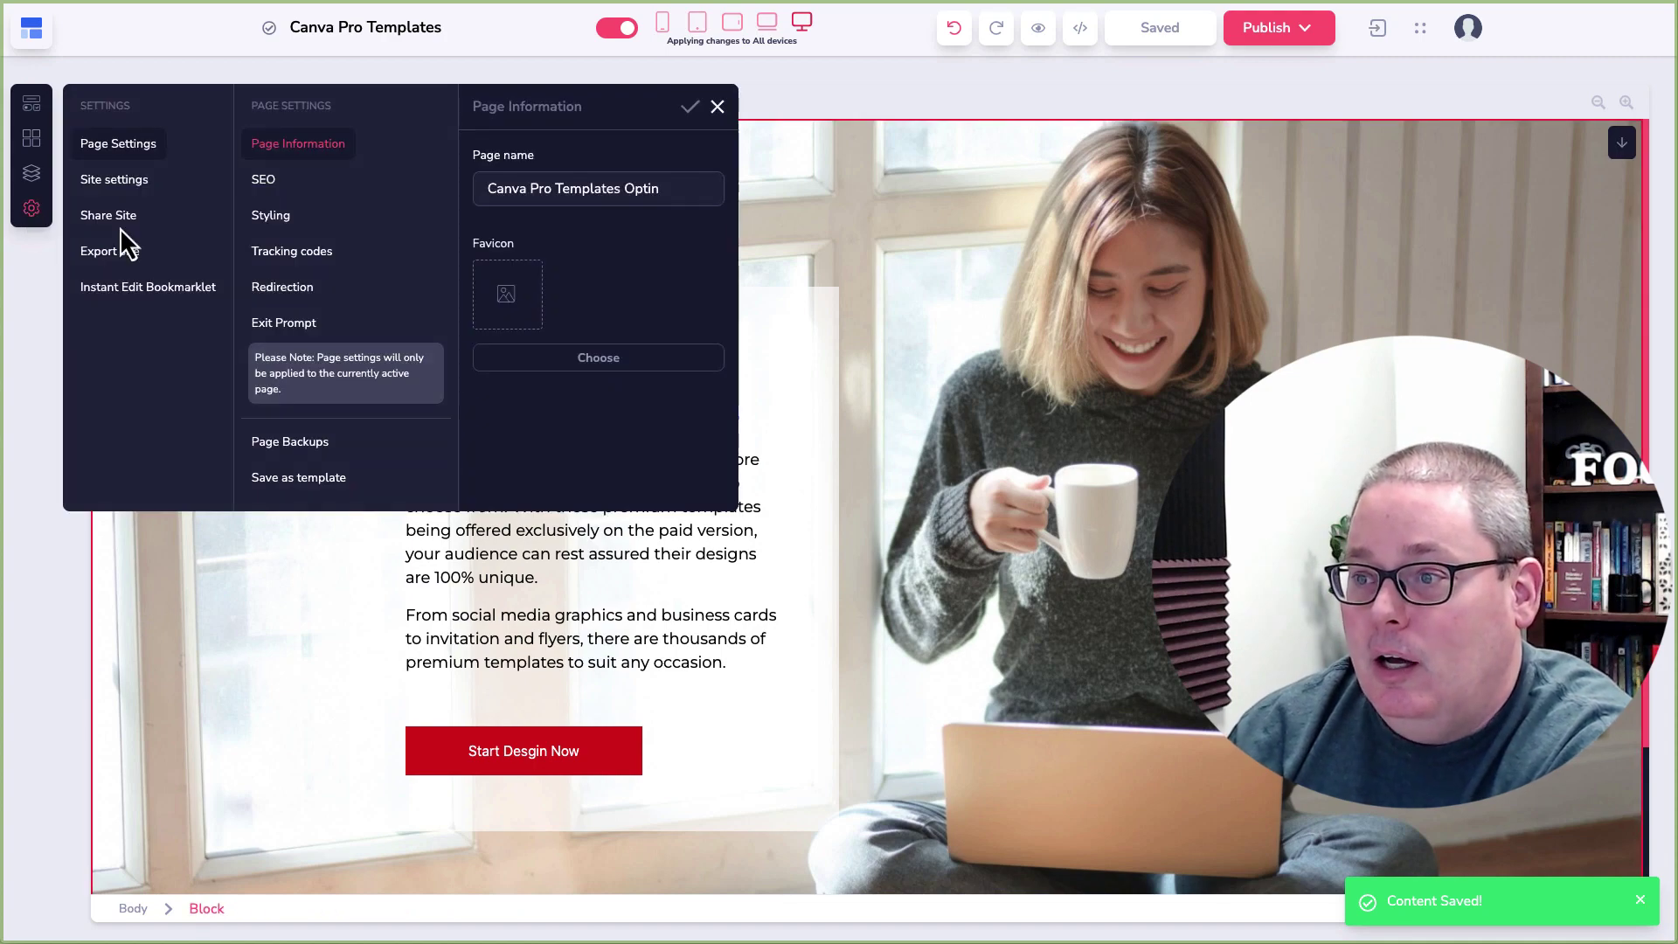
{"action": "left_click", "coordinate": [131, 180]}
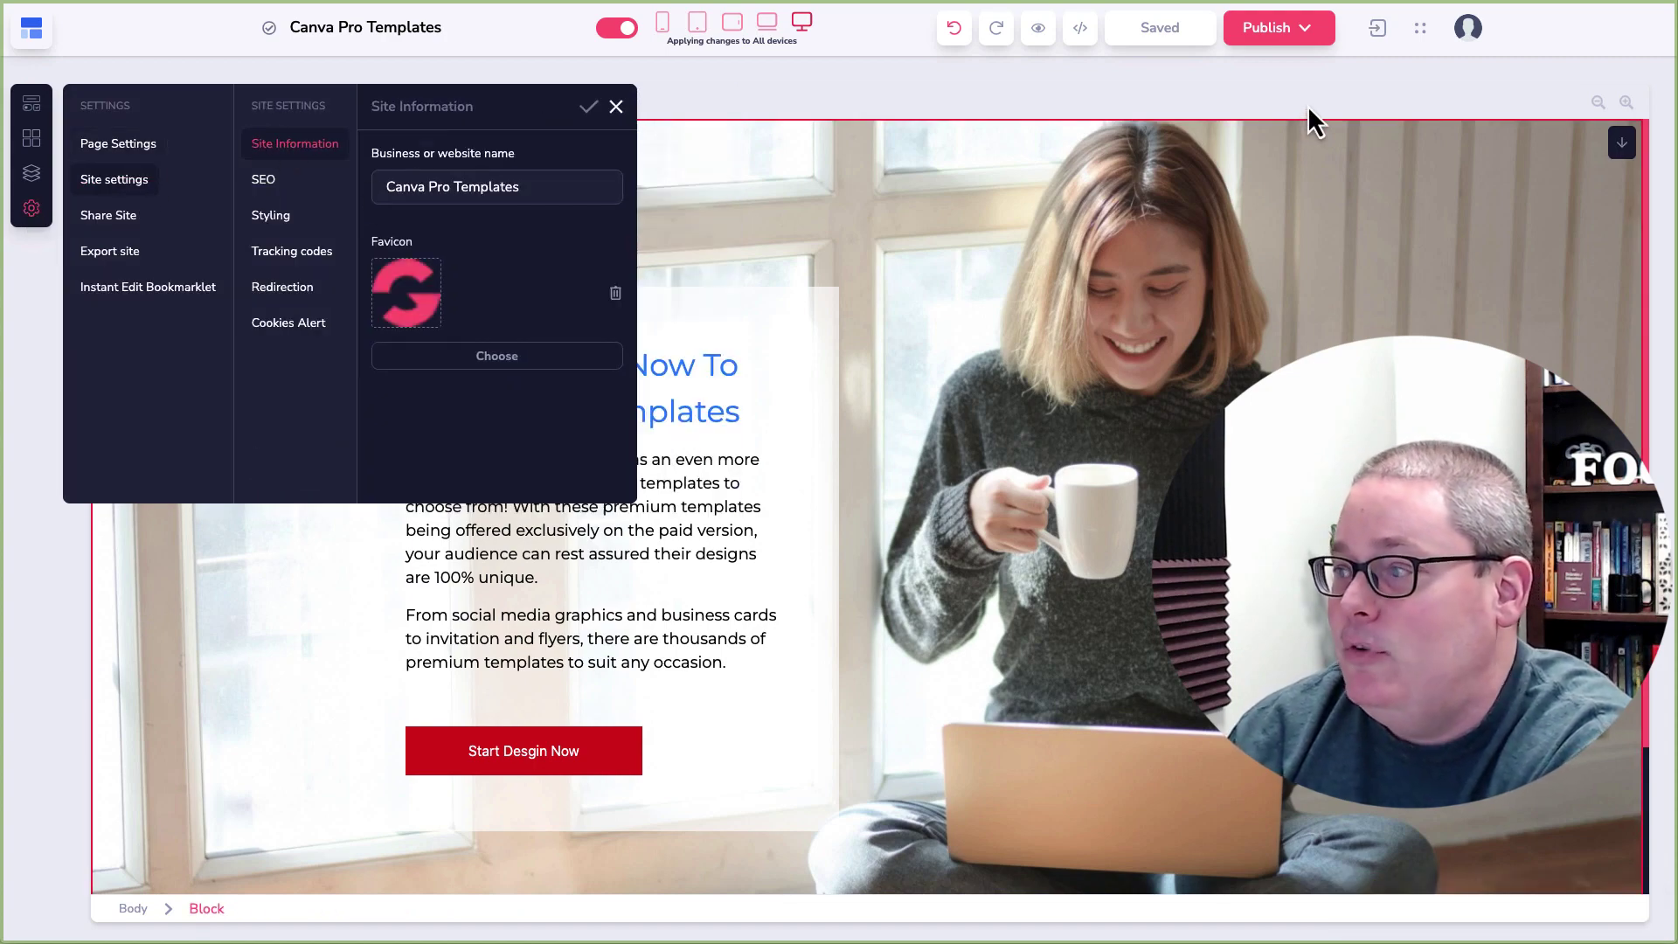
{"action": "left_click_drag", "start_coordinate": [530, 189], "coordinate": [386, 187]}
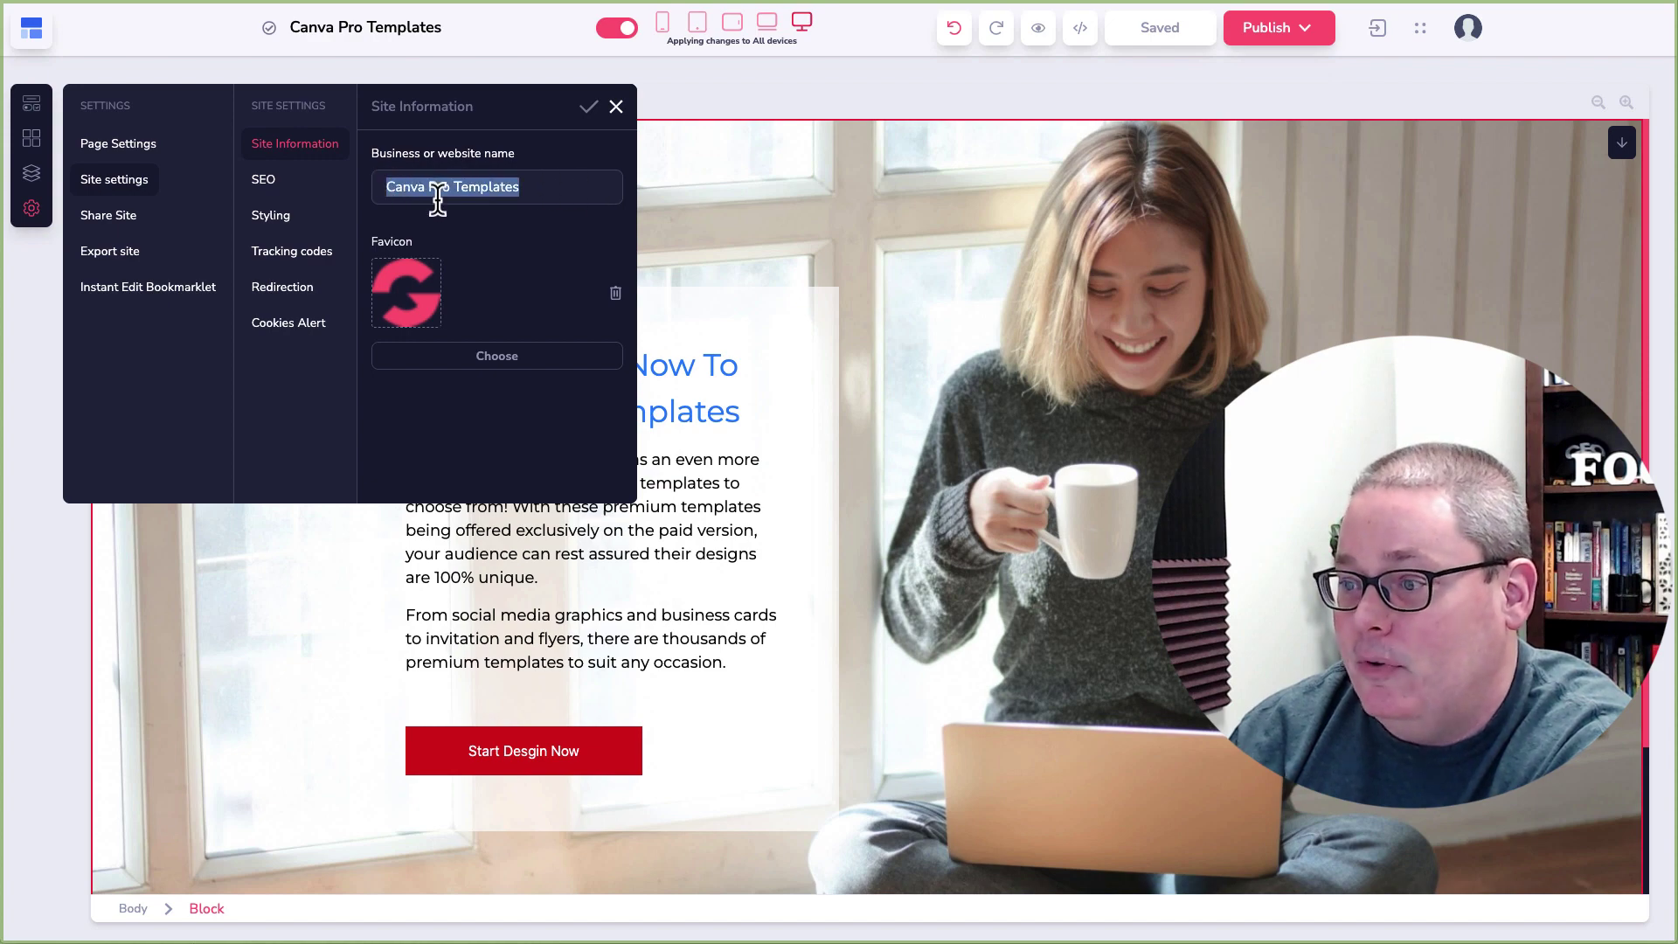
{"action": "left_click", "coordinate": [1305, 39]}
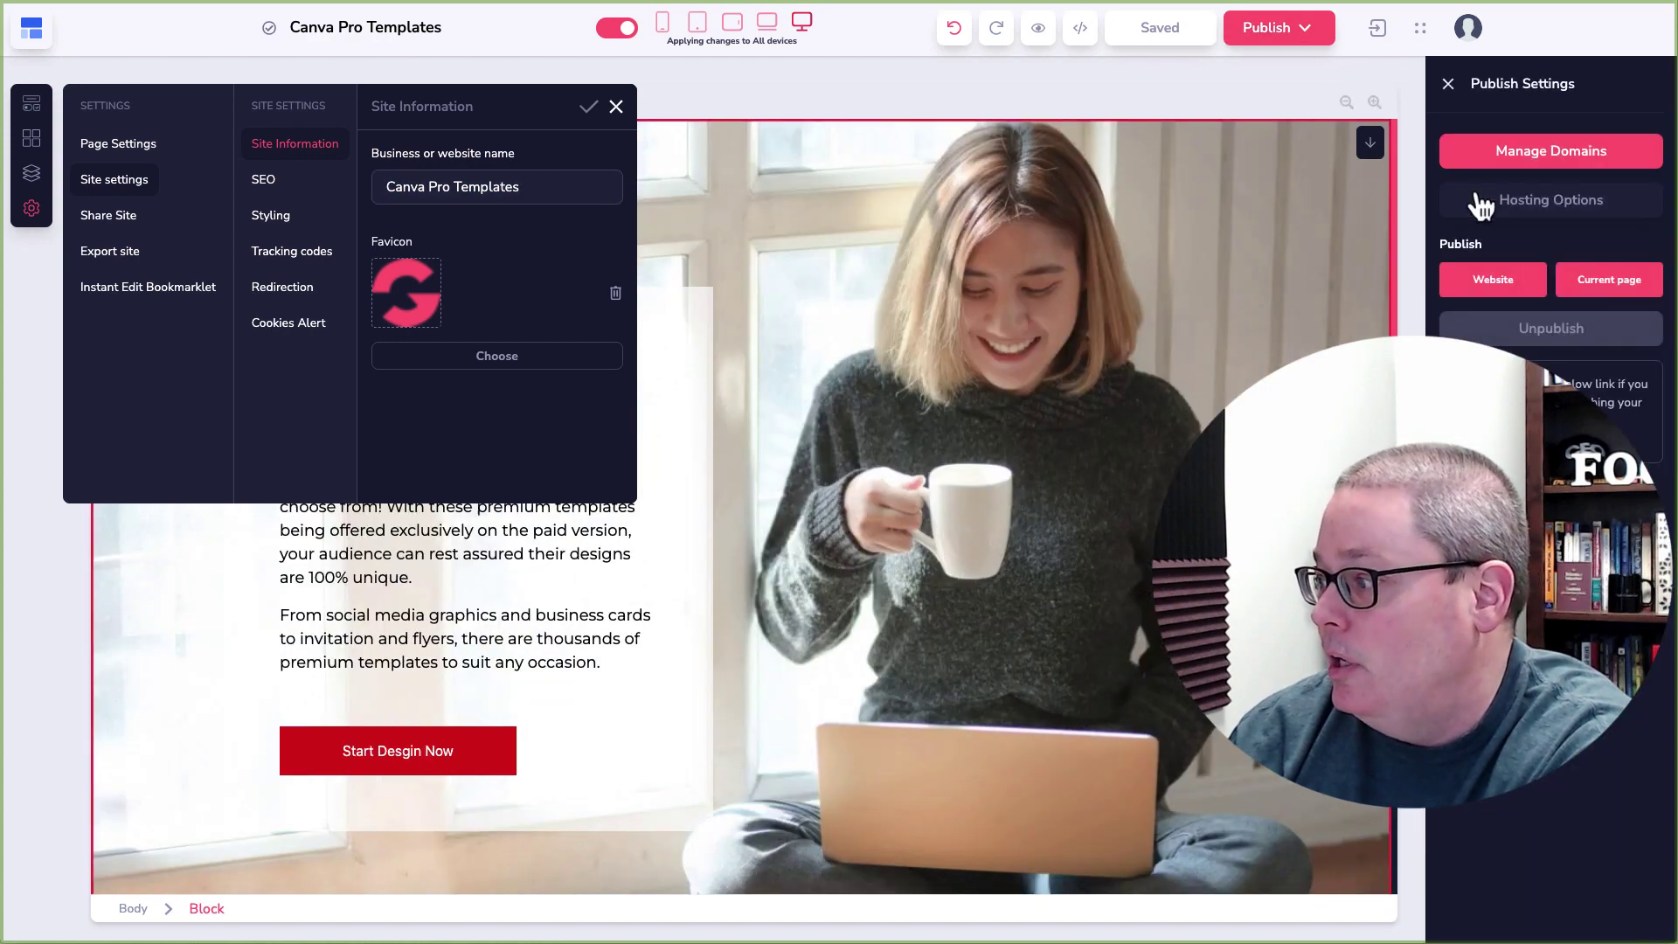
{"action": "left_click", "coordinate": [1481, 202]}
{"action": "left_click", "coordinate": [1505, 308]}
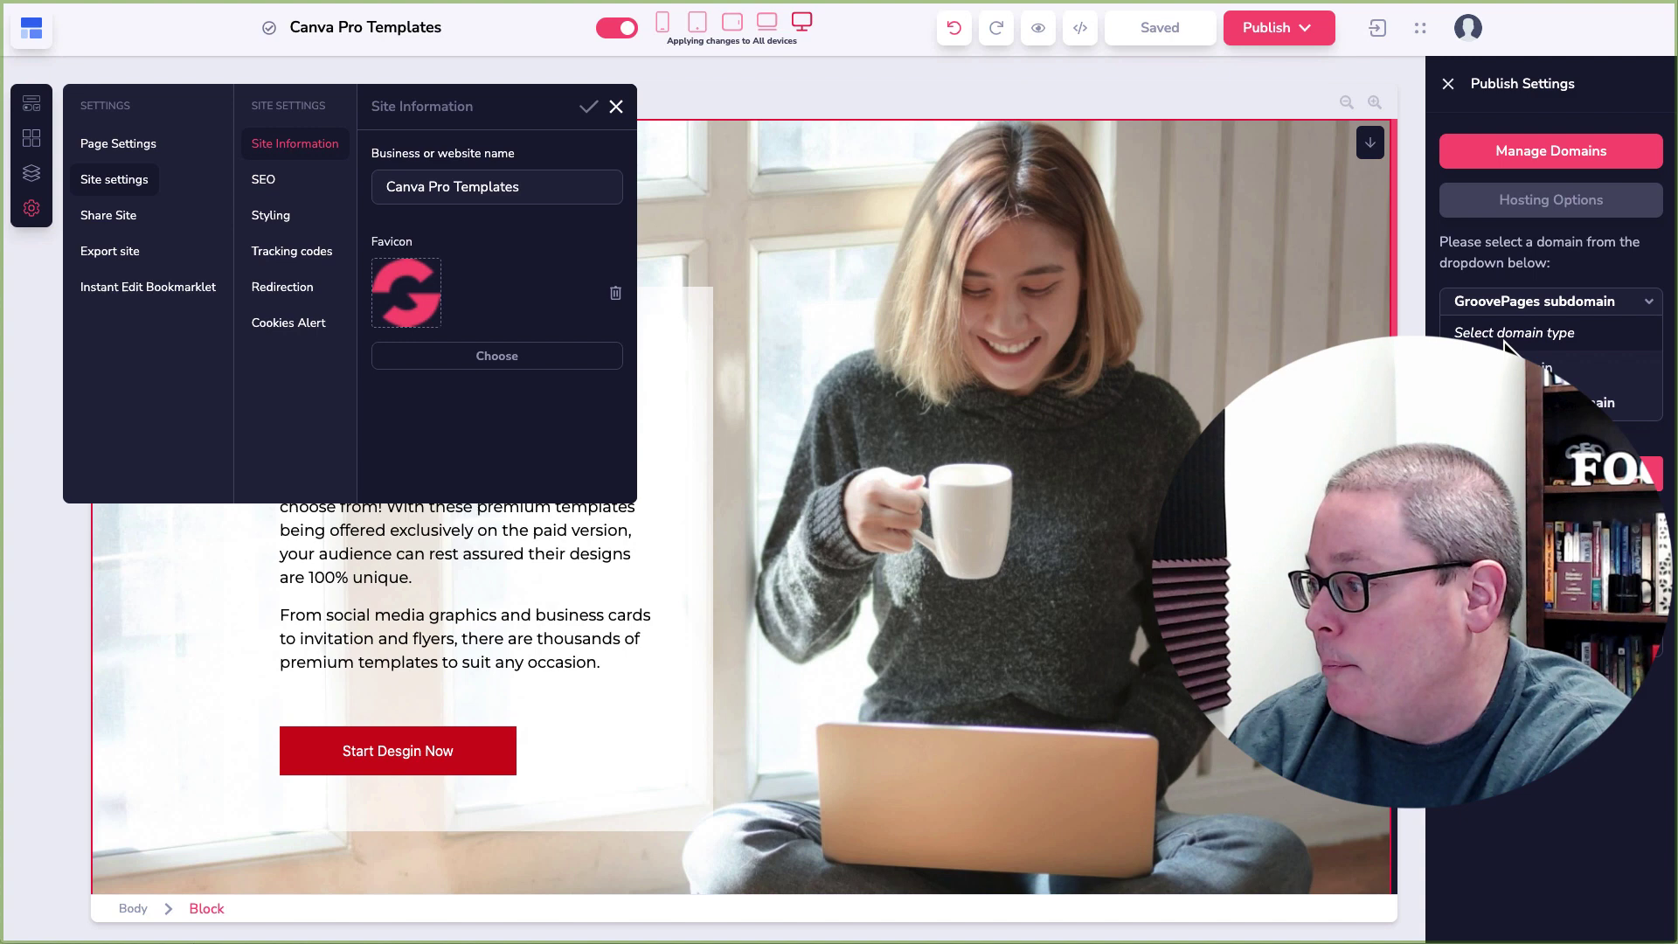
{"action": "left_click", "coordinate": [1525, 402]}
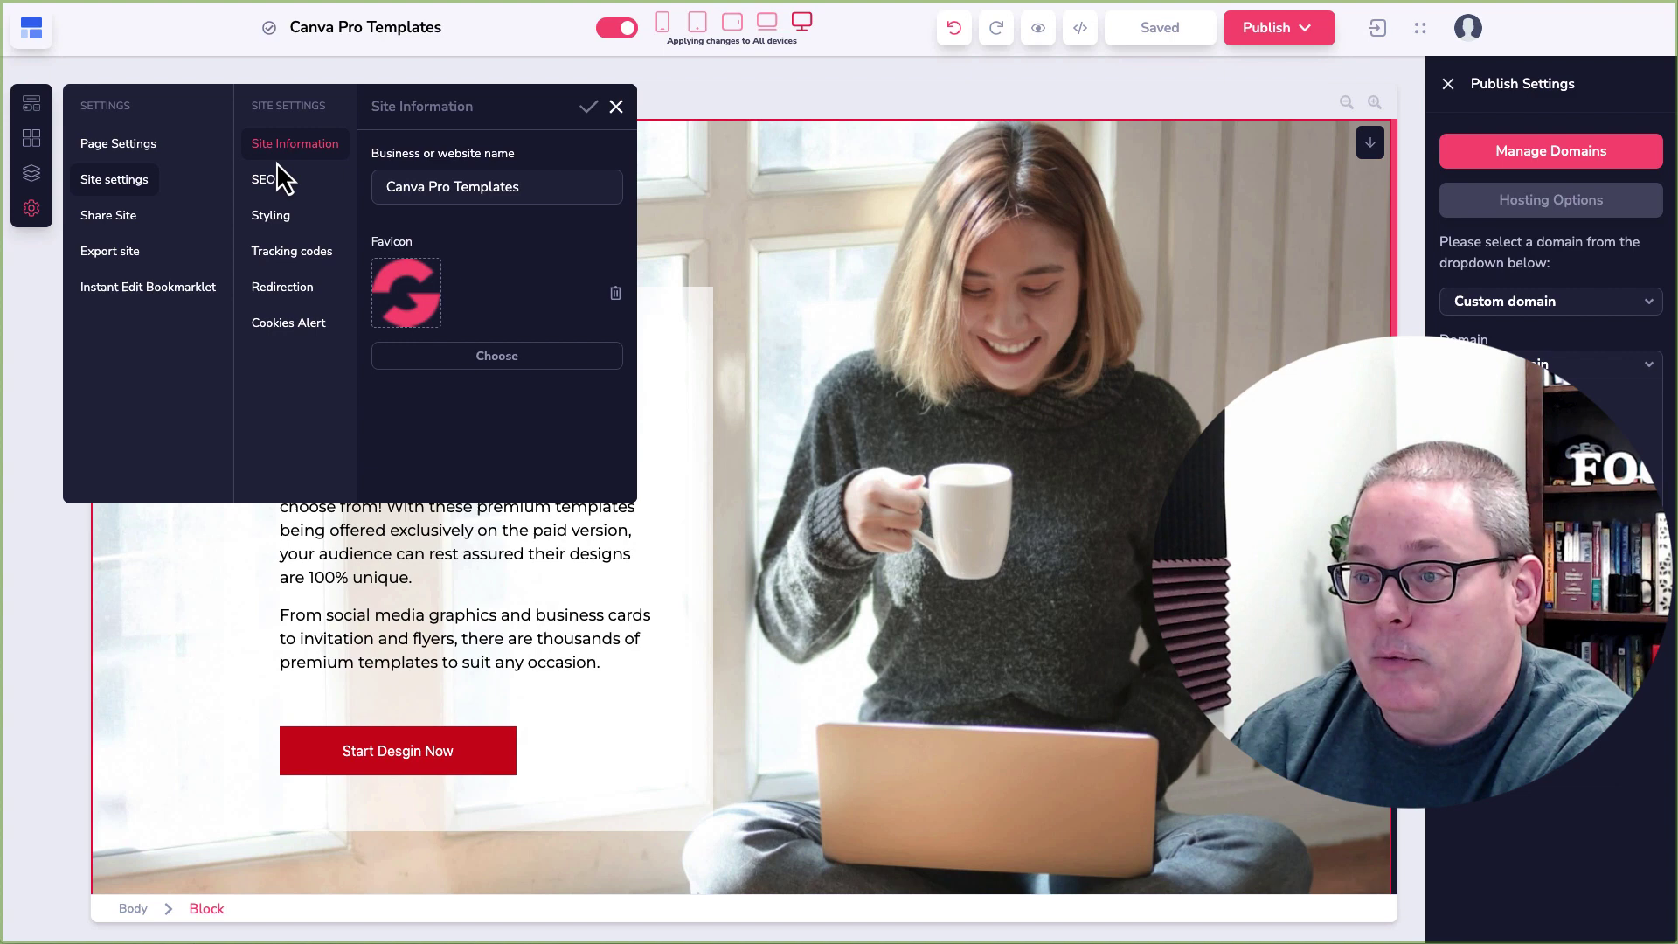
- Browse the SEO, styling, redirection and cookie settings, noting the robots.txt option, then open Share Site
{"action": "left_click", "coordinate": [264, 184]}
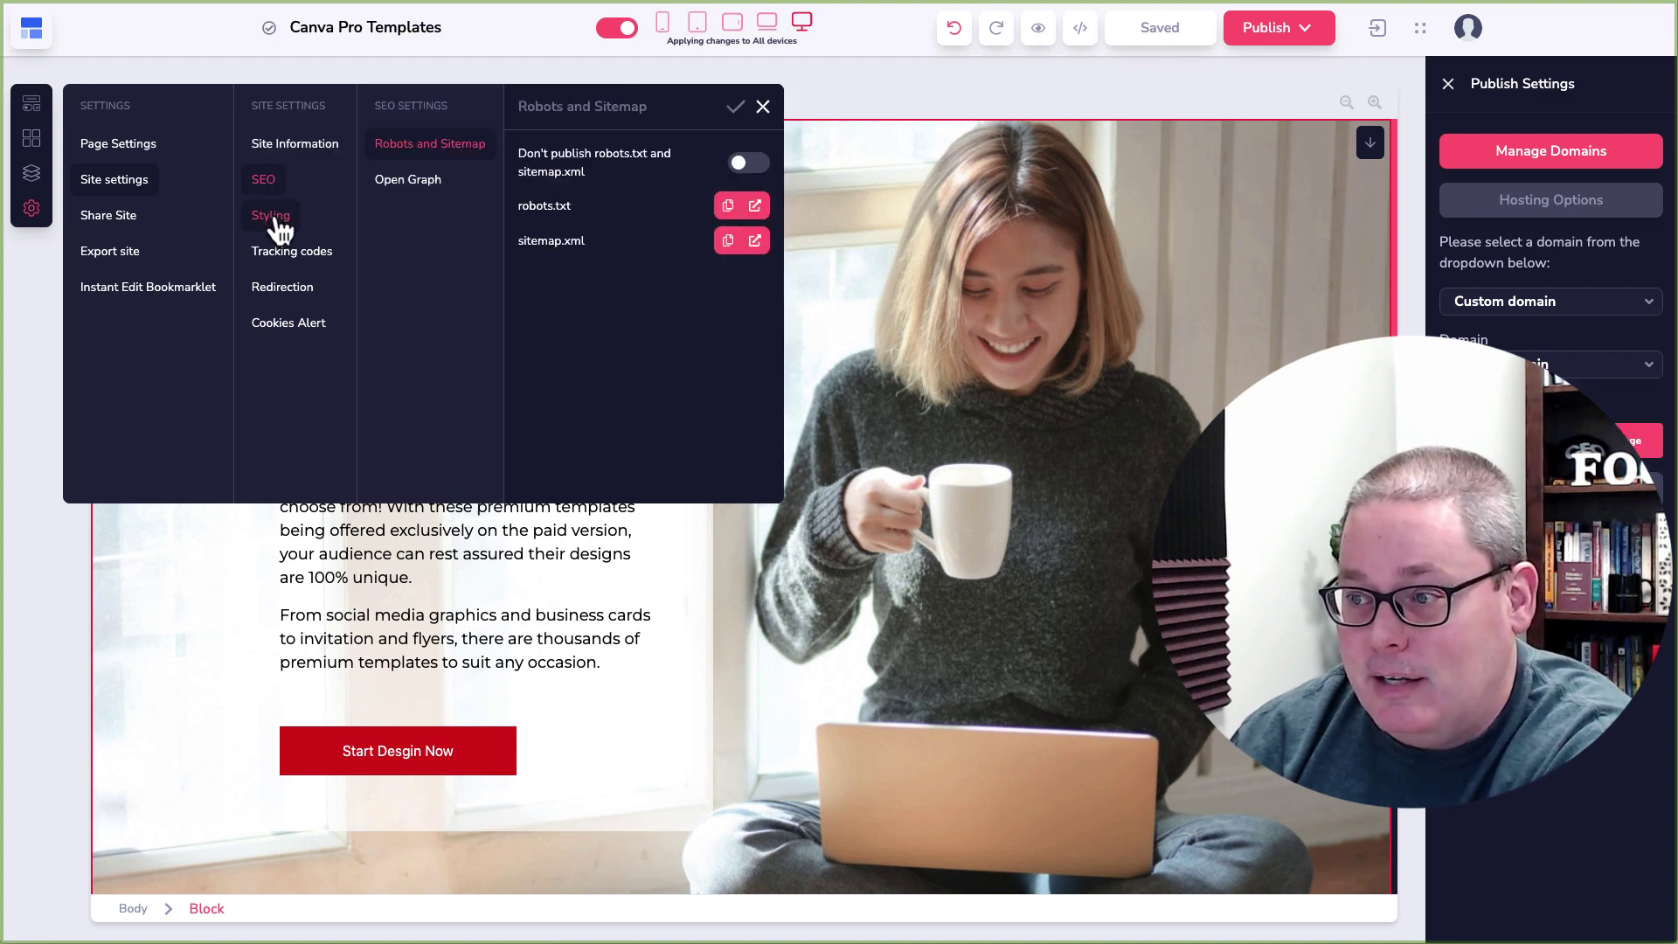
{"action": "left_click", "coordinate": [276, 220]}
{"action": "left_click", "coordinate": [275, 255]}
{"action": "left_click", "coordinate": [296, 288]}
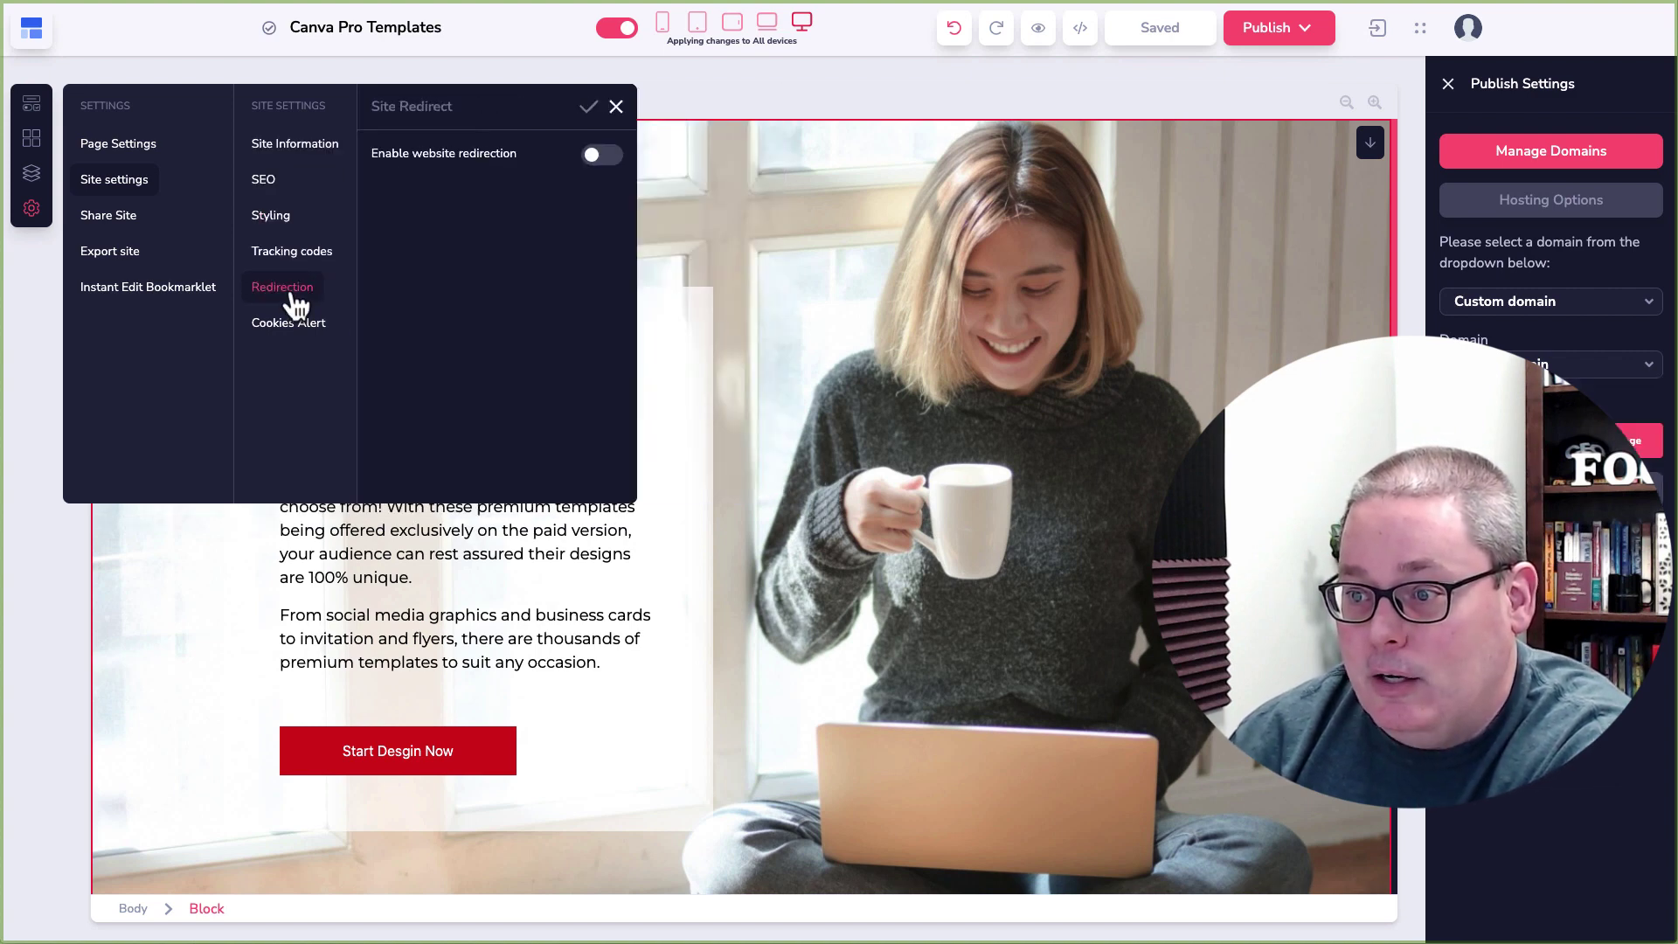
{"action": "left_click", "coordinate": [297, 325]}
{"action": "left_click", "coordinate": [281, 187]}
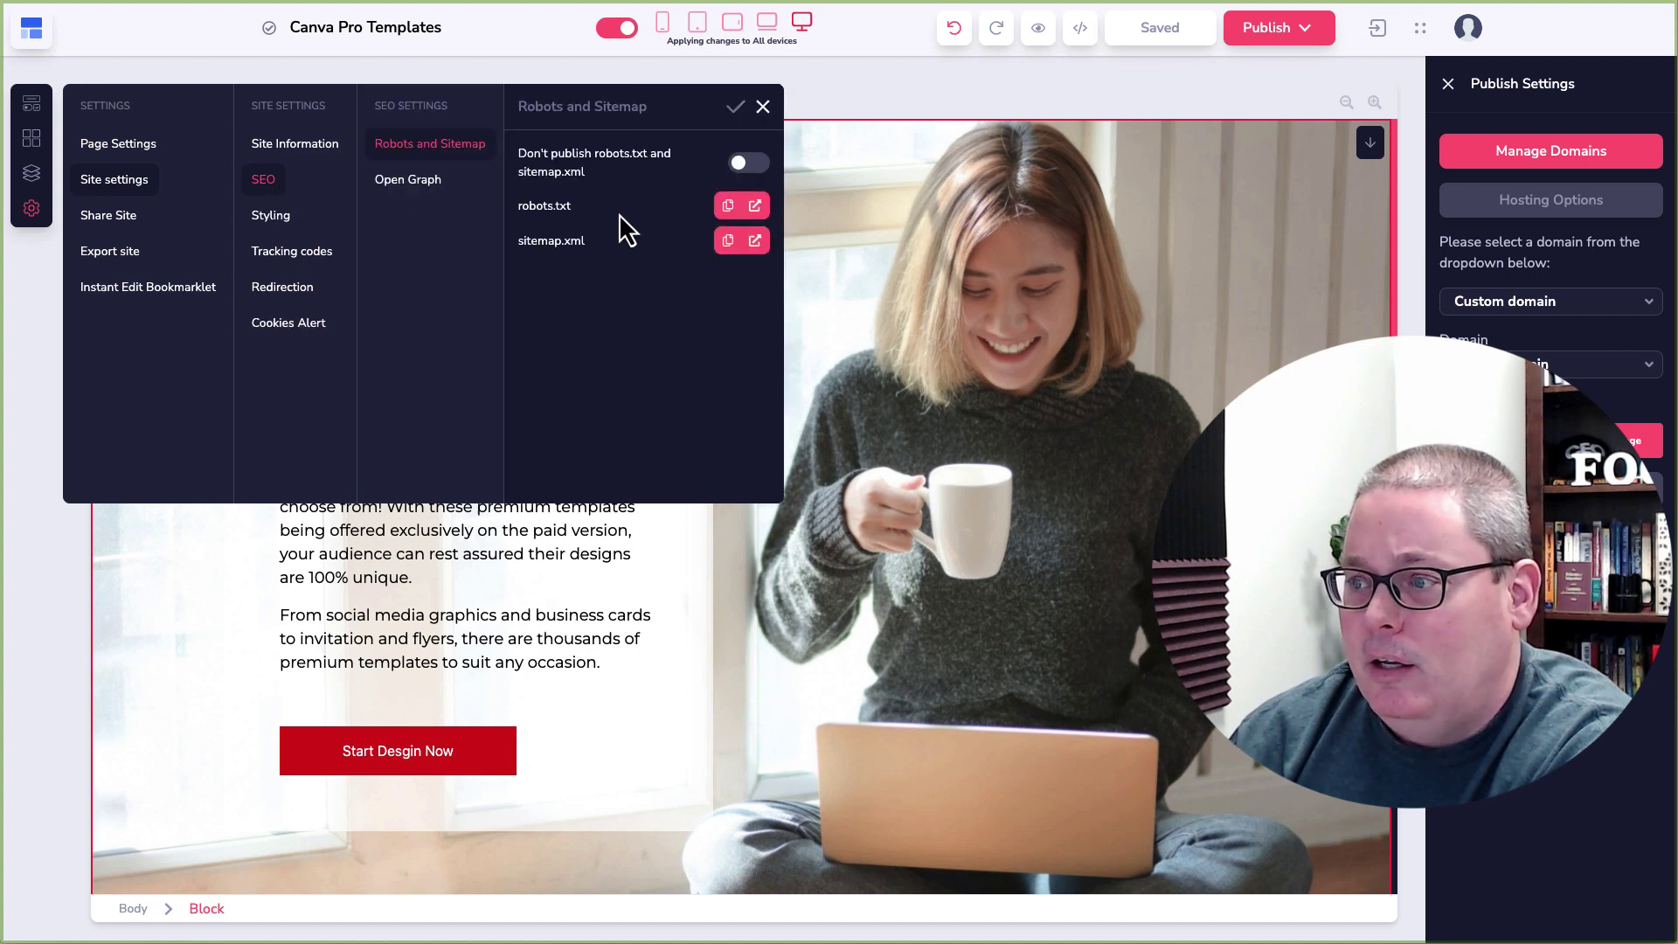
{"action": "left_click_drag", "start_coordinate": [519, 156], "coordinate": [603, 190]}
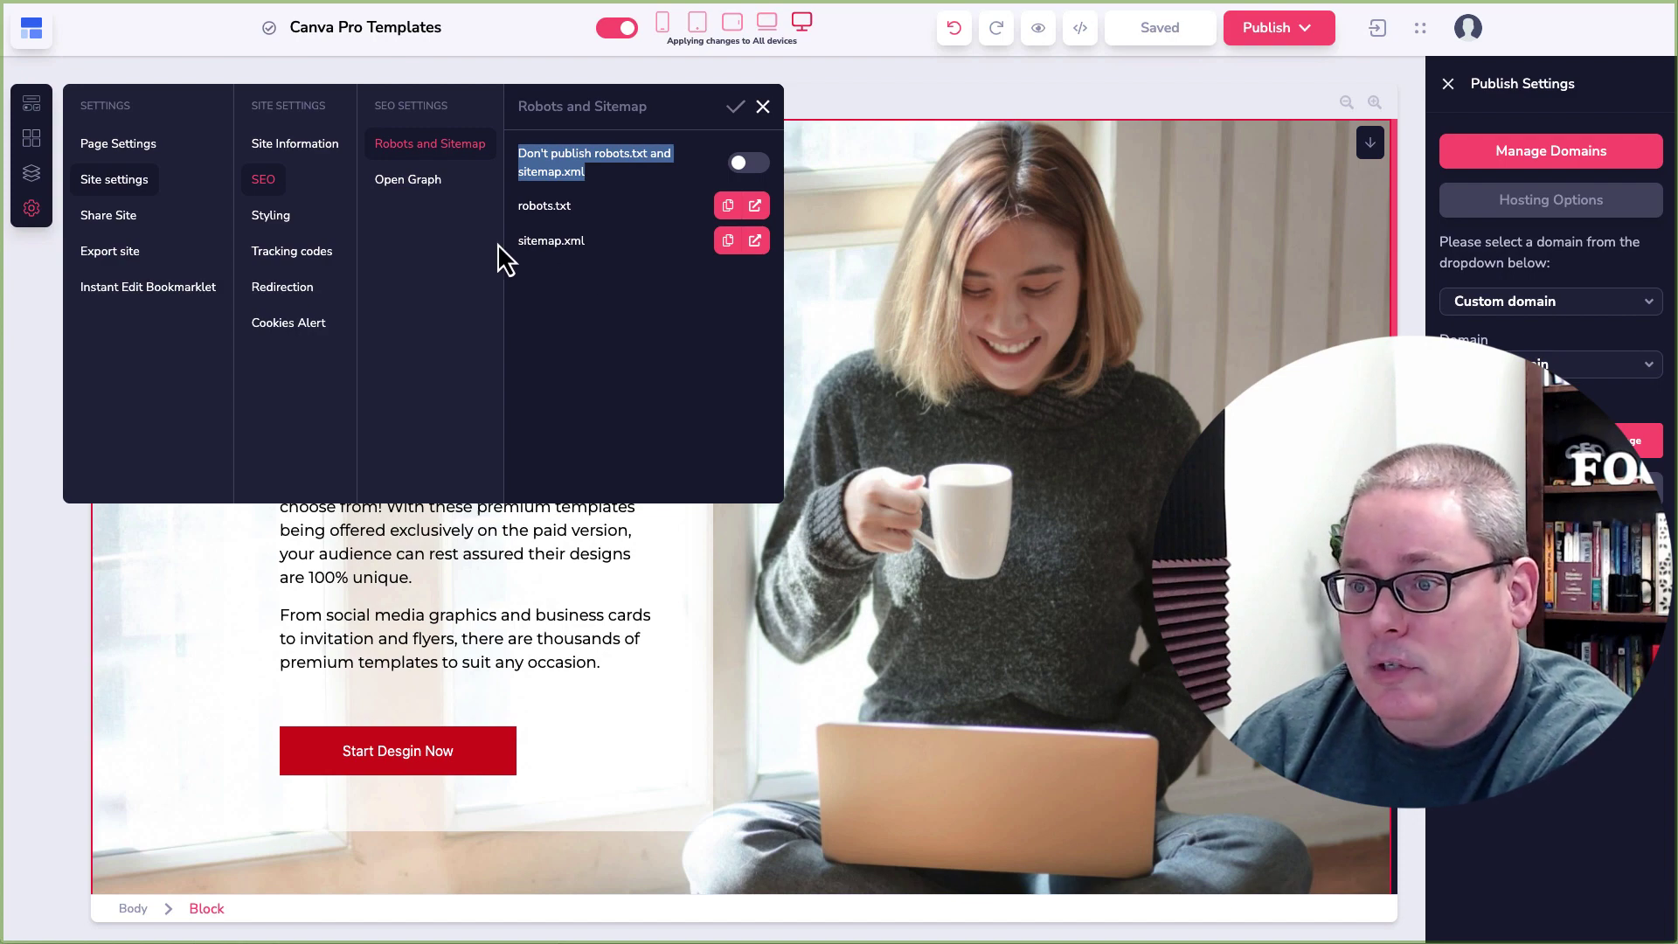
{"action": "left_click", "coordinate": [131, 242]}
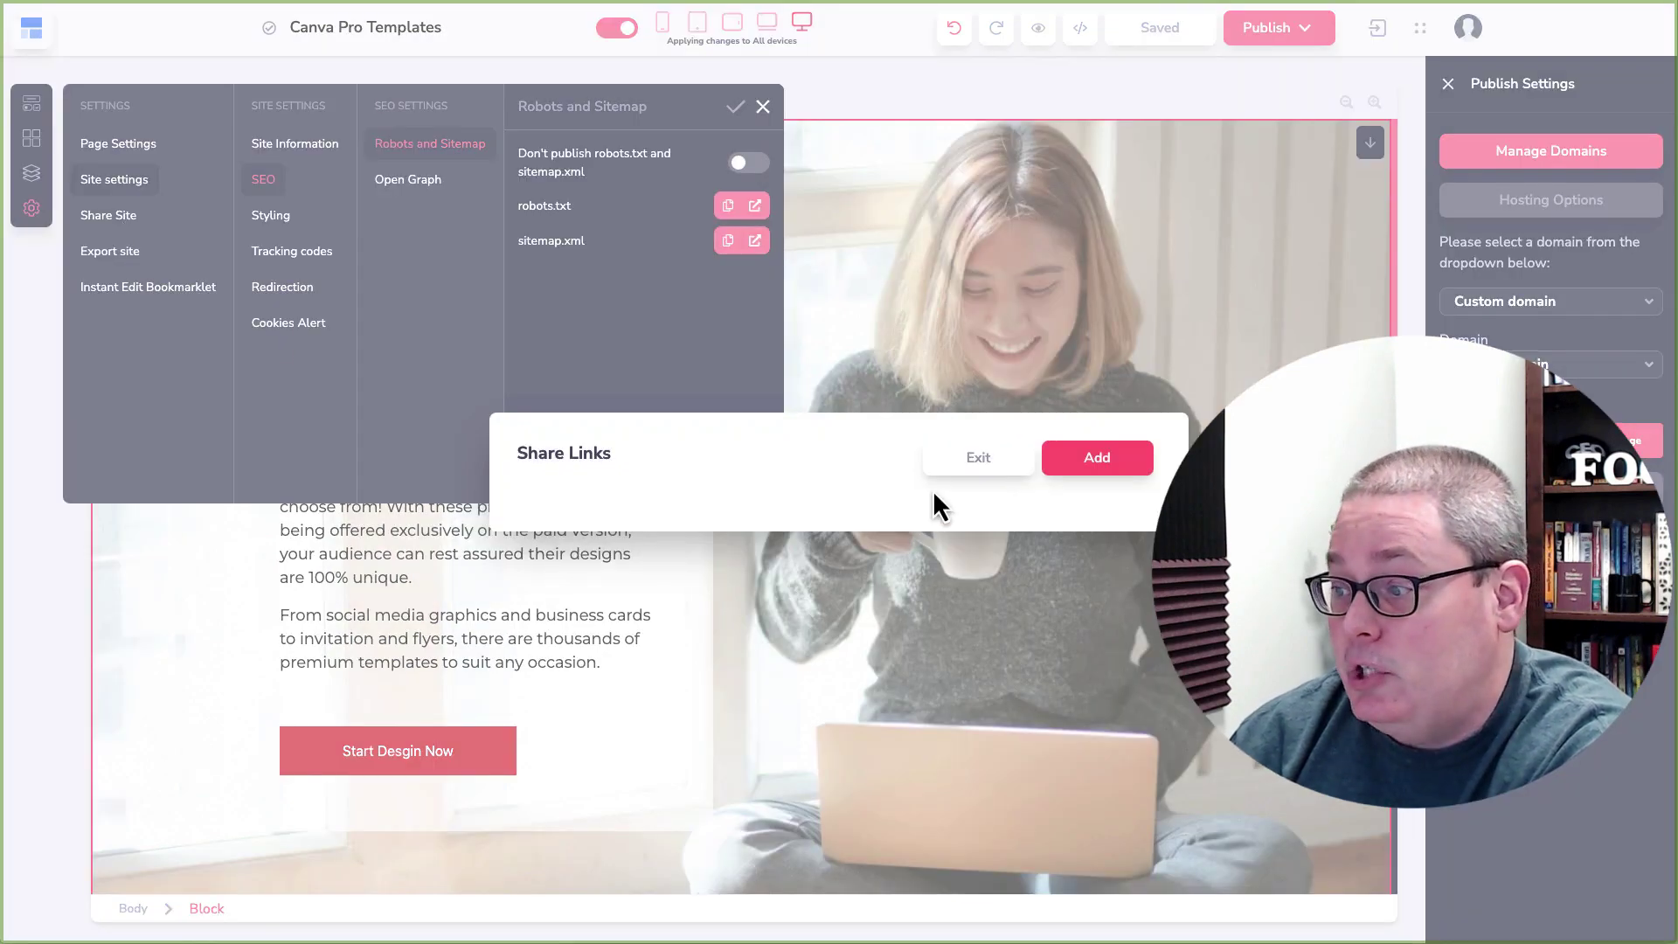
- Add a new share link for the Canva Pro Templates site and exit the Share Links window
{"action": "left_click", "coordinate": [1078, 477]}
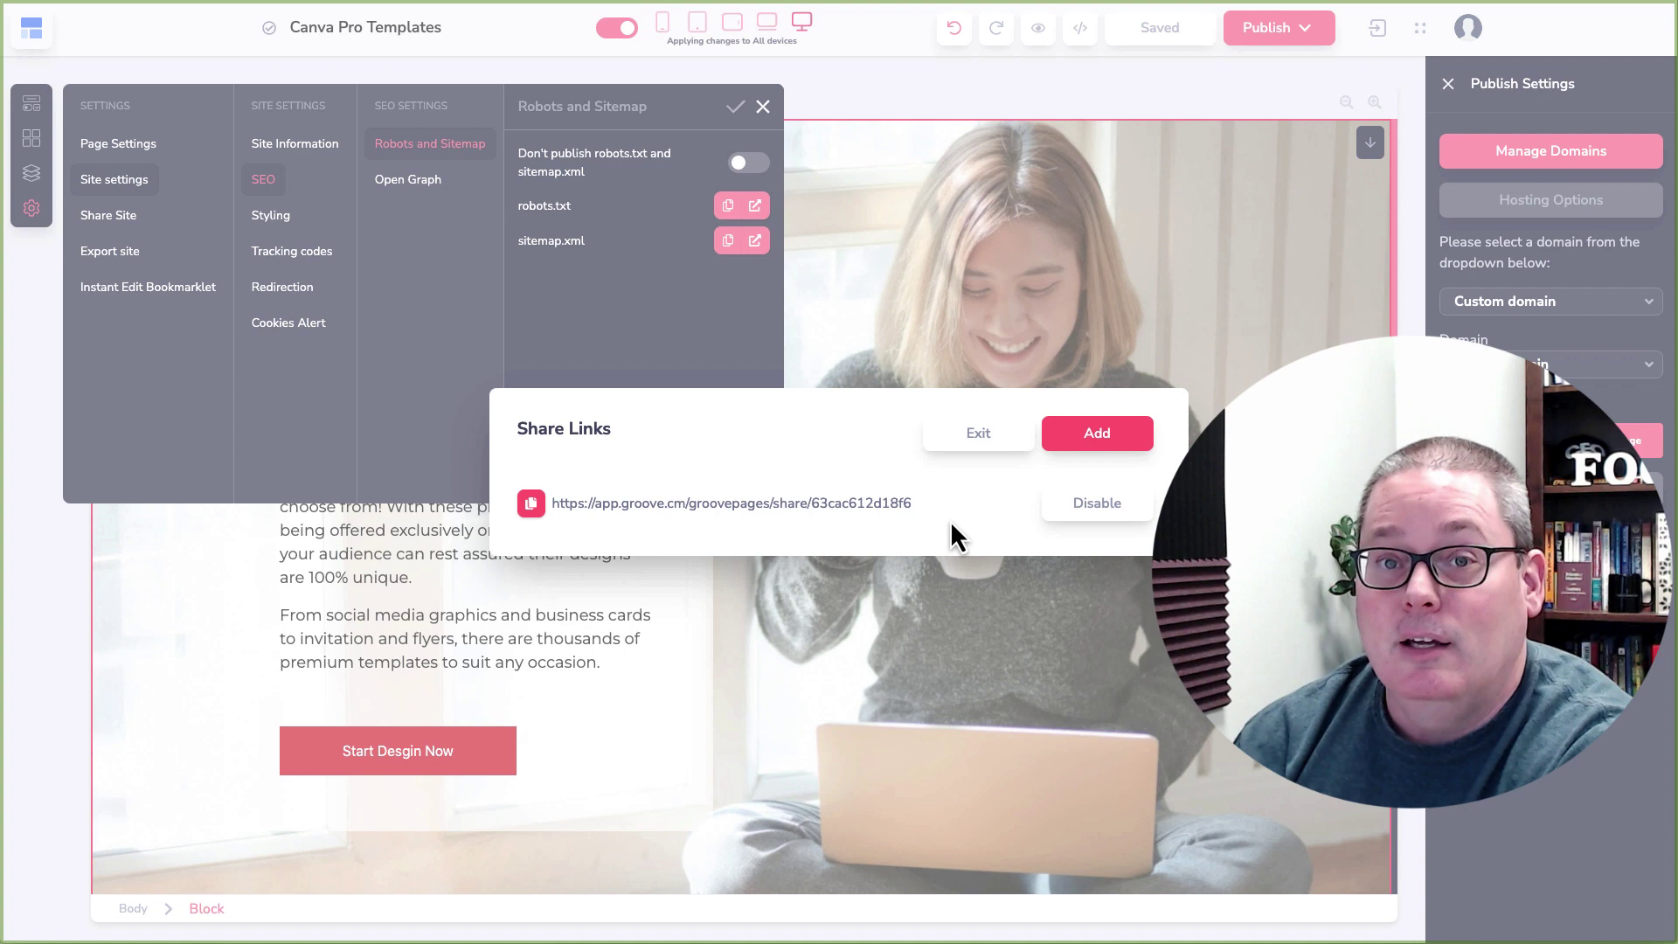
{"action": "left_click", "coordinate": [968, 440]}
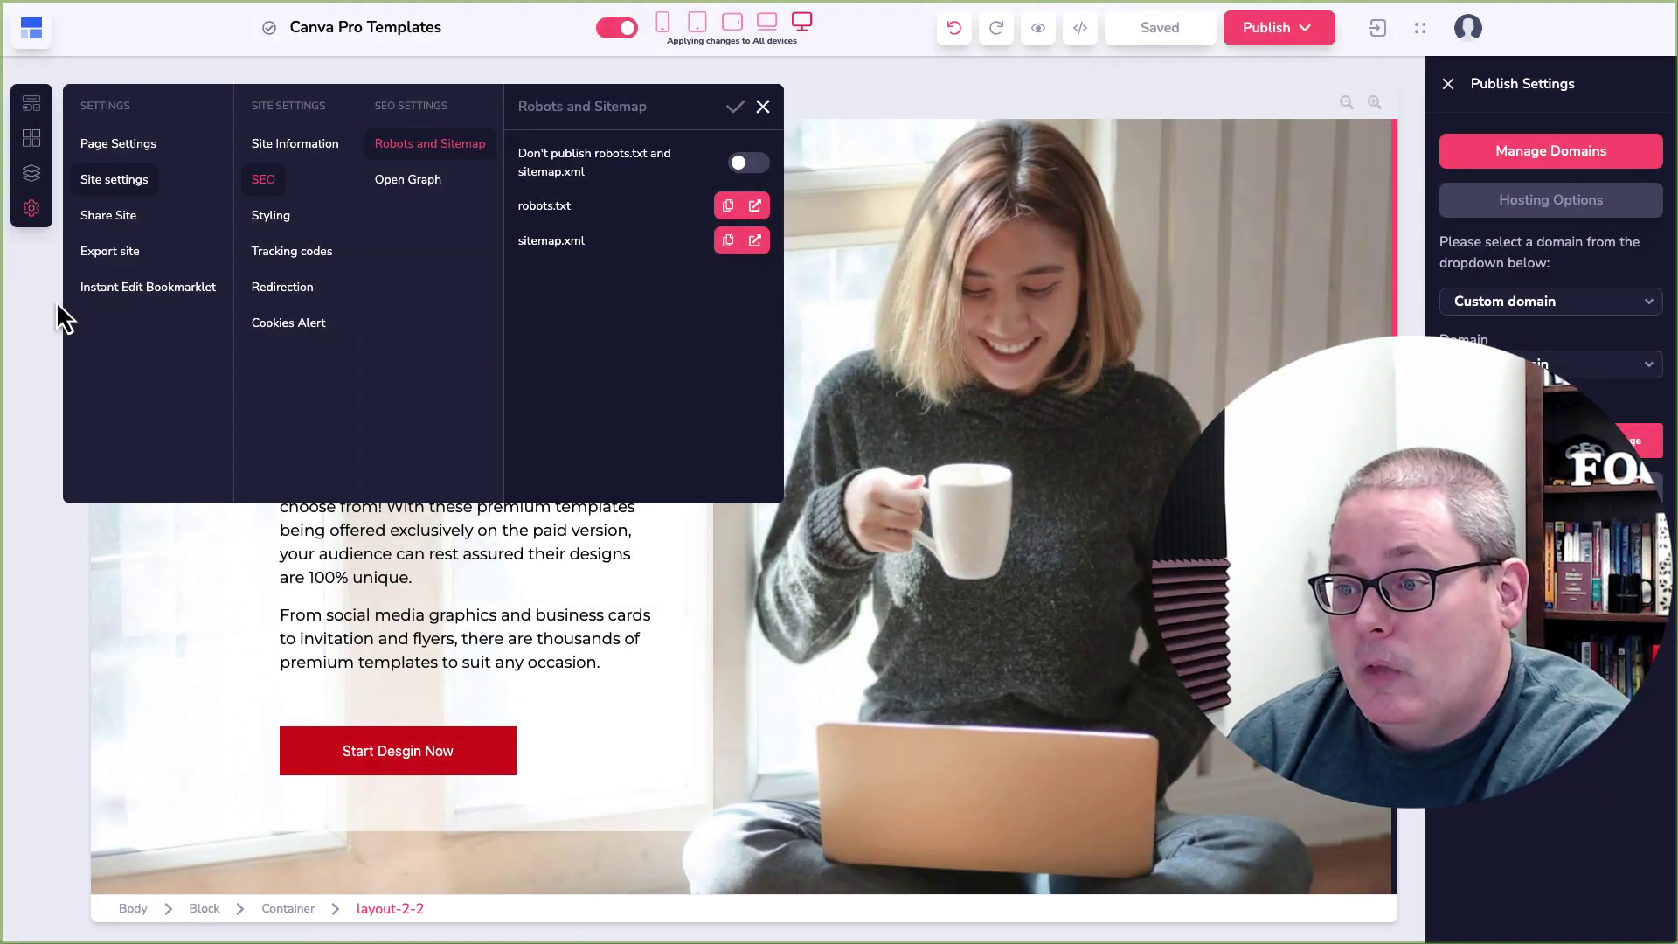
- Export the site as site (3).zip and open the downloaded archive
{"action": "left_click", "coordinate": [120, 285]}
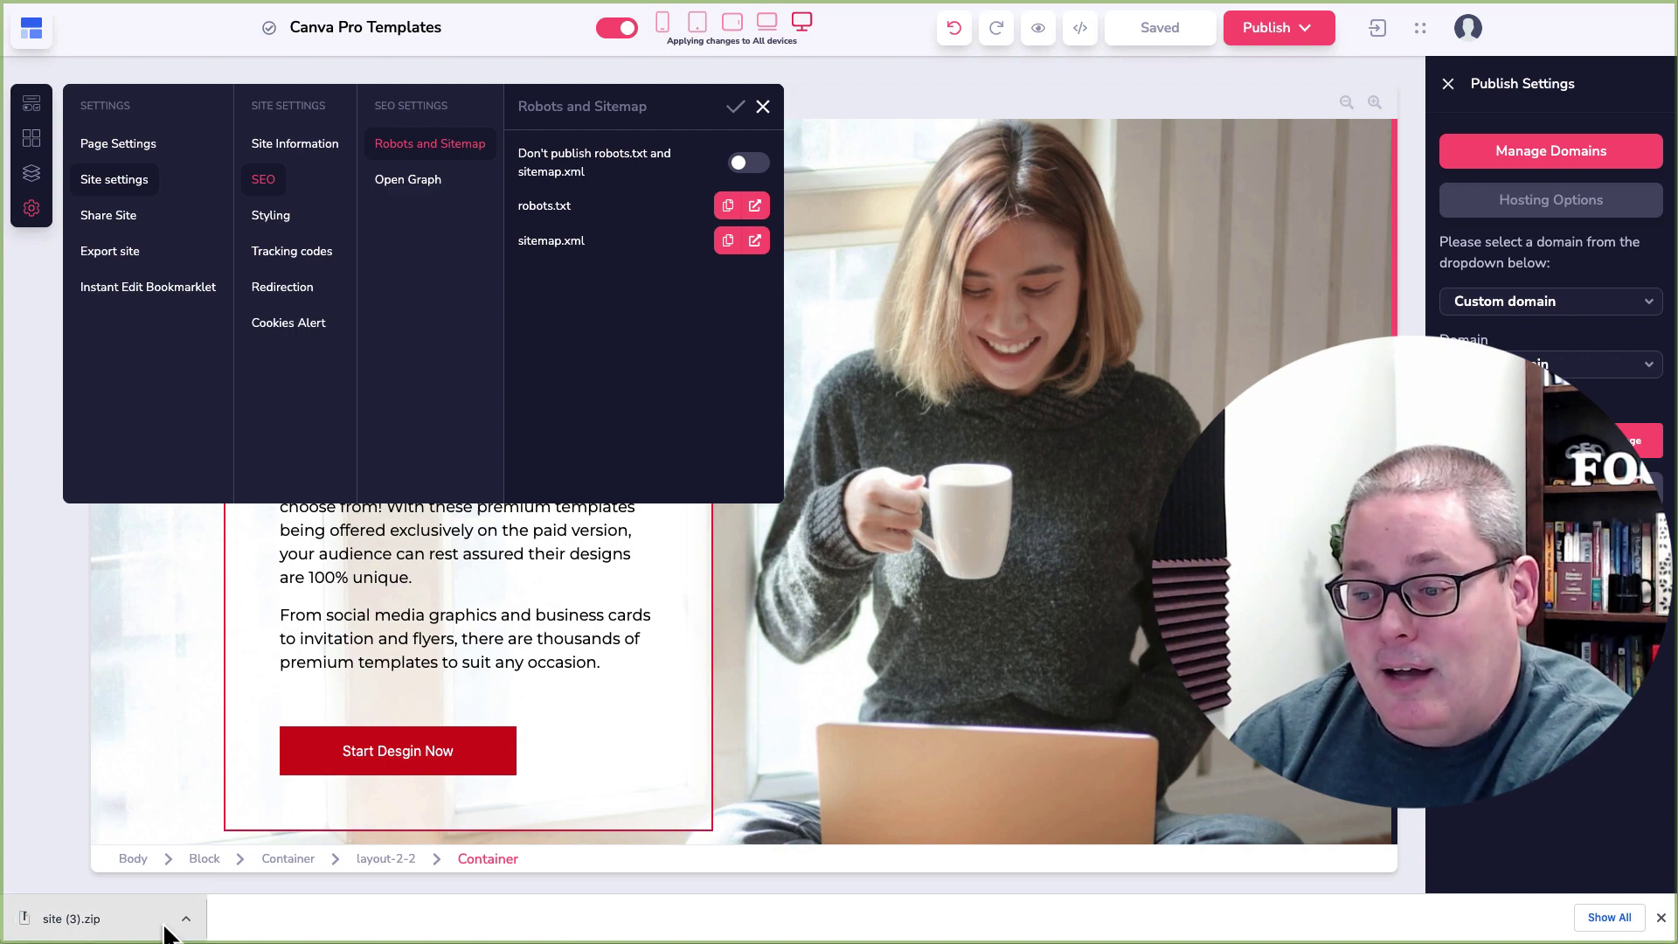
{"action": "left_click", "coordinate": [187, 925]}
{"action": "left_click", "coordinate": [199, 928]}
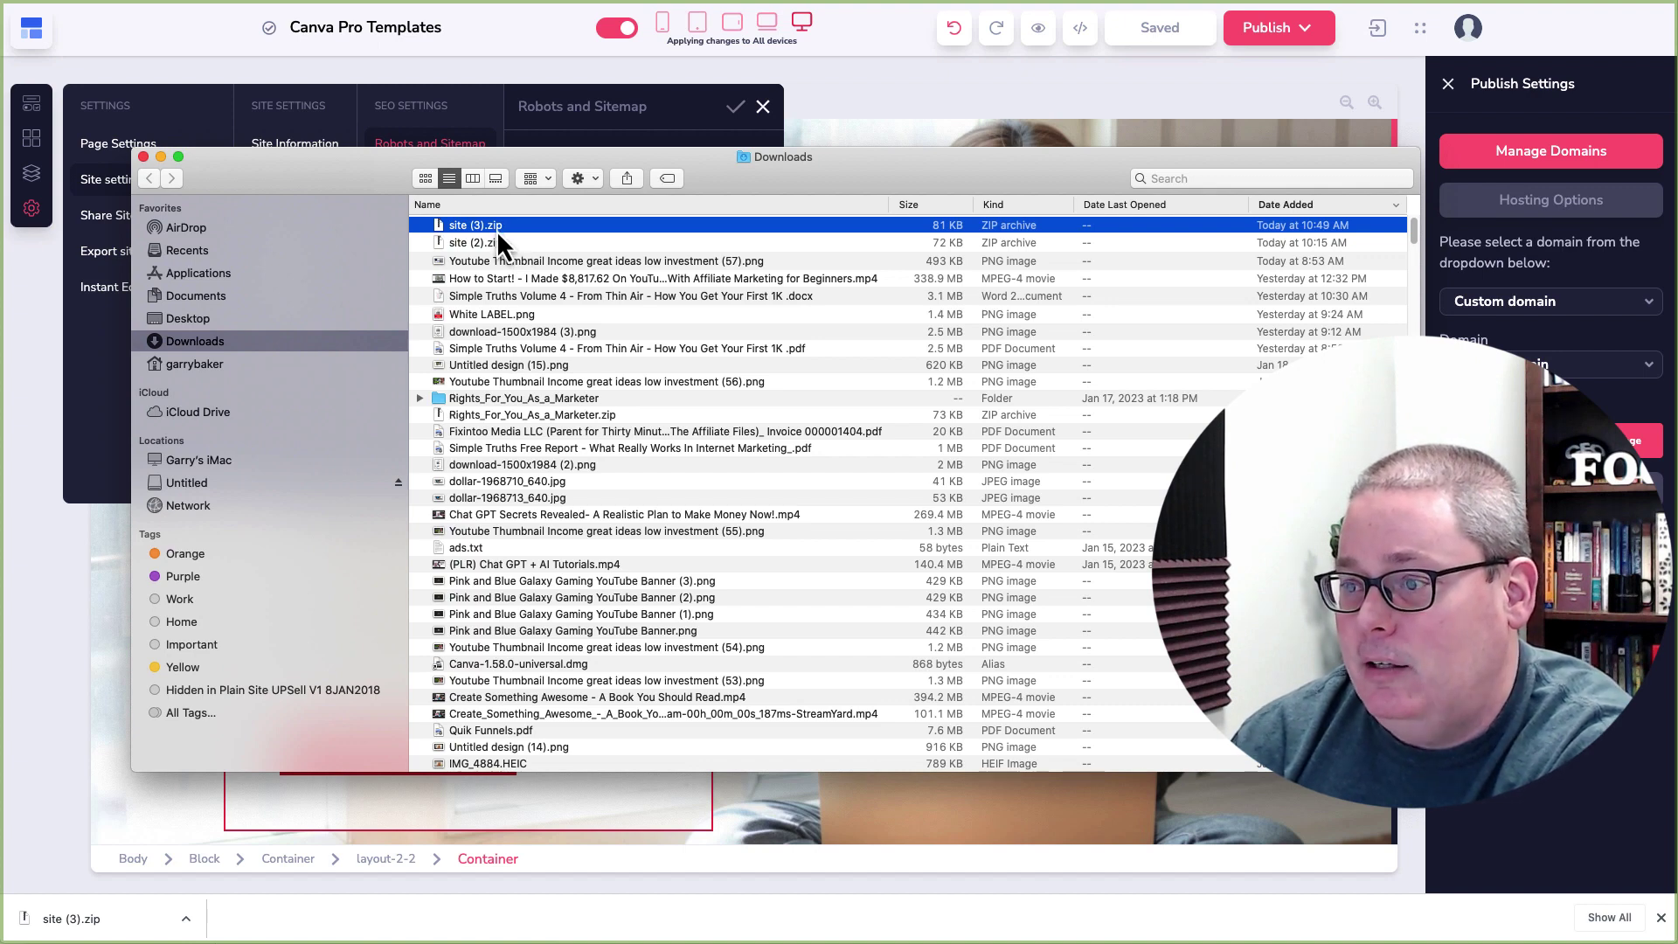
- Open the extracted site (3) folder and expand, then collapse, its css and js subfolders
{"action": "double_click", "coordinate": [497, 229]}
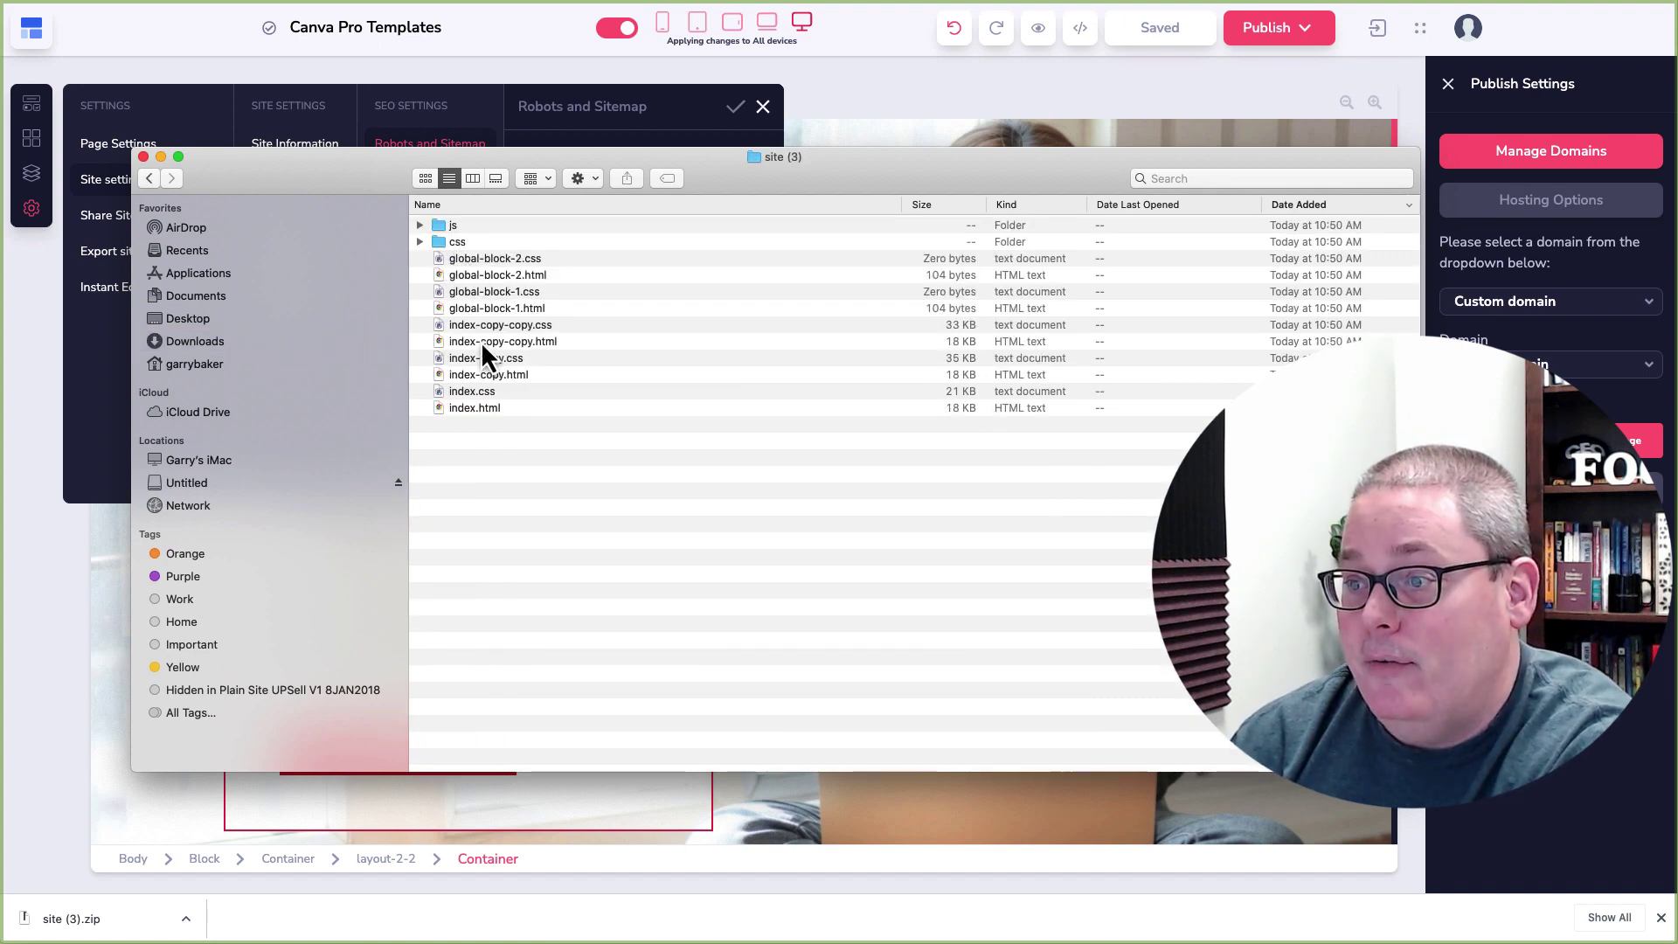
{"action": "left_click", "coordinate": [419, 242]}
{"action": "left_click", "coordinate": [419, 242]}
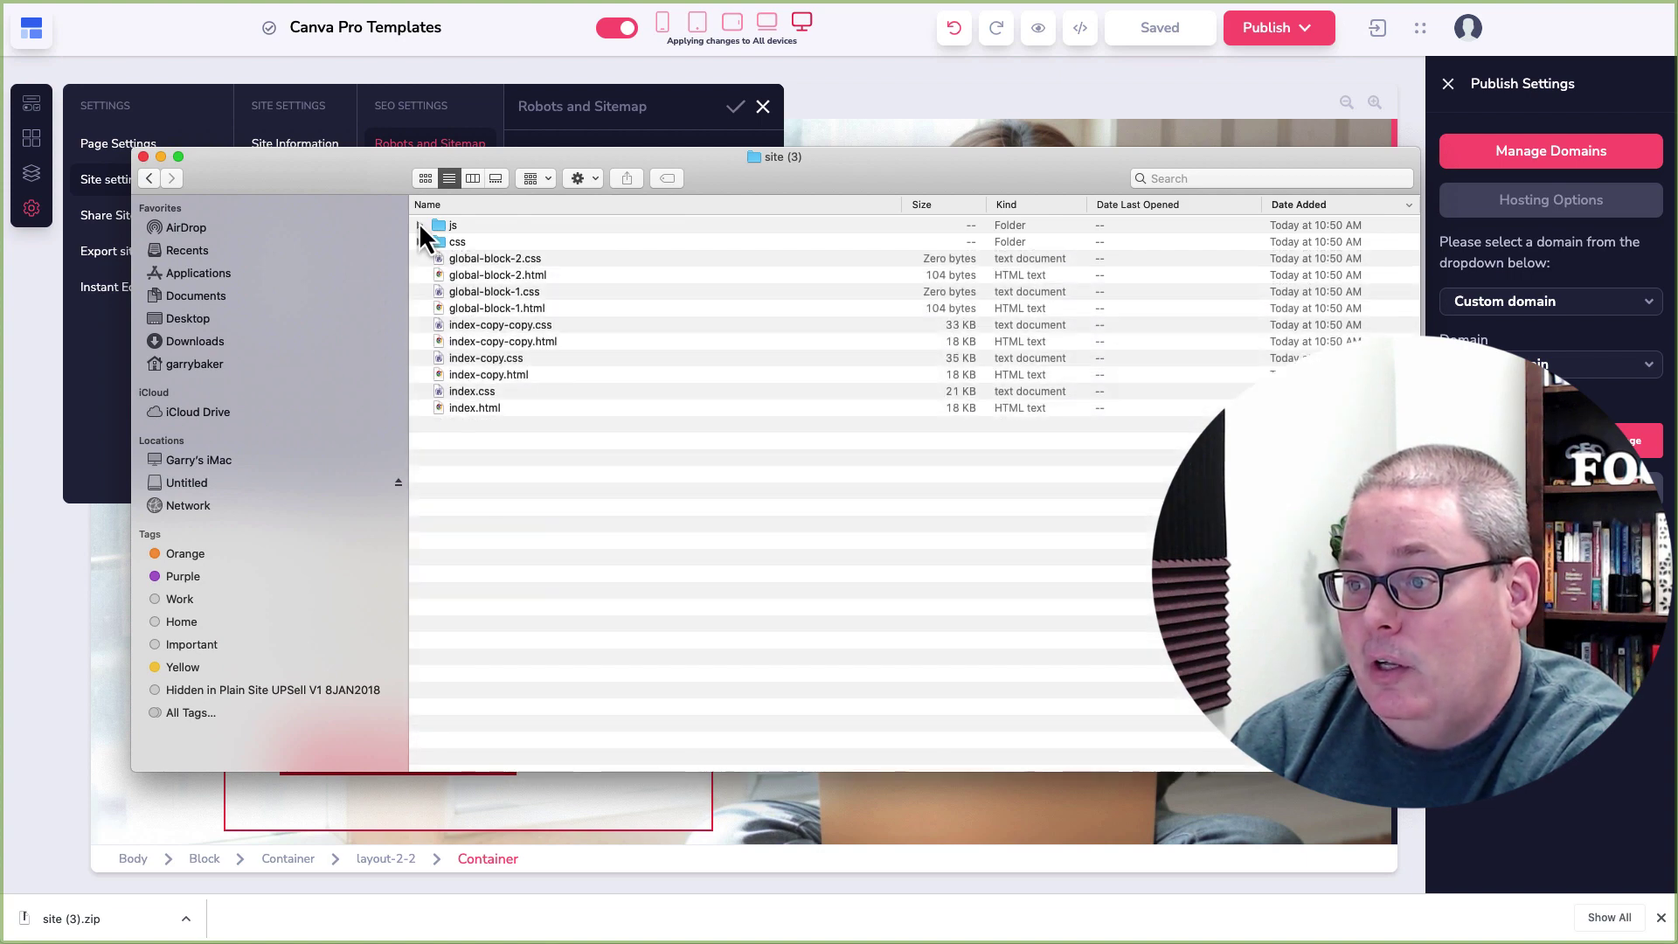
{"action": "left_click", "coordinate": [419, 225]}
{"action": "left_click", "coordinate": [420, 226]}
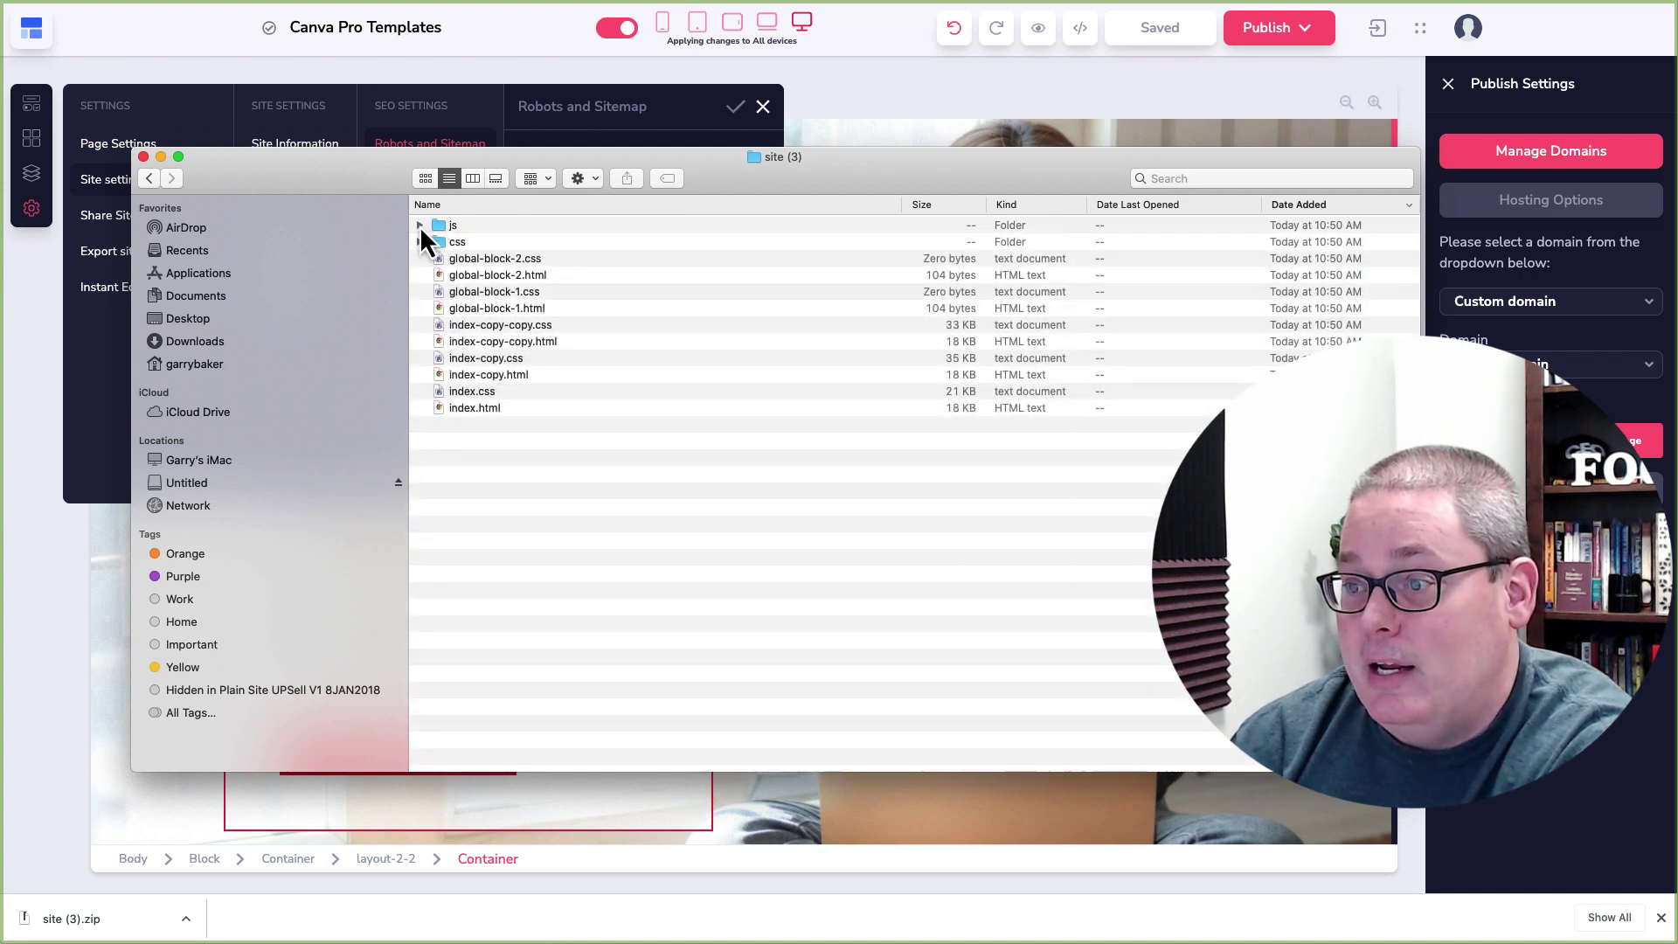
- Go through the global-block, index-copy and index CSS/HTML files, then close the folder window
{"action": "left_click", "coordinate": [514, 261]}
{"action": "left_click", "coordinate": [513, 275]}
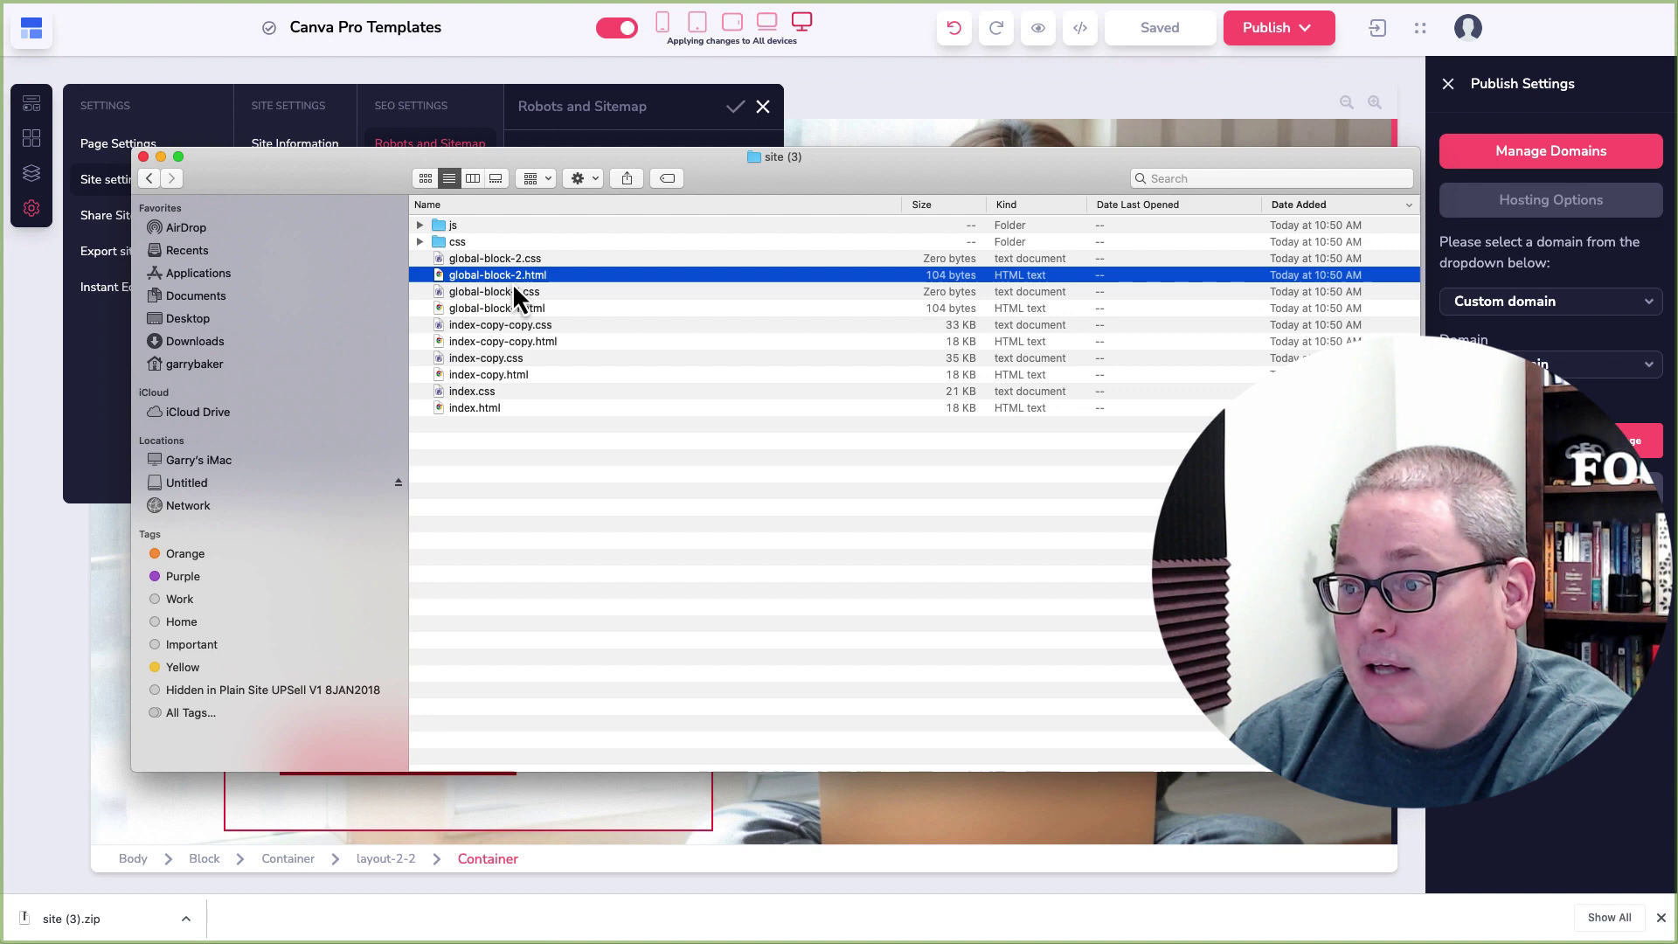
{"action": "left_click", "coordinate": [512, 292]}
{"action": "left_click", "coordinate": [513, 309]}
{"action": "left_click", "coordinate": [515, 325]}
{"action": "left_click", "coordinate": [517, 342]}
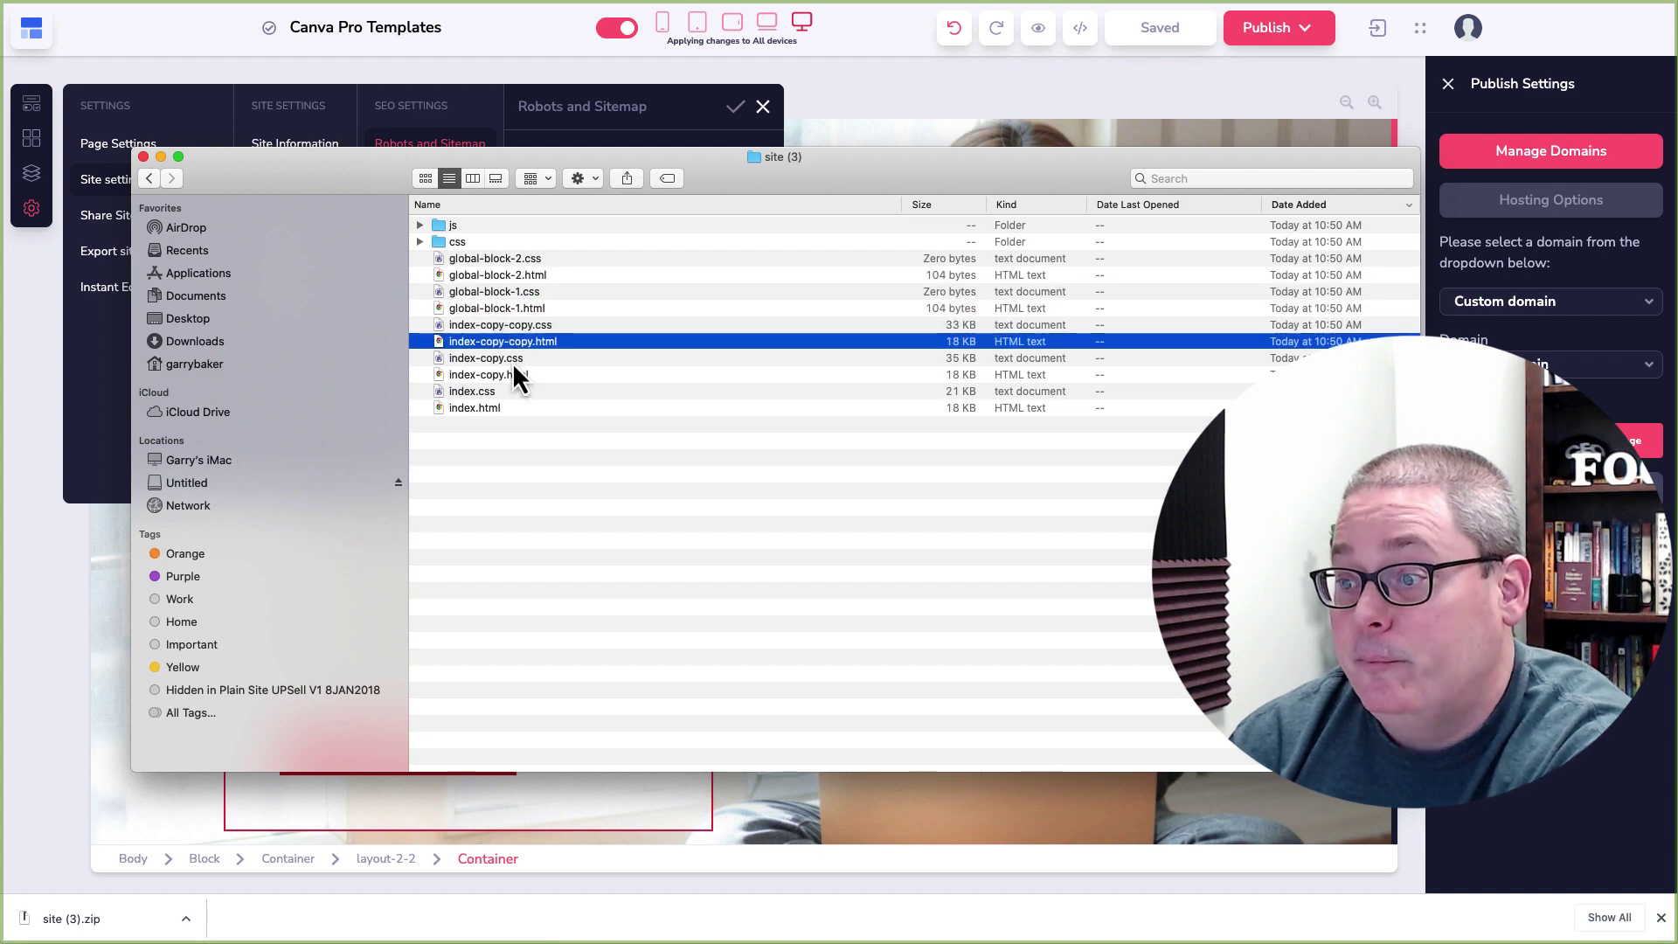
{"action": "left_click", "coordinate": [512, 359]}
{"action": "left_click", "coordinate": [503, 375]}
{"action": "left_click", "coordinate": [497, 391]}
{"action": "left_click", "coordinate": [499, 409]}
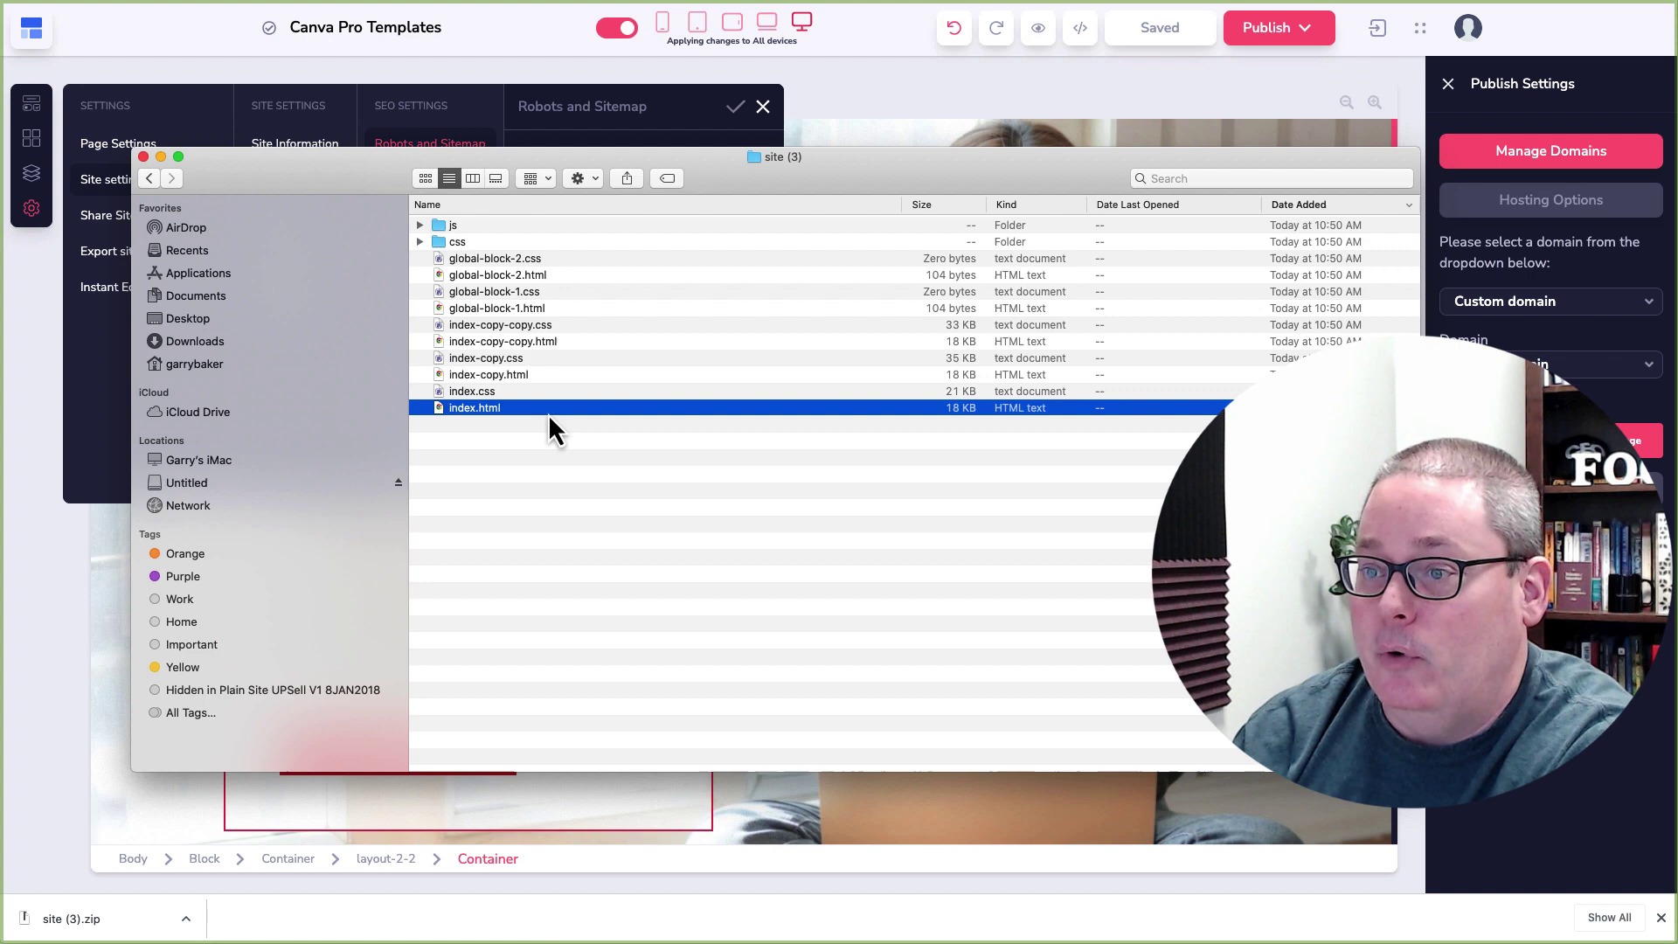
{"action": "key", "text": "super+w"}
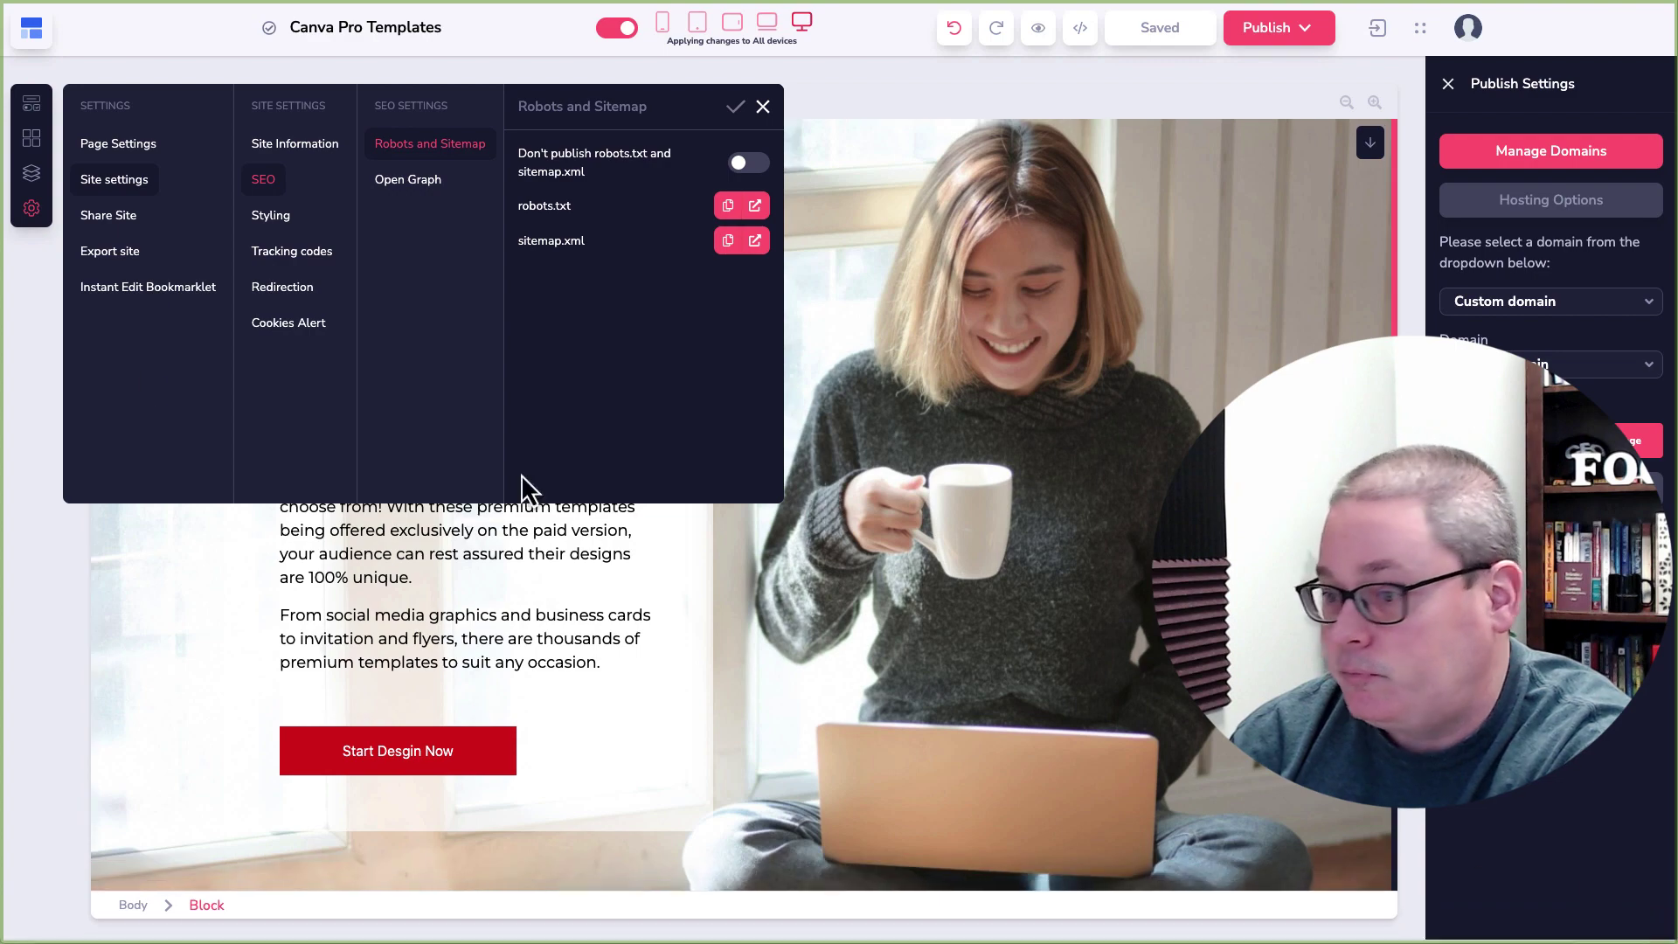
- Read the Instant Edit Bookmarklet tutorial, then close site settings and switch to tablet landscape view
{"action": "left_click", "coordinate": [127, 290]}
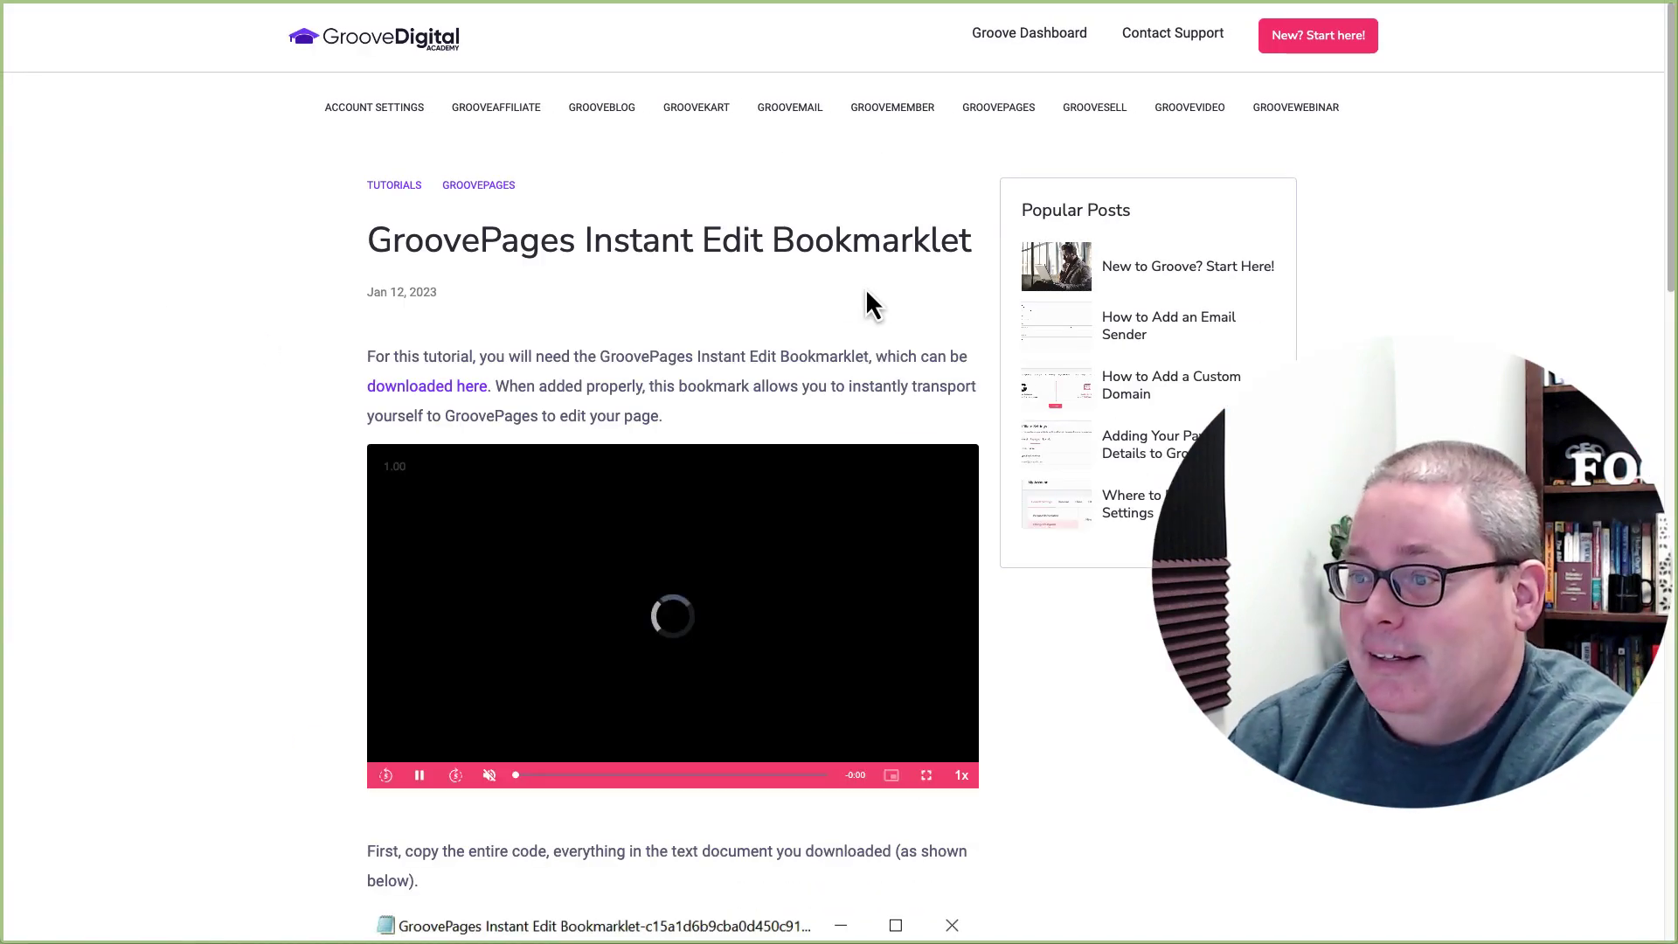
{"action": "left_click_drag", "start_coordinate": [365, 237], "coordinate": [973, 251]}
{"action": "key", "text": "ctrl+a"}
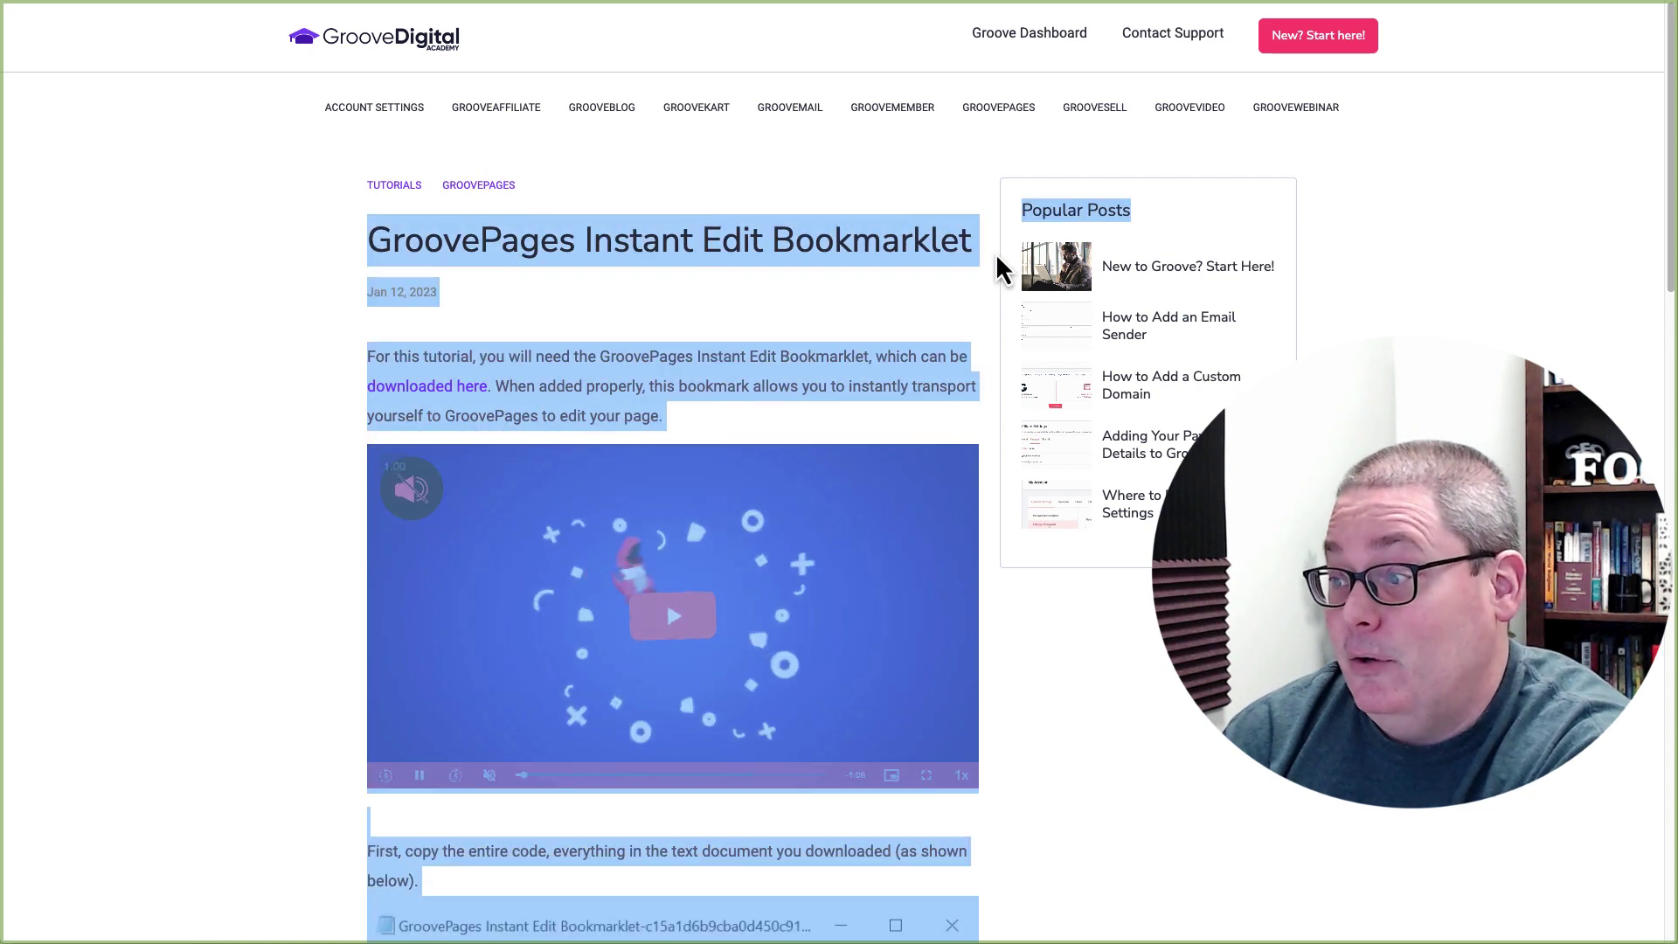
{"action": "left_click", "coordinate": [647, 310]}
{"action": "left_click_drag", "start_coordinate": [371, 246], "coordinate": [966, 232]}
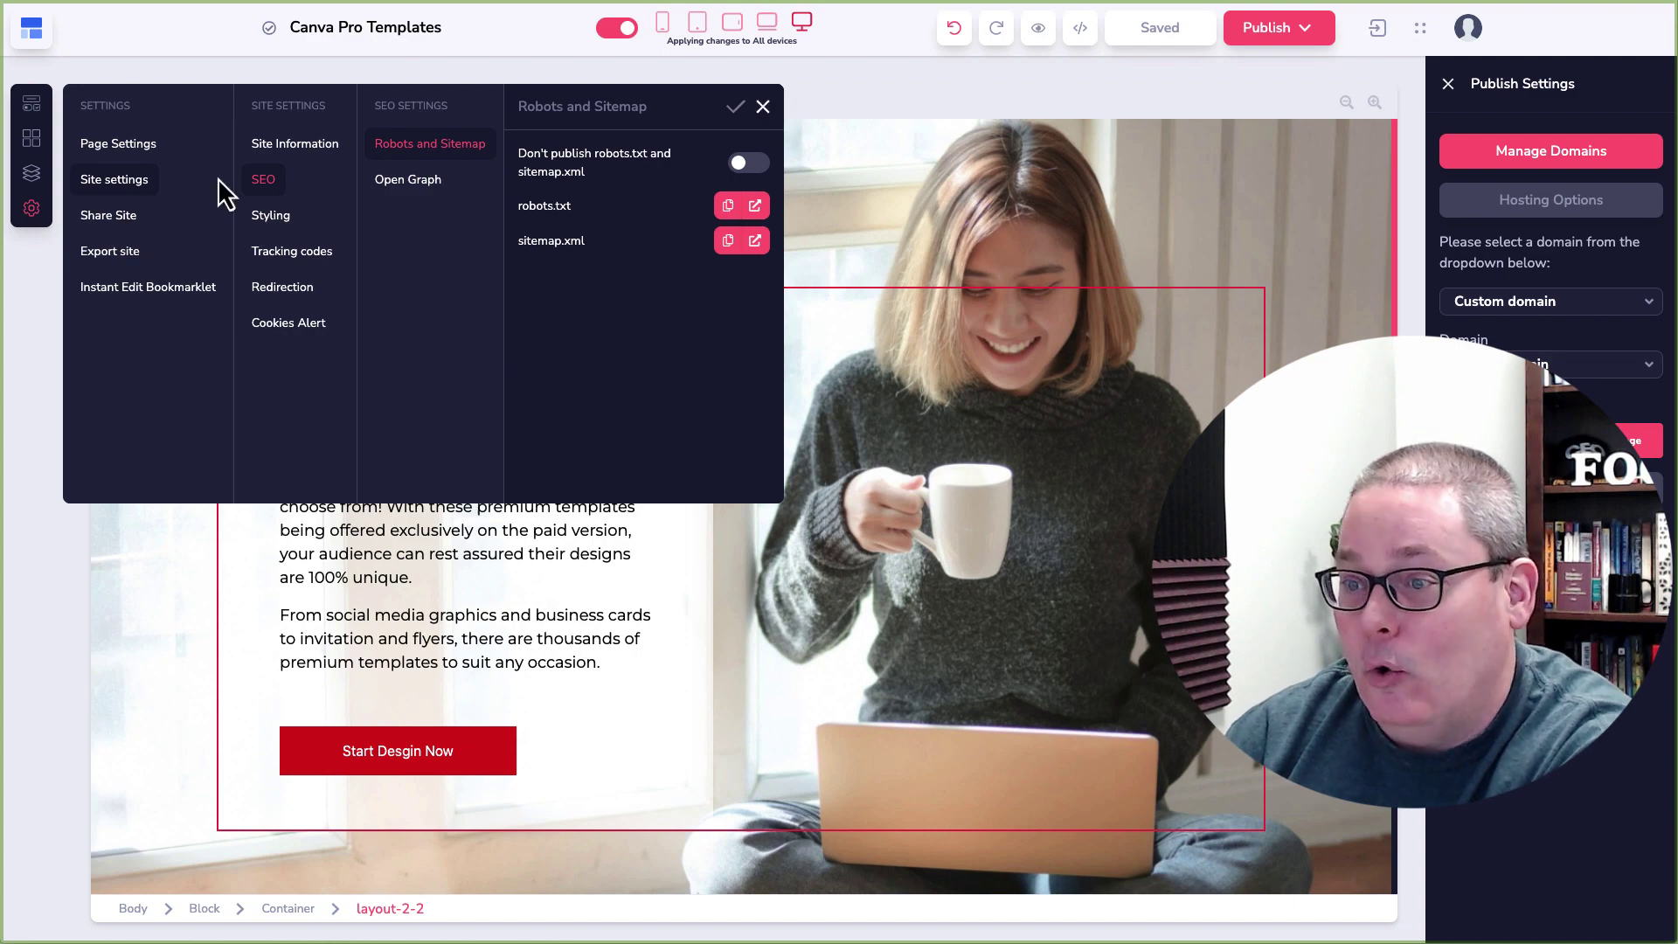
{"action": "left_click", "coordinate": [763, 106]}
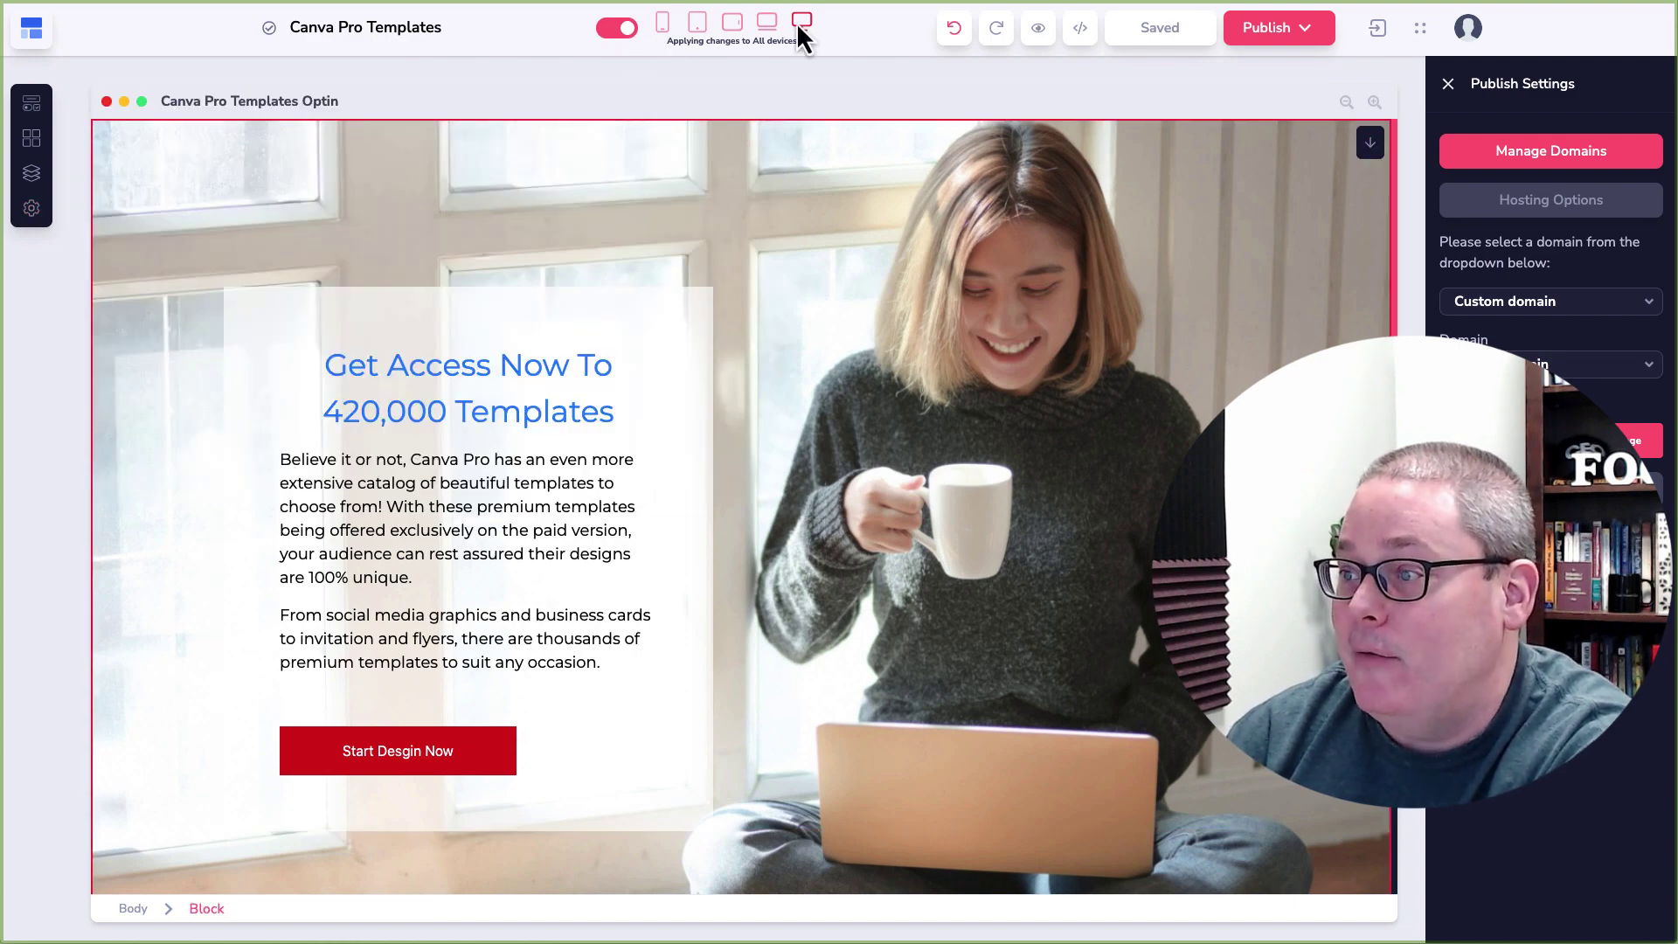
{"action": "left_click", "coordinate": [767, 24]}
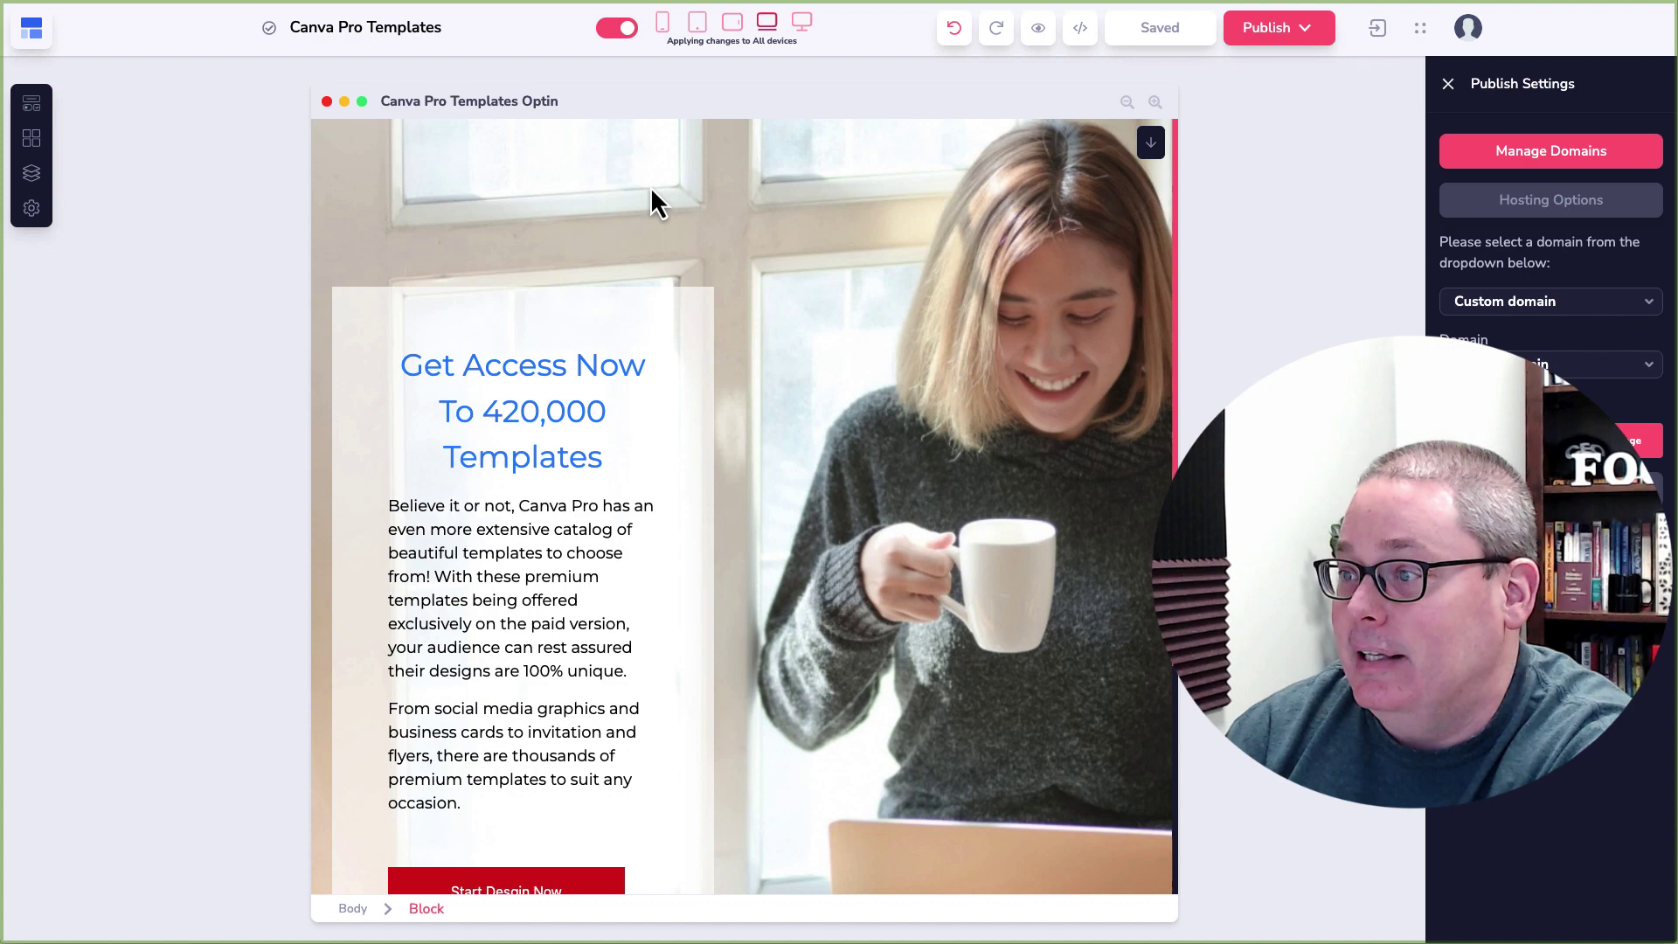
- Preview the page at desktop, tablet landscape, tablet portrait, mobile landscape and phone portrait widths
{"action": "left_click", "coordinate": [801, 24]}
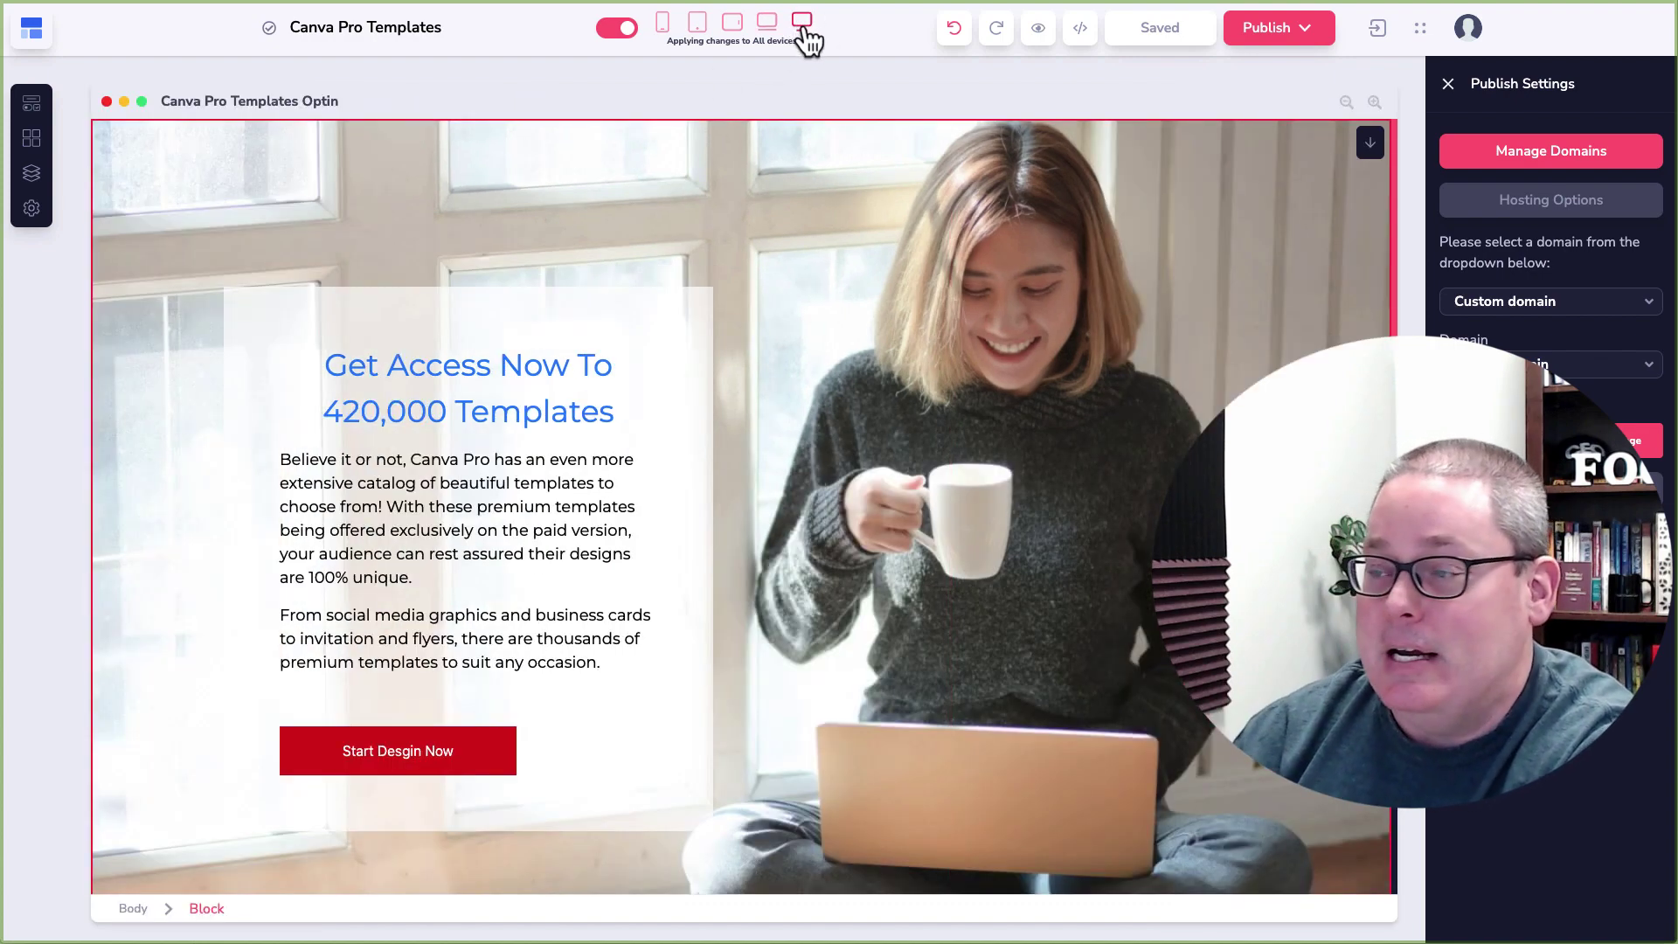
{"action": "left_click", "coordinate": [767, 26]}
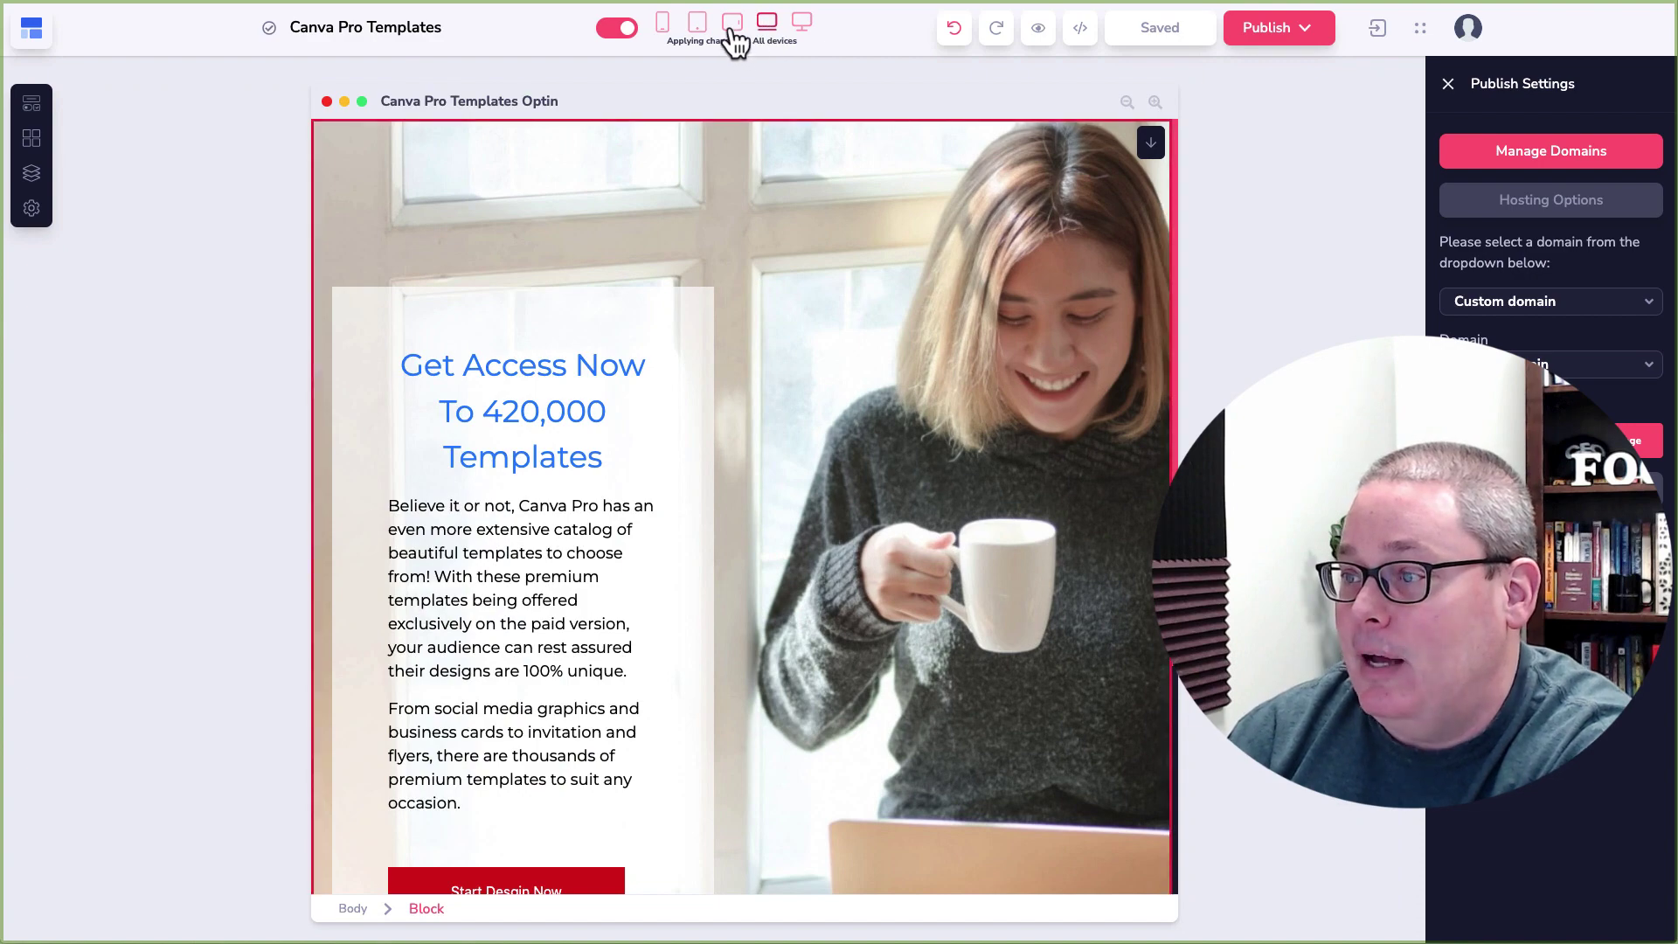
{"action": "left_click", "coordinate": [733, 29]}
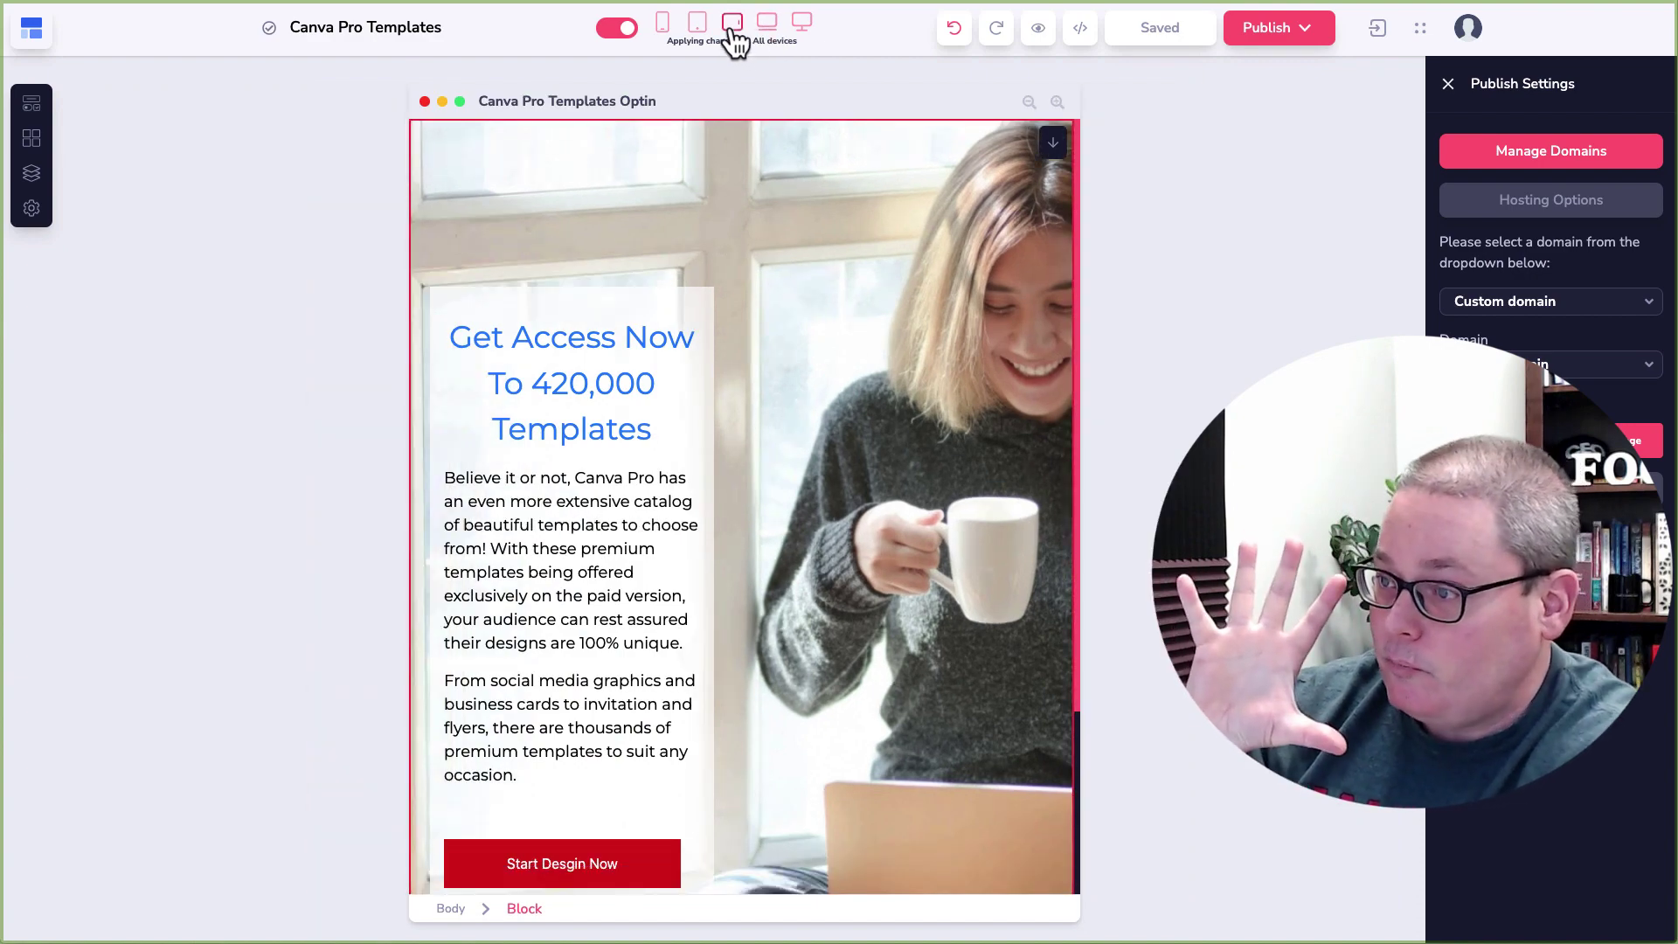
{"action": "left_click", "coordinate": [698, 28]}
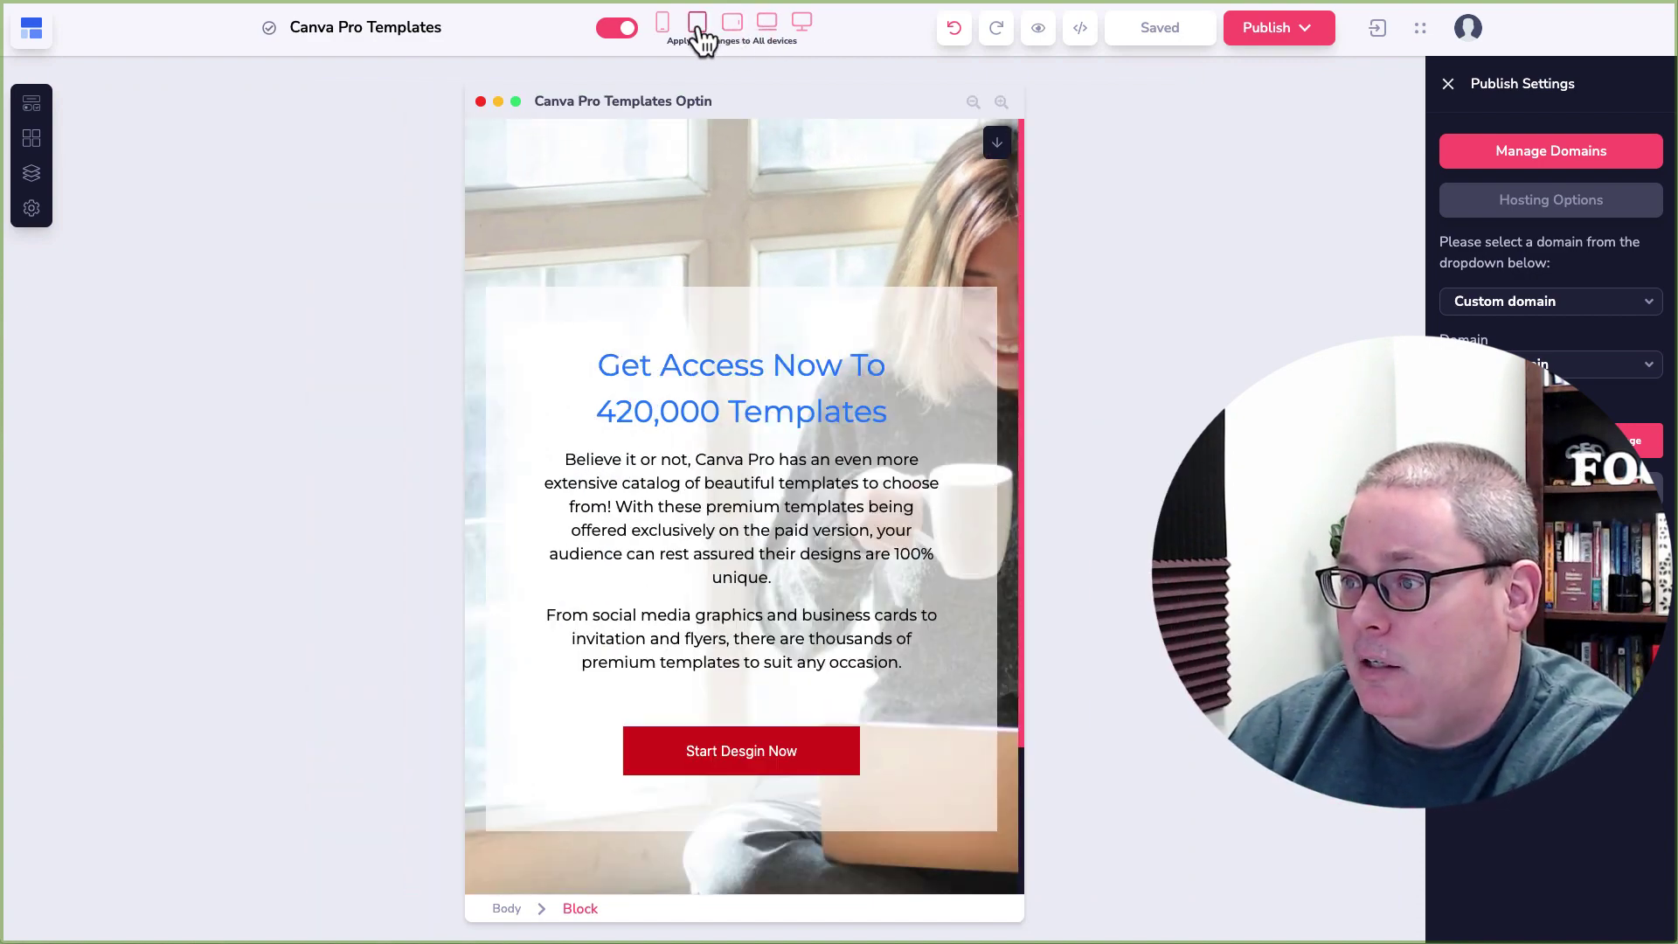
{"action": "left_click", "coordinate": [663, 26]}
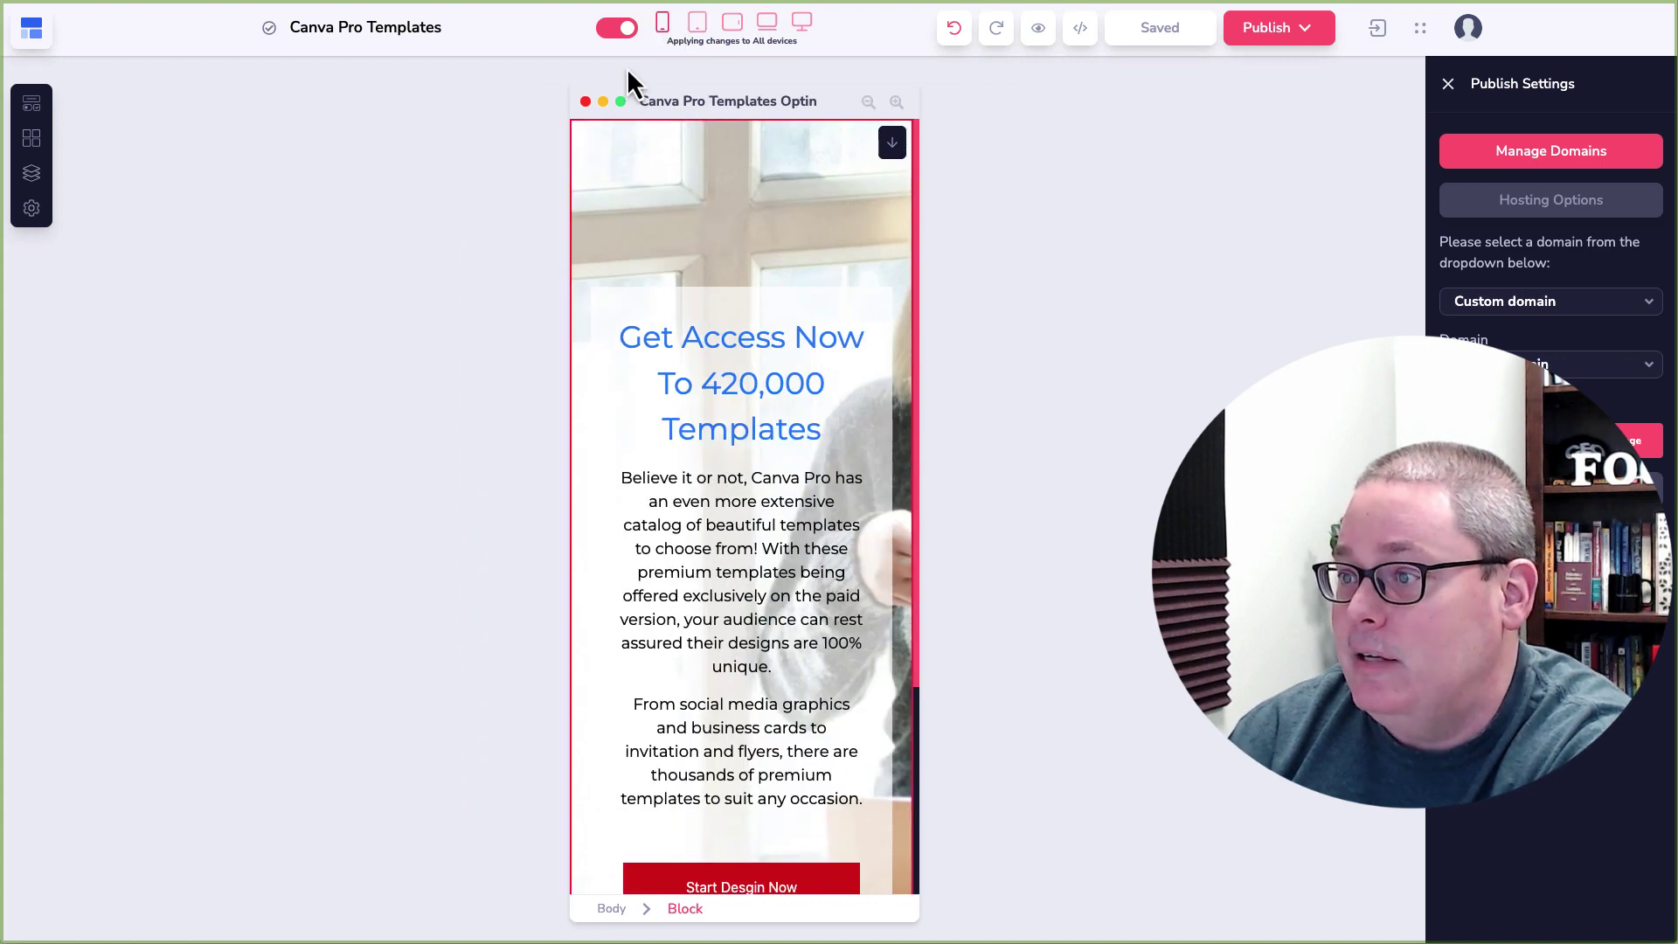
- Limit edits to mobile only, then restore all-device editing and return to desktop view
{"action": "left_click", "coordinate": [626, 30]}
{"action": "left_click_drag", "start_coordinate": [663, 50], "coordinate": [808, 40]}
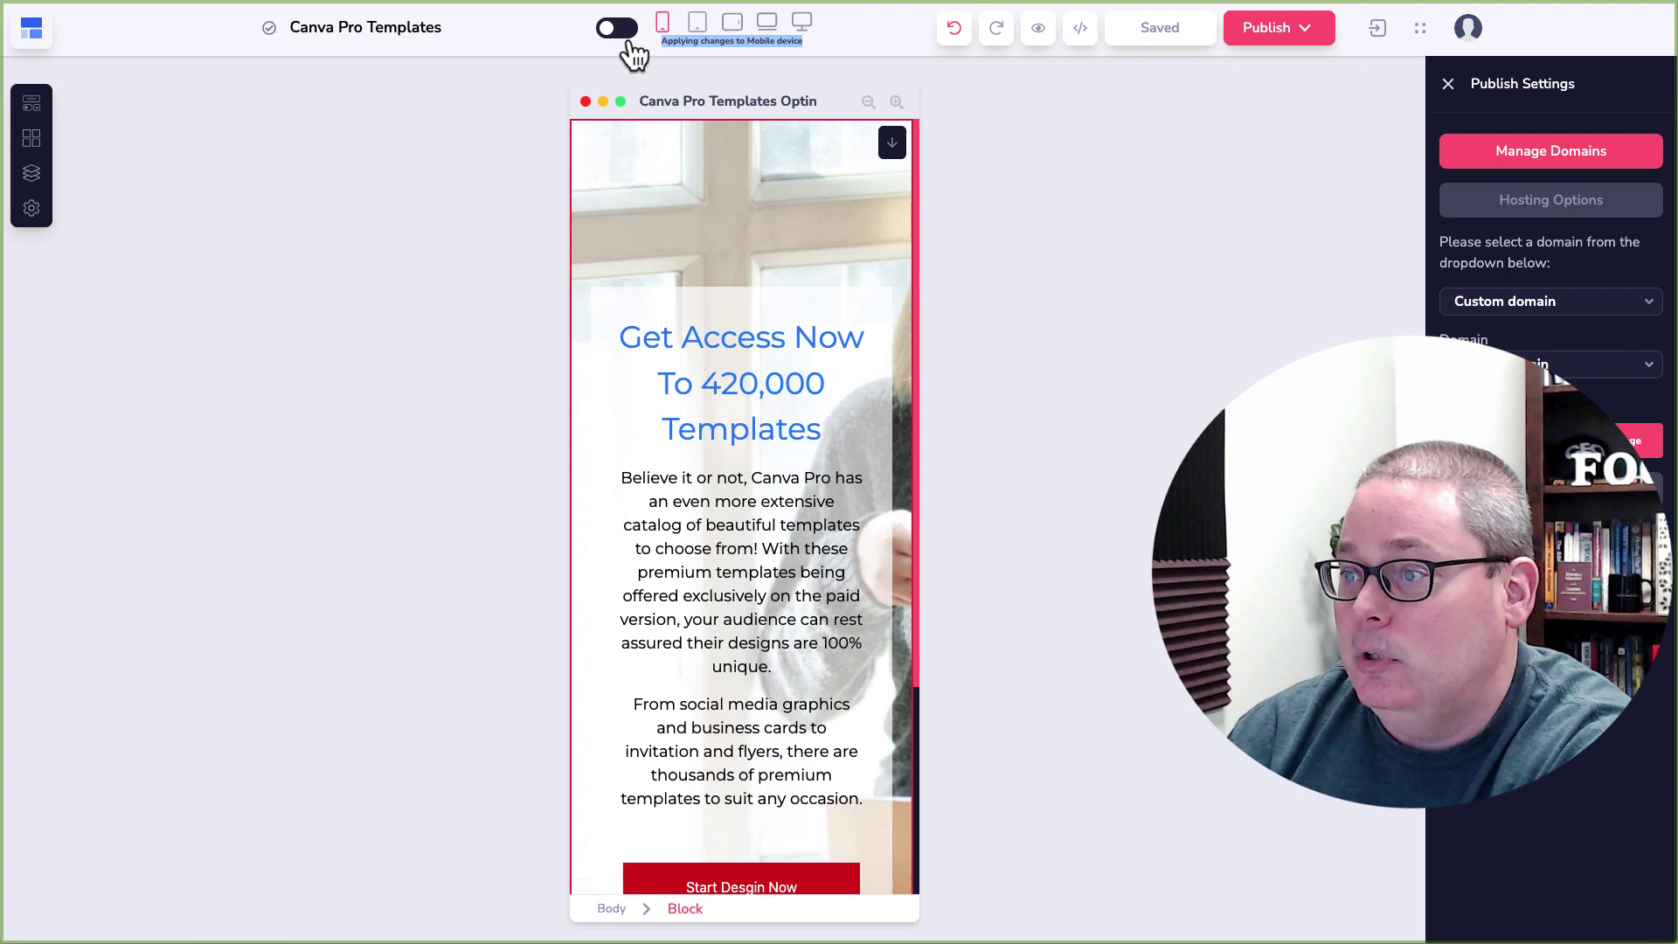
{"action": "left_click", "coordinate": [697, 26]}
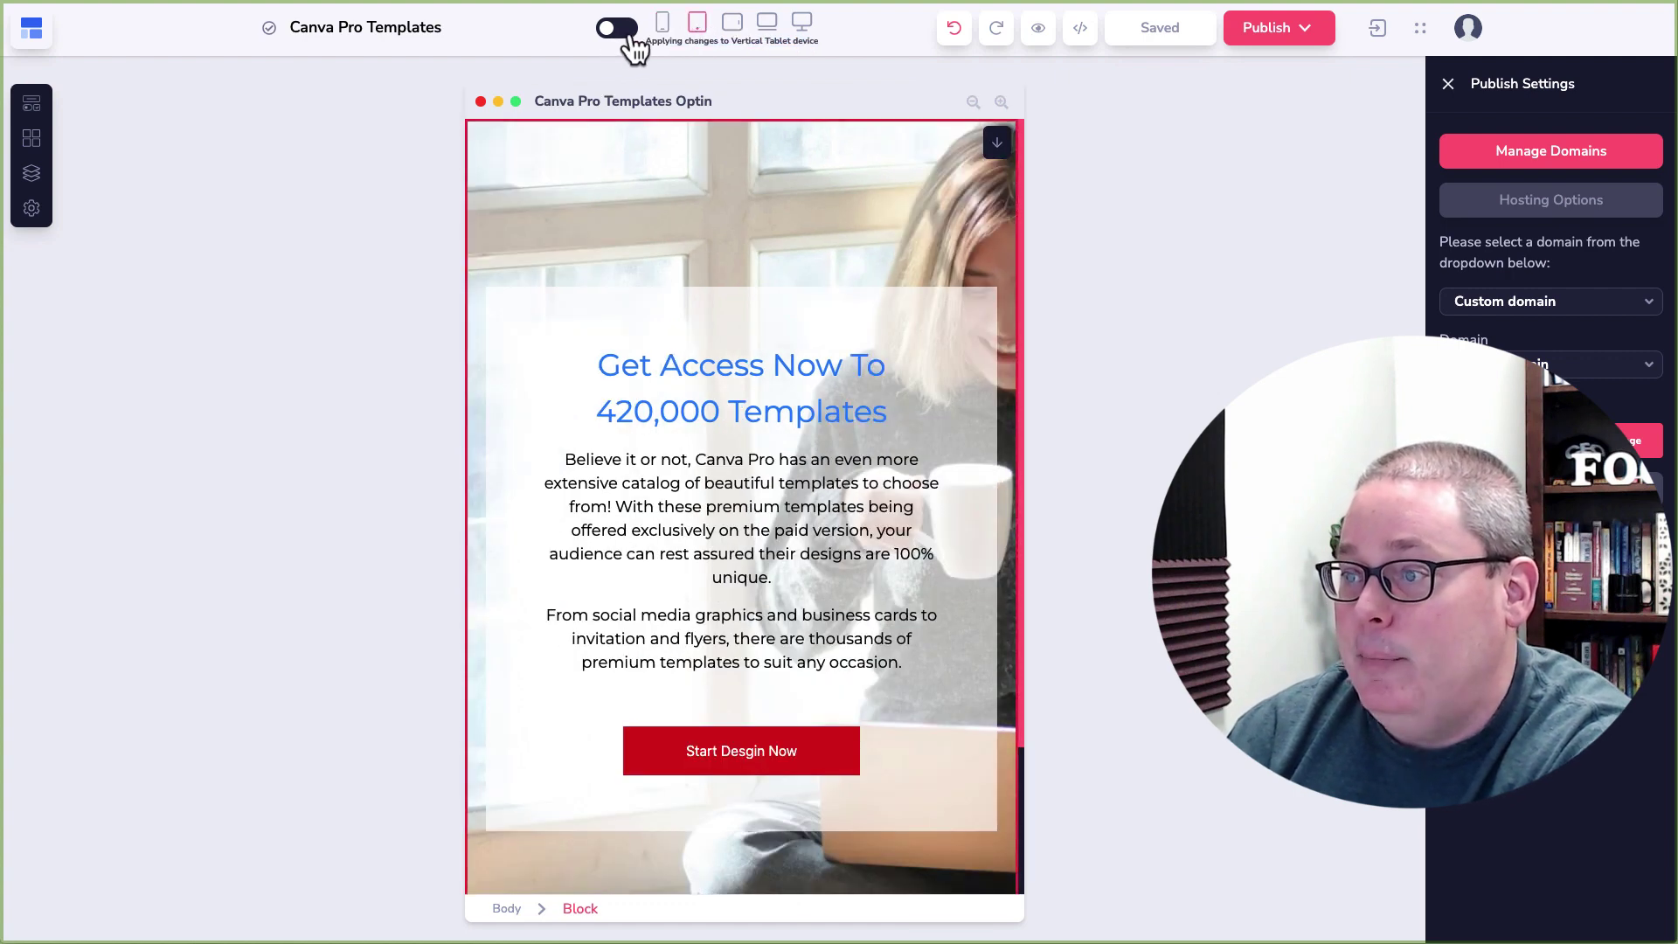
{"action": "left_click", "coordinate": [615, 33]}
{"action": "left_click_drag", "start_coordinate": [664, 41], "coordinate": [797, 43]}
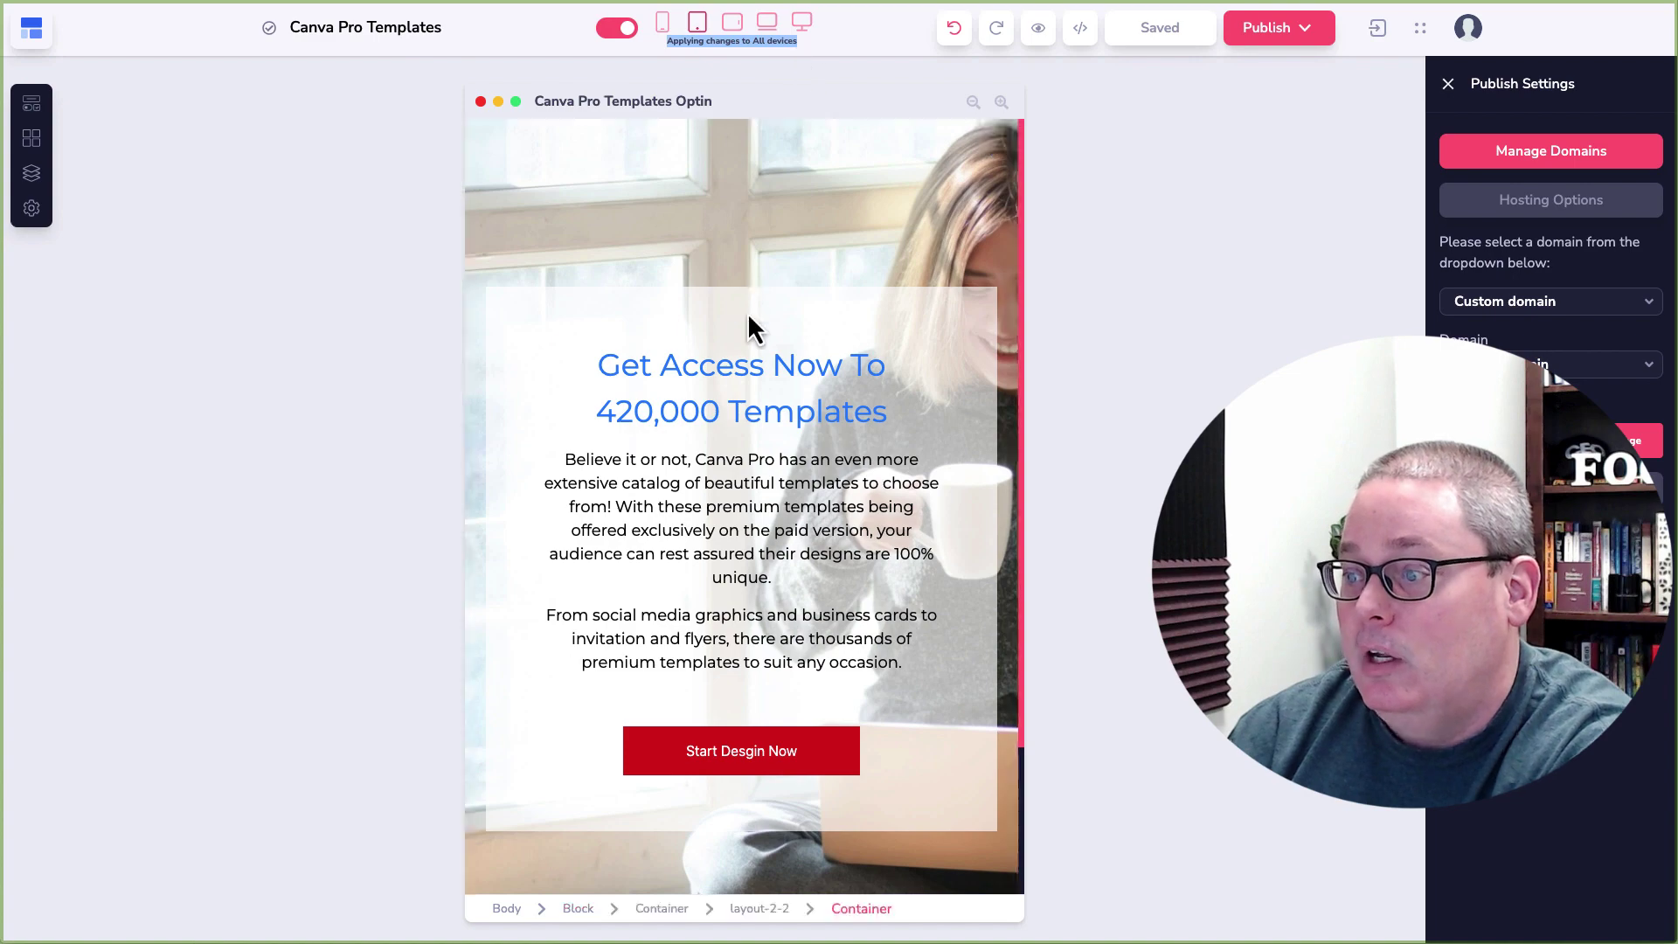
{"action": "left_click", "coordinate": [801, 22]}
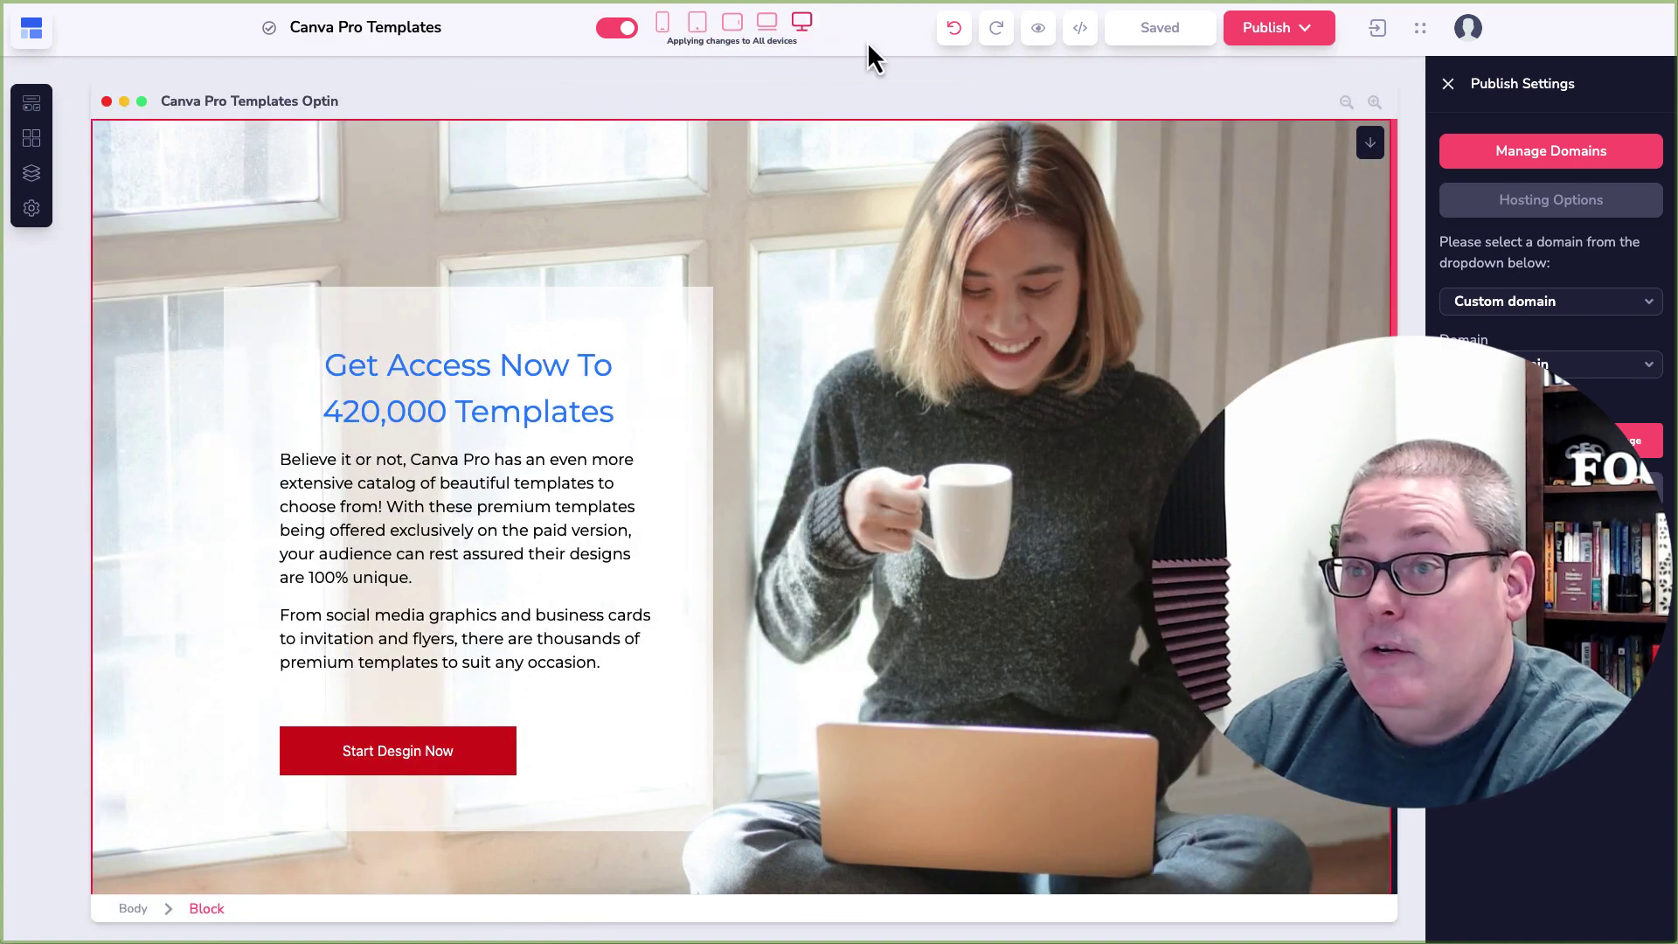
- Undo the last change, note the preview-mode notice, and exit the preview back to the editor
{"action": "left_click", "coordinate": [955, 32]}
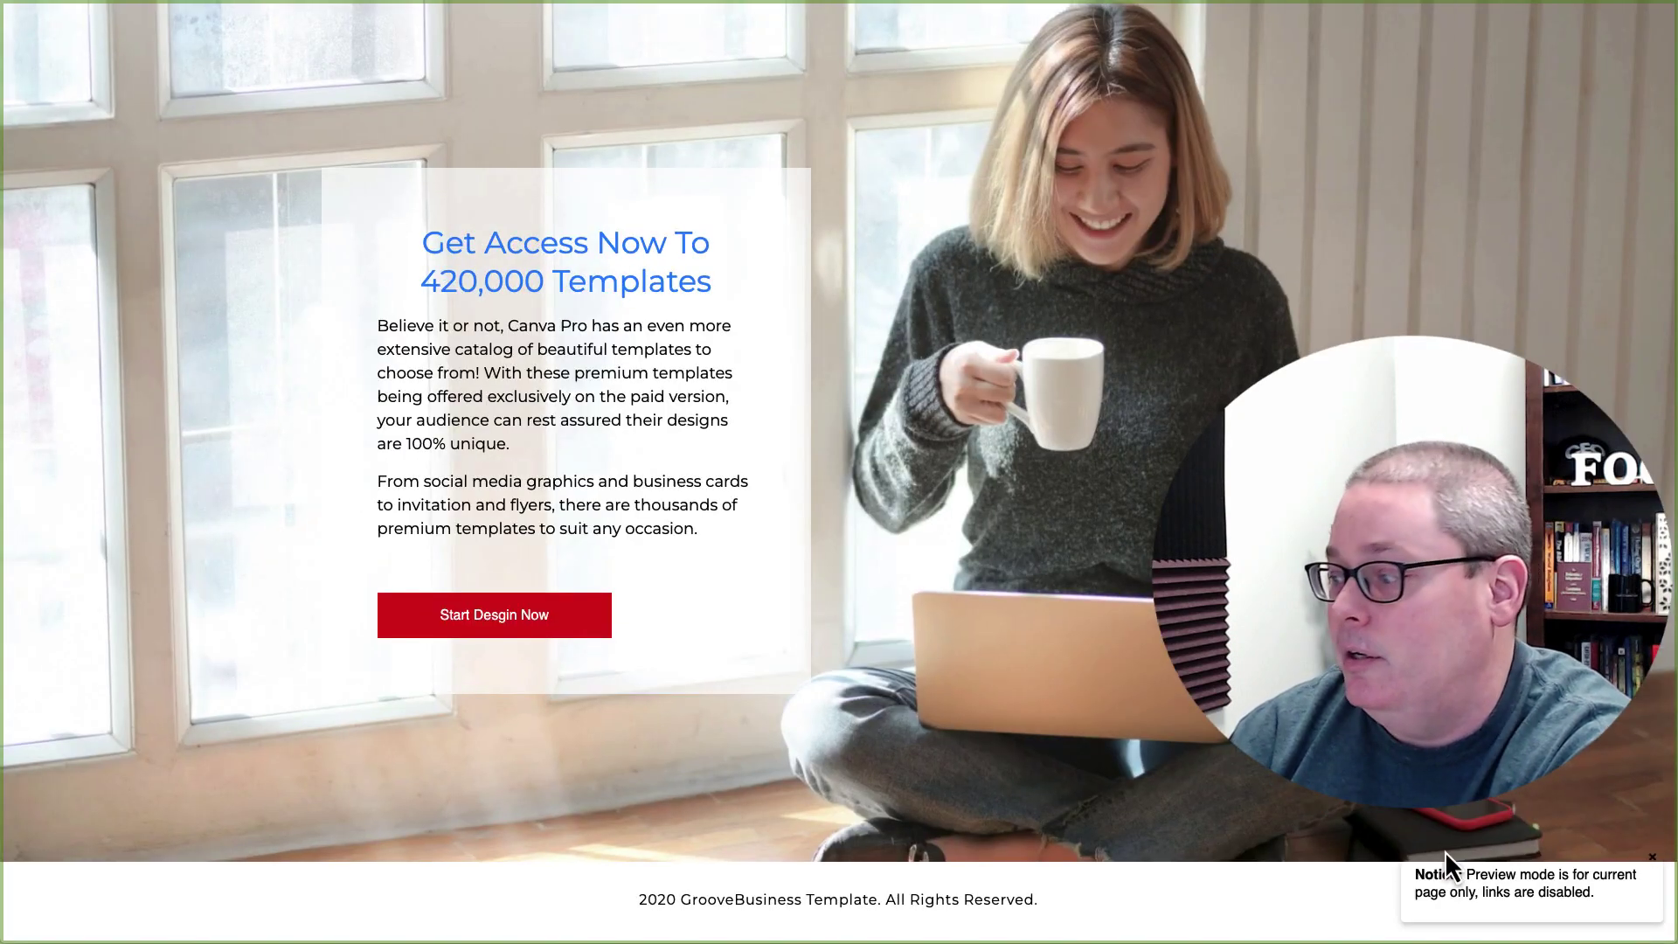
{"action": "left_click_drag", "start_coordinate": [1467, 874], "coordinate": [1597, 890]}
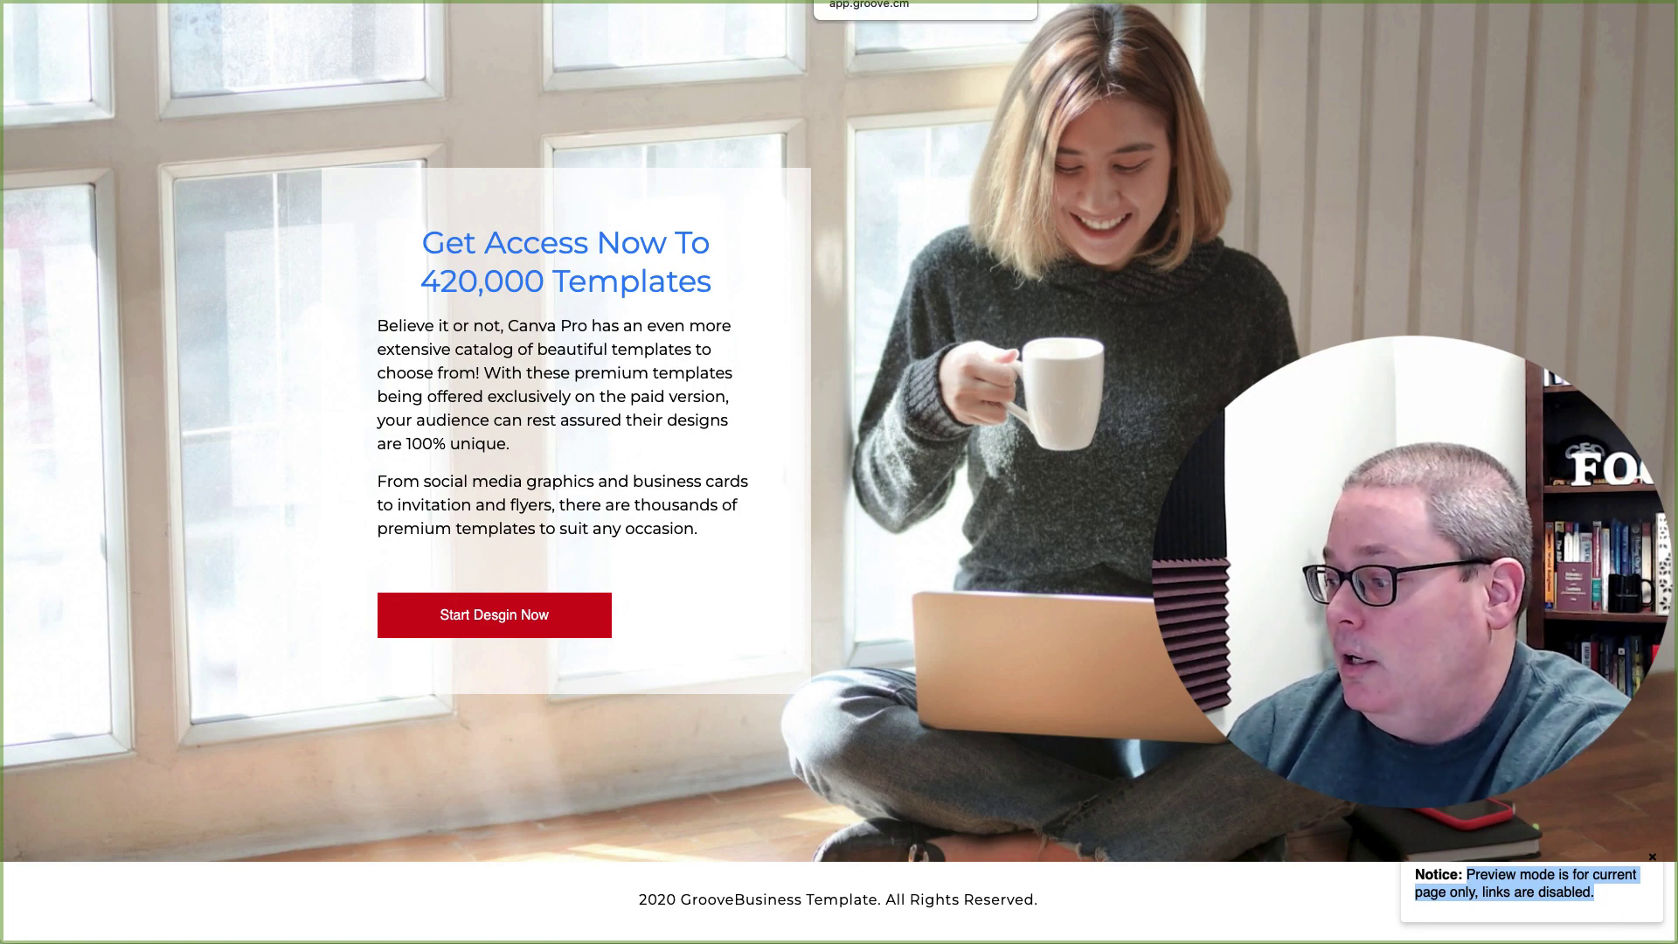
{"action": "key", "text": "super+w"}
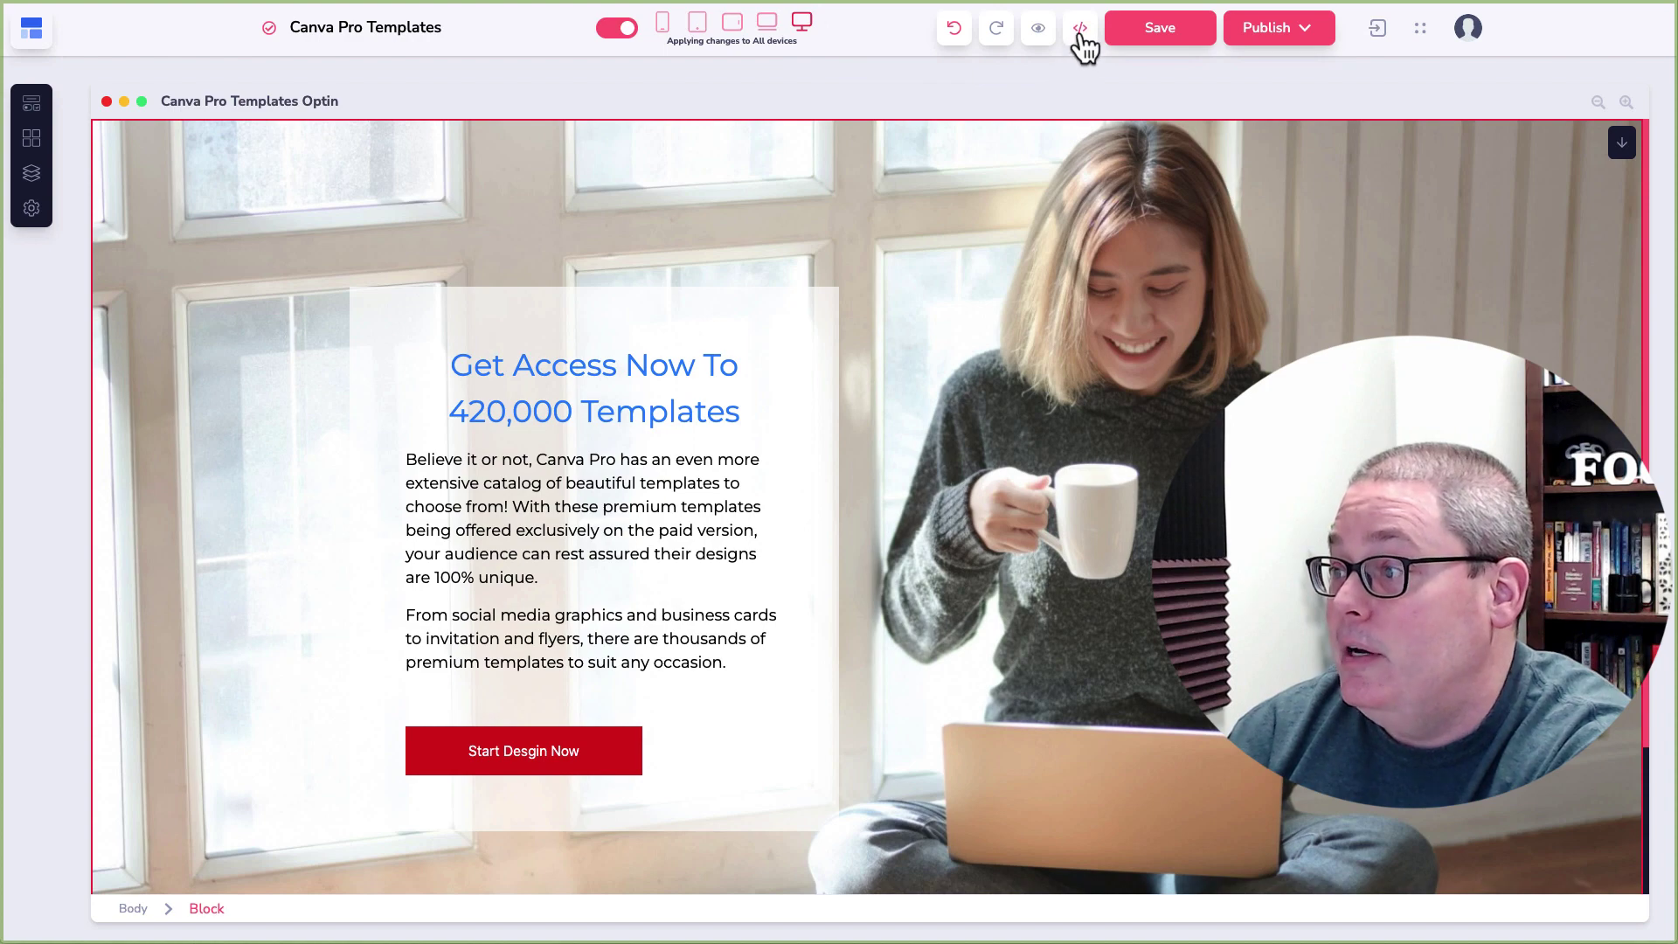
- Review the page's HTML source without making changes, then bring up Publish Settings
{"action": "left_click", "coordinate": [1080, 29]}
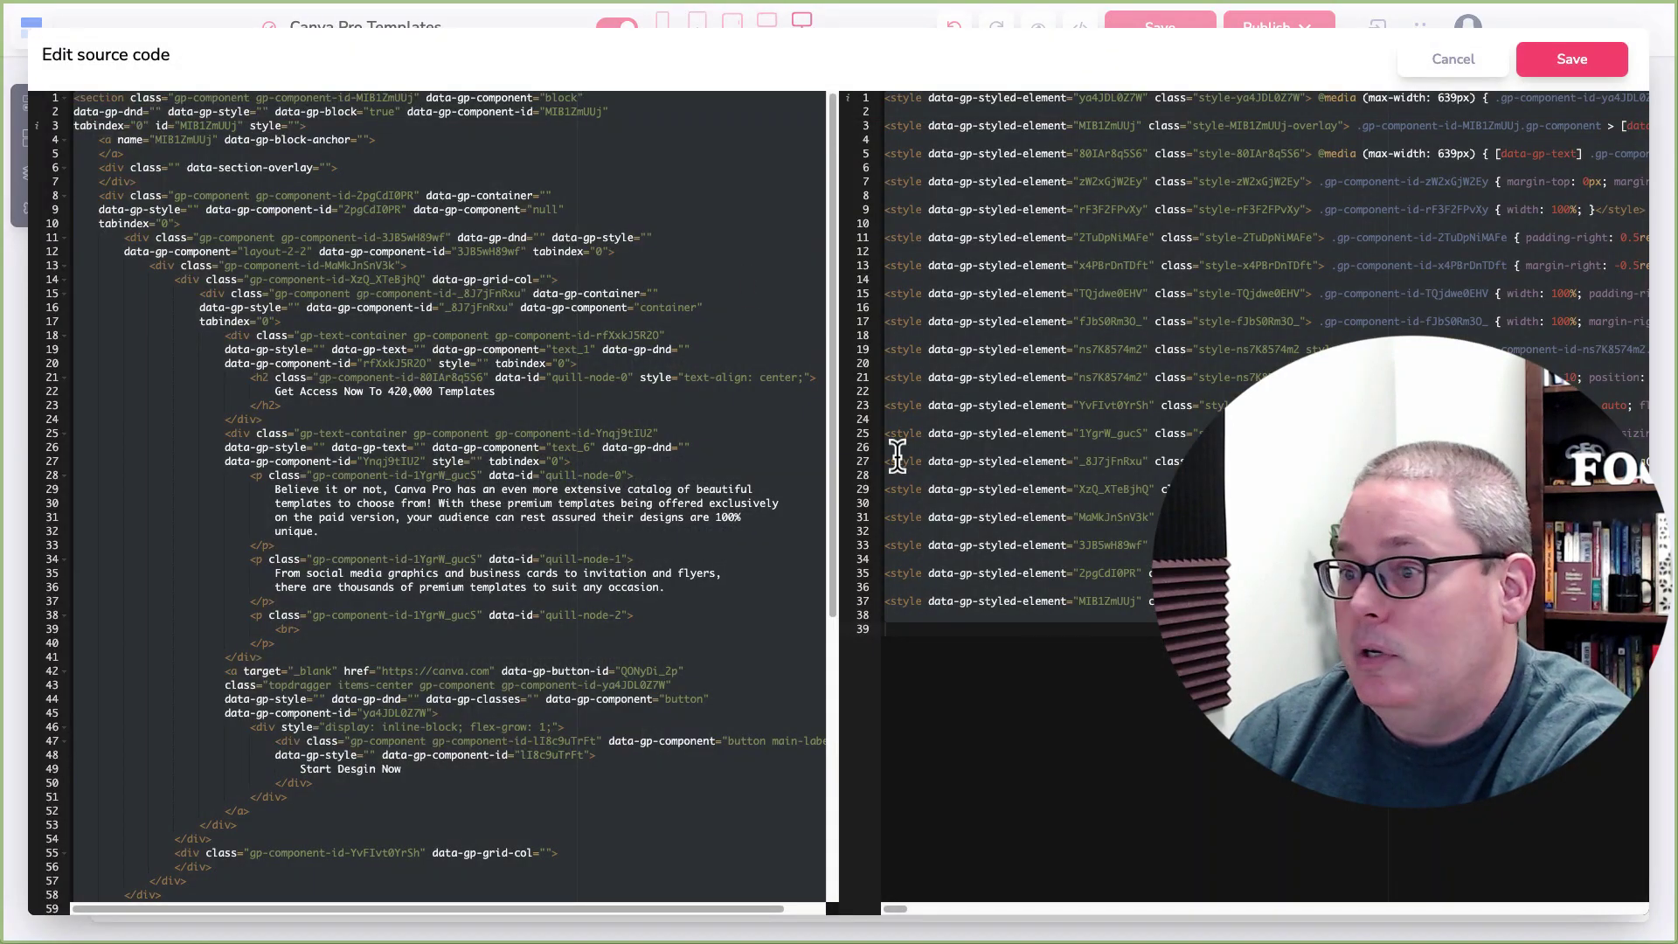
{"action": "scroll", "coordinate": [572, 447], "scroll_direction": "down", "scroll_amount": 5}
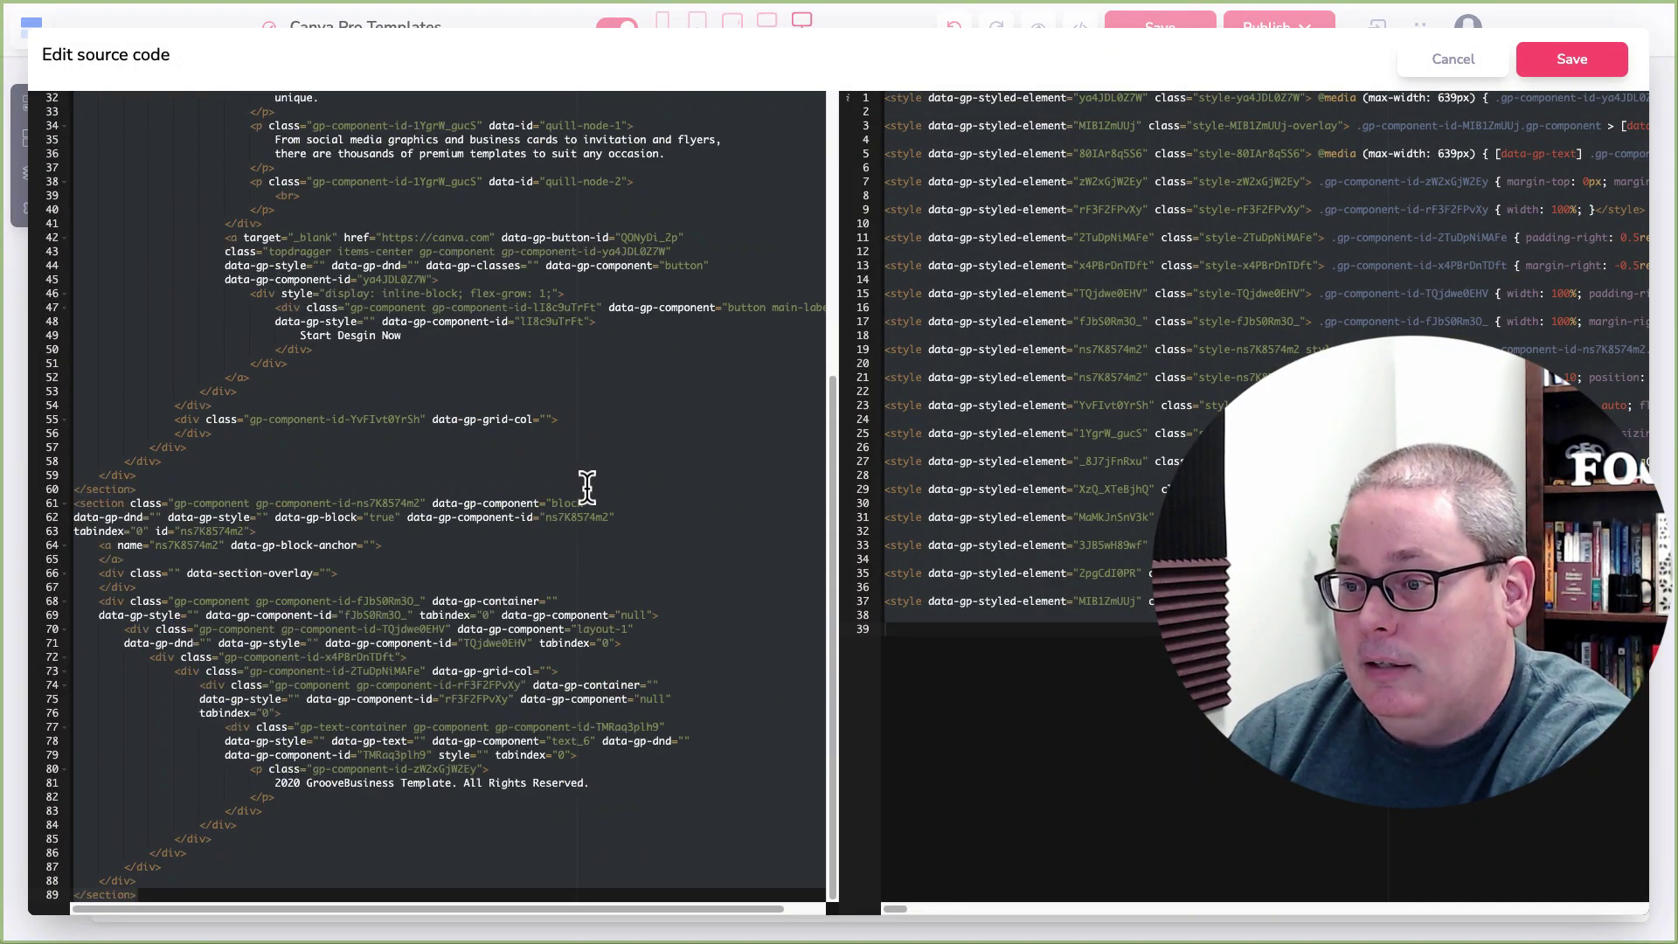
{"action": "scroll", "coordinate": [585, 480], "scroll_direction": "up", "scroll_amount": 5}
{"action": "left_click", "coordinate": [1485, 59]}
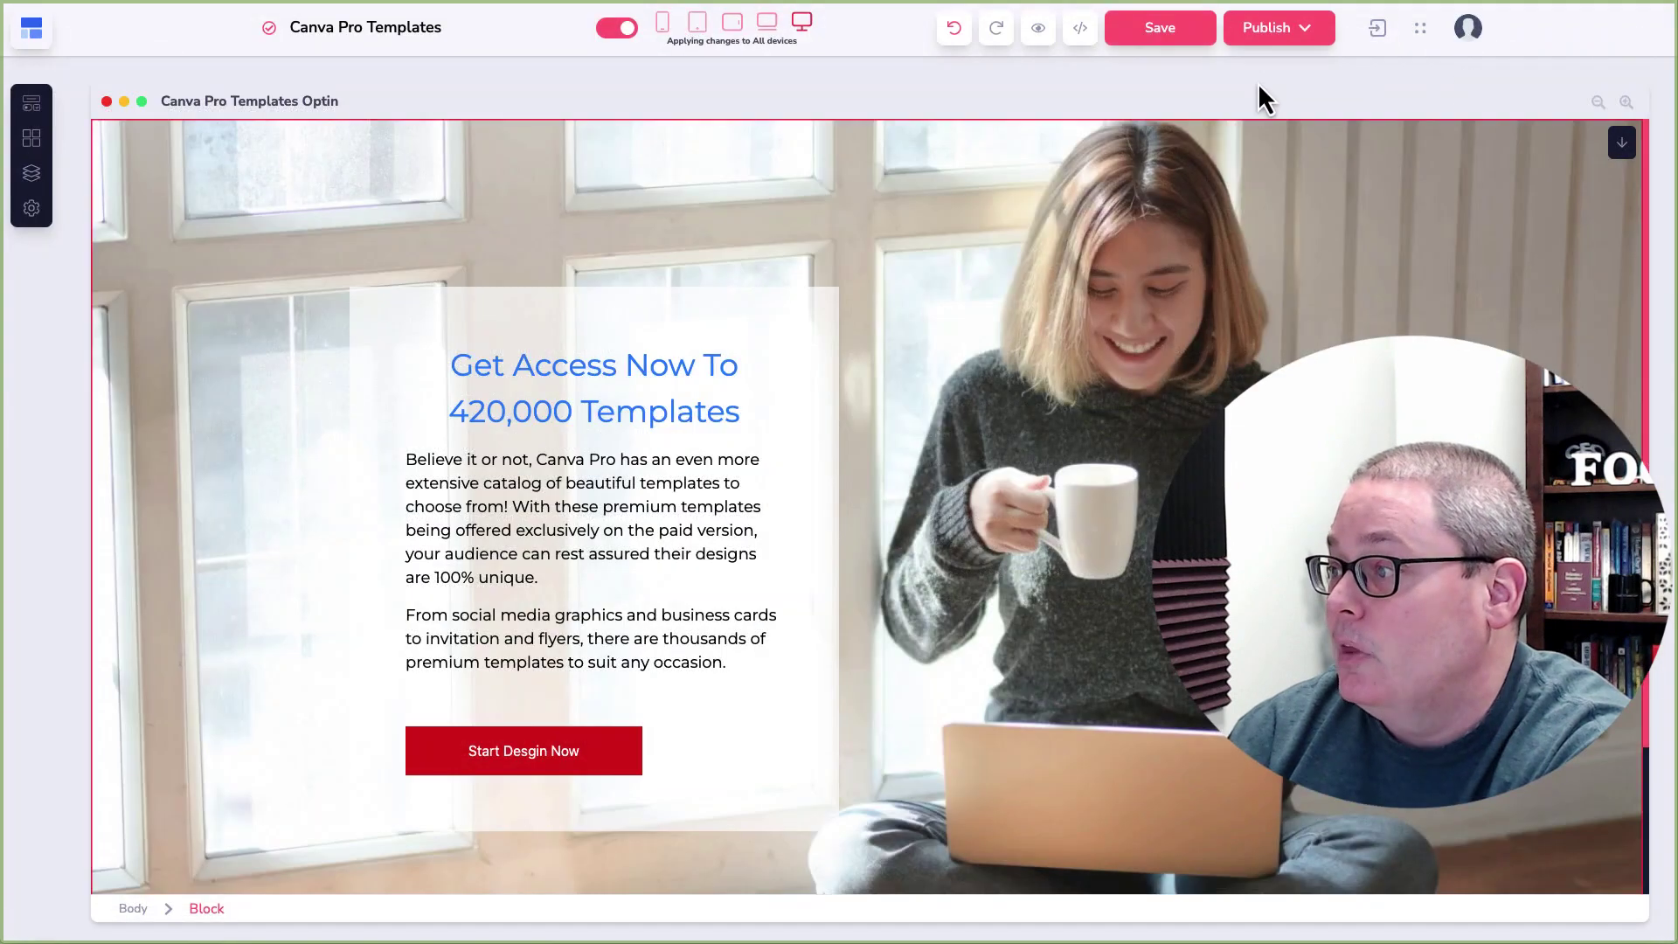
{"action": "left_click", "coordinate": [1258, 35]}
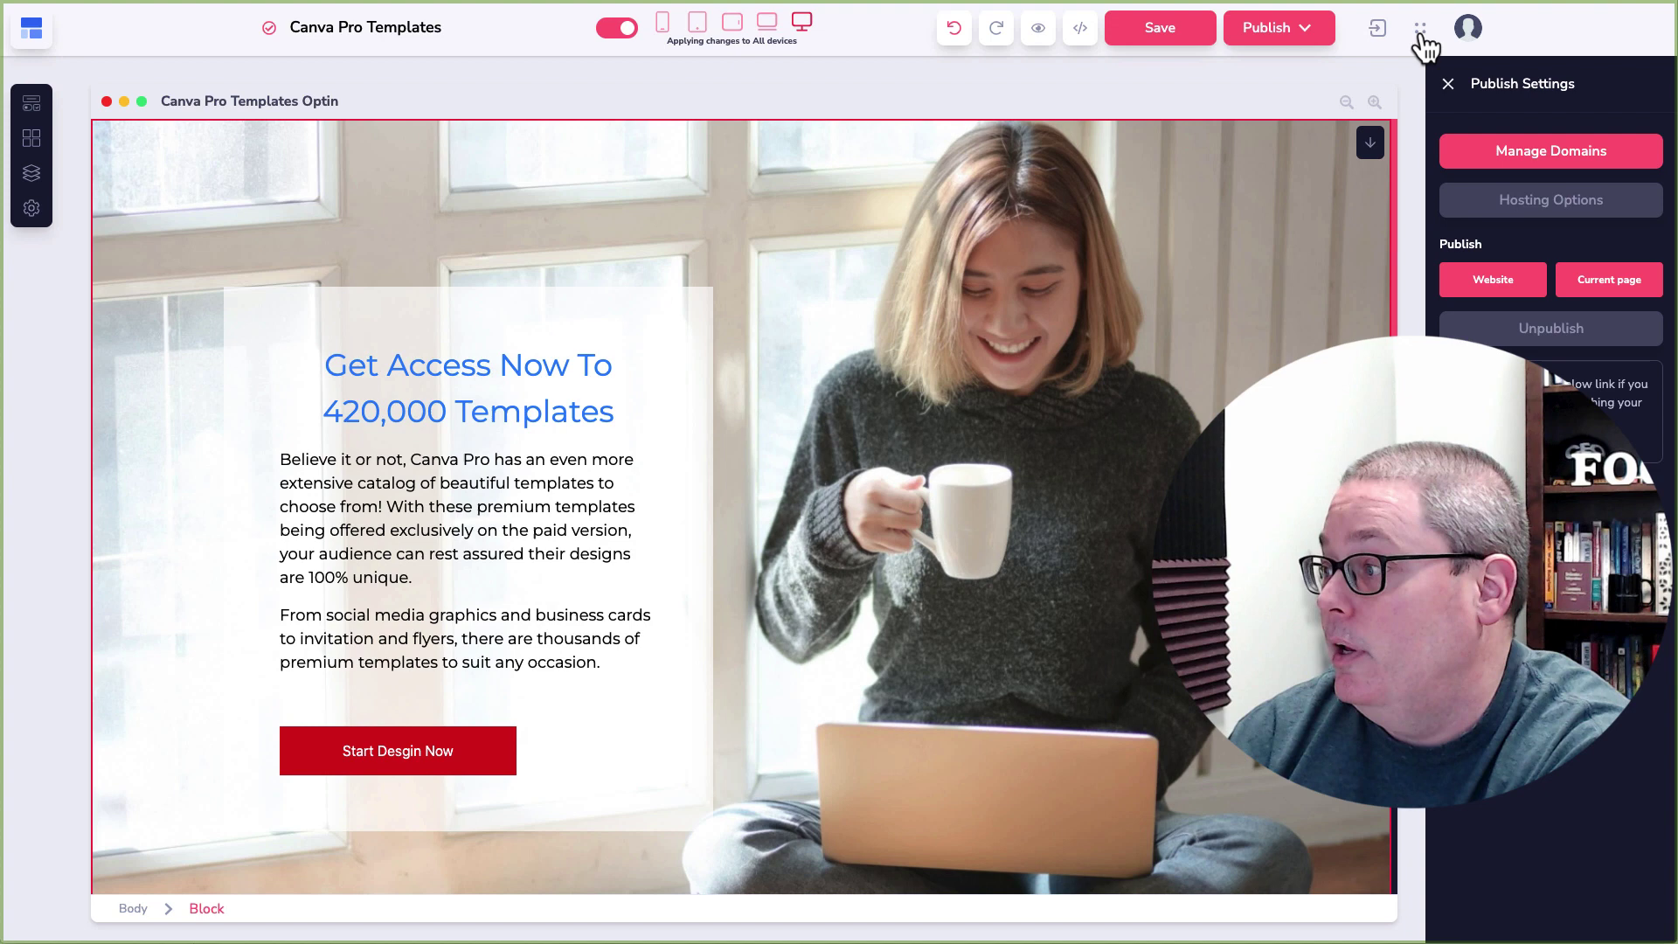
{"action": "left_click", "coordinate": [1421, 33]}
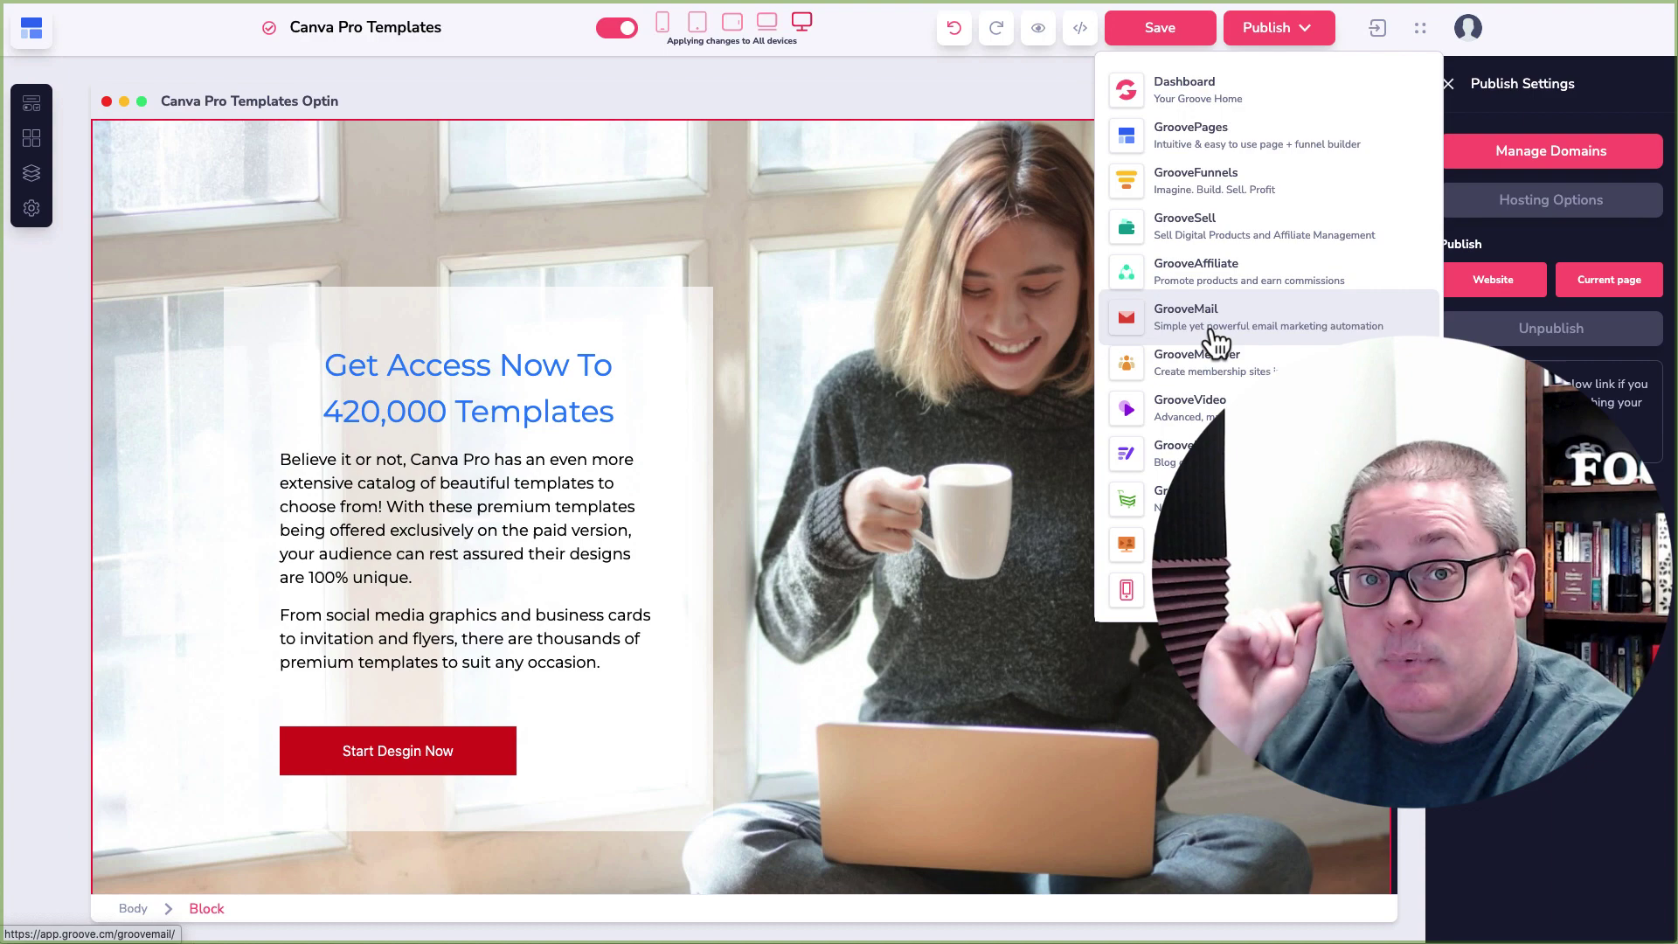
{"action": "left_click", "coordinate": [1555, 14]}
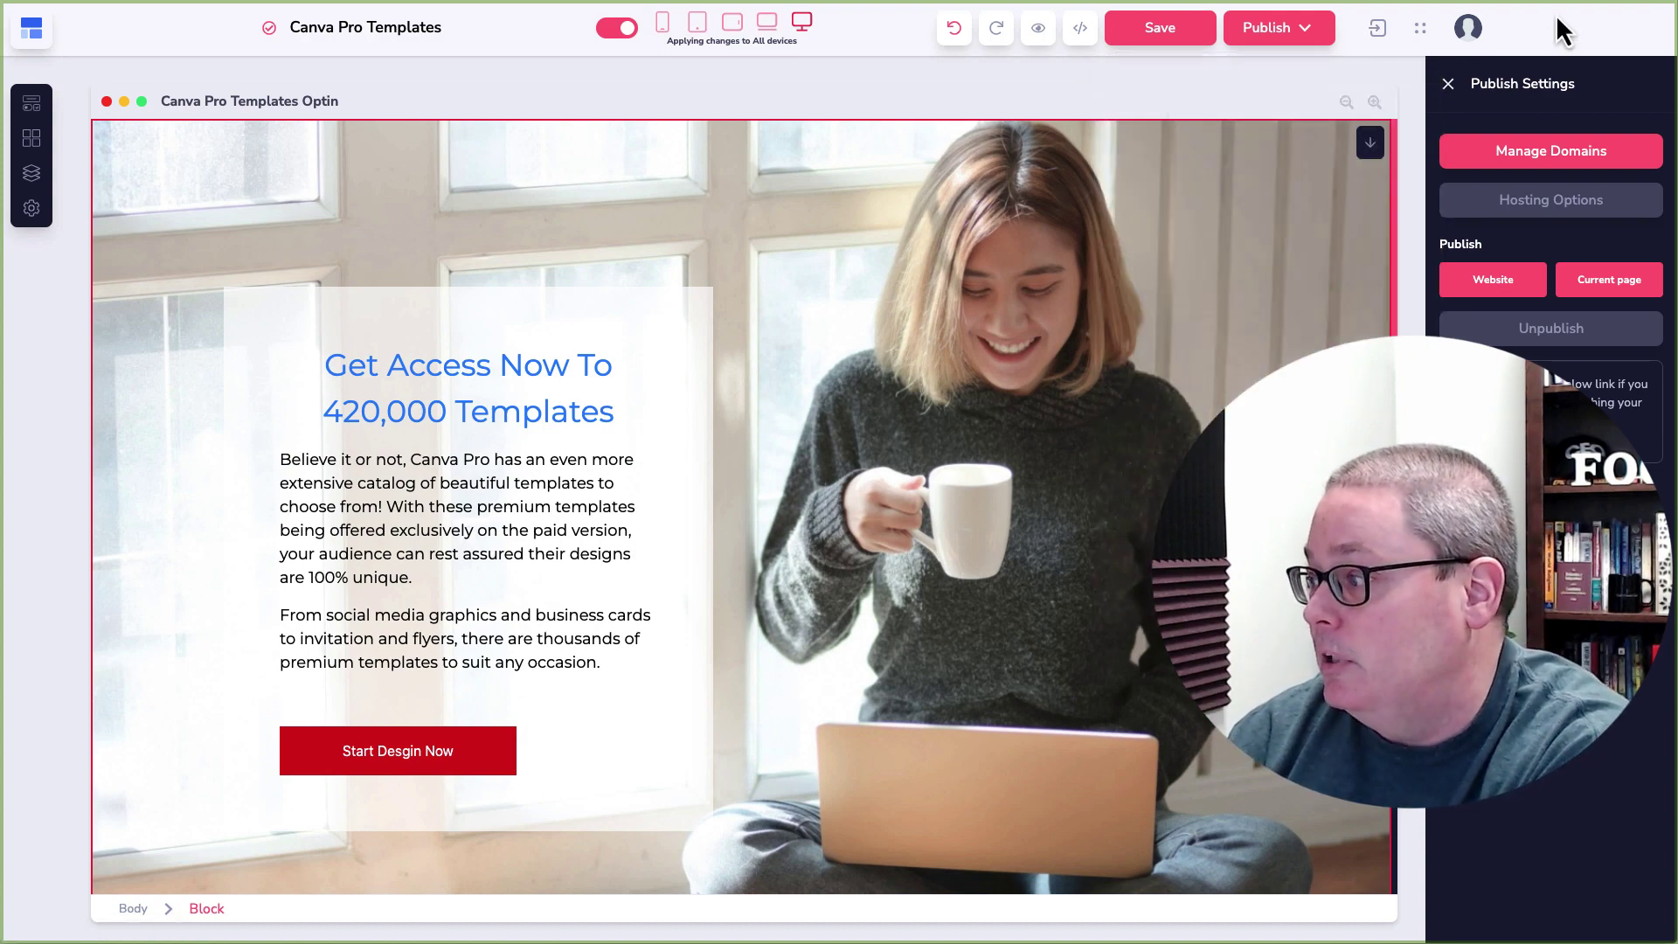
- Look over the free GroovePages subdomain form, then return and manage the connected custom domains
{"action": "left_click", "coordinate": [1472, 154]}
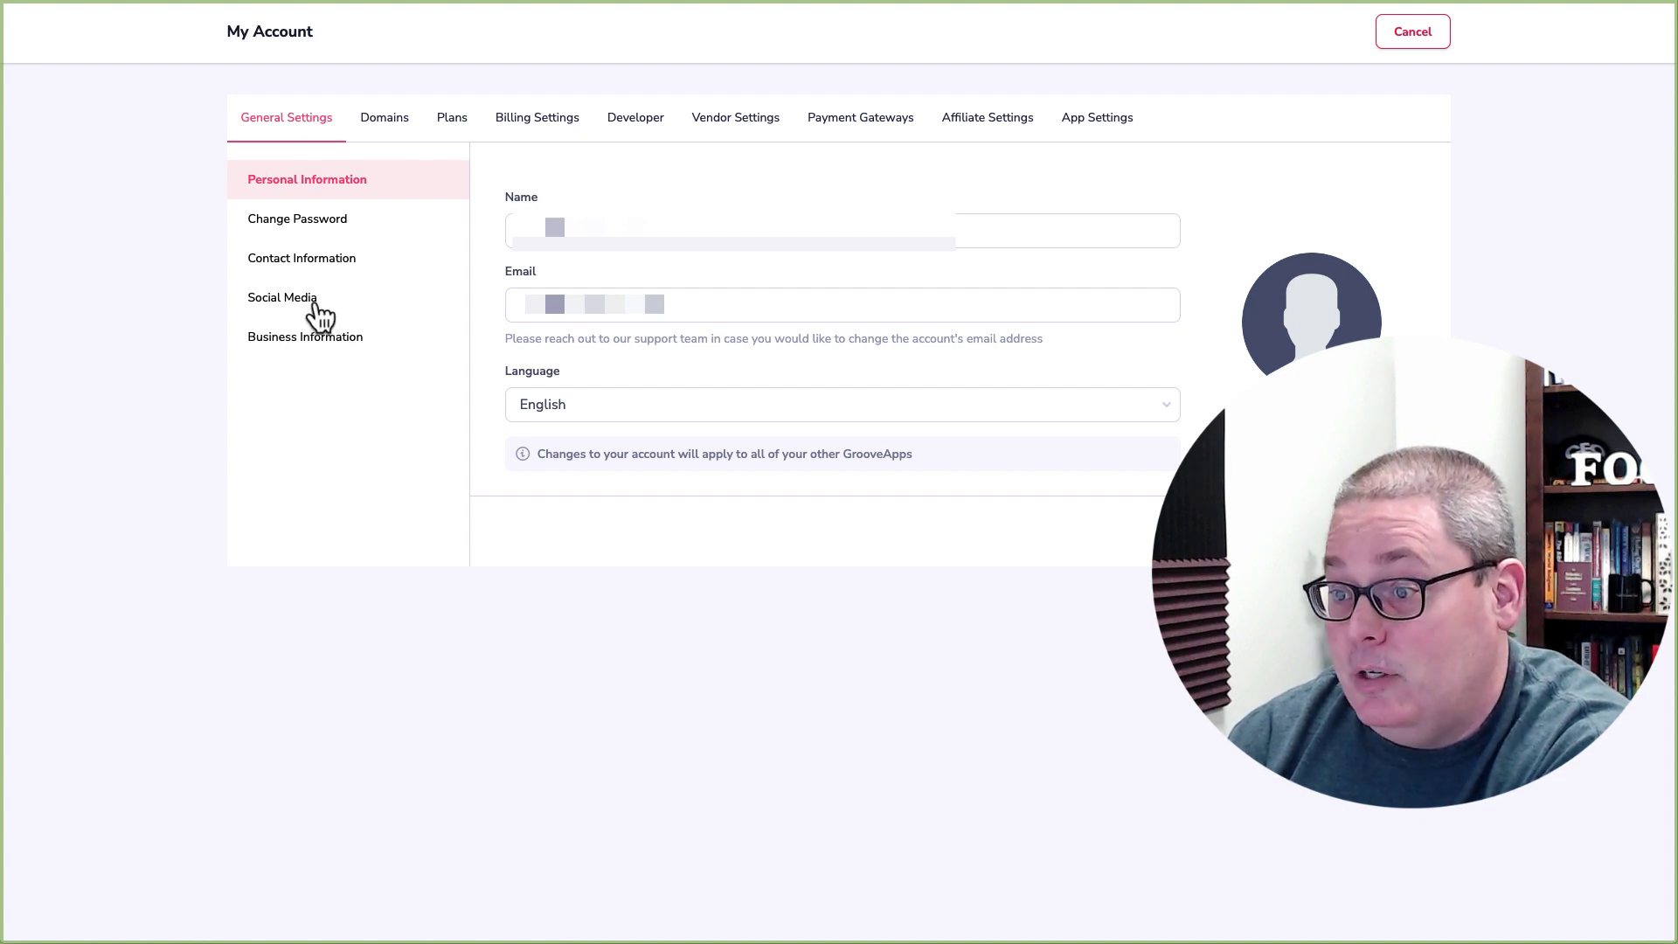
{"action": "left_click", "coordinate": [387, 127]}
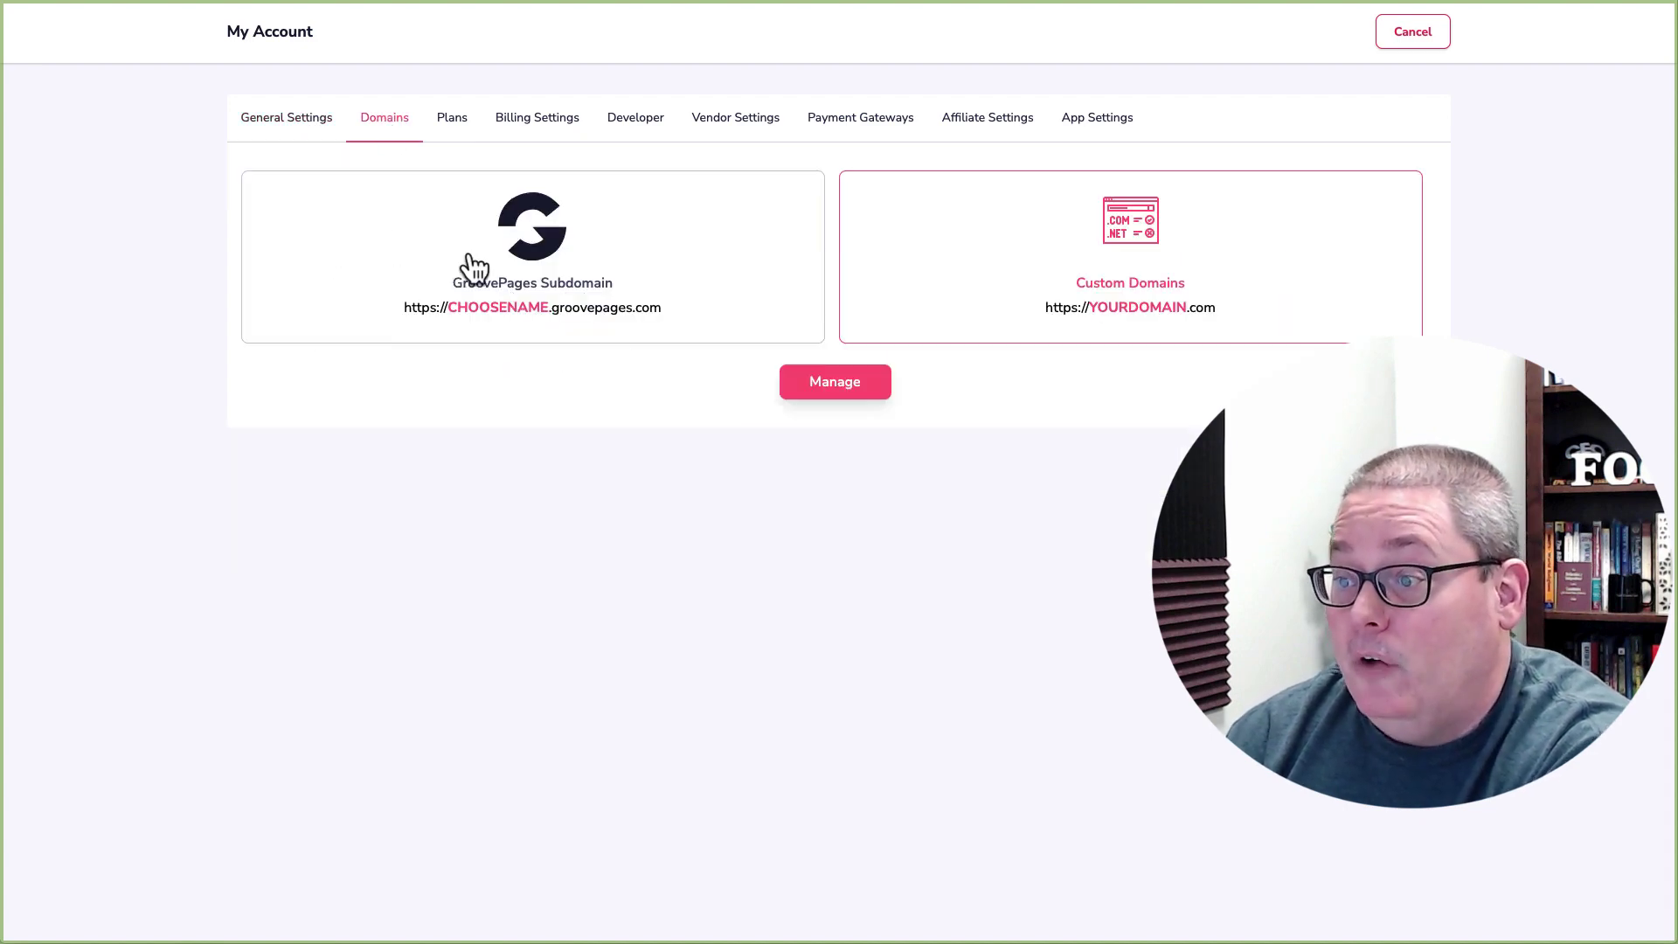
{"action": "left_click", "coordinate": [678, 259]}
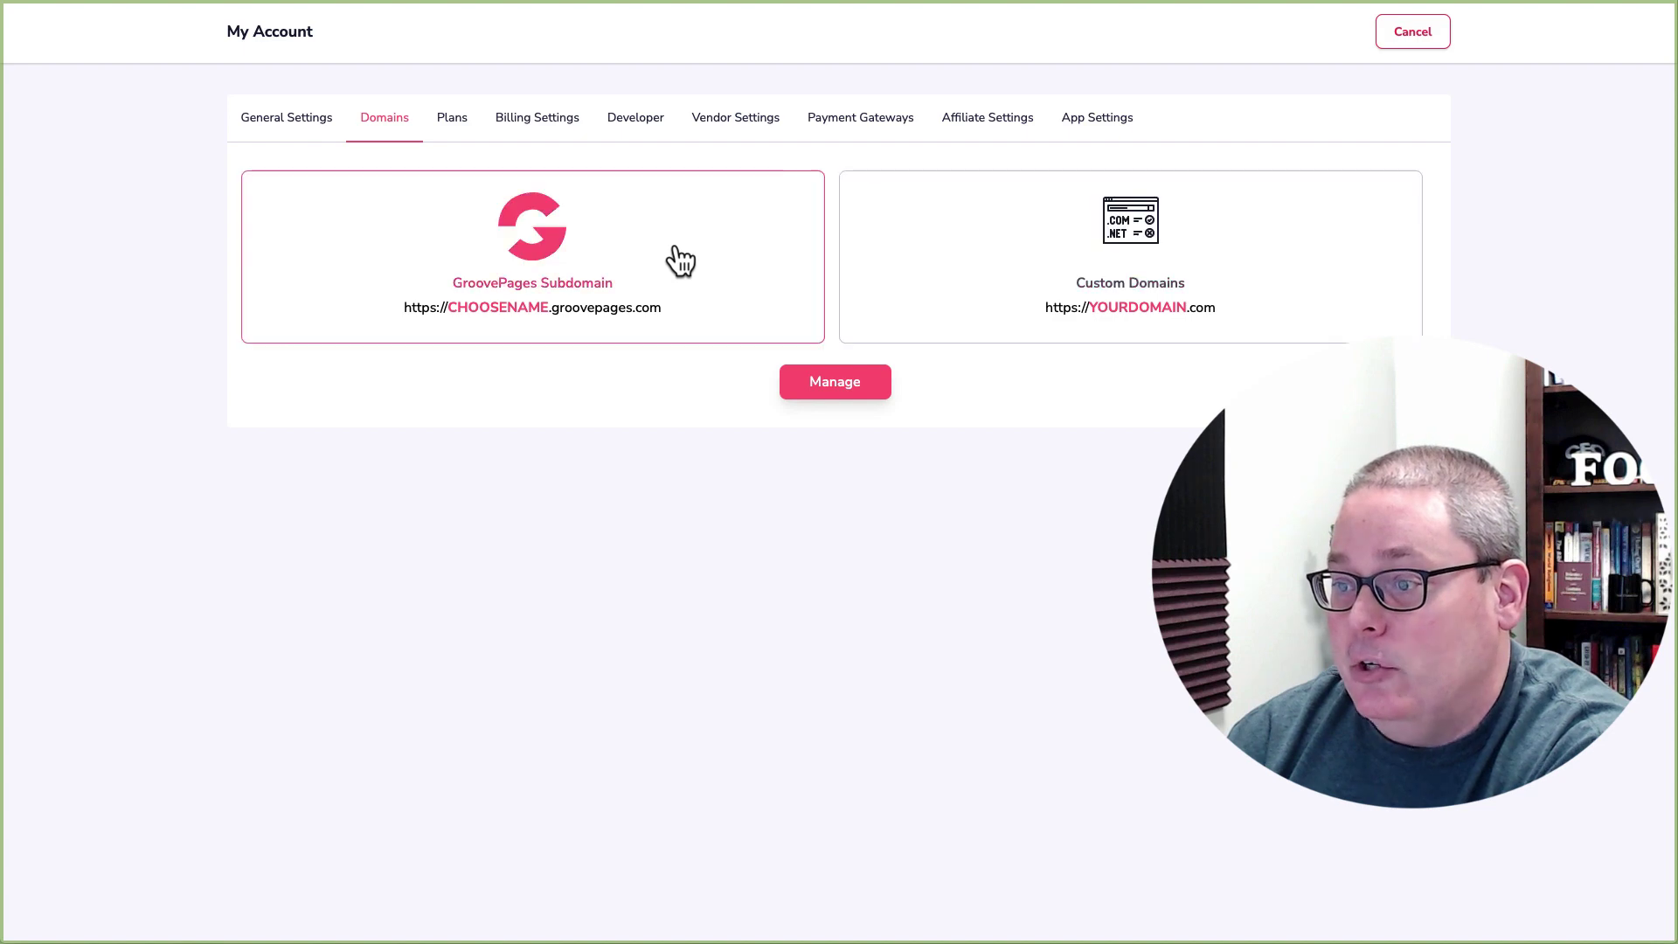
{"action": "left_click", "coordinate": [811, 384]}
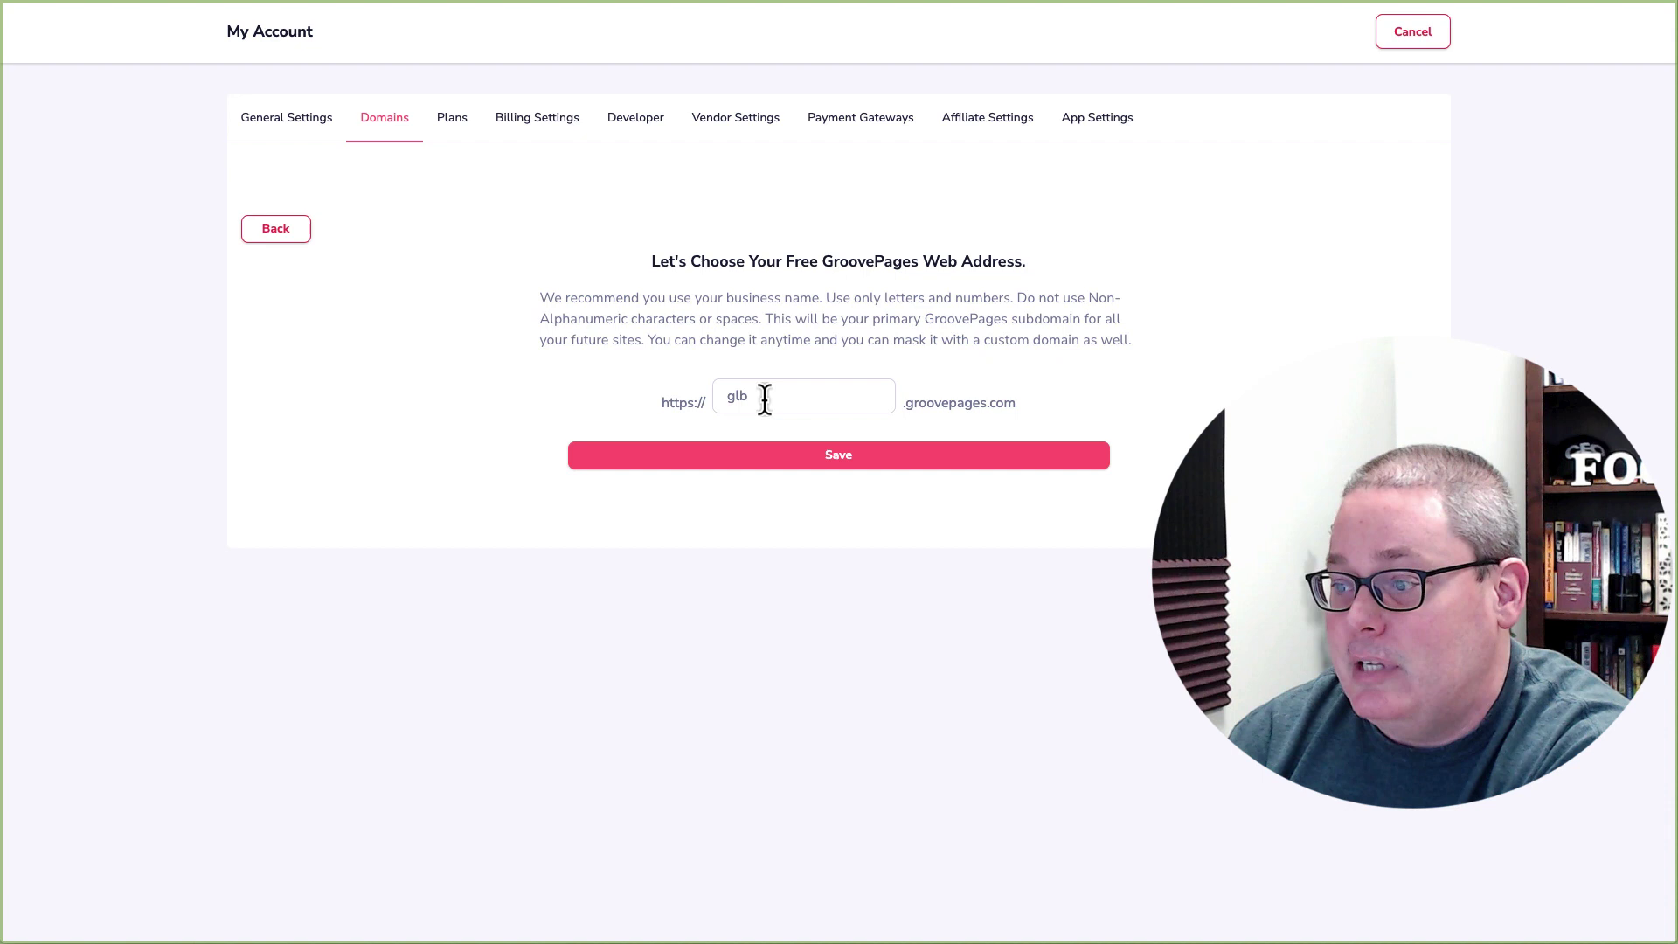
{"action": "left_click", "coordinate": [284, 235]}
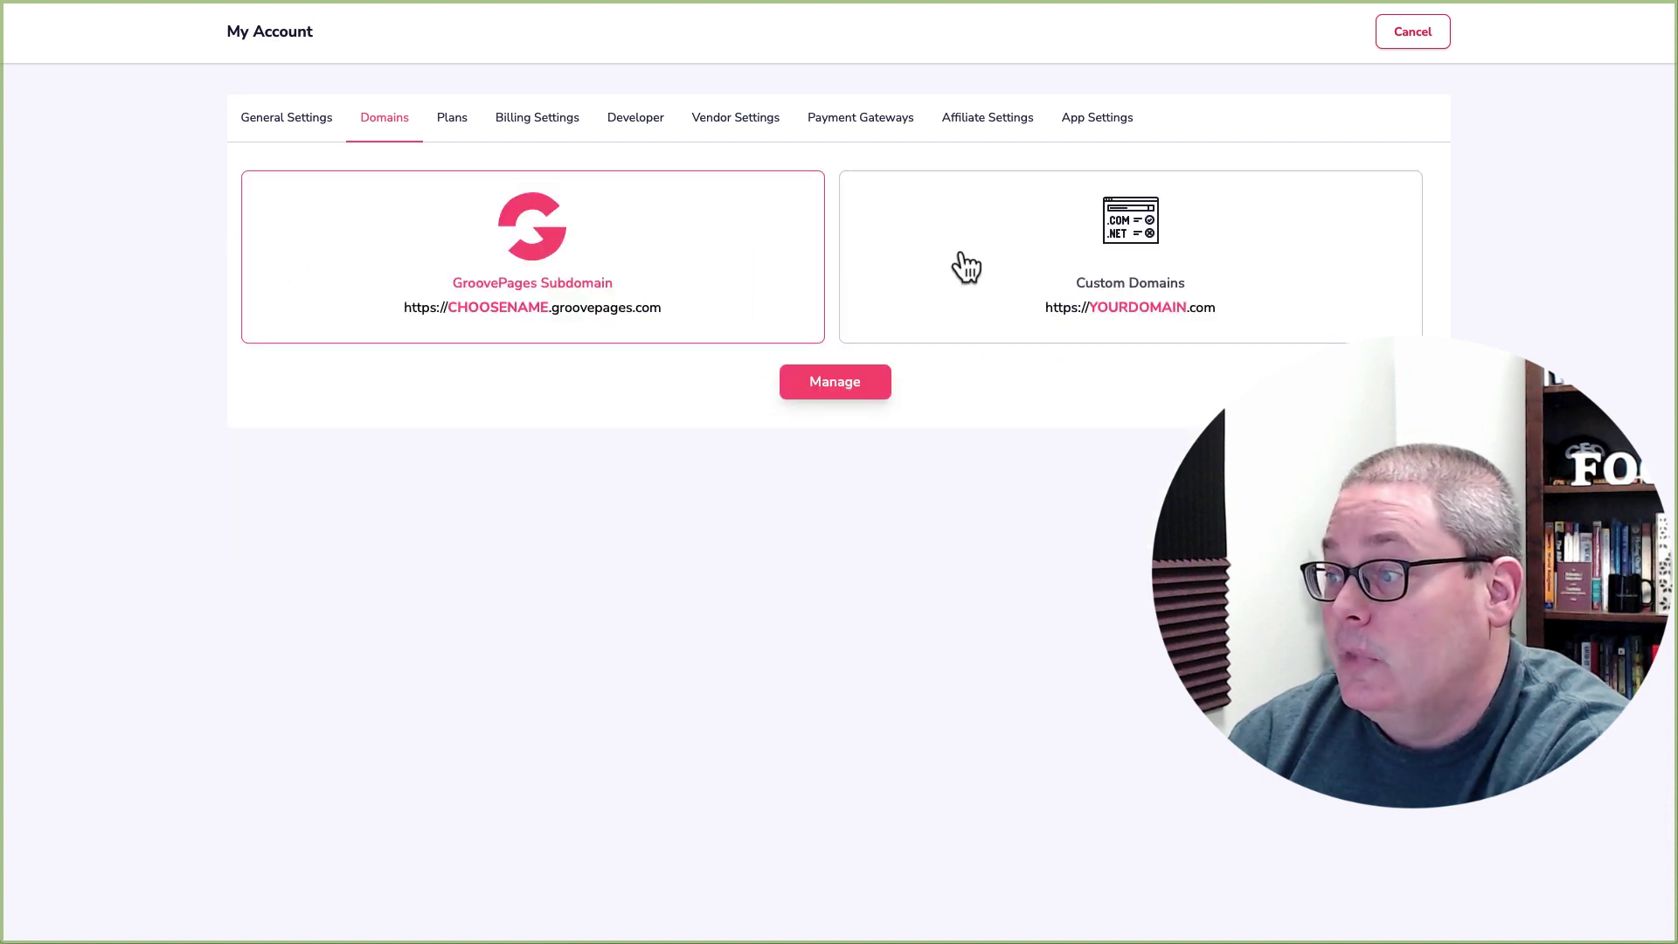
{"action": "left_click", "coordinate": [867, 391]}
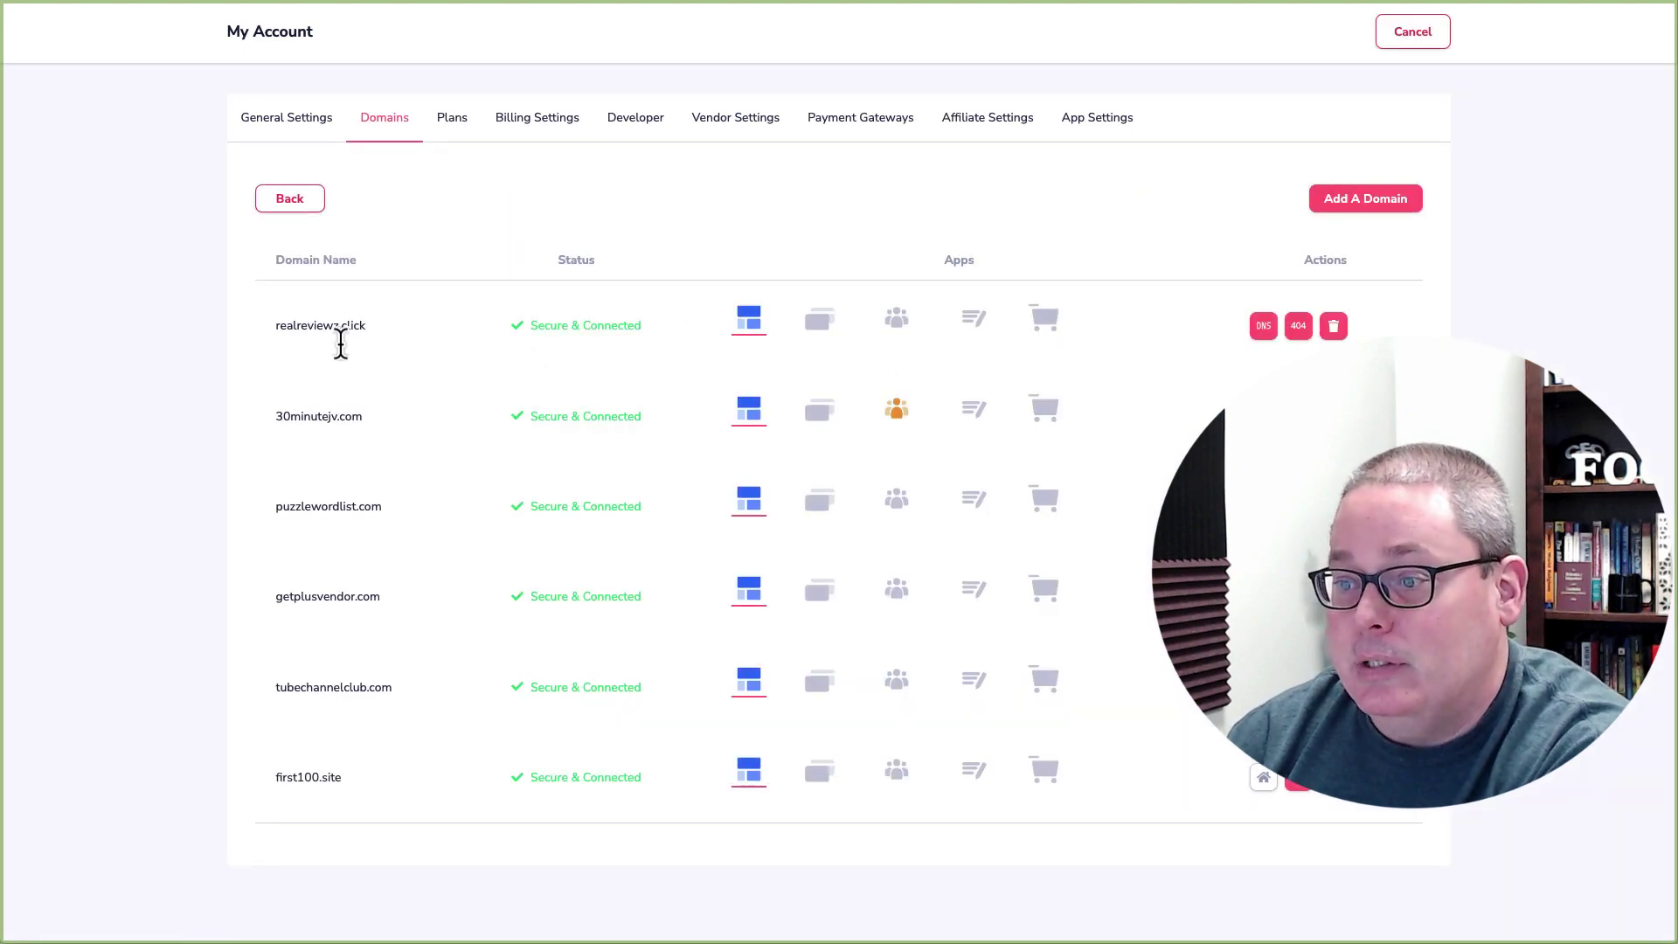
- Check the DNS records for realreviewz.click and return to the domains list
{"action": "mouse_move", "coordinate": [874, 317]}
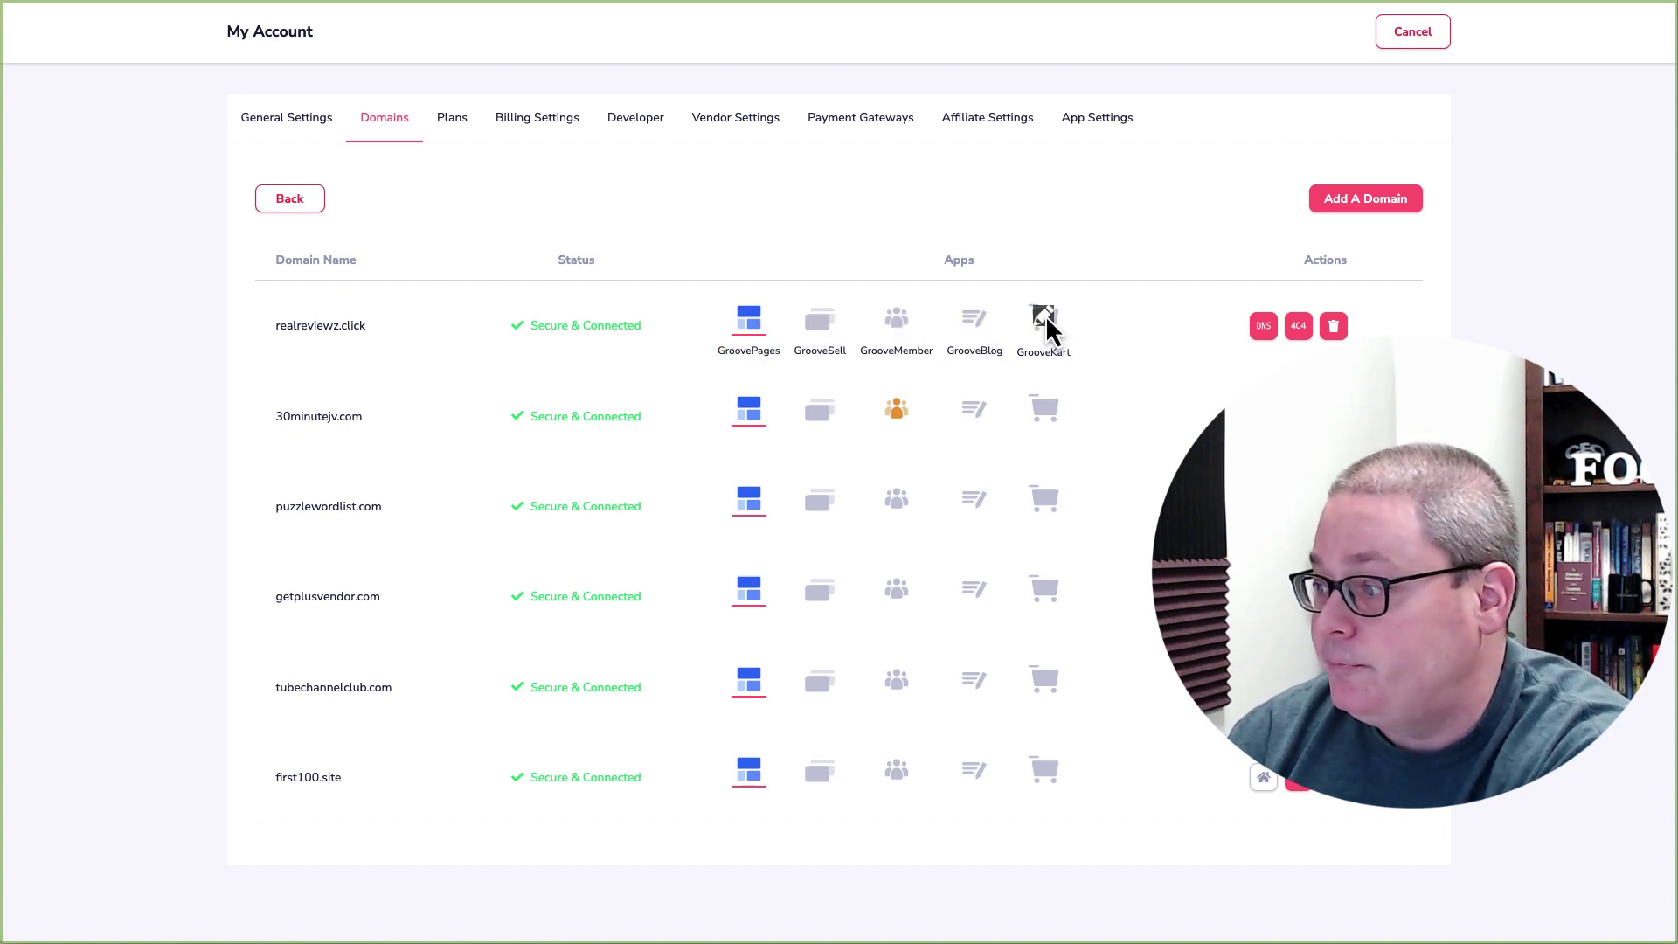
{"action": "left_click", "coordinate": [1267, 330]}
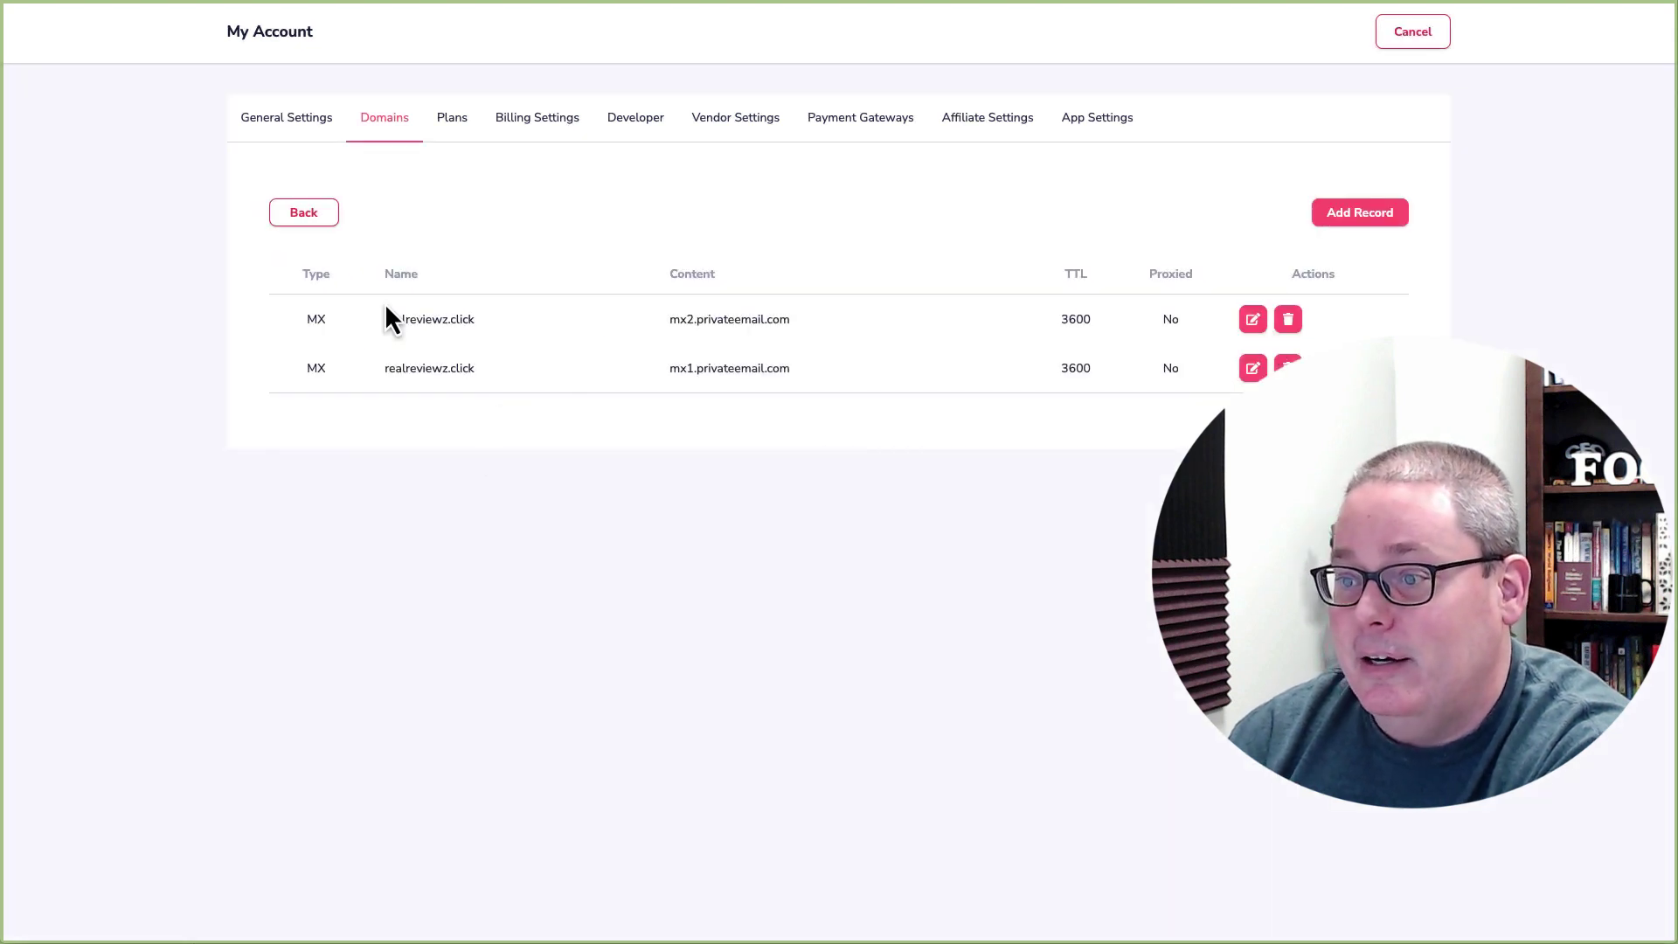
{"action": "left_click", "coordinate": [306, 219]}
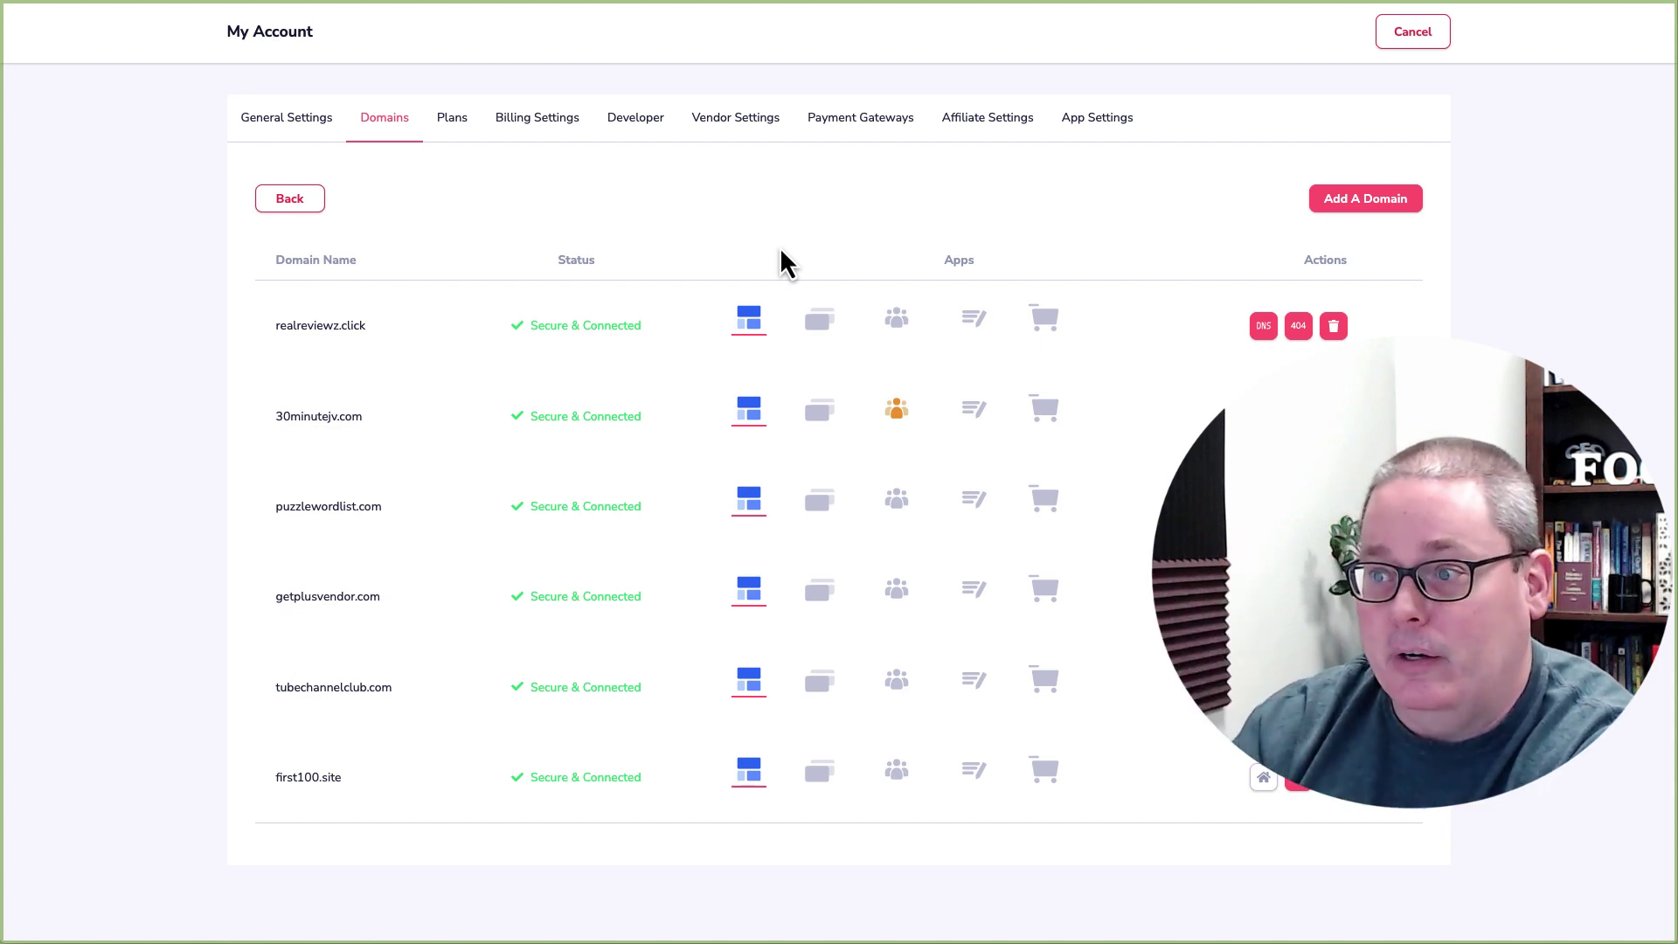
{"action": "left_click", "coordinate": [451, 122]}
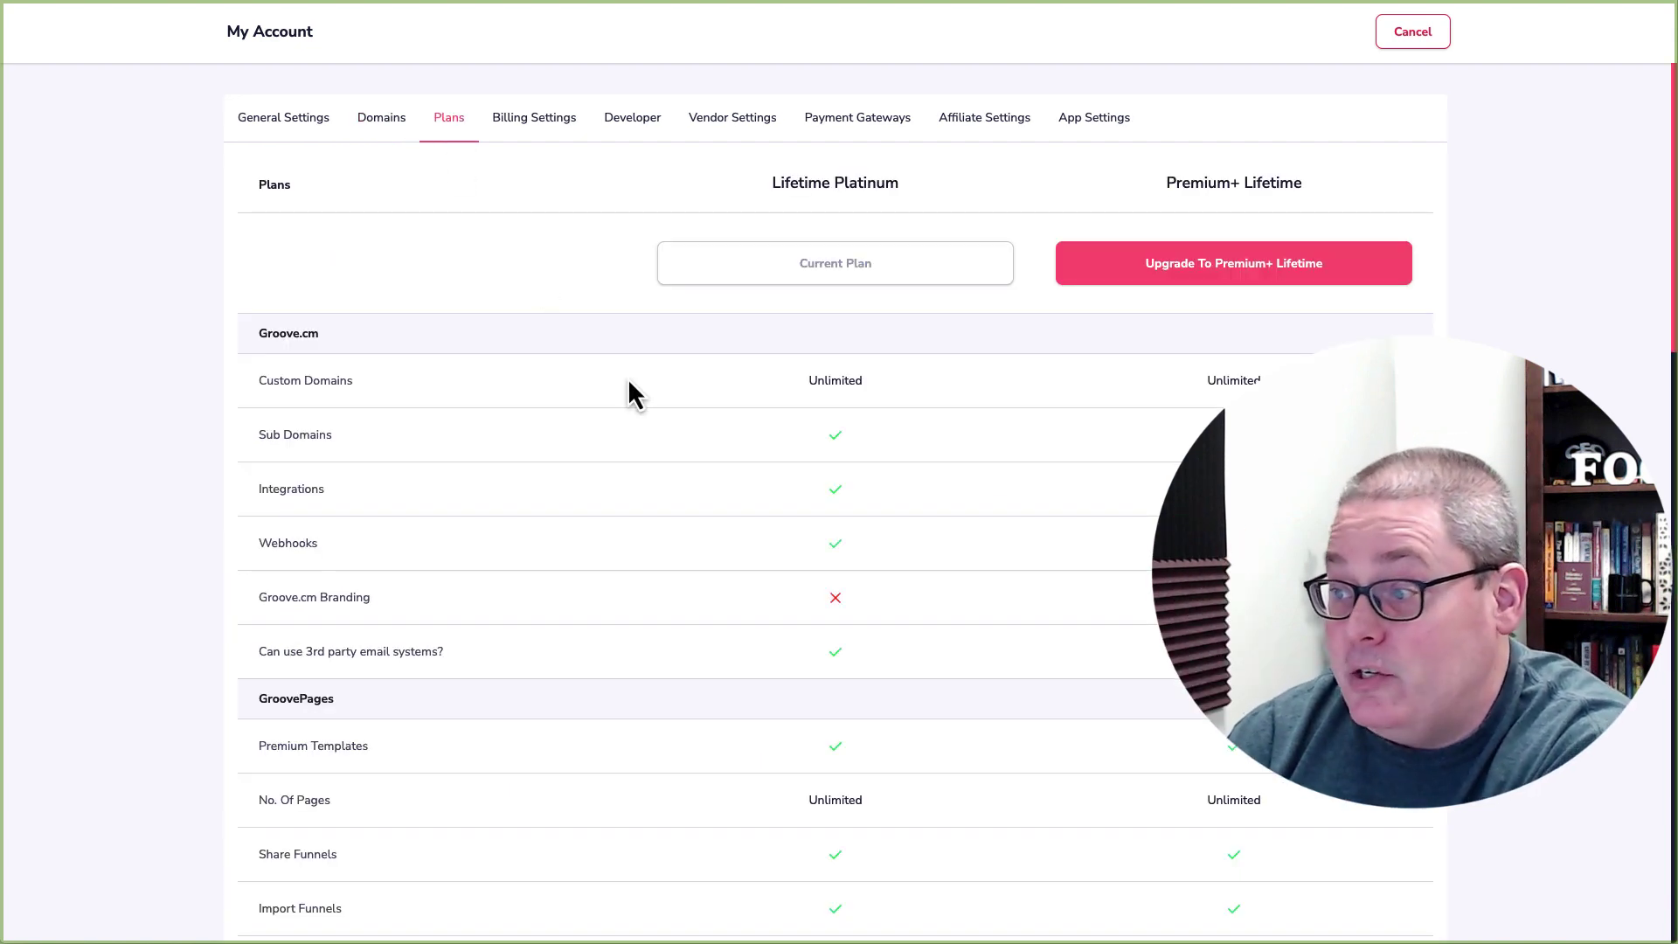
{"action": "scroll", "coordinate": [600, 383], "scroll_direction": "down", "scroll_amount": 15}
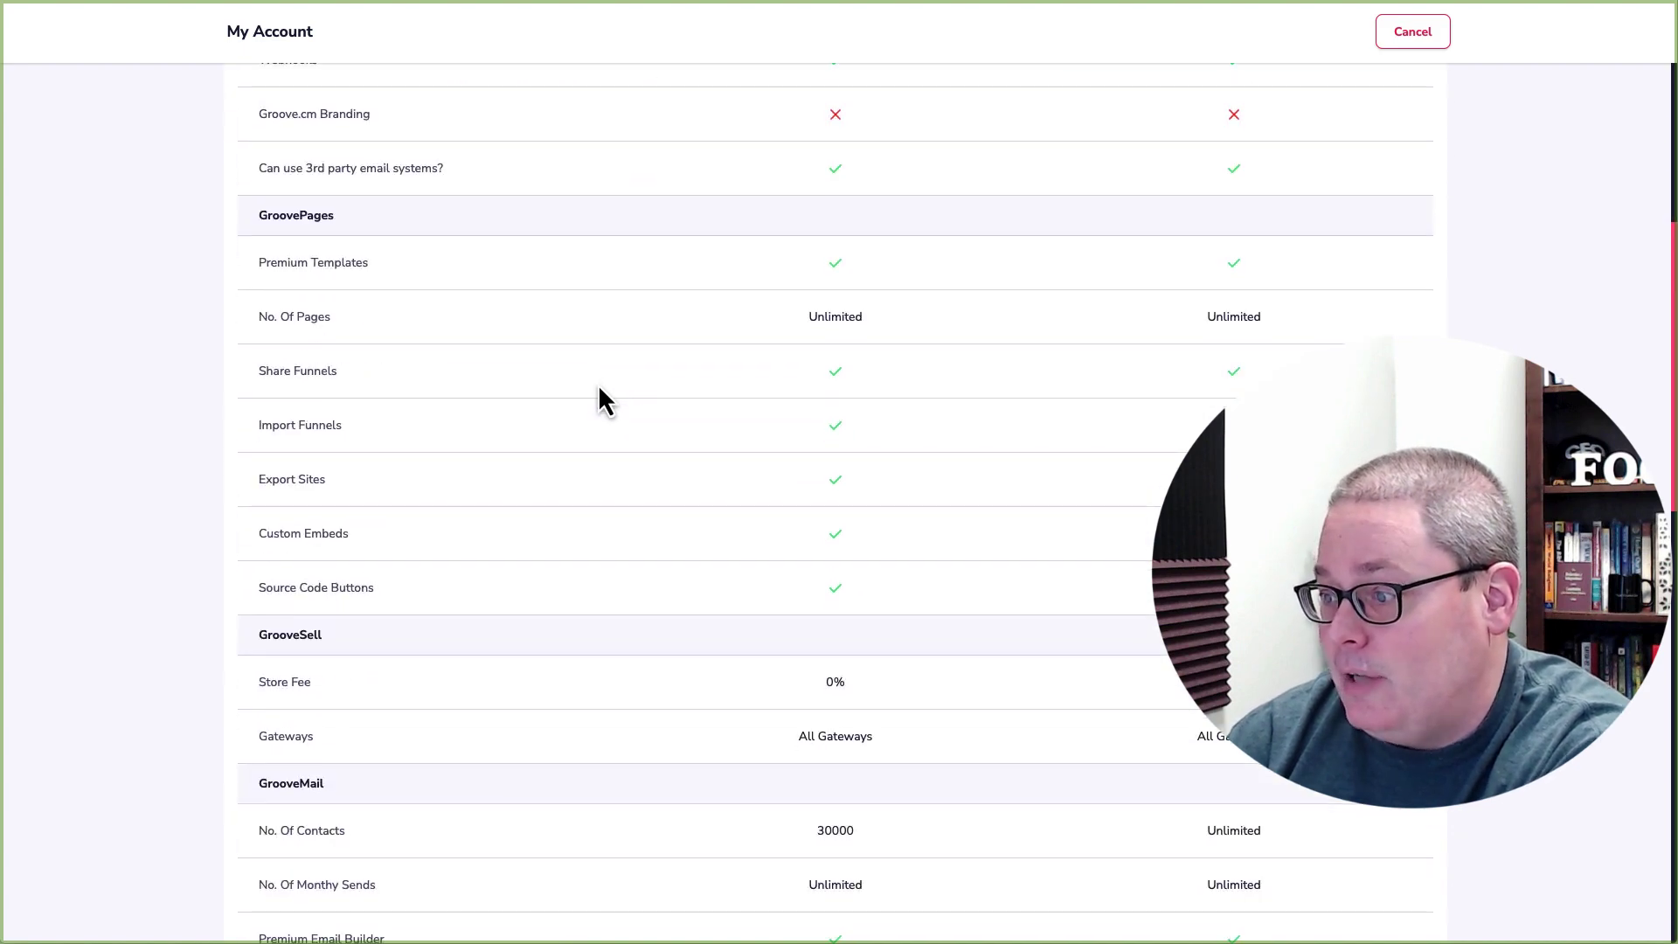
{"action": "scroll", "coordinate": [597, 386], "scroll_direction": "down", "scroll_amount": 5}
{"action": "scroll", "coordinate": [596, 395], "scroll_direction": "up", "scroll_amount": 20}
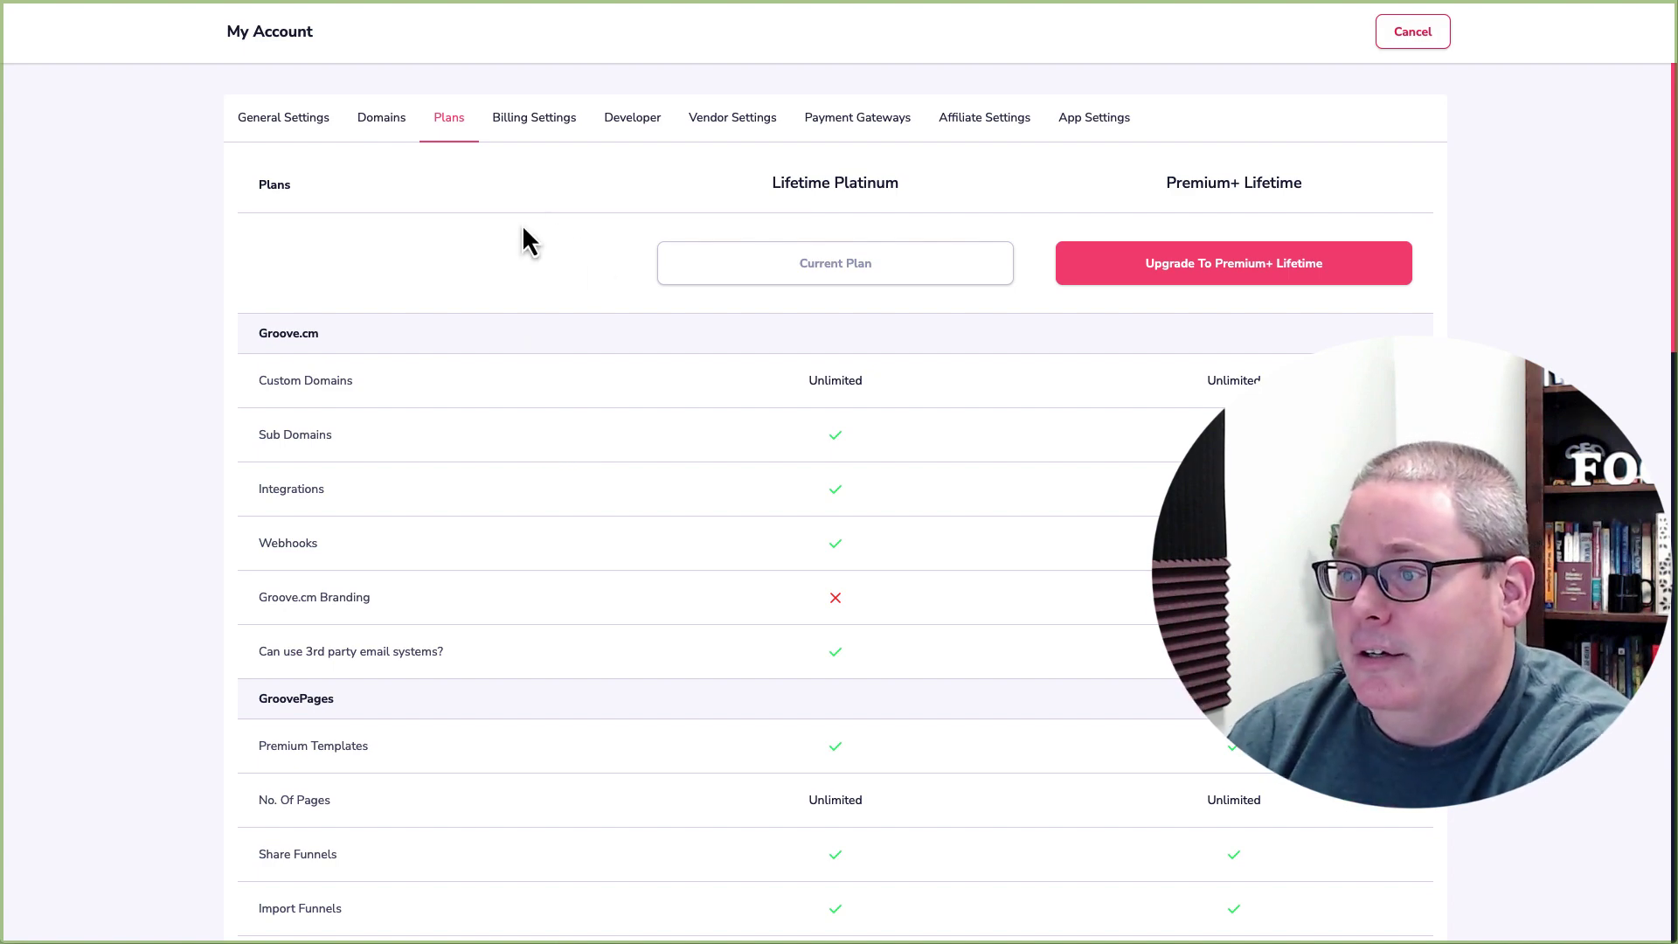
- Browse the Developer, Vendor Settings, Payment Gateways, Affiliate Settings and App Settings sections
{"action": "left_click", "coordinate": [629, 133]}
{"action": "left_click", "coordinate": [730, 133]}
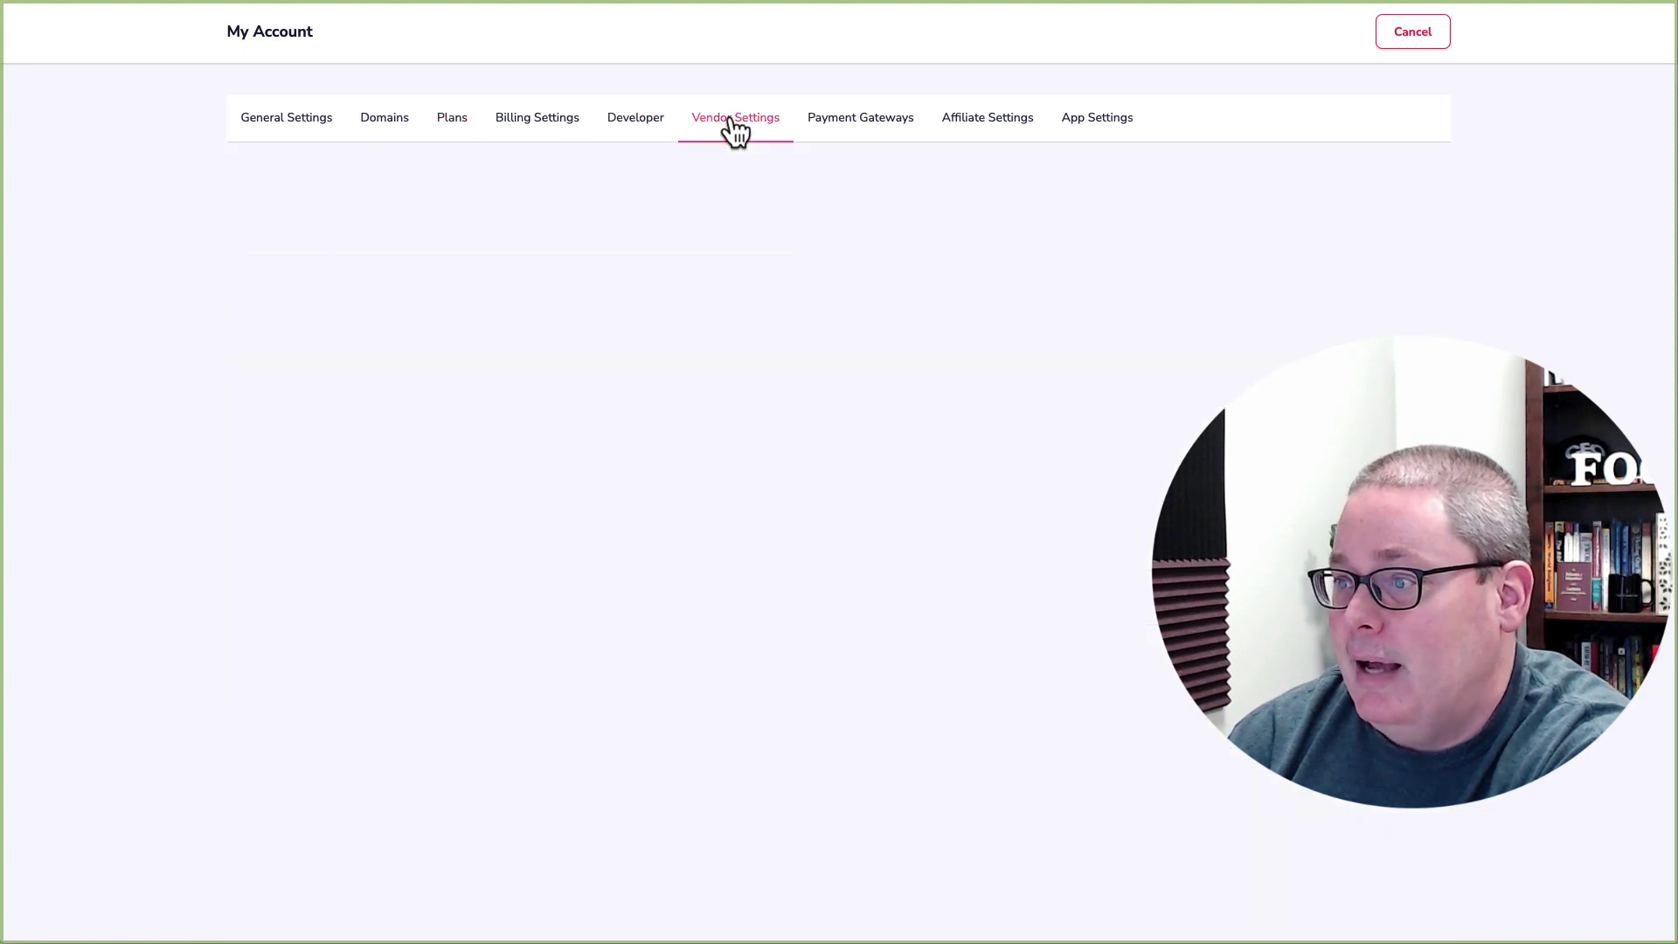
{"action": "left_click", "coordinate": [881, 138]}
{"action": "left_click", "coordinate": [987, 131]}
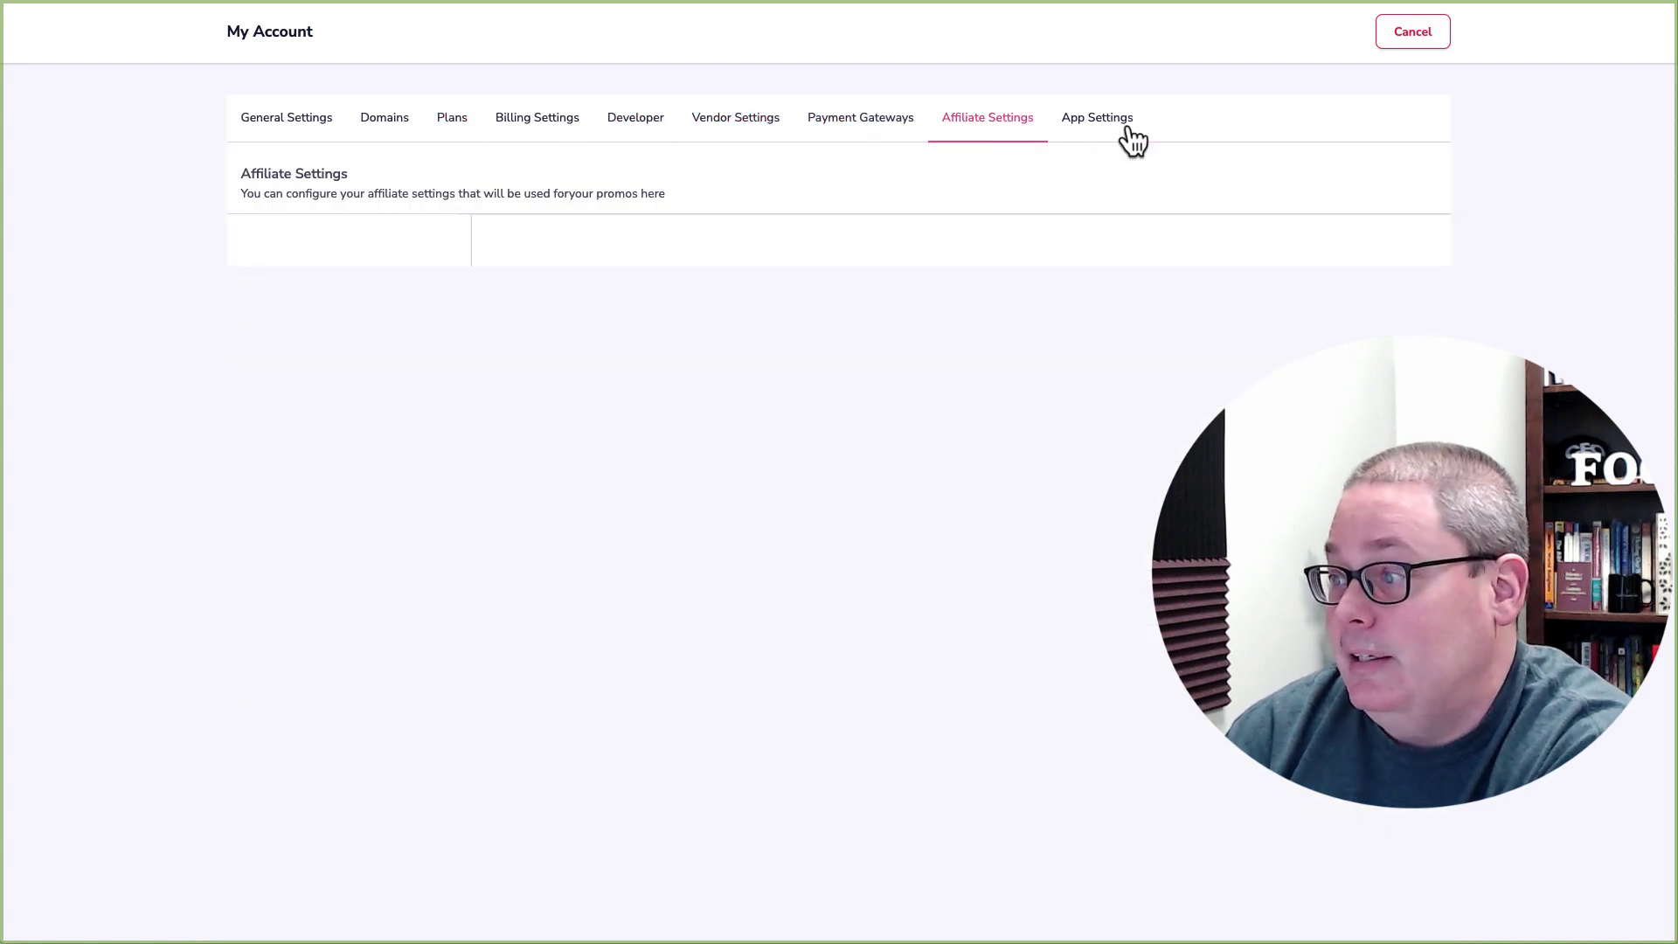
{"action": "left_click", "coordinate": [1098, 133]}
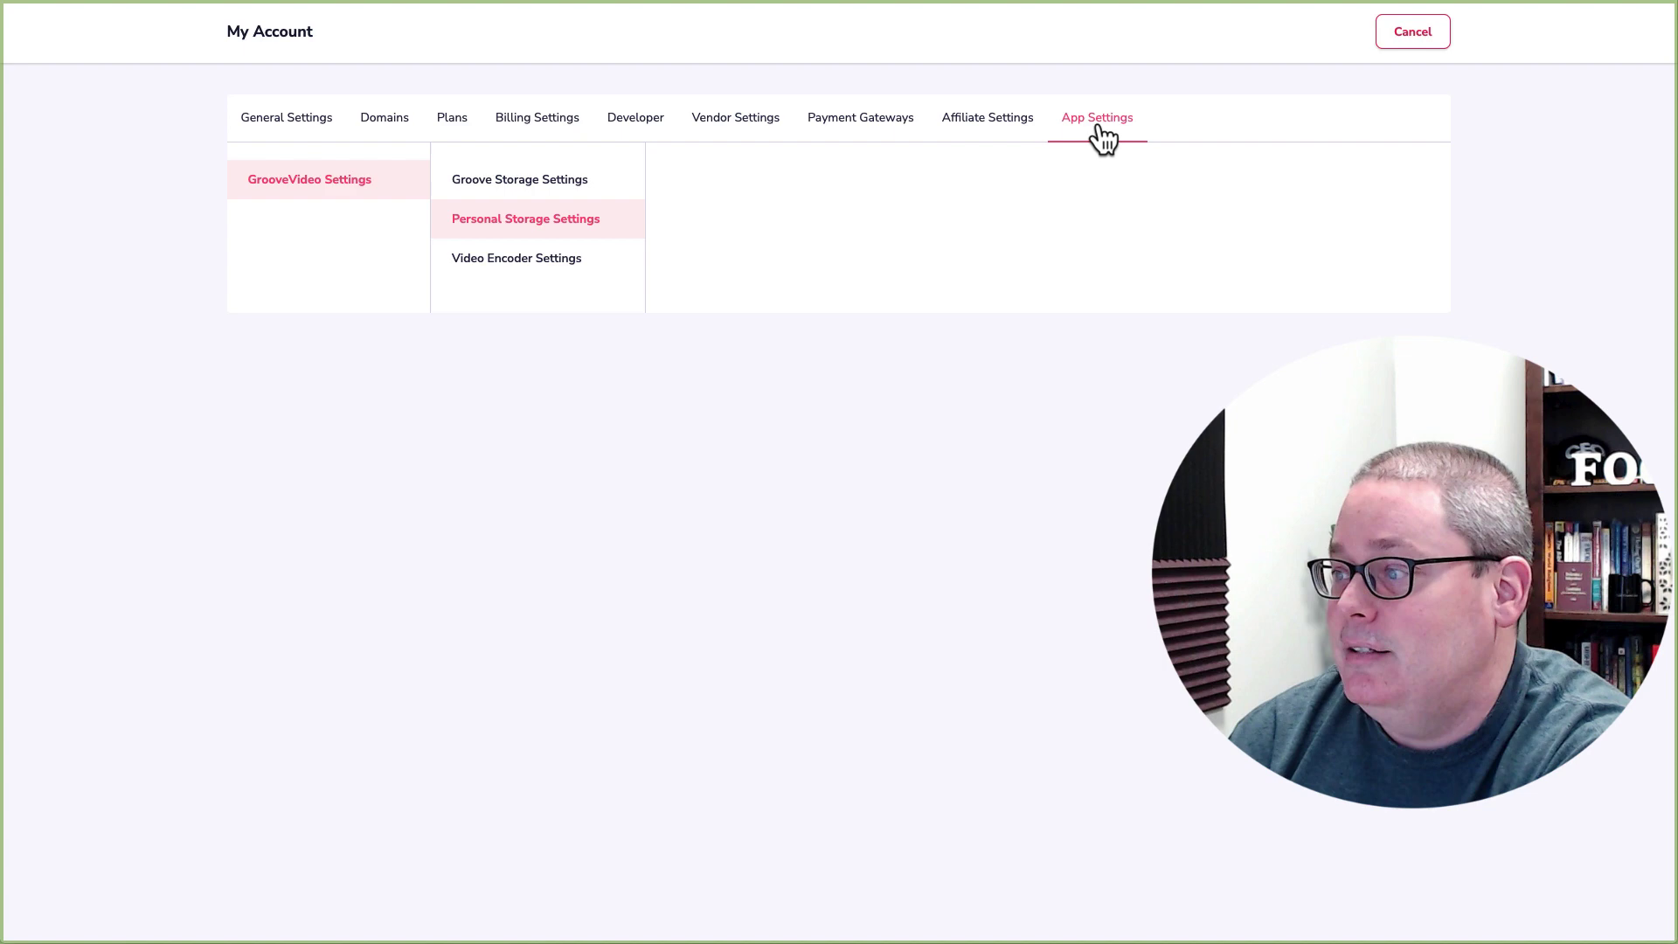
- Show Groove Storage Settings and highlight the free storage heading and 100GB allowance
{"action": "left_click", "coordinate": [536, 183]}
{"action": "left_click_drag", "start_coordinate": [865, 306], "coordinate": [1255, 313]}
{"action": "left_click_drag", "start_coordinate": [1129, 412], "coordinate": [1087, 419]}
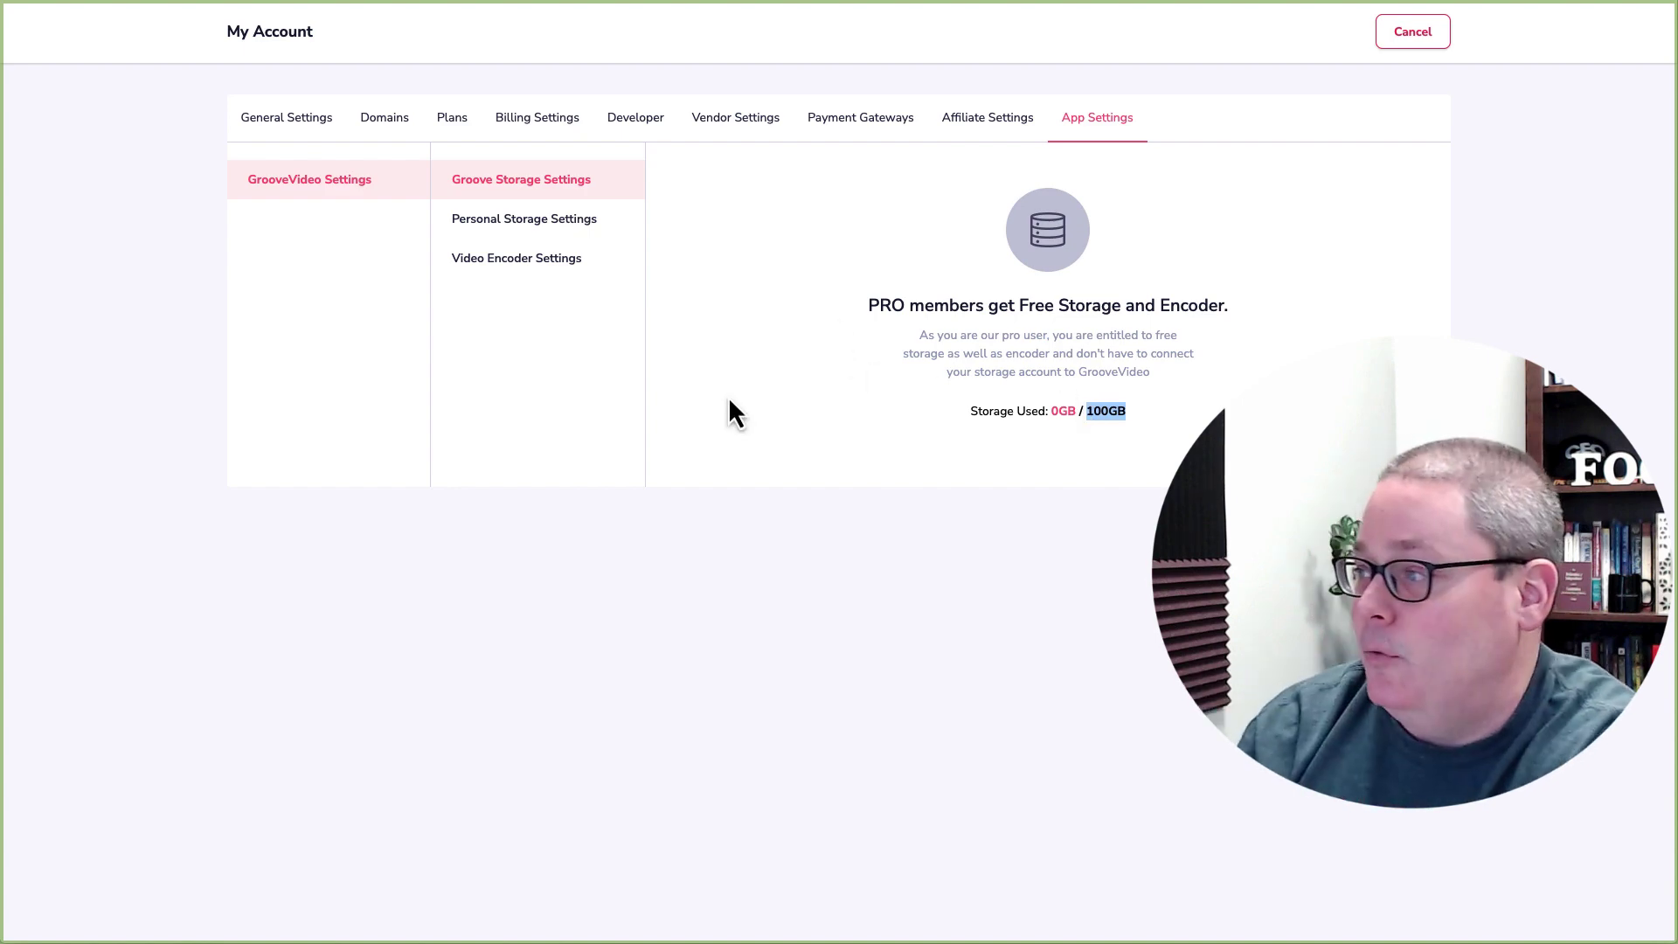
- Close the account page and open the profile avatar's account menu
{"action": "left_click", "coordinate": [1395, 39]}
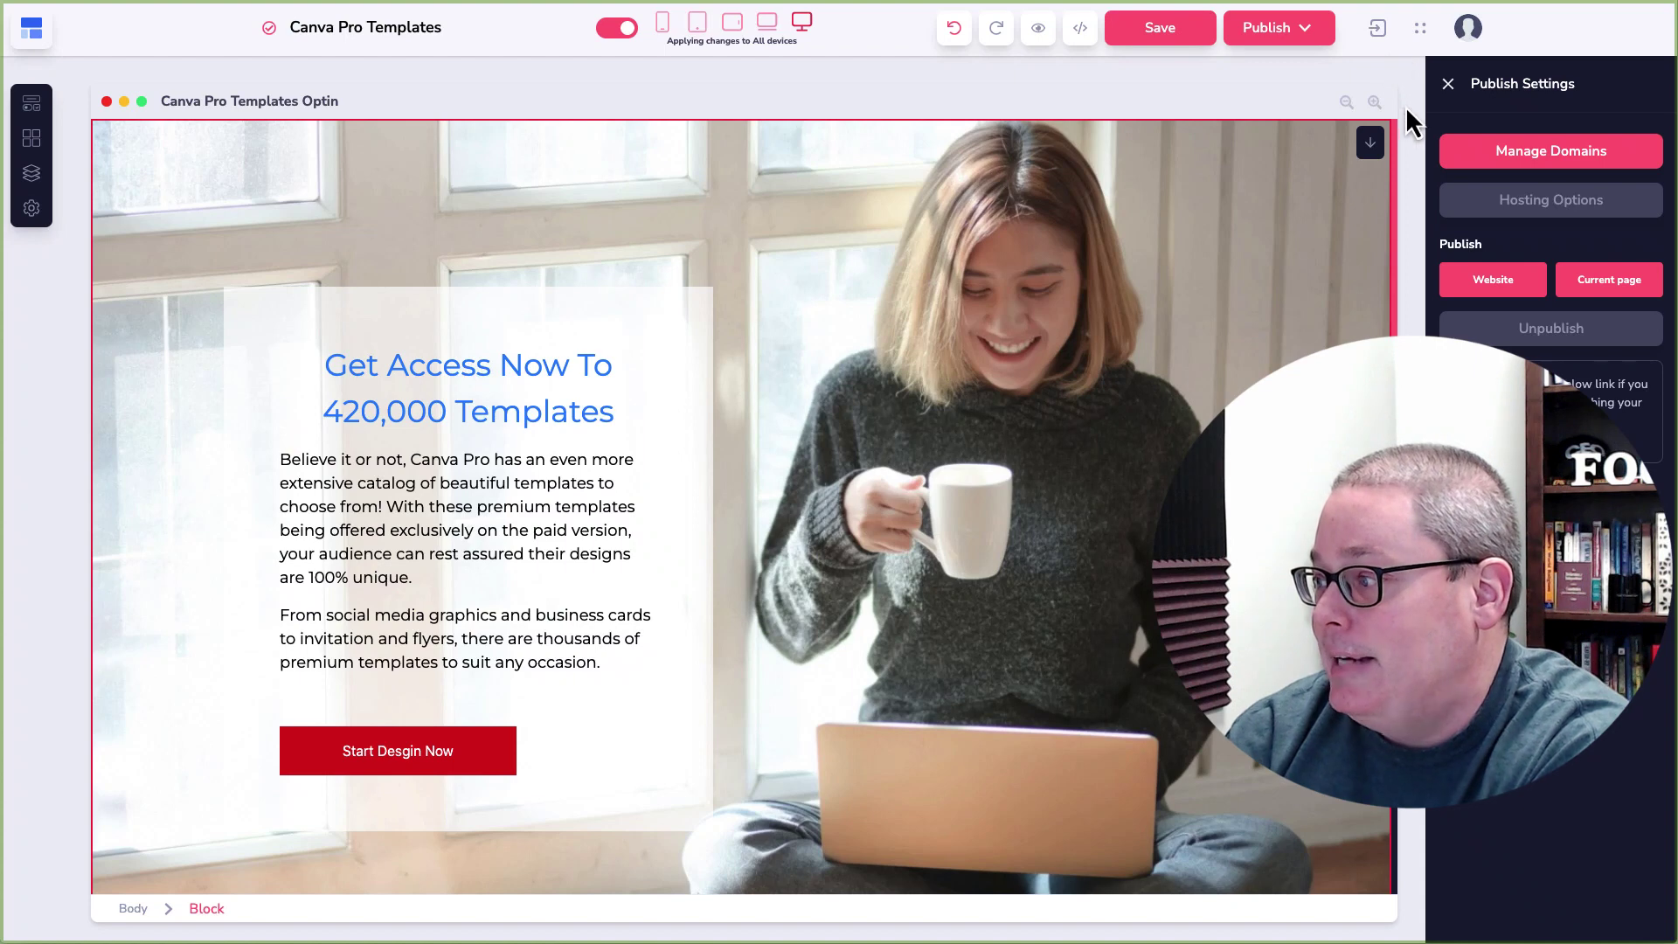
{"action": "left_click", "coordinate": [1469, 35]}
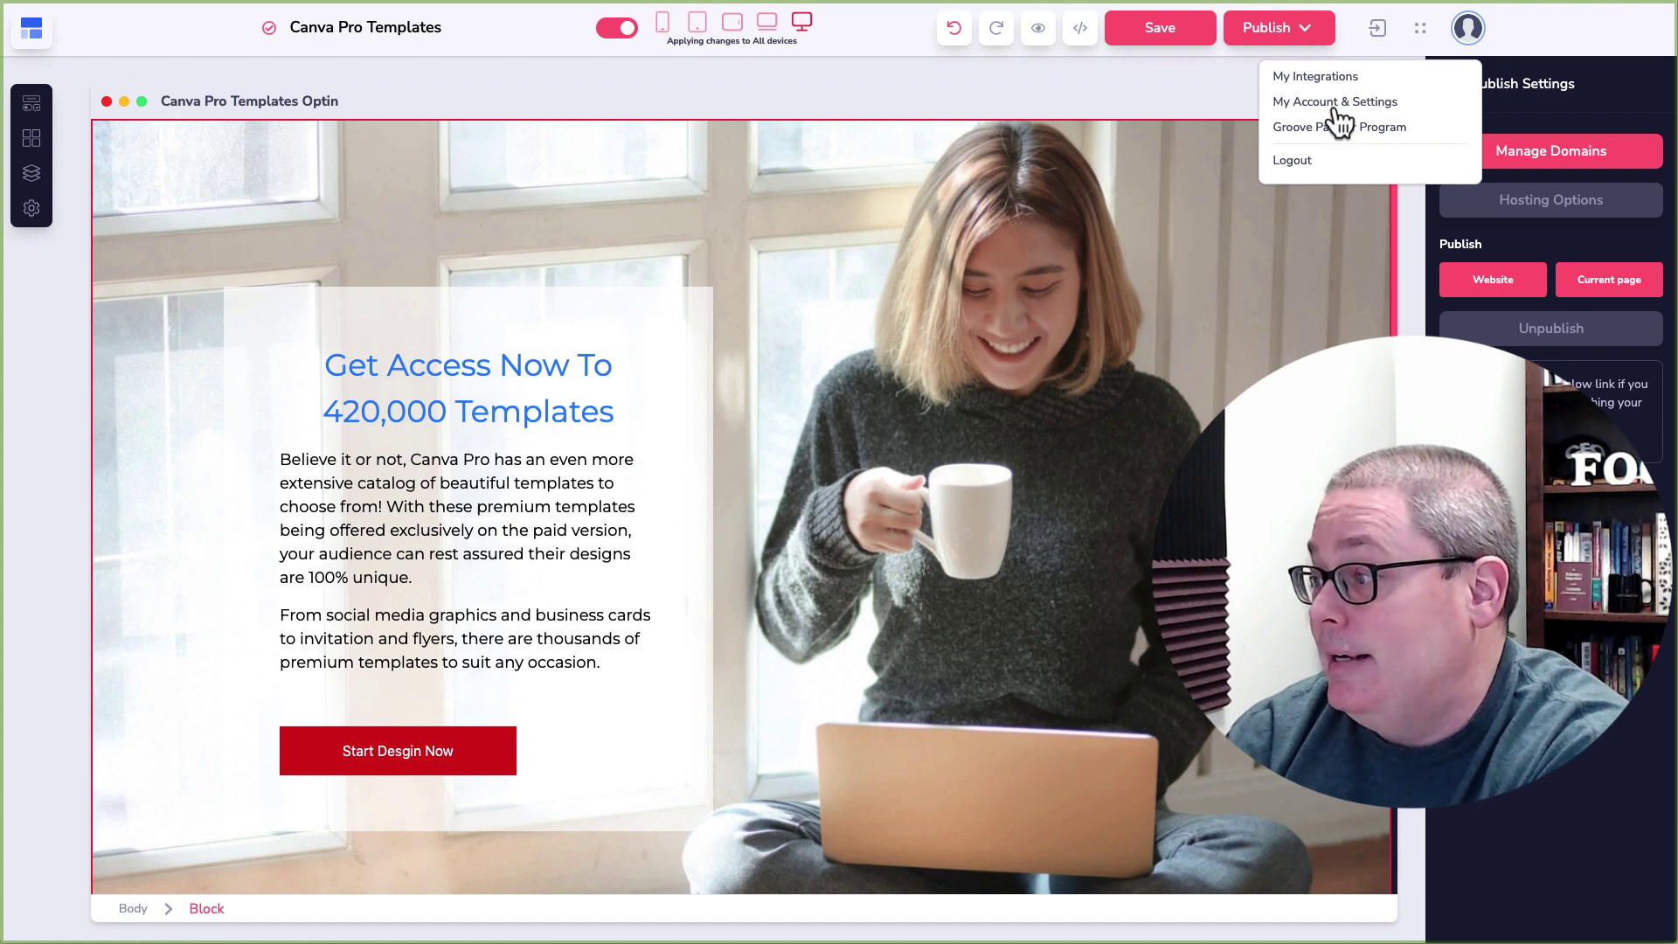
- Open the Add Elements panel from the left sidebar
{"action": "left_click", "coordinate": [32, 107]}
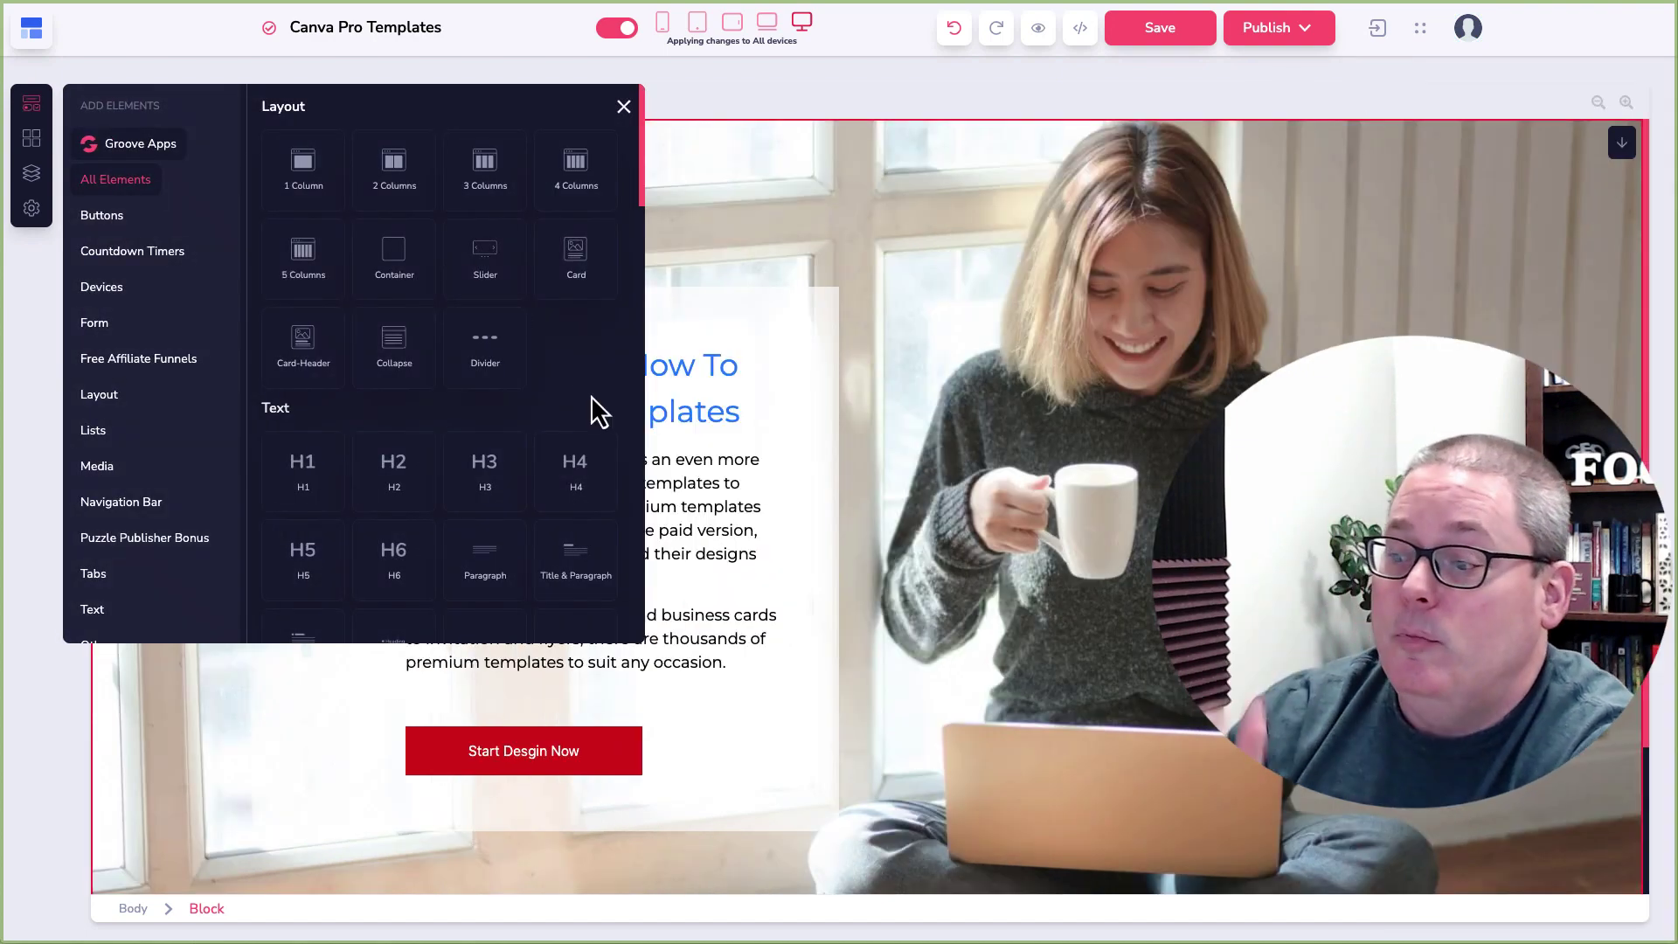